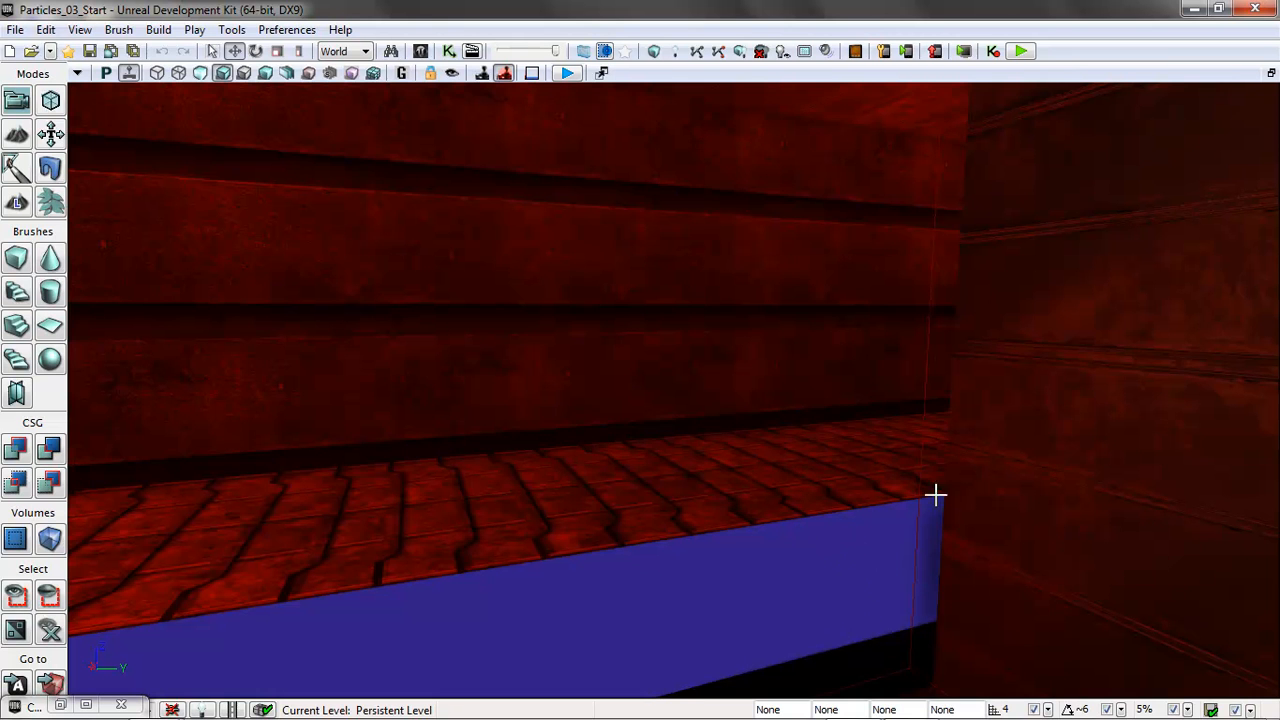
Step: Restore the four-viewport layout and open the MUT_Chapter10 package under ART157_Particles_Start in the Content Browser
{"action": "left_click_drag", "start_coordinate": [672, 544], "coordinate": [695, 543]}
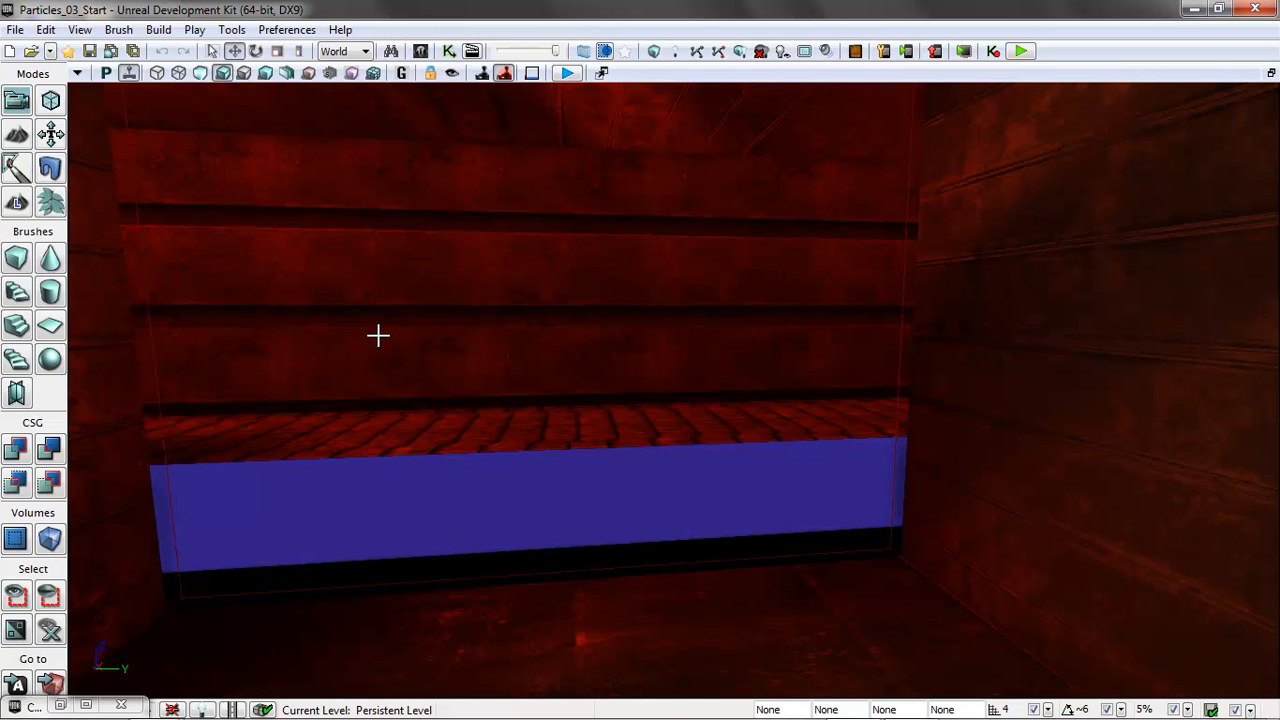
{"action": "left_click", "coordinate": [1271, 73]}
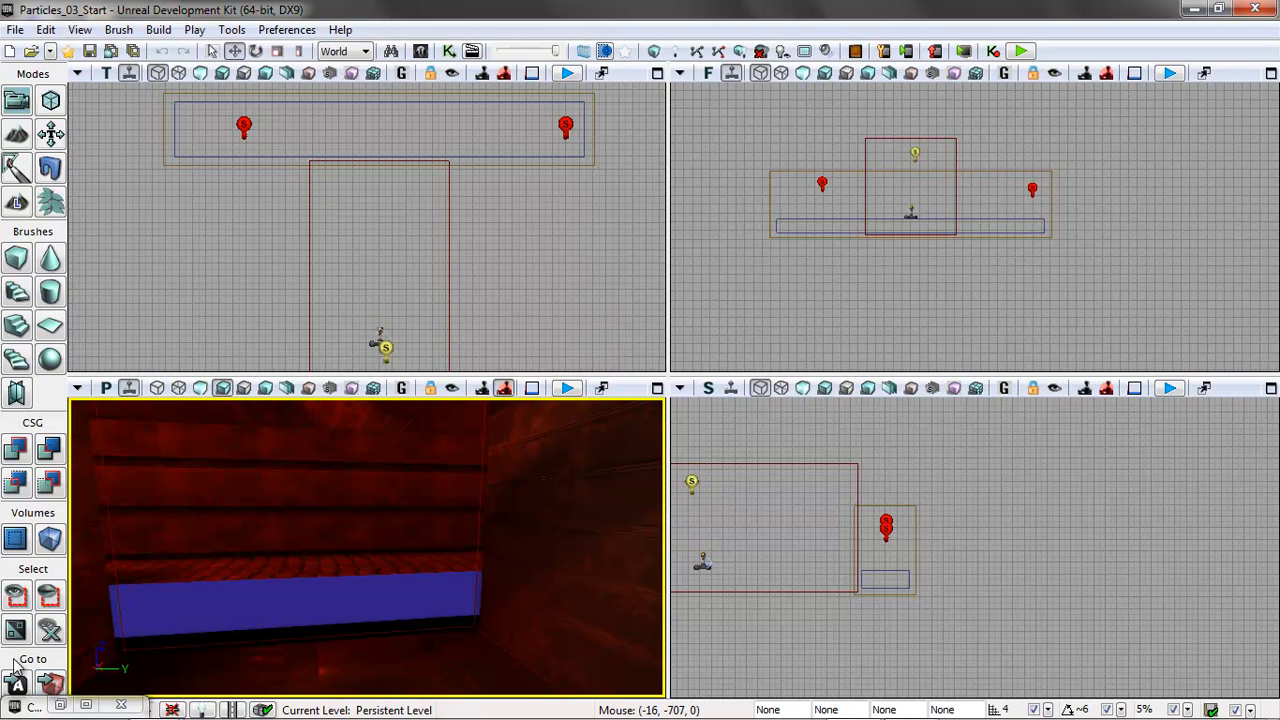
{"action": "left_click", "coordinate": [62, 706]}
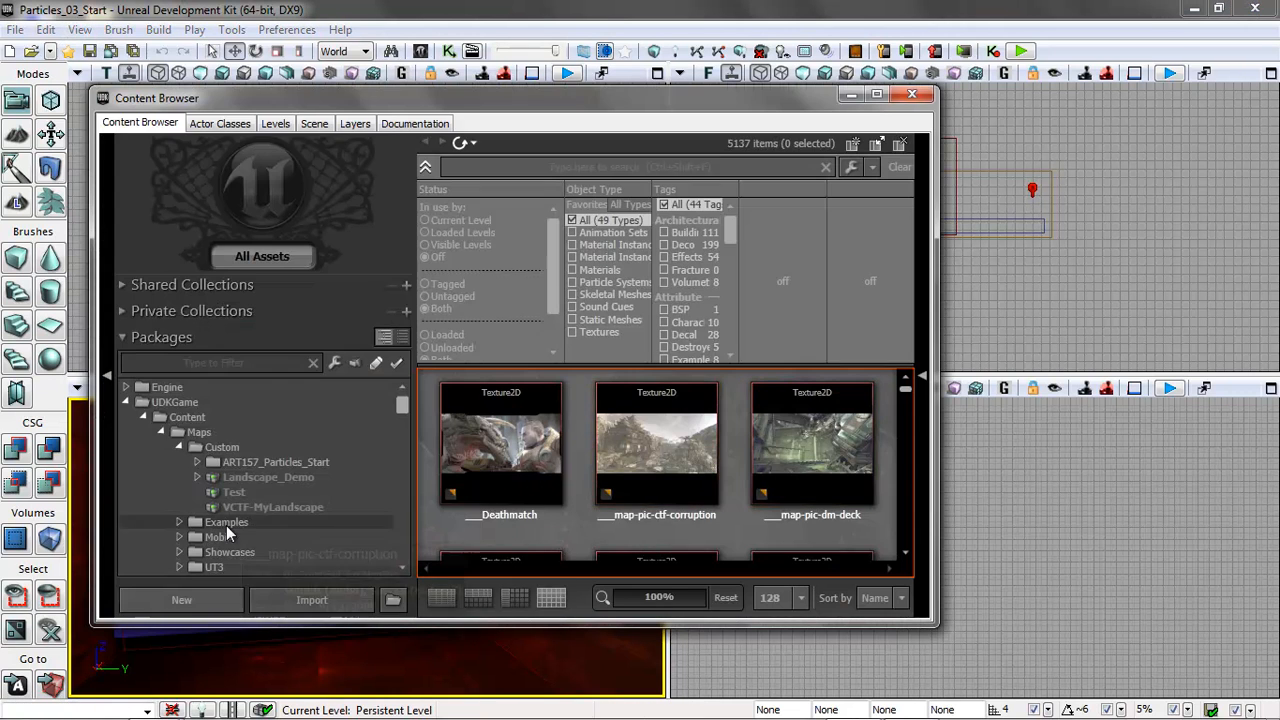
{"action": "left_click", "coordinate": [196, 462]}
{"action": "left_click", "coordinate": [284, 477]}
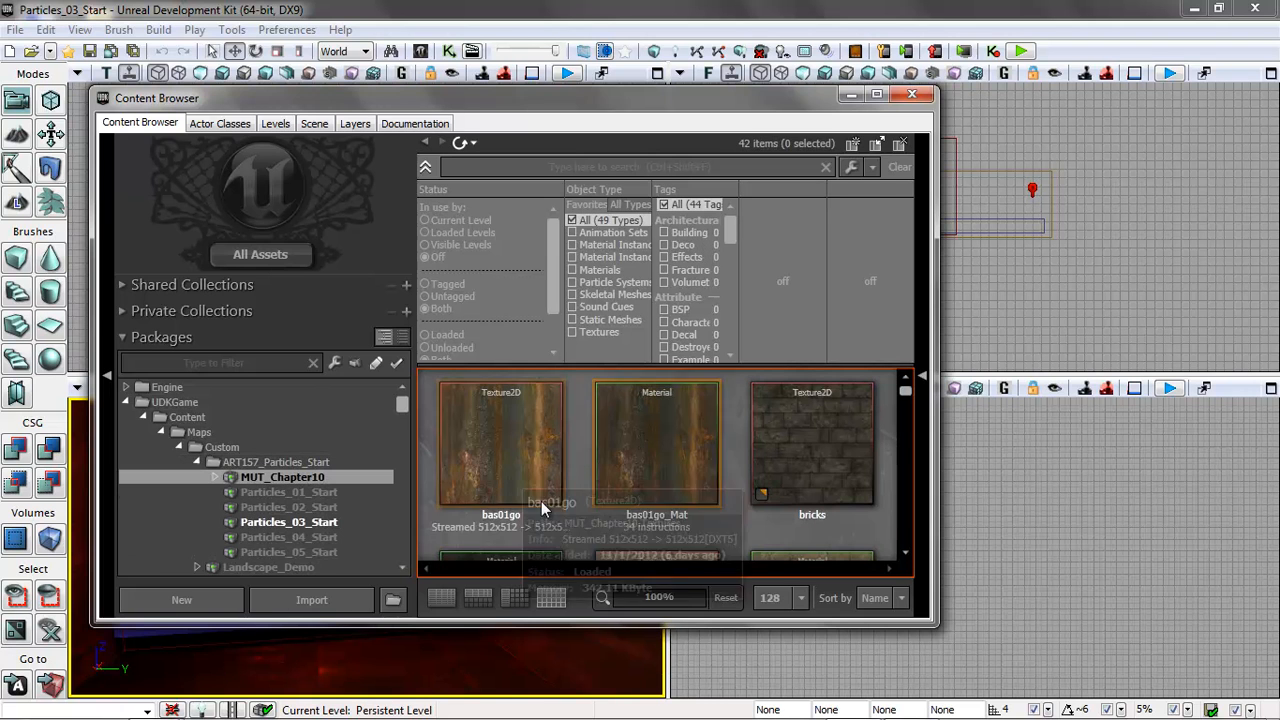
{"action": "left_click", "coordinate": [214, 477]}
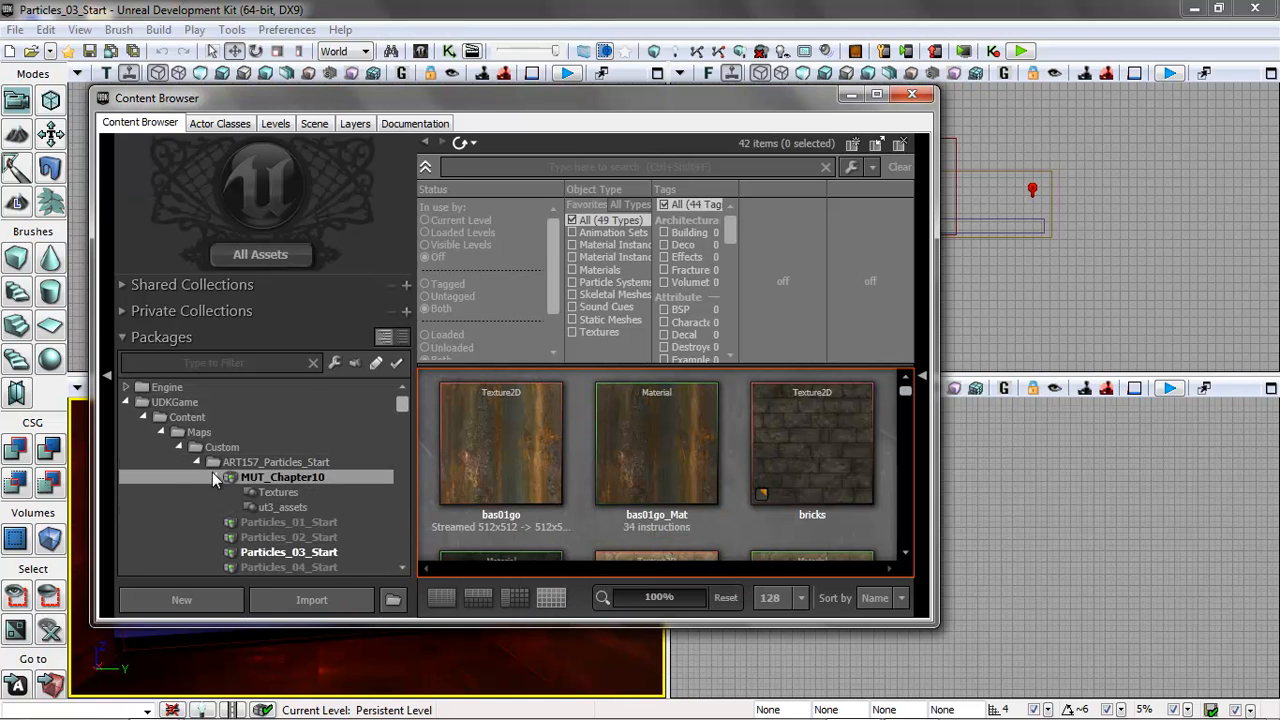
Step: Create a new ParticleSystem named Emitter_3 in the Particles group of the MUT_Chapter10 package
{"action": "right_click", "coordinate": [741, 517]}
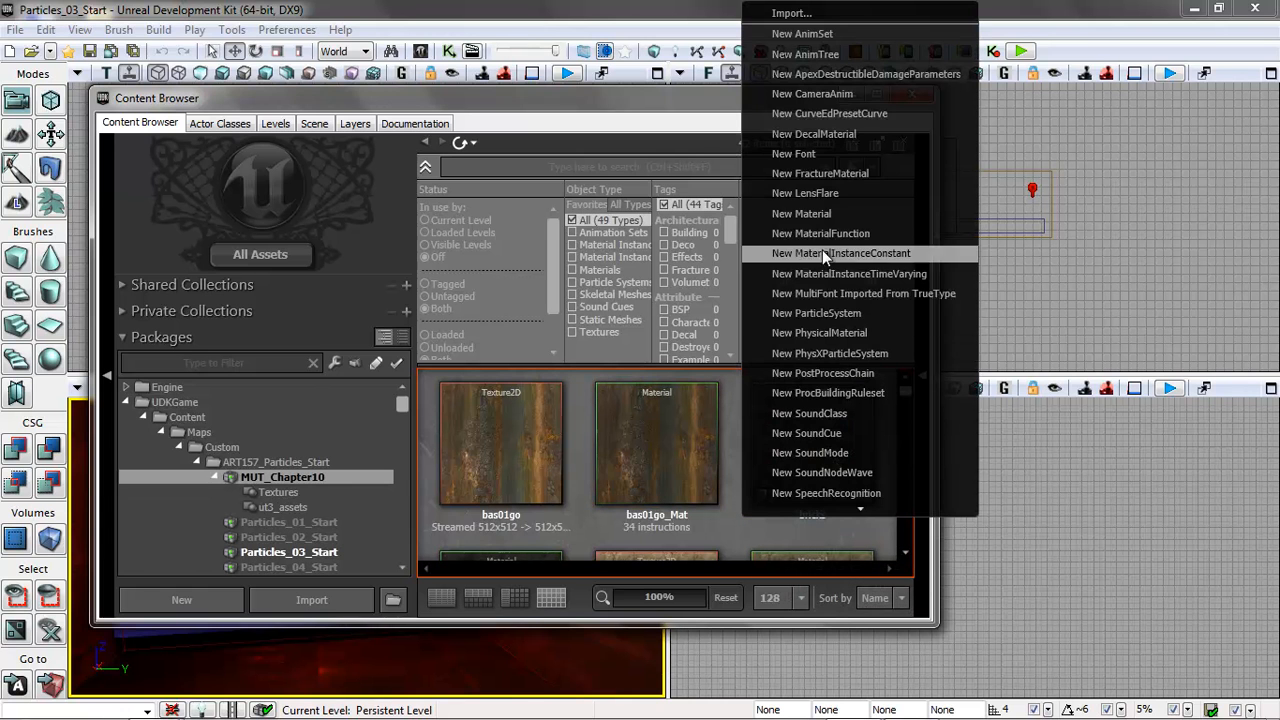
{"action": "left_click", "coordinate": [813, 314]}
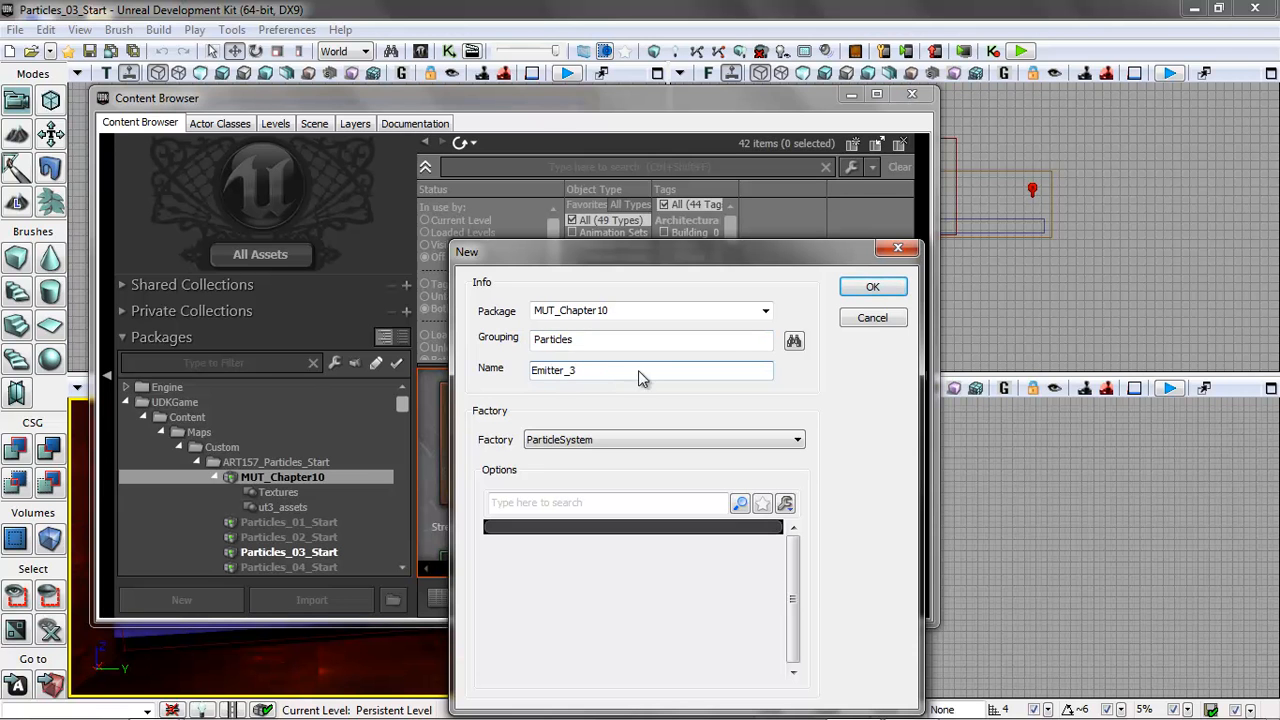
{"action": "left_click", "coordinate": [872, 290]}
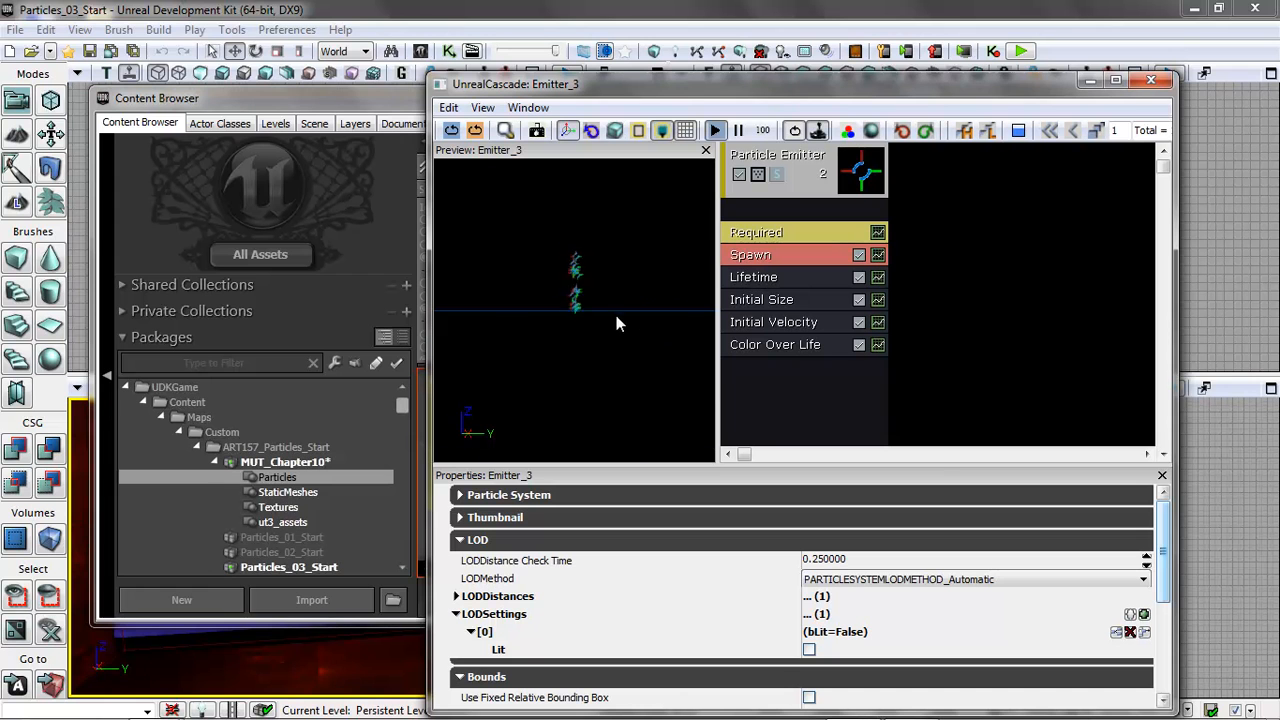
Step: Add a Mesh Data type module to the particle emitter and show its properties
{"action": "left_click_drag", "start_coordinate": [616, 315], "coordinate": [535, 282]}
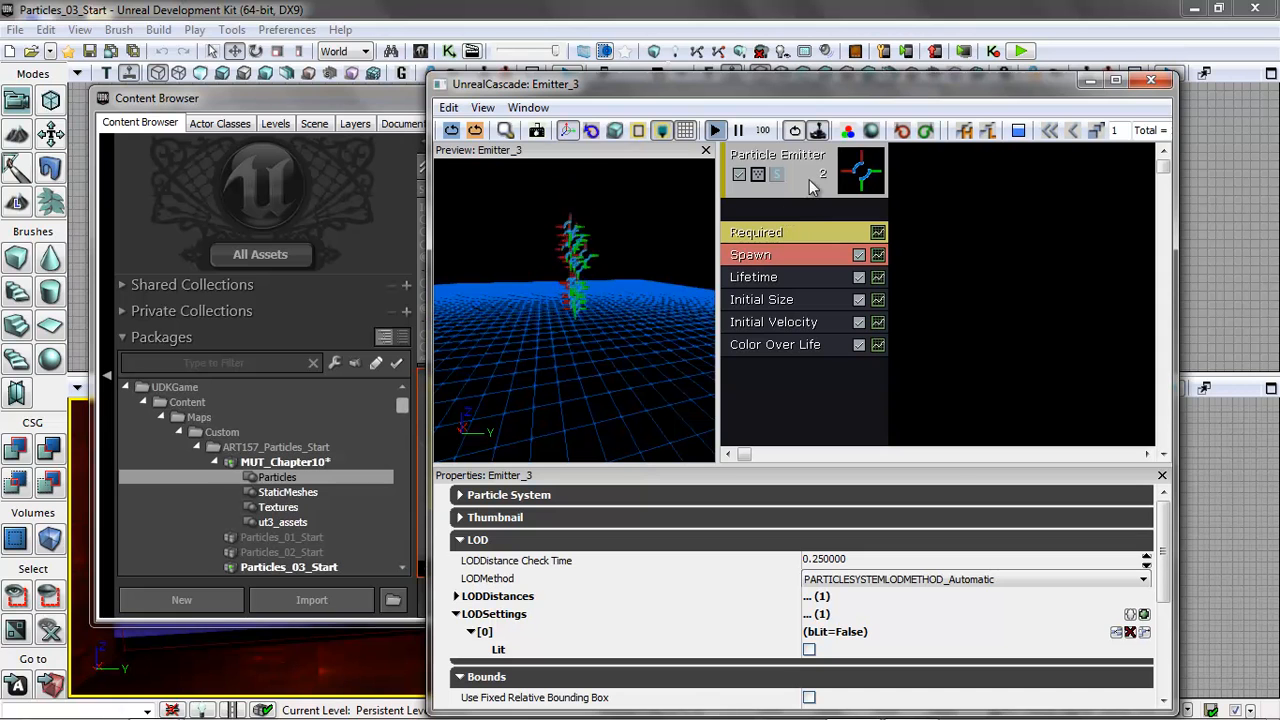
{"action": "right_click", "coordinate": [797, 214]}
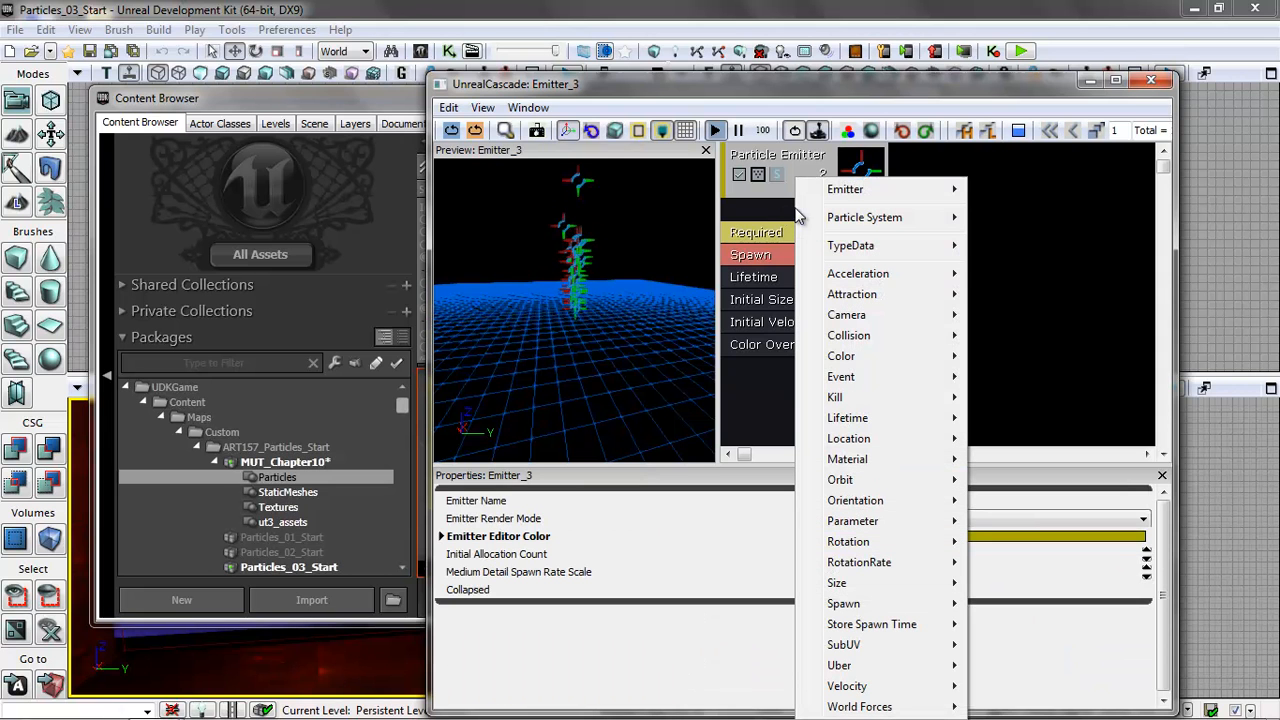
{"action": "mouse_move", "coordinate": [850, 245]}
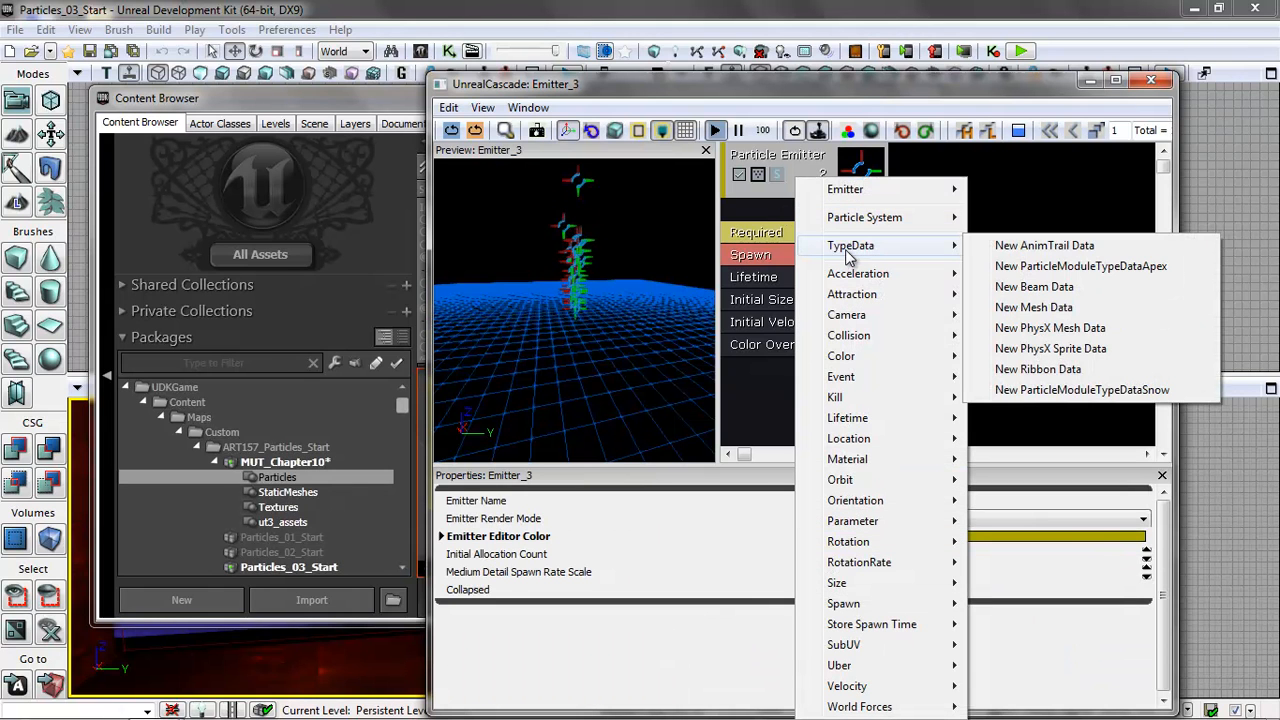
{"action": "left_click", "coordinate": [1028, 312]}
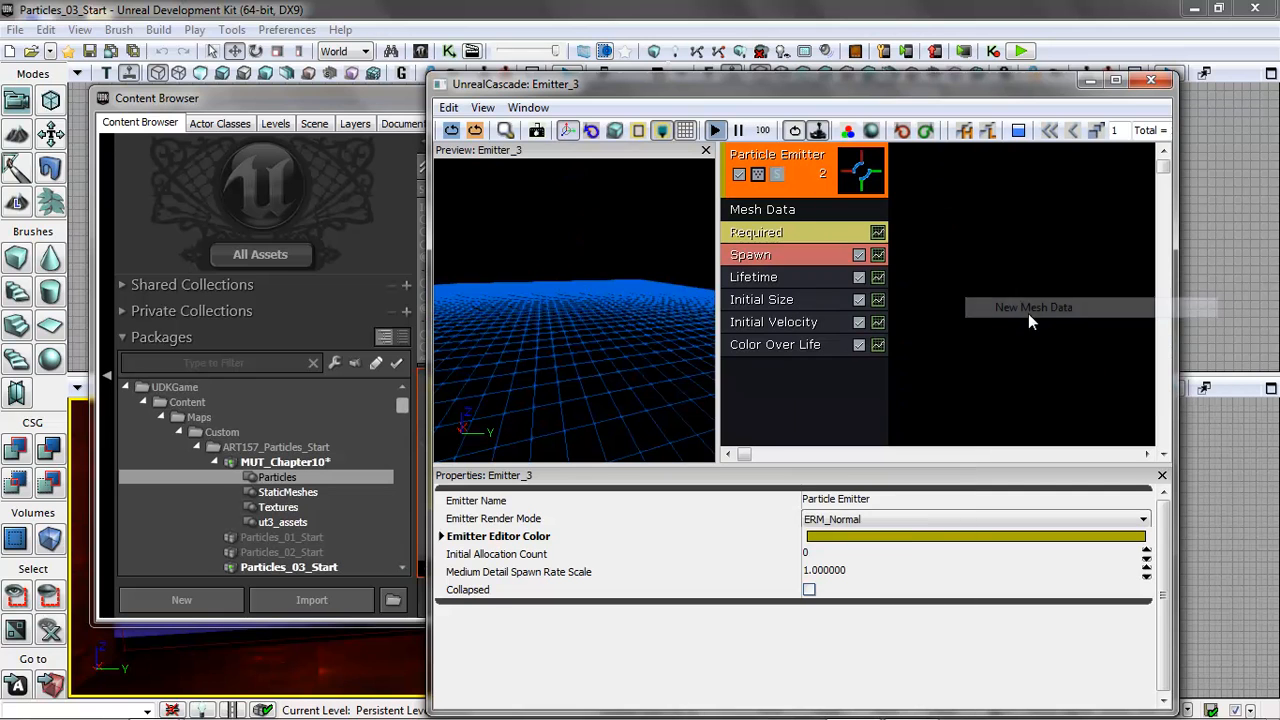
{"action": "left_click", "coordinate": [803, 210]}
{"action": "left_click", "coordinate": [803, 208]}
{"action": "left_click_drag", "start_coordinate": [538, 317], "coordinate": [562, 348]}
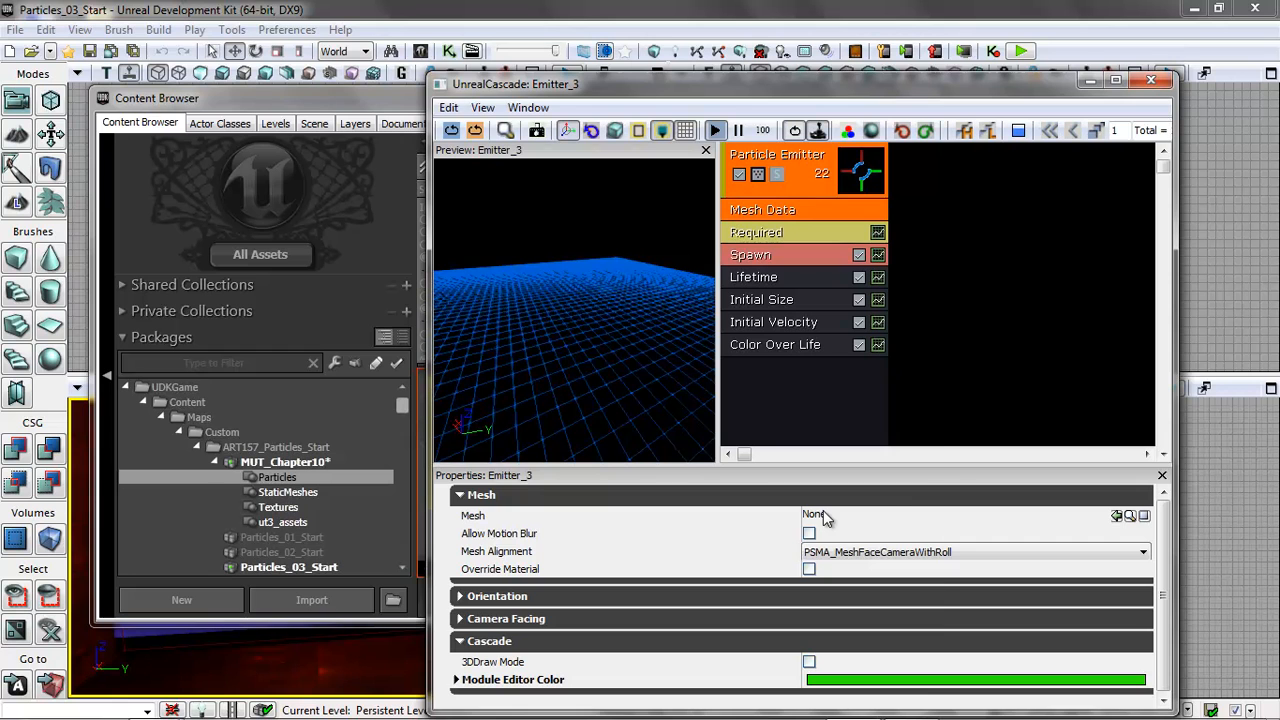
Step: Assign the static mesh S_LT_Mech_SM_Cratebox02a from the LT_Mech package's SM Mesh group to the Mesh Data module
{"action": "left_click", "coordinate": [350, 105]}
{"action": "left_click_drag", "start_coordinate": [402, 403], "coordinate": [381, 492]}
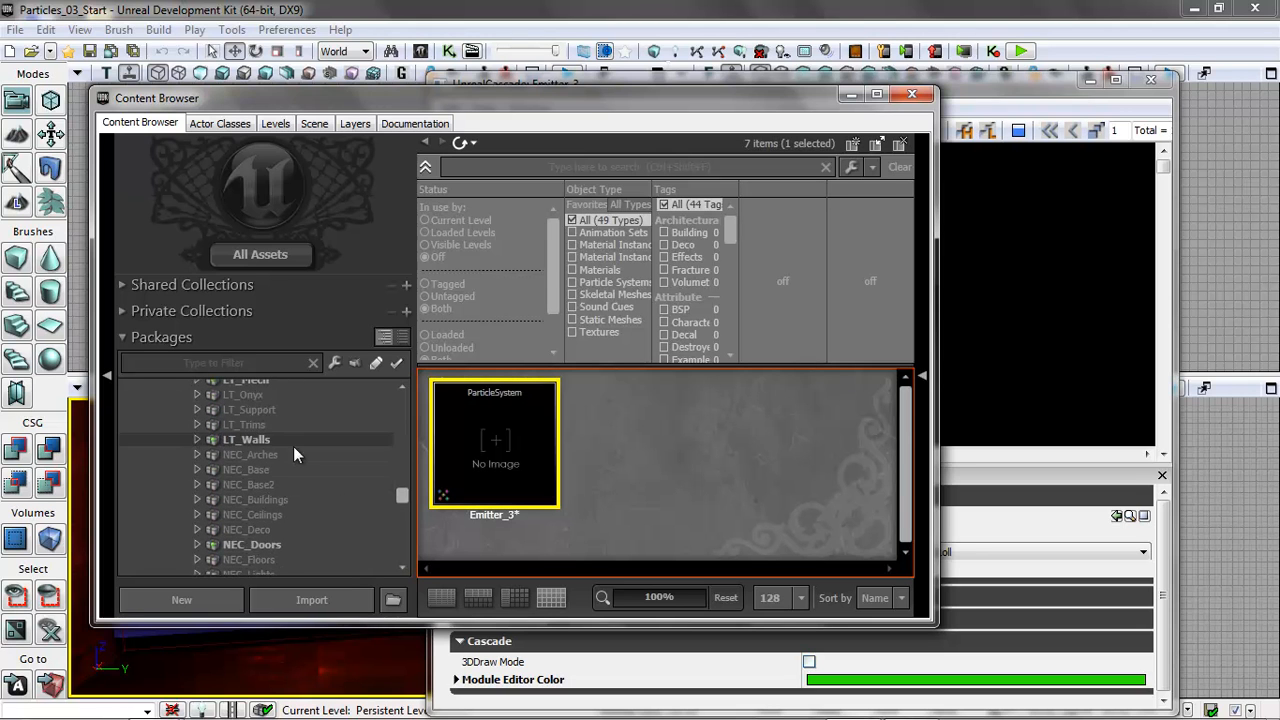
{"action": "scroll", "coordinate": [363, 463], "scroll_direction": "up", "scroll_amount": 1}
{"action": "left_click", "coordinate": [197, 424]}
{"action": "left_click", "coordinate": [215, 439]}
{"action": "left_click", "coordinate": [262, 469]}
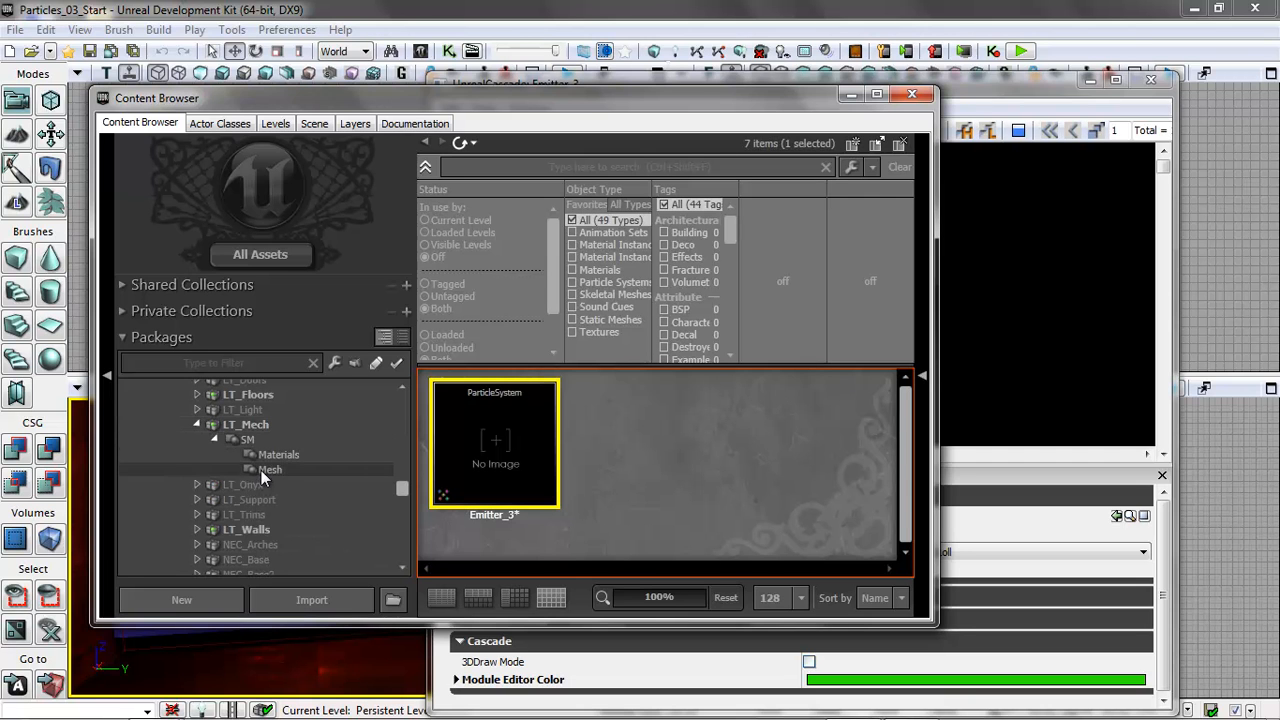
{"action": "left_click", "coordinate": [637, 452]}
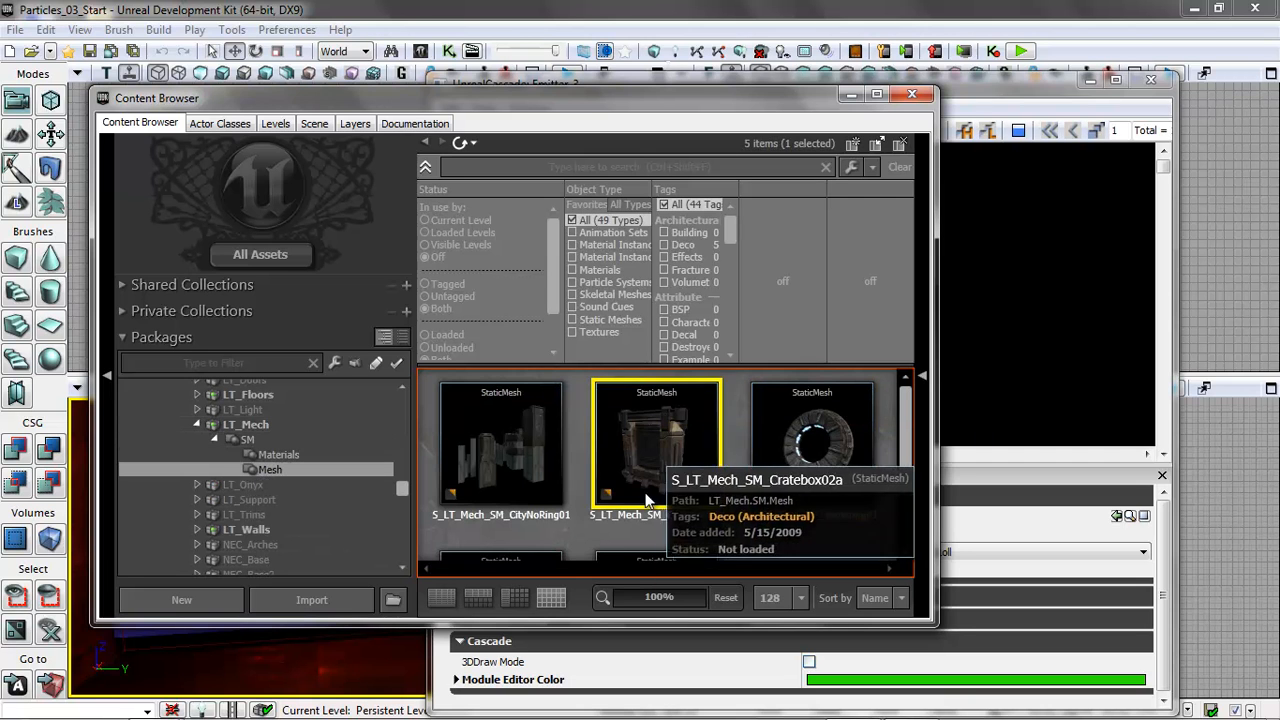
{"action": "left_click", "coordinate": [1008, 90]}
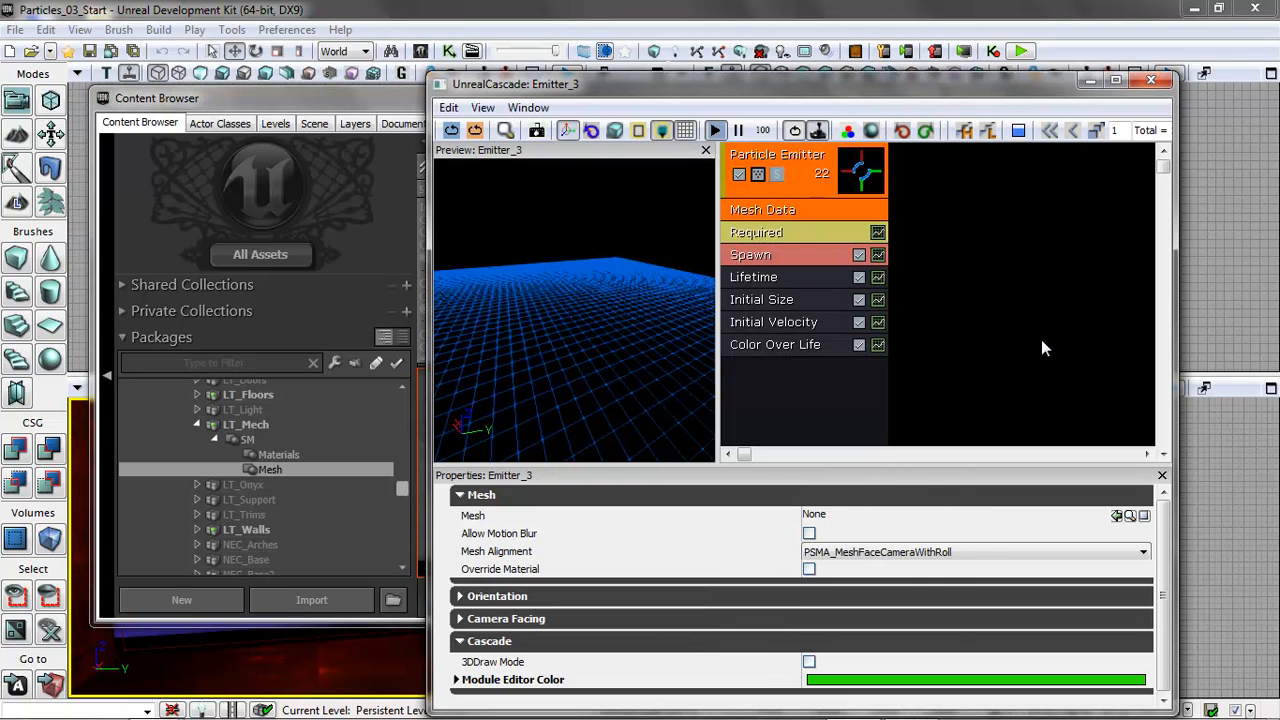
{"action": "left_click", "coordinate": [1117, 515]}
Step: Switch the particle preview to the unlit view mode and frame the whole crate mesh
{"action": "left_click_drag", "start_coordinate": [551, 335], "coordinate": [598, 472]}
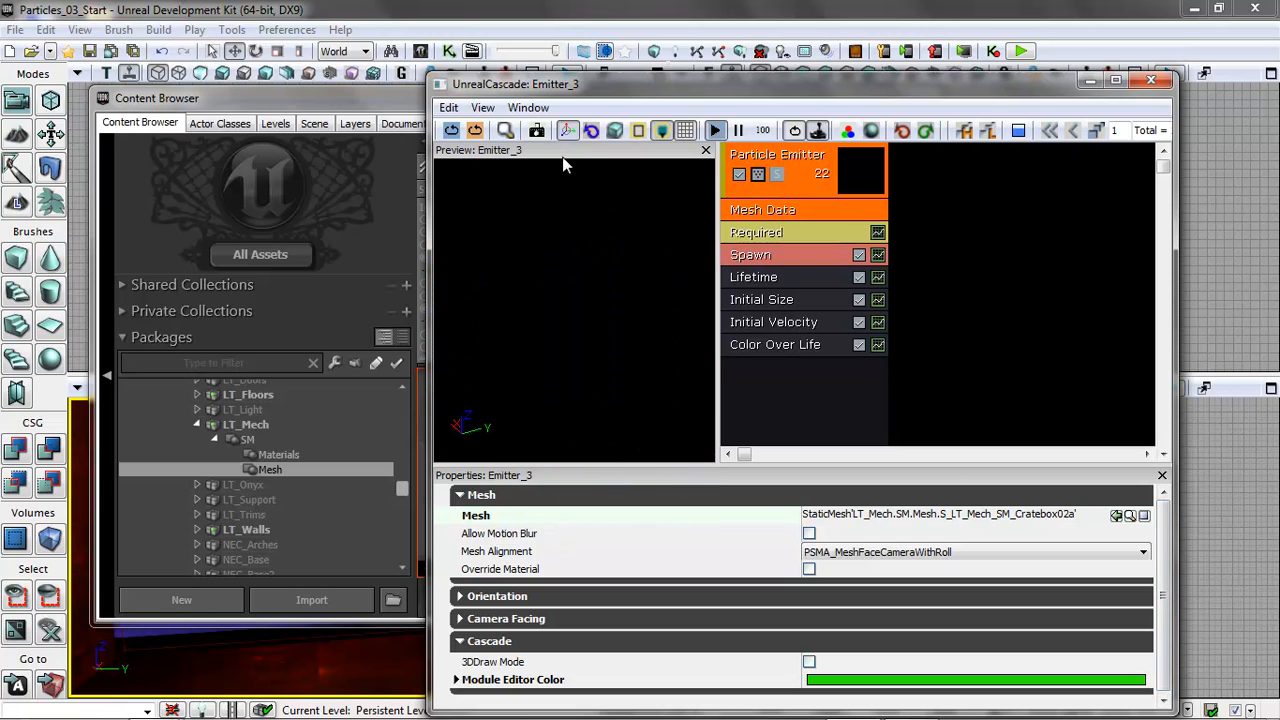
{"action": "left_click", "coordinate": [616, 133]}
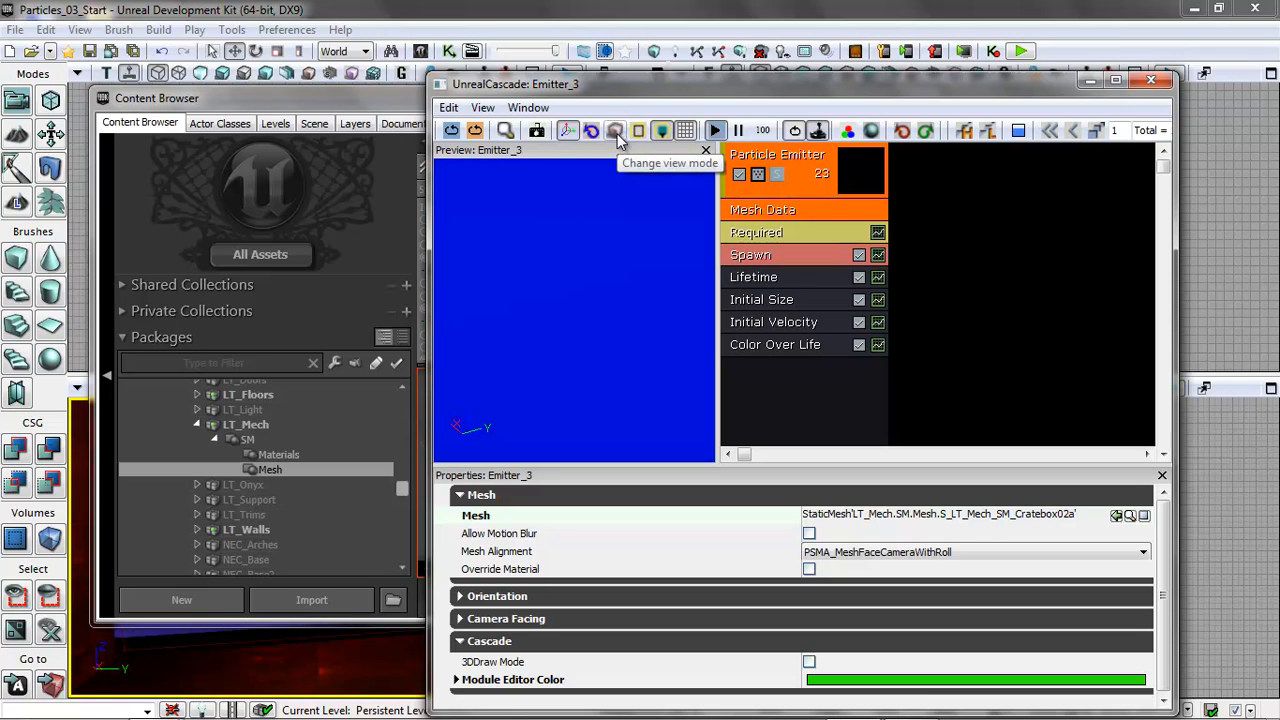
{"action": "left_click", "coordinate": [617, 133]}
{"action": "left_click", "coordinate": [617, 133]}
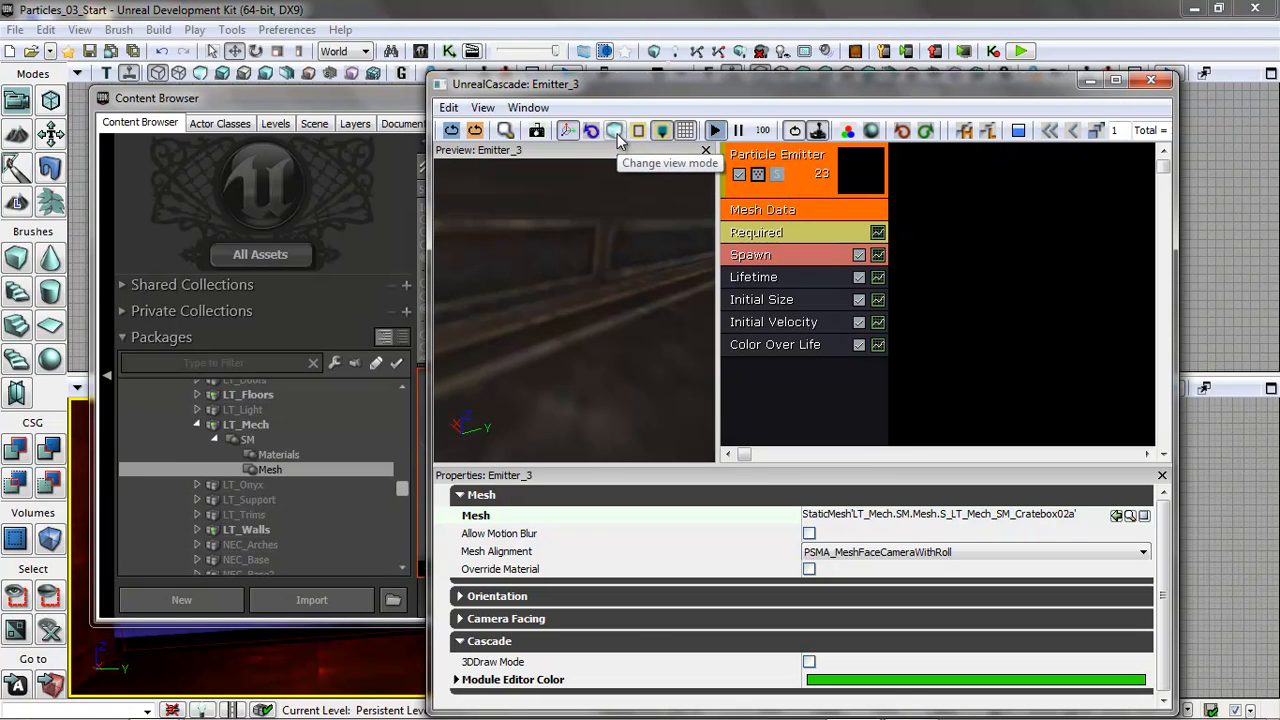
{"action": "left_click_drag", "start_coordinate": [591, 352], "coordinate": [715, 462]}
{"action": "mouse_move", "coordinate": [715, 462]}
{"action": "right_mouse_down"}
{"action": "mouse_move", "coordinate": [669, 536]}
{"action": "mouse_move", "coordinate": [716, 471]}
{"action": "right_mouse_up"}
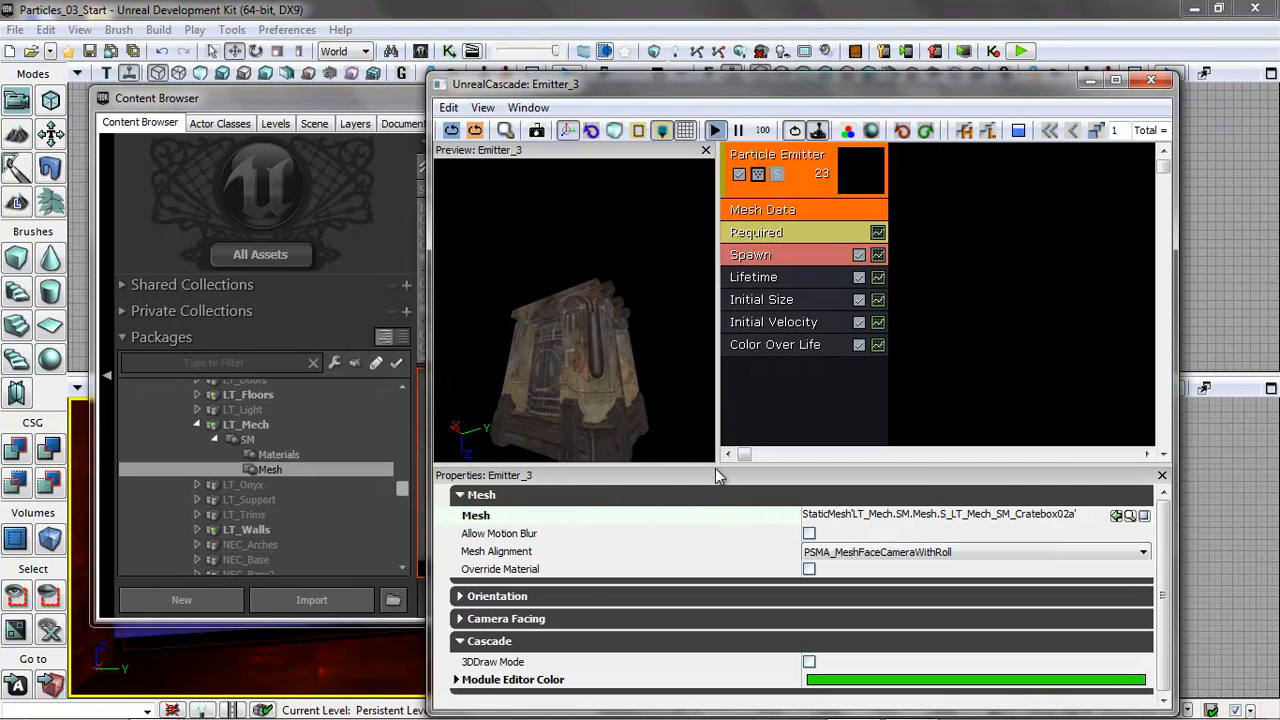
{"action": "left_click_drag", "start_coordinate": [642, 384], "coordinate": [472, 406]}
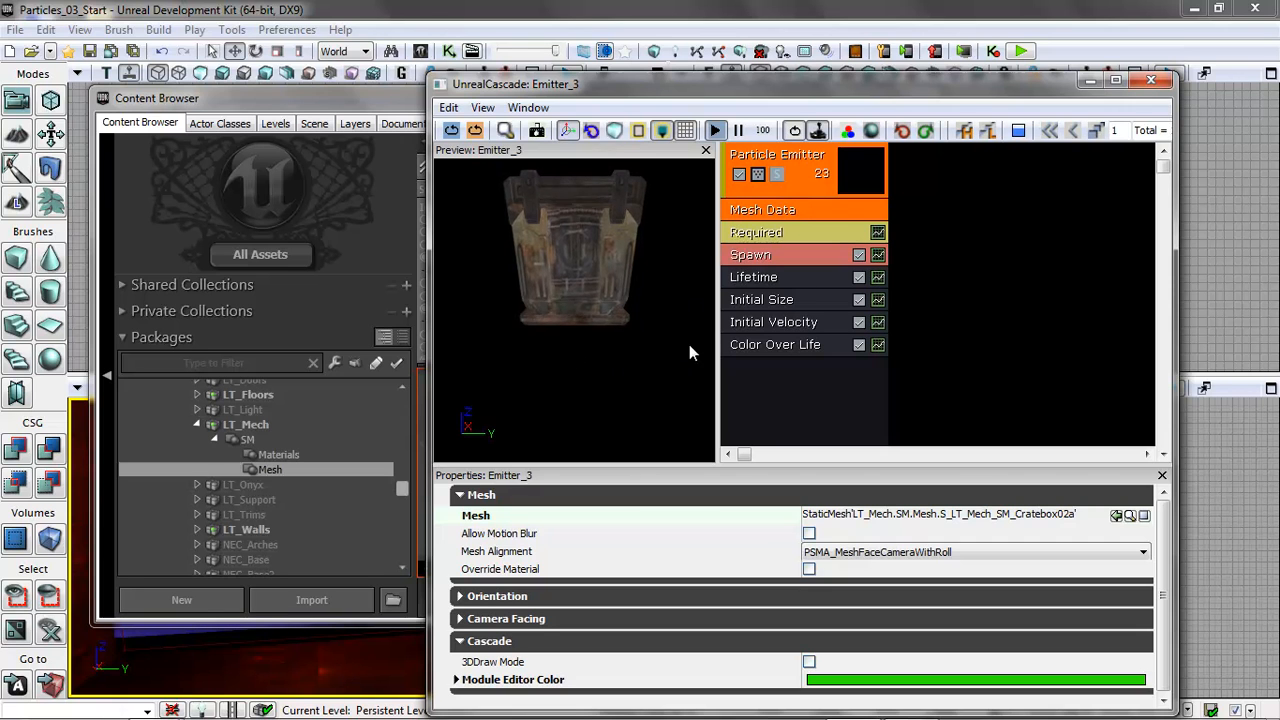
Step: Turn off Use Max Draw Count in the rendering settings of the Required module
{"action": "left_click", "coordinate": [771, 233]}
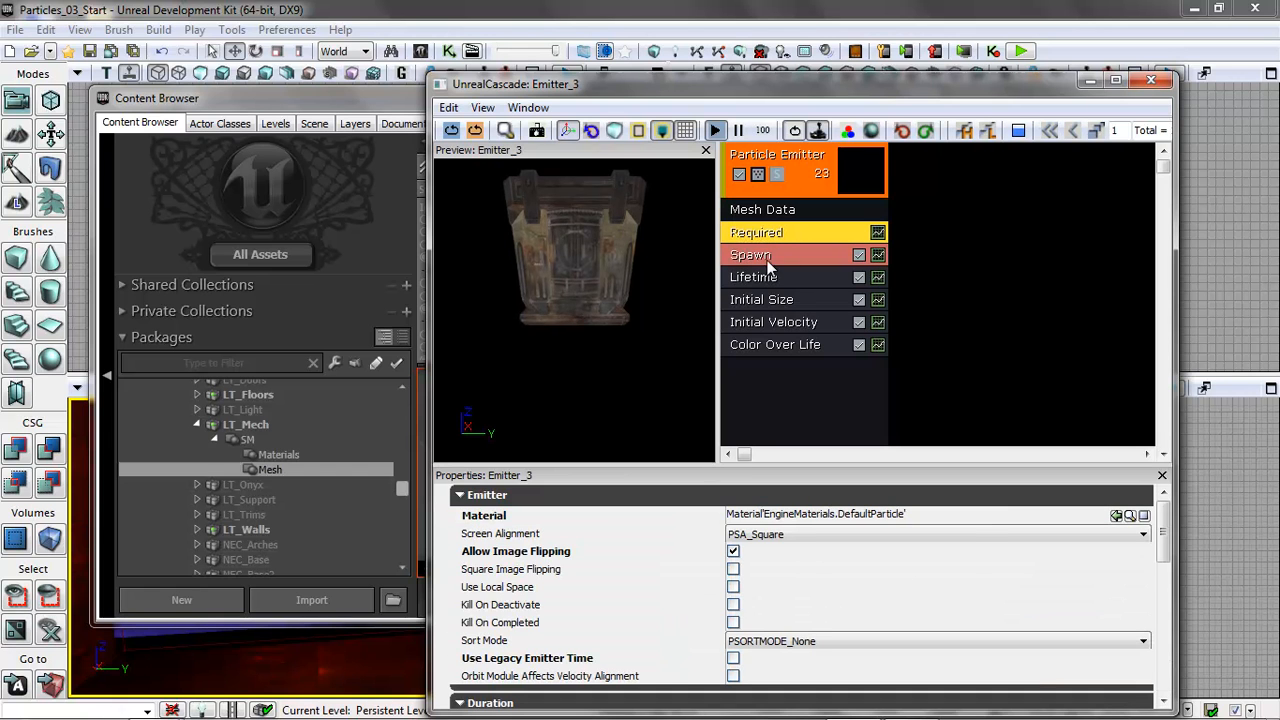
{"action": "left_click_drag", "start_coordinate": [1165, 537], "coordinate": [1128, 673]}
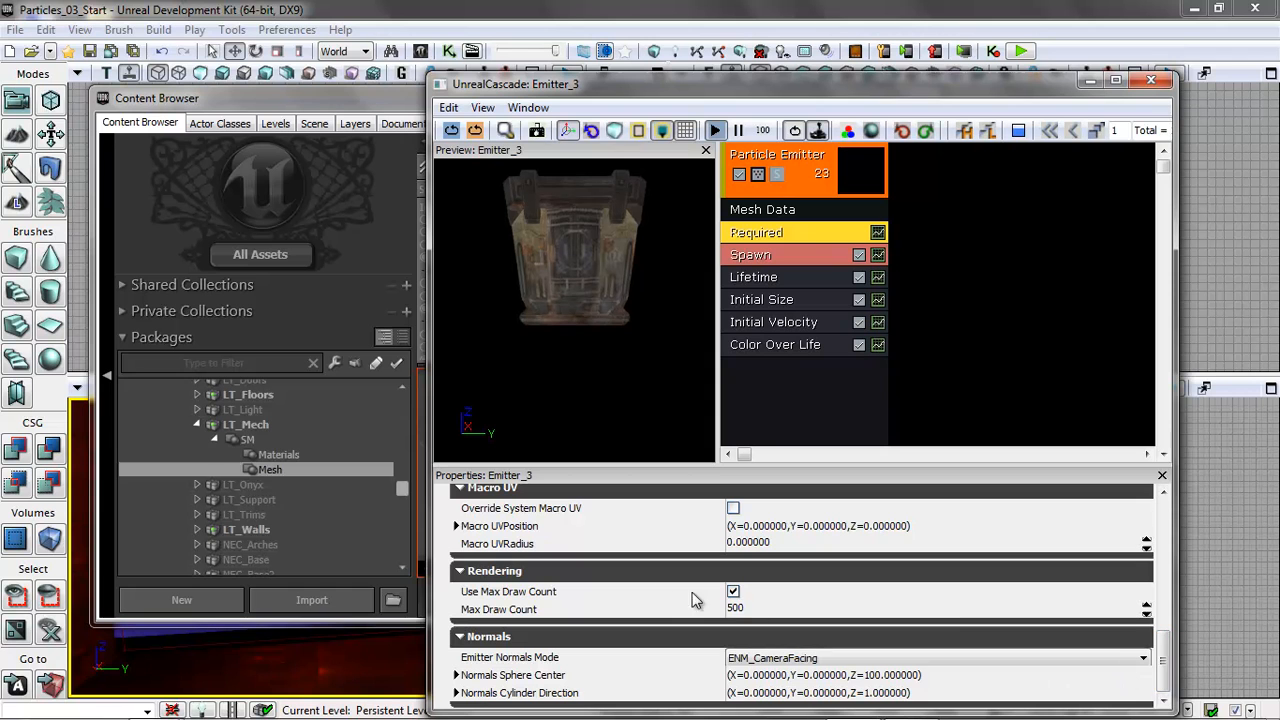
{"action": "left_click", "coordinate": [733, 591]}
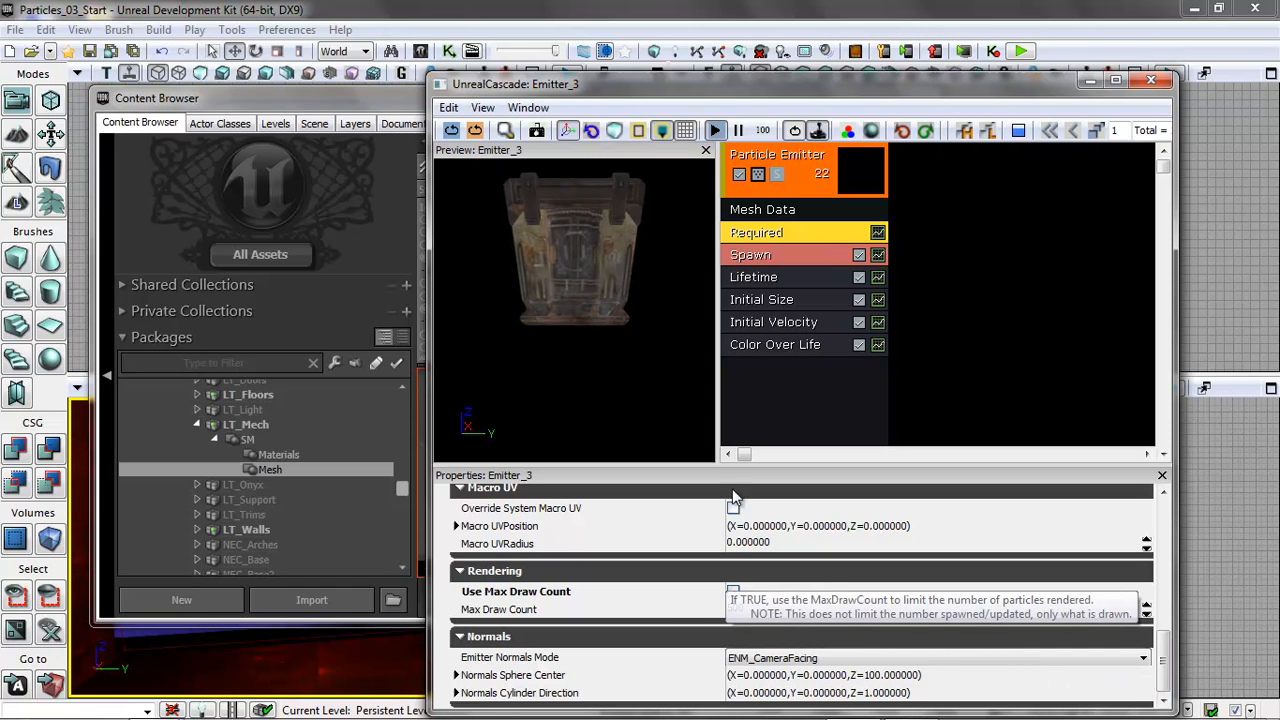
Step: Set the Spawn module's constant rate to 0.5
{"action": "left_click", "coordinate": [801, 254]}
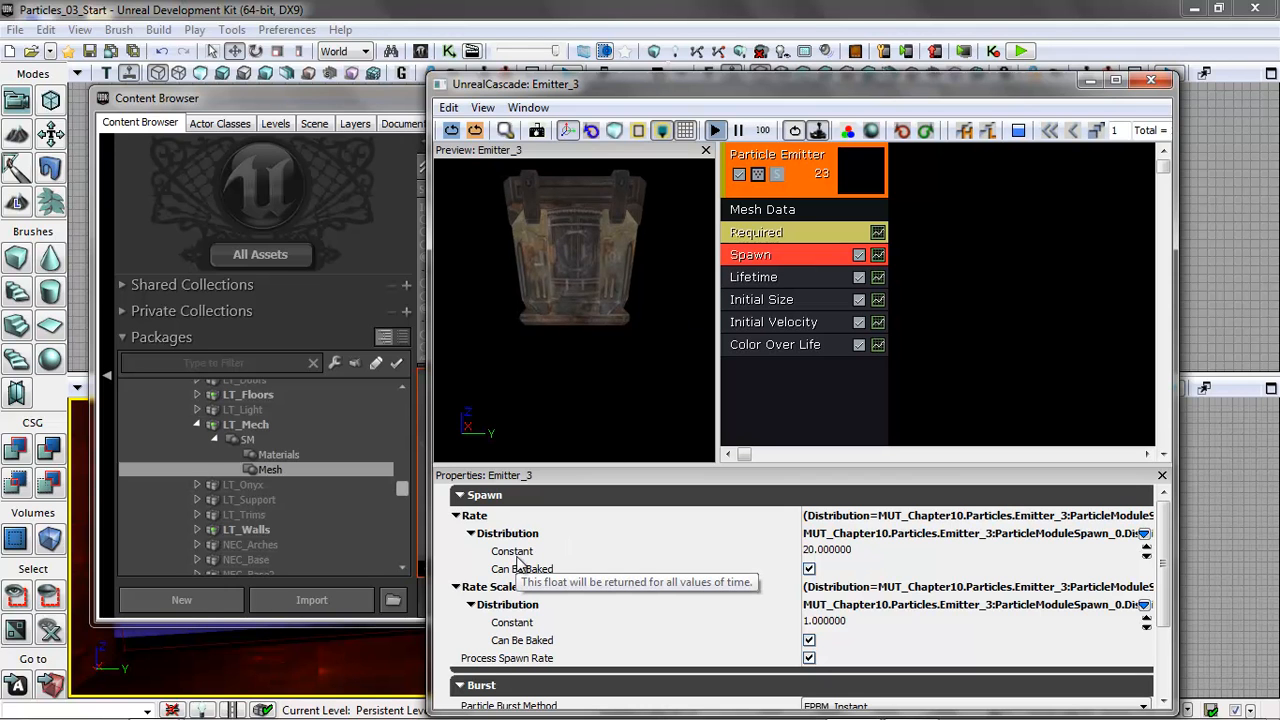
{"action": "left_click", "coordinate": [843, 551]}
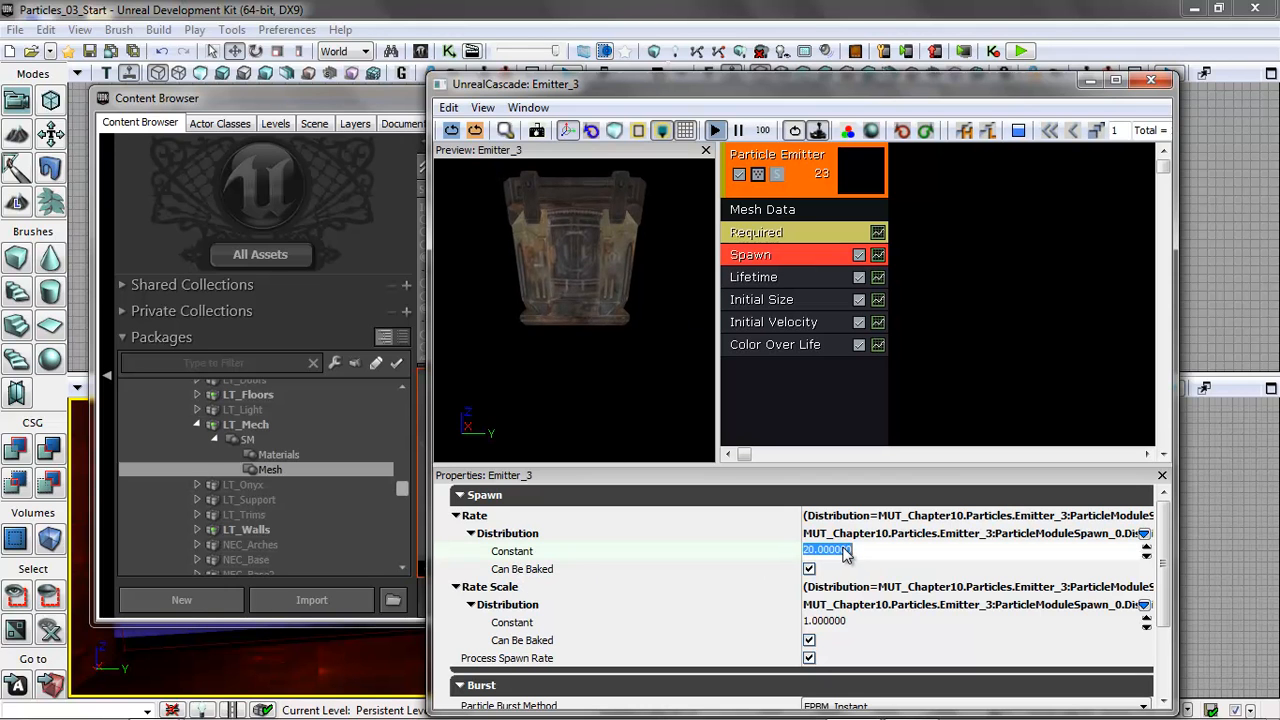
{"action": "type", "text": "0.5"}
{"action": "key", "text": "Return"}
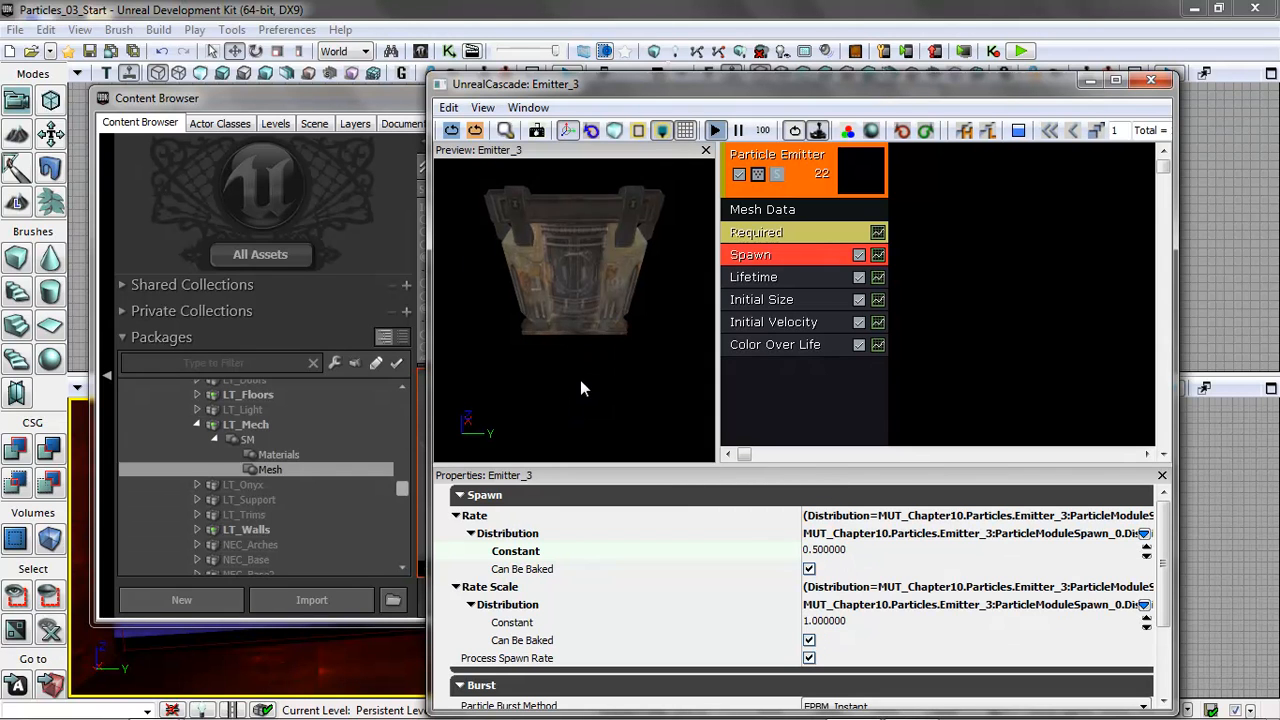
Step: Change the Lifetime module's distribution to DistributionFloatConstant and set its constant to 15
{"action": "left_click", "coordinate": [789, 277]}
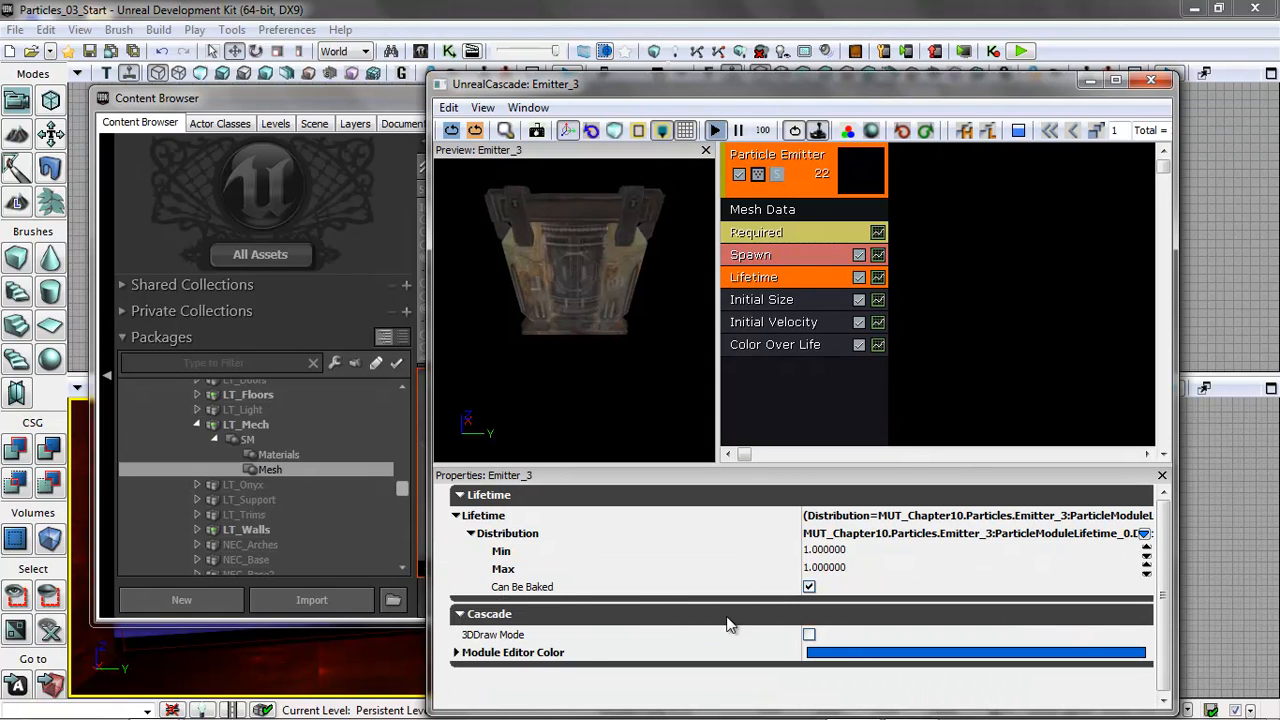
{"action": "left_click", "coordinate": [1145, 534]}
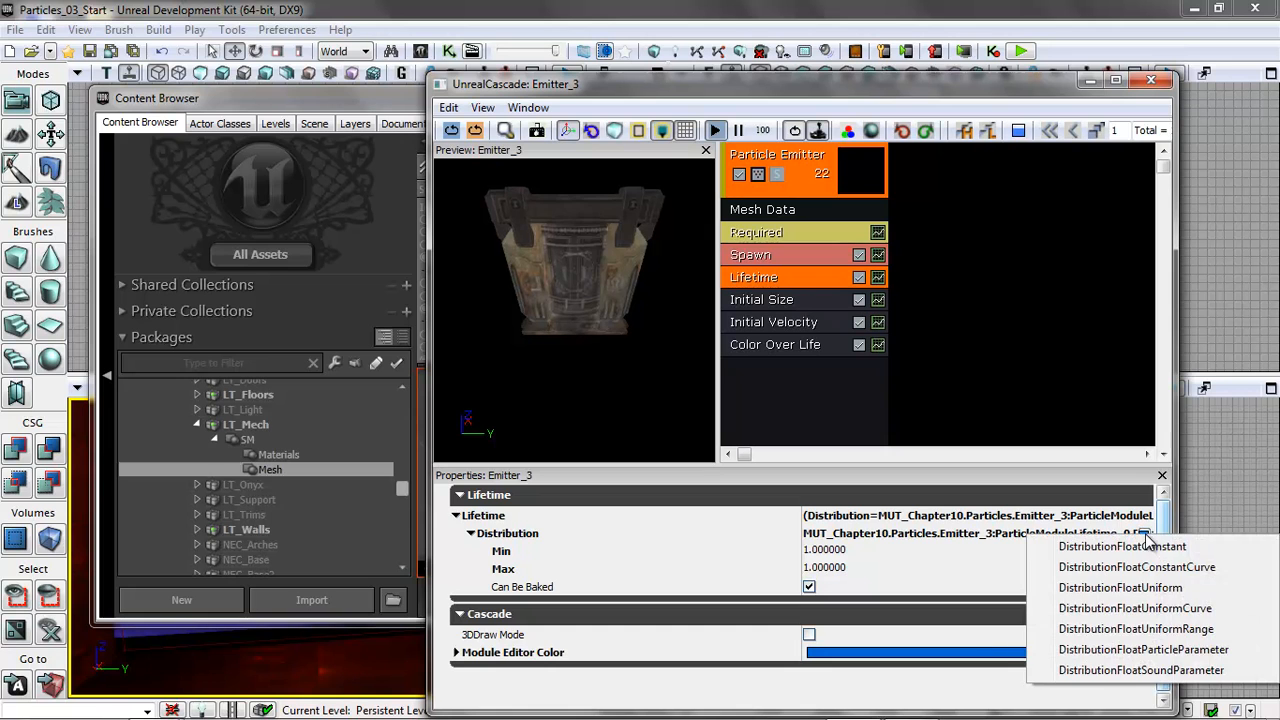
{"action": "left_click", "coordinate": [1139, 549]}
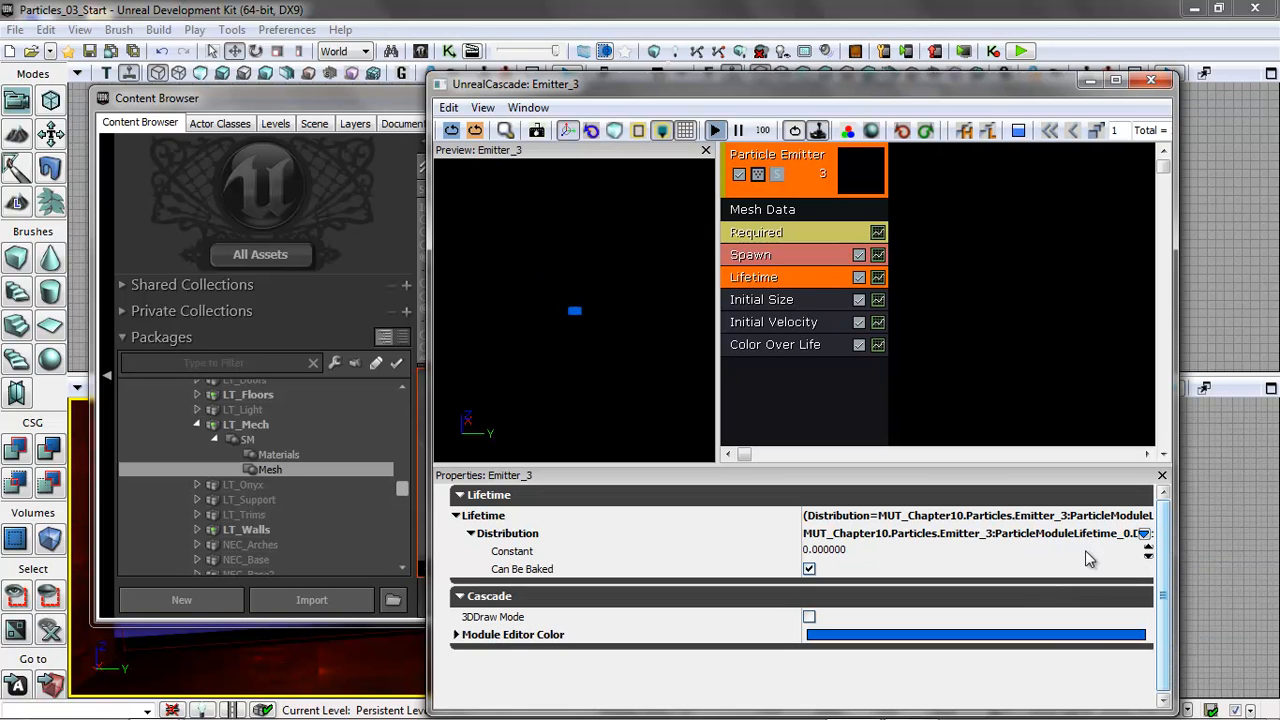
{"action": "left_click", "coordinate": [876, 556]}
{"action": "type", "text": "1"}
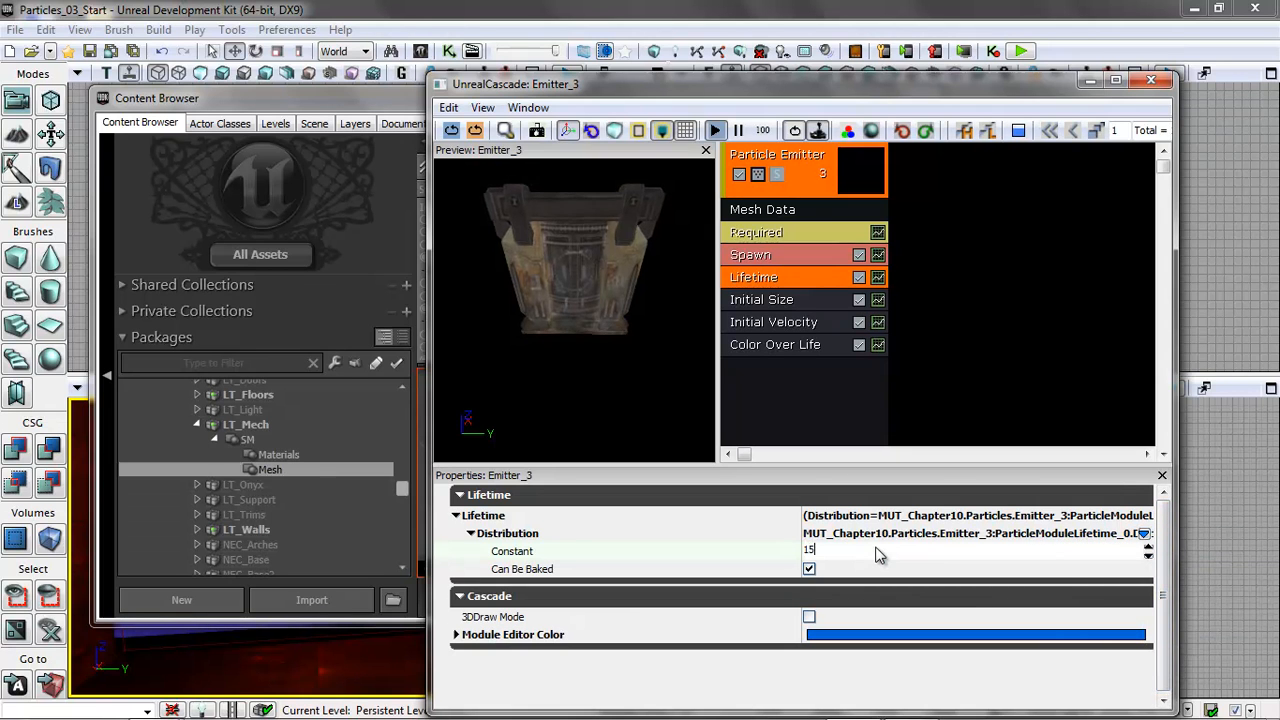
{"action": "type", "text": "5"}
{"action": "key", "text": "Return"}
{"action": "left_click_drag", "start_coordinate": [649, 331], "coordinate": [652, 340]}
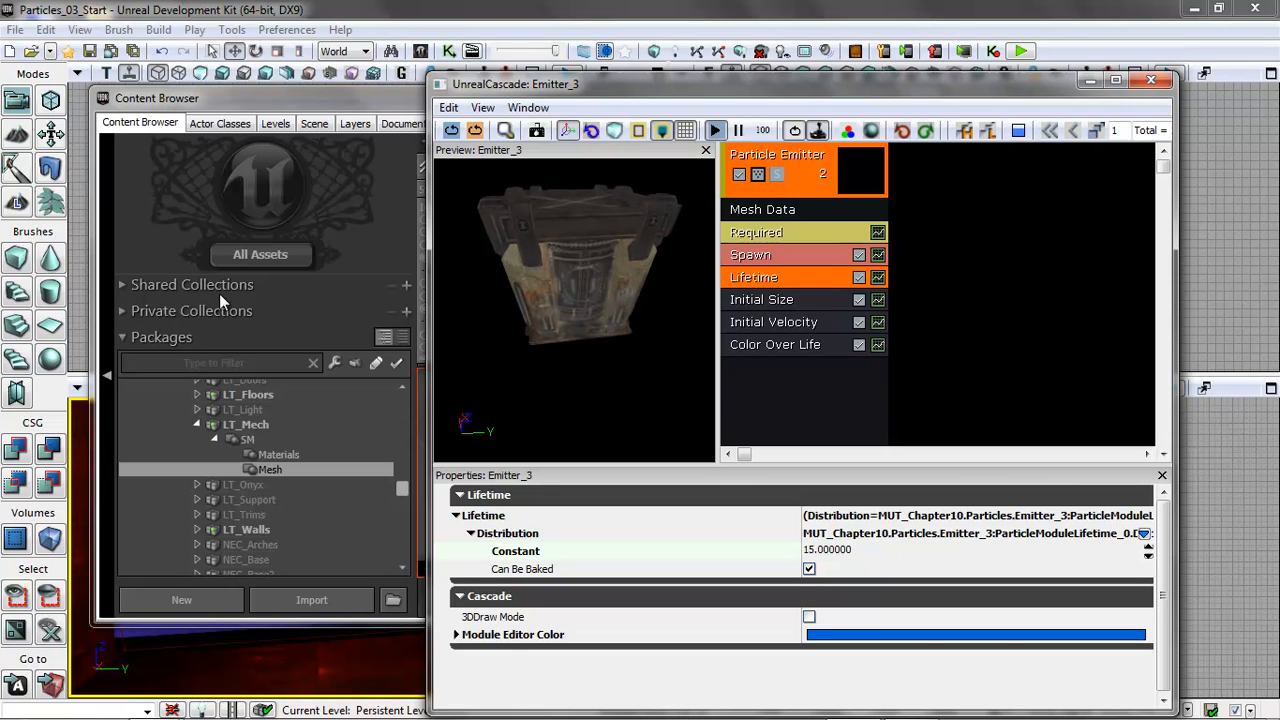
Step: Change the Initial Size module's Start Size distribution to DistributionVectorConstant and set its constant X, Y and Z to 1
{"action": "left_click", "coordinate": [763, 298]}
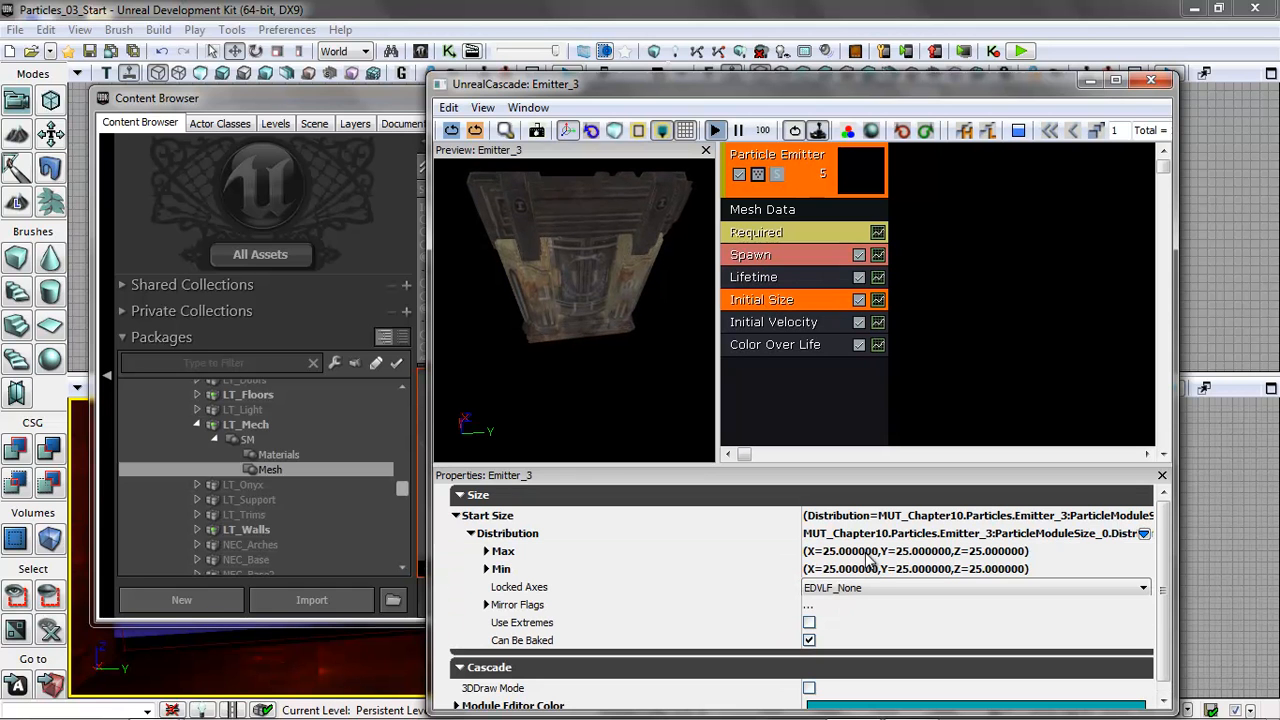
{"action": "left_click", "coordinate": [1144, 534]}
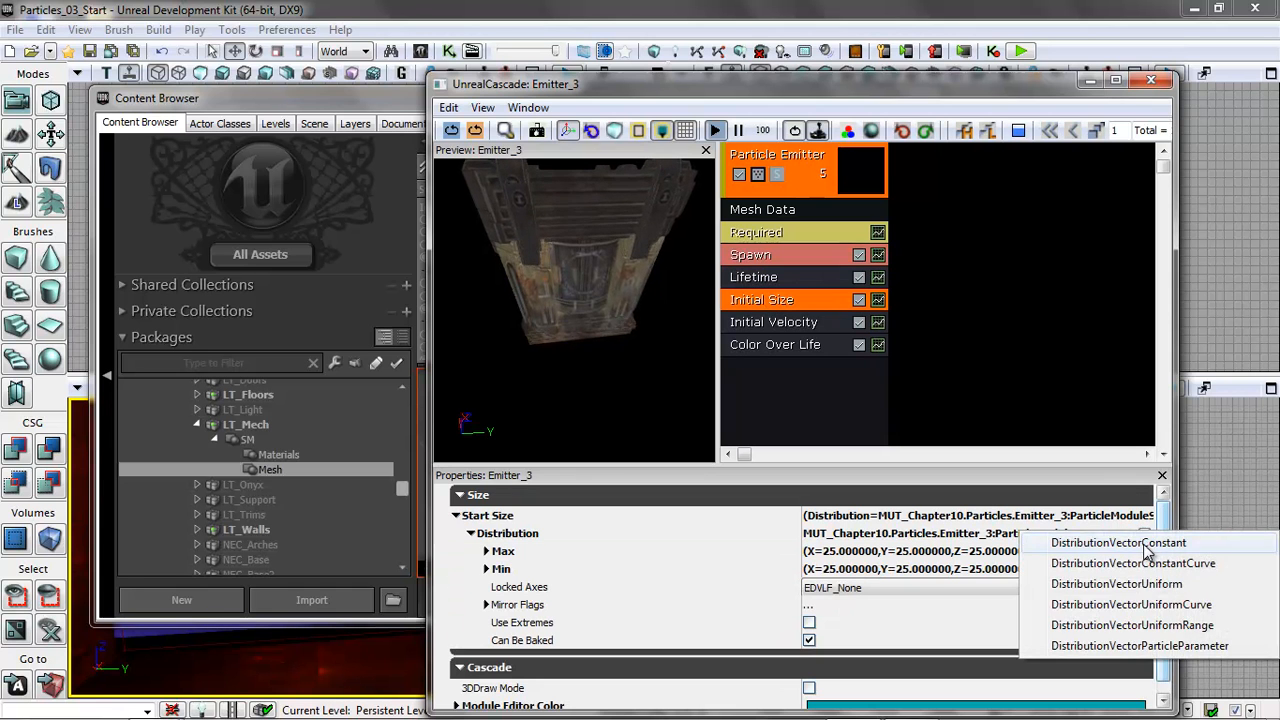
{"action": "left_click", "coordinate": [1147, 543]}
{"action": "left_click", "coordinate": [486, 551]}
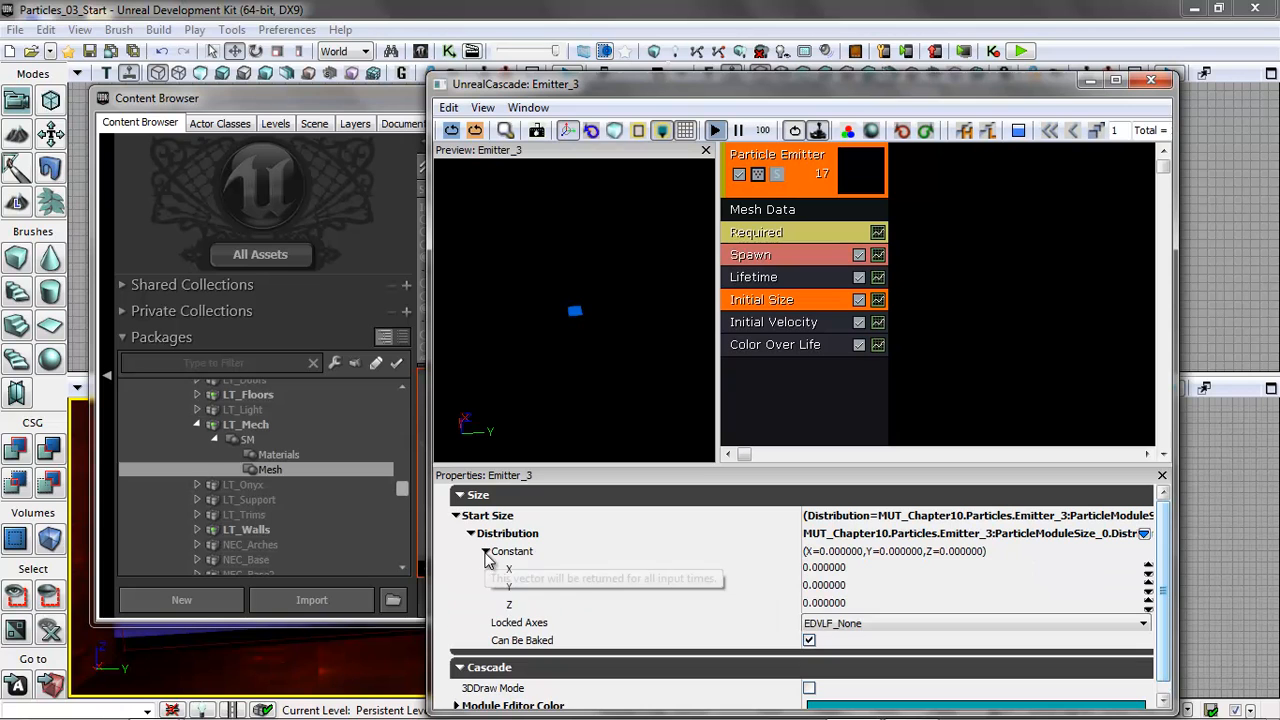
{"action": "left_click", "coordinate": [855, 570]}
{"action": "left_click", "coordinate": [842, 588]}
{"action": "type", "text": "1"}
{"action": "left_click", "coordinate": [845, 603]}
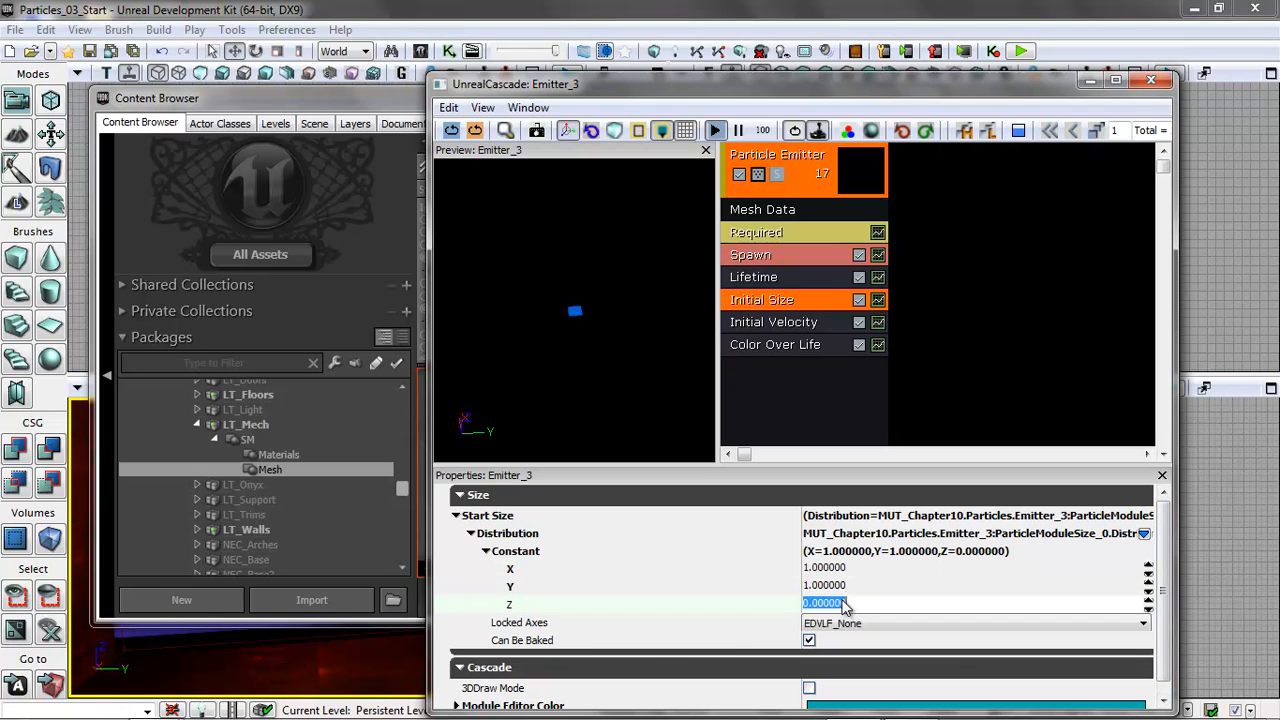
{"action": "left_click", "coordinate": [858, 588]}
{"action": "left_click_drag", "start_coordinate": [547, 363], "coordinate": [603, 368]}
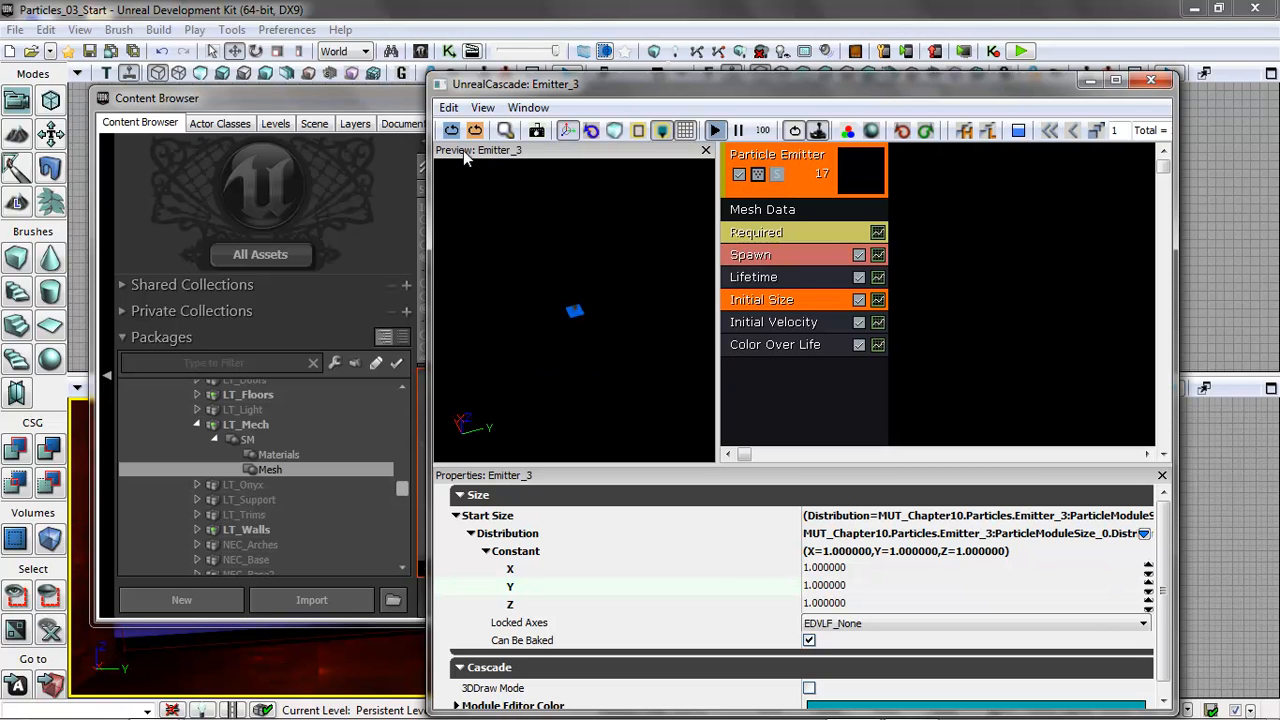
{"action": "right_click_drag", "start_coordinate": [646, 121], "coordinate": [714, 158]}
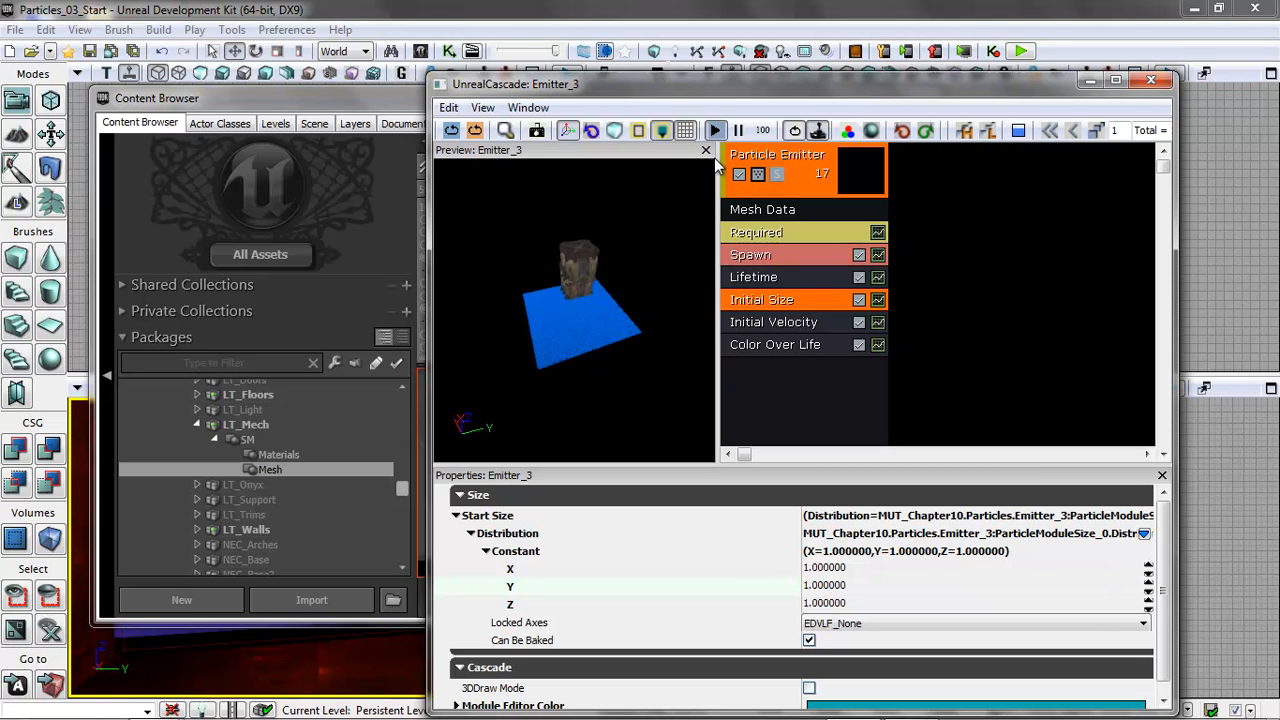
{"action": "left_click_drag", "start_coordinate": [588, 350], "coordinate": [594, 240]}
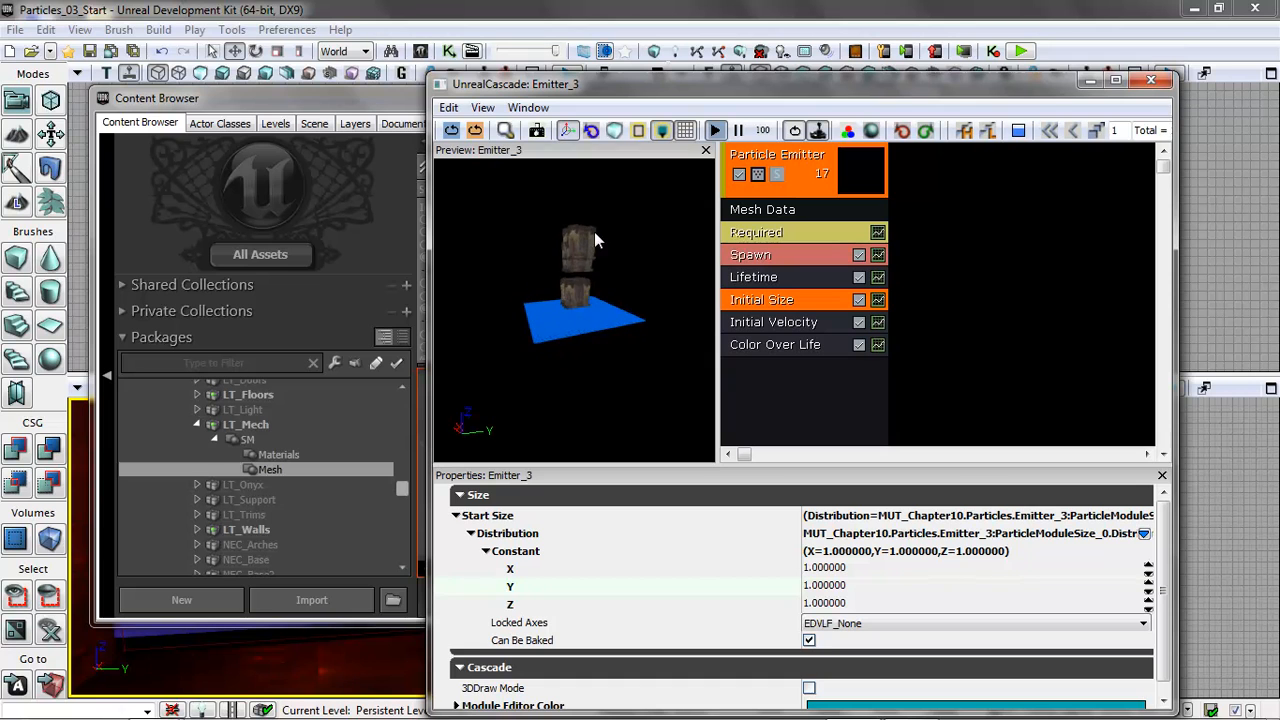
Step: Change the Initial Velocity module's Start Velocity distribution to DistributionVectorConstant and set its constant X to 100
{"action": "left_click", "coordinate": [795, 325]}
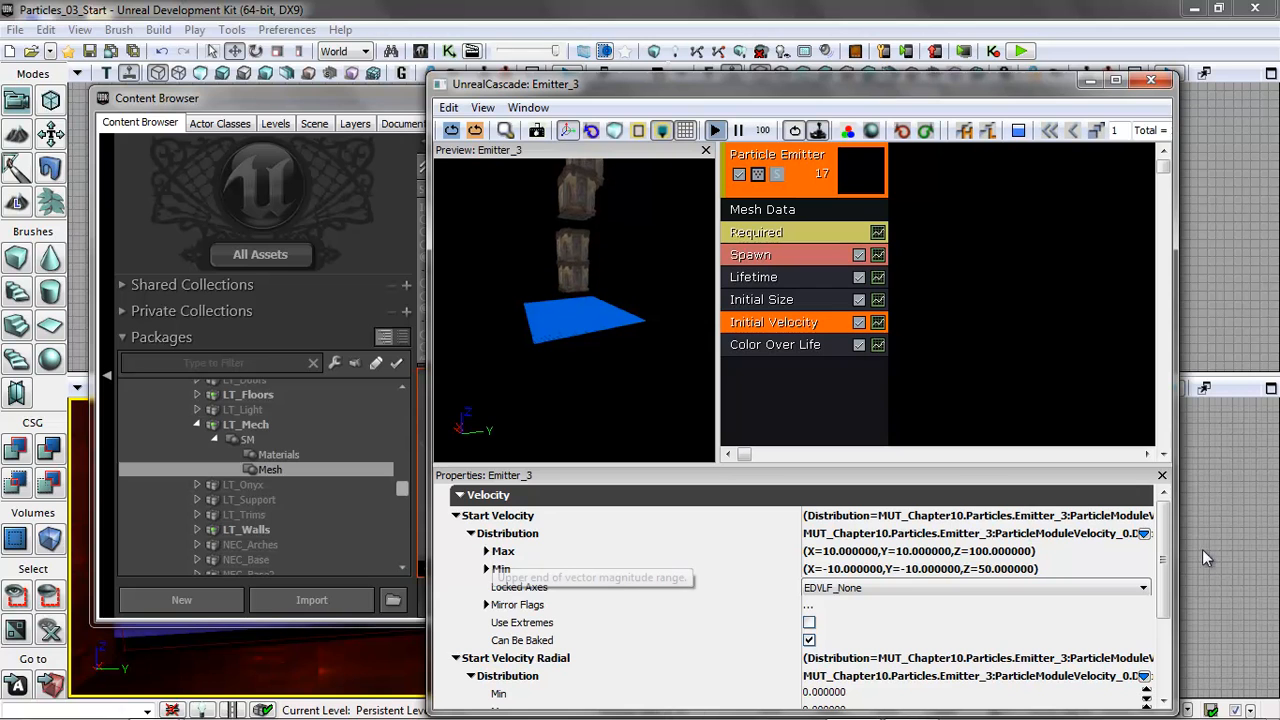
{"action": "left_click", "coordinate": [1144, 534]}
{"action": "left_click", "coordinate": [1148, 555]}
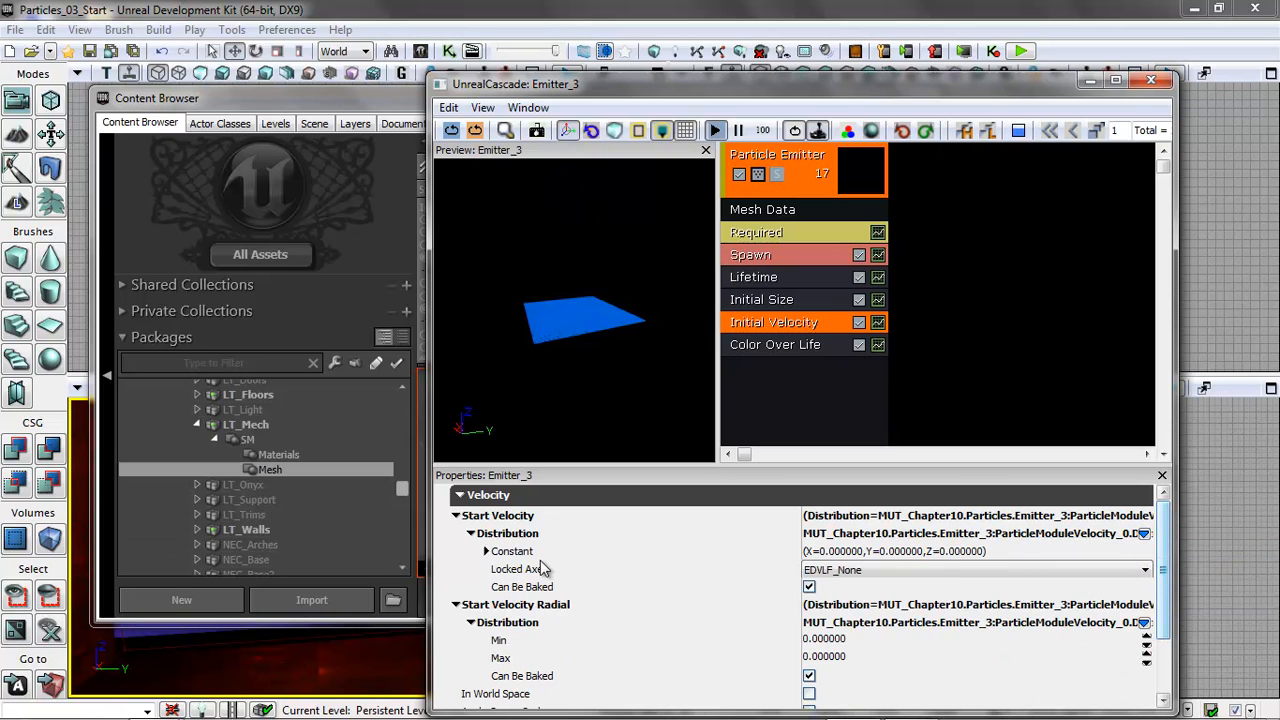
{"action": "left_click", "coordinate": [486, 552]}
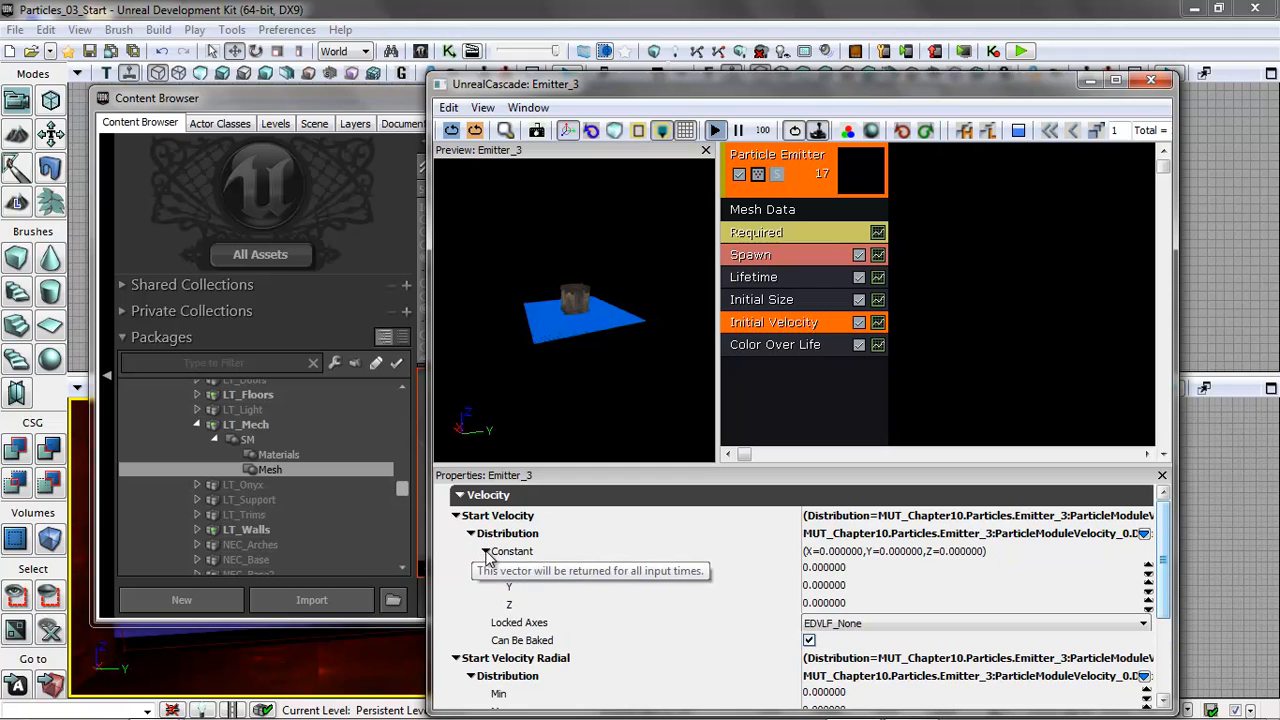
{"action": "left_click", "coordinate": [845, 569]}
{"action": "type", "text": "100"}
{"action": "key", "text": "Tab"}
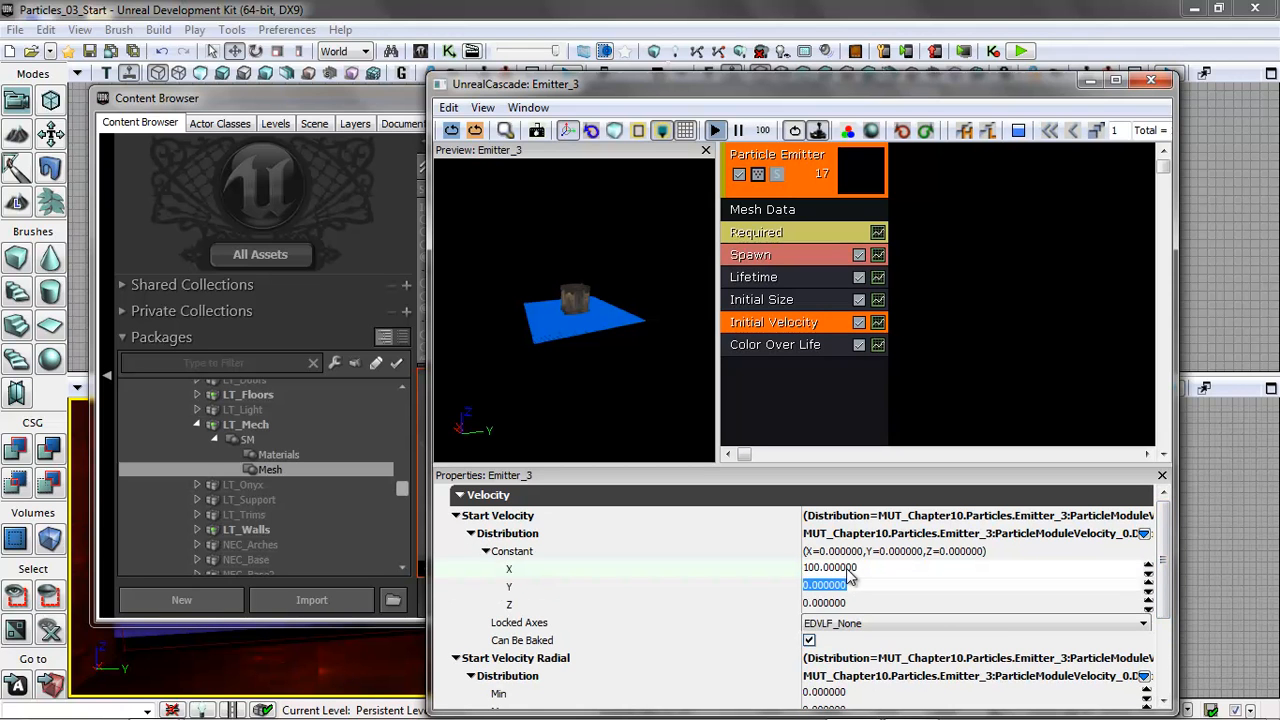
{"action": "left_click_drag", "start_coordinate": [560, 315], "coordinate": [552, 332]}
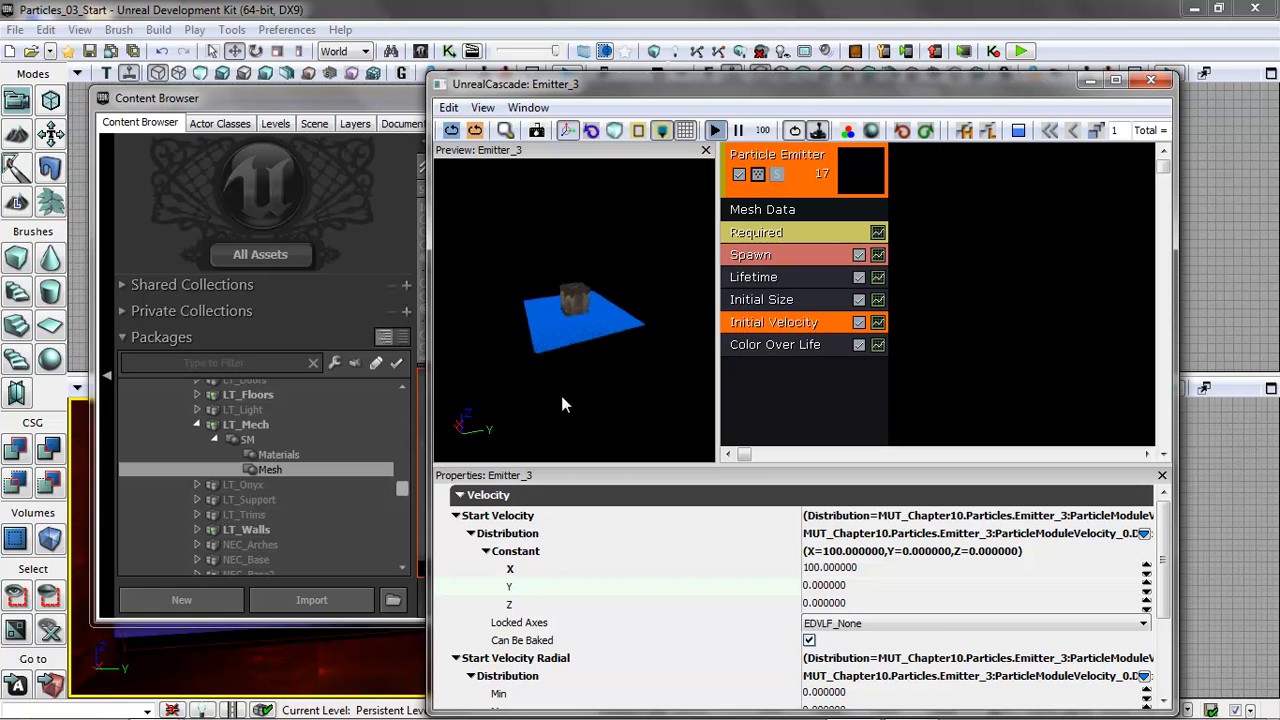
{"action": "left_click_drag", "start_coordinate": [652, 361], "coordinate": [554, 350]}
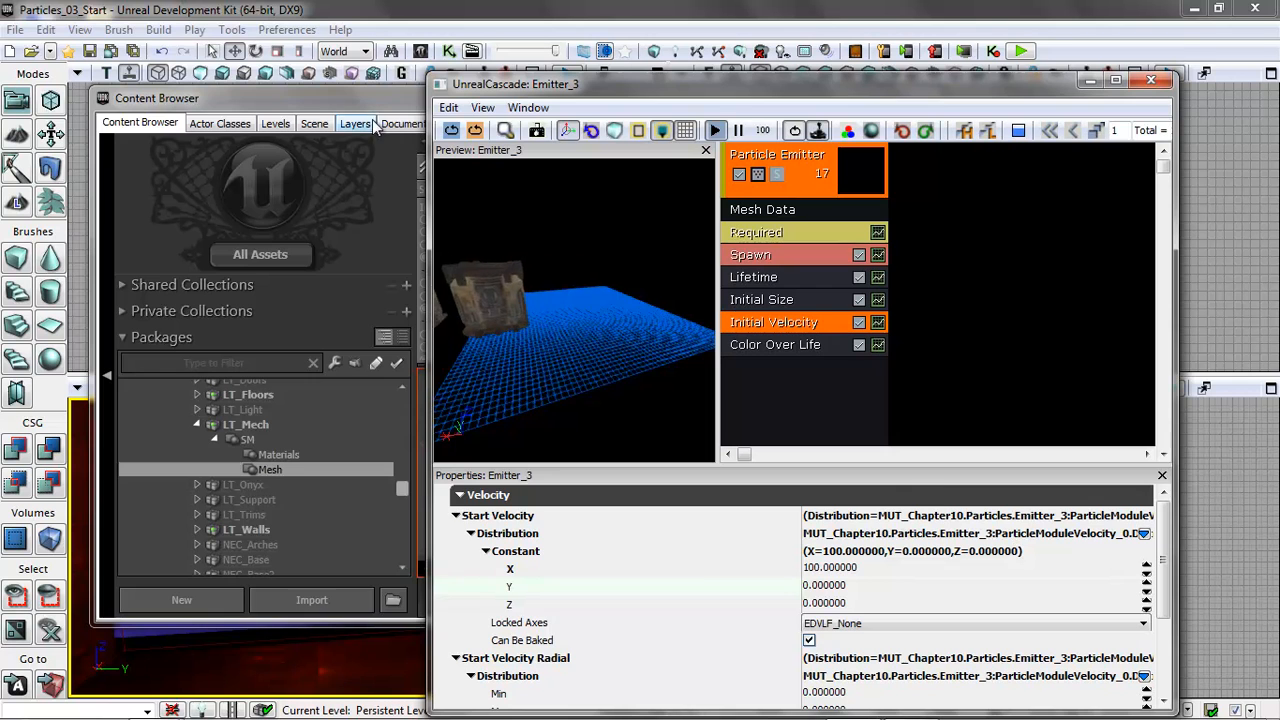
Step: Place Emitter_3 from the MUT_Chapter10 Particles group into the level's top view and turn on realtime playback in that viewport
{"action": "left_click_drag", "start_coordinate": [376, 99], "coordinate": [708, 99]}
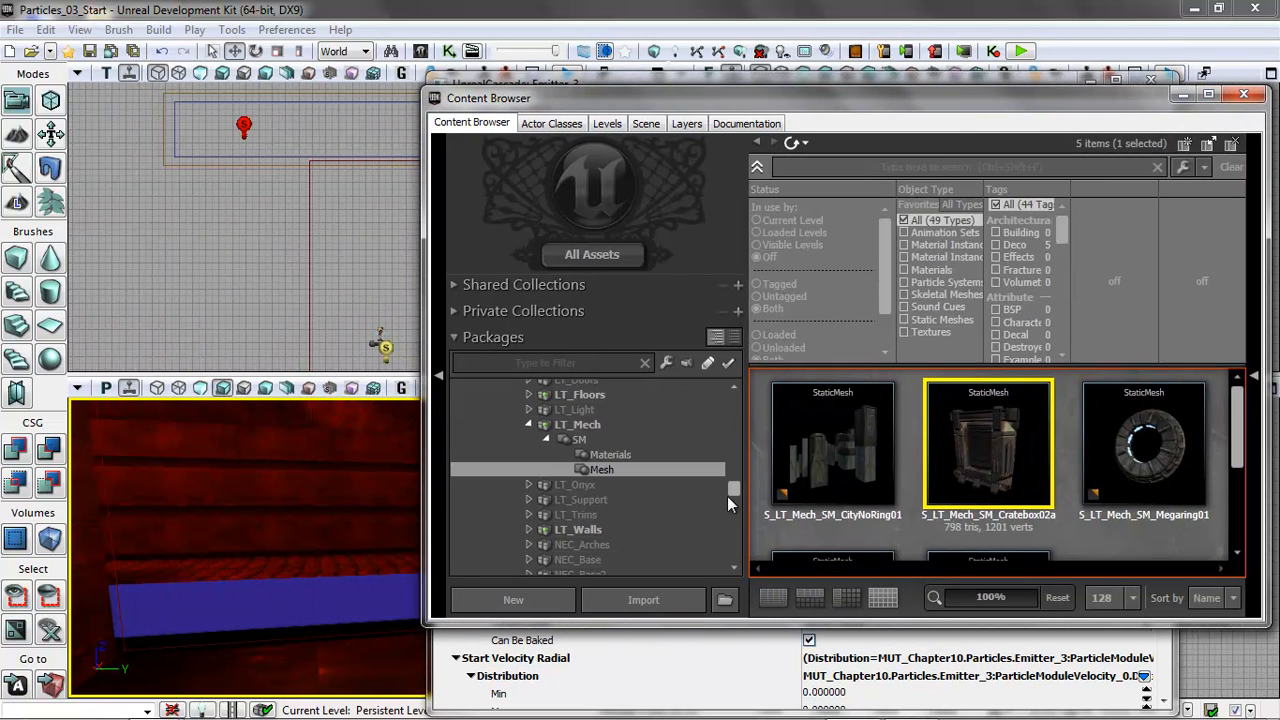
{"action": "left_click_drag", "start_coordinate": [738, 505], "coordinate": [736, 403]}
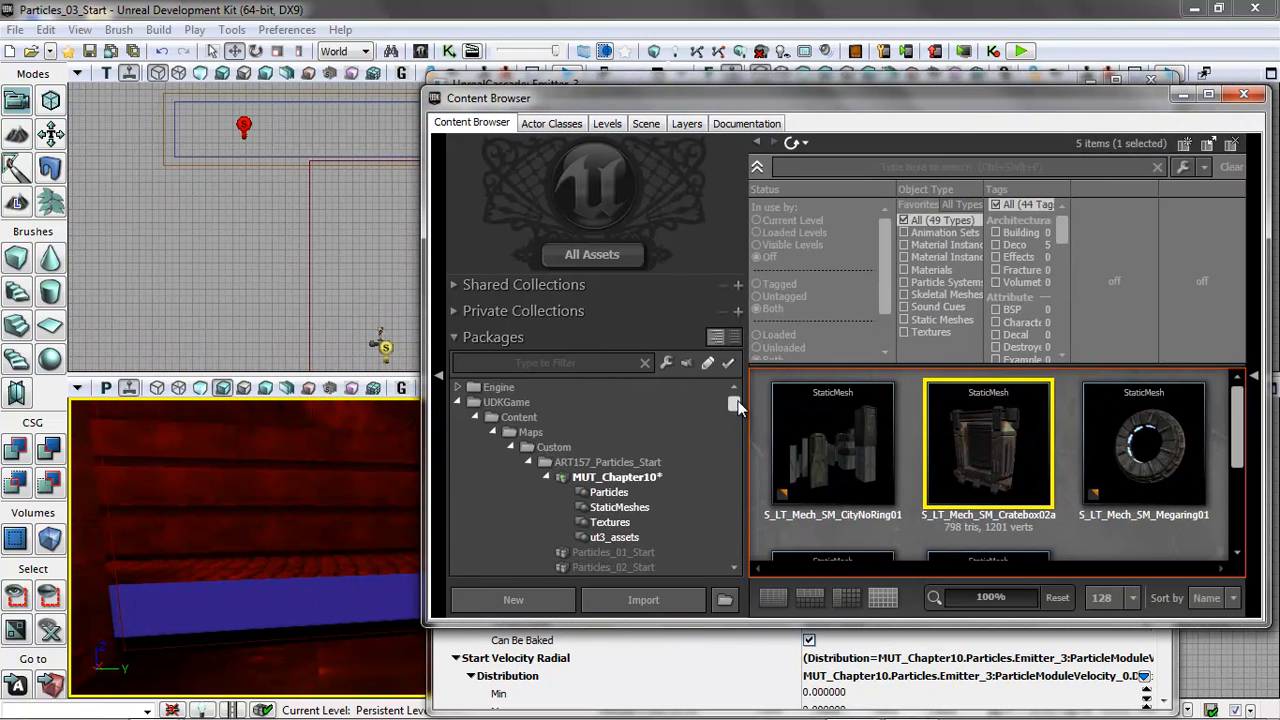
{"action": "left_click", "coordinate": [608, 492]}
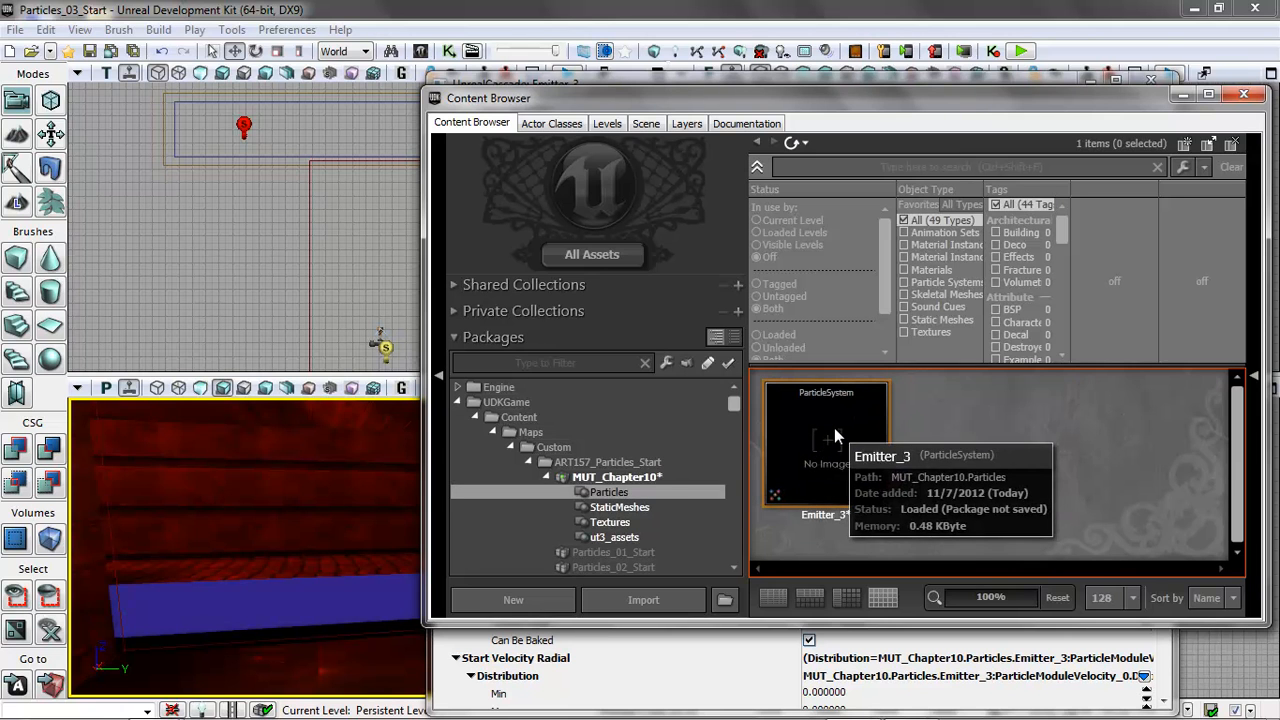
{"action": "left_click_drag", "start_coordinate": [837, 428], "coordinate": [212, 238]}
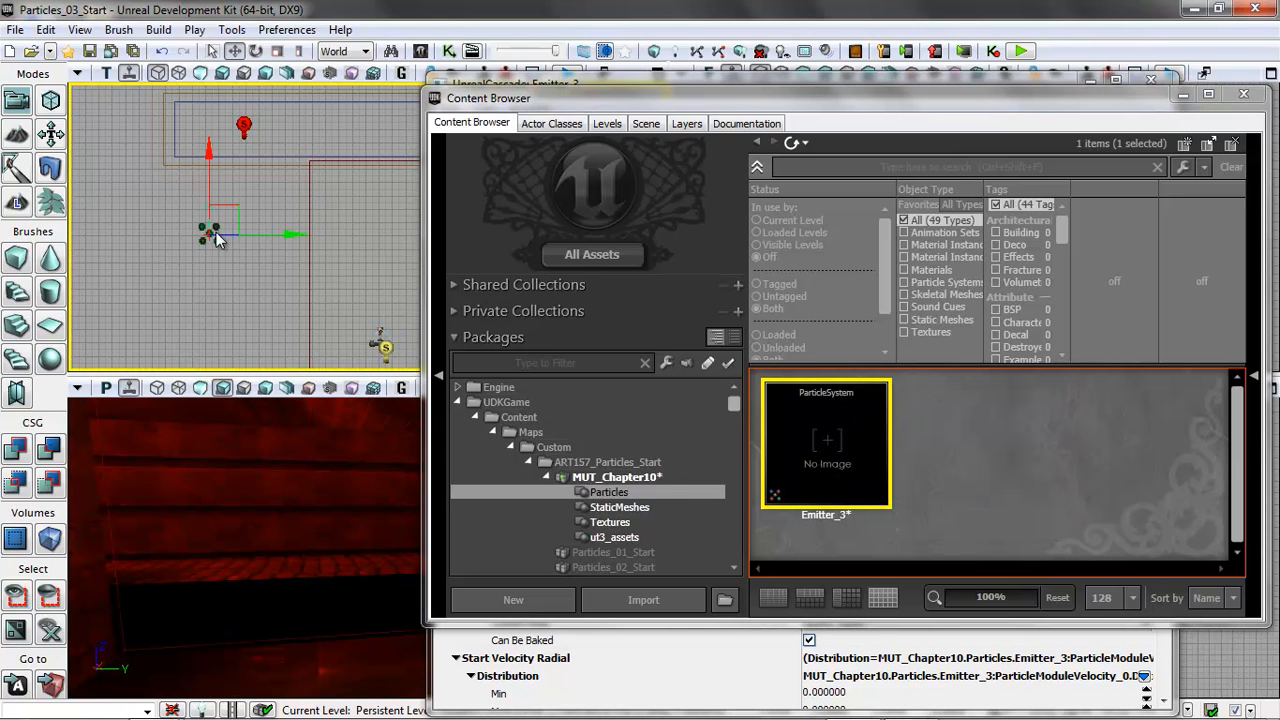
{"action": "left_click", "coordinate": [127, 75]}
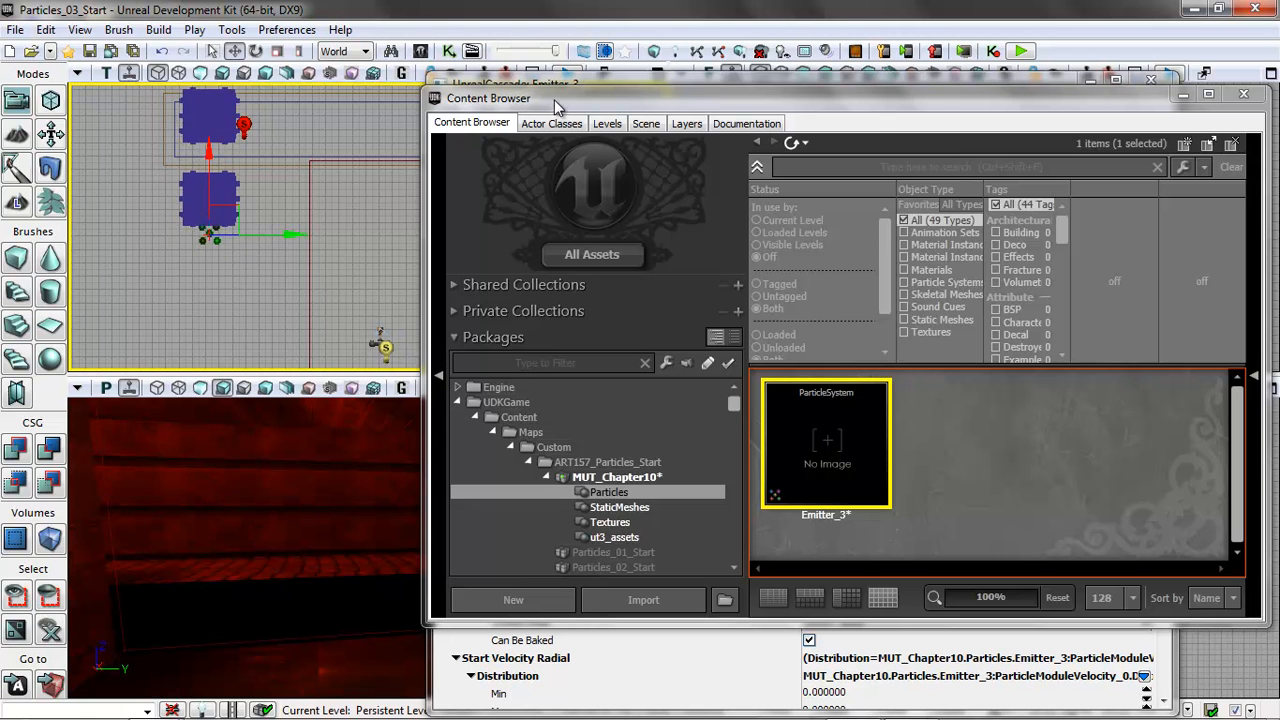
Step: Move the placed emitter in the top view along Y and X to the far end of the long blue box, beside the second light
{"action": "left_click_drag", "start_coordinate": [554, 99], "coordinate": [660, 166]}
{"action": "left_click", "coordinate": [288, 240]}
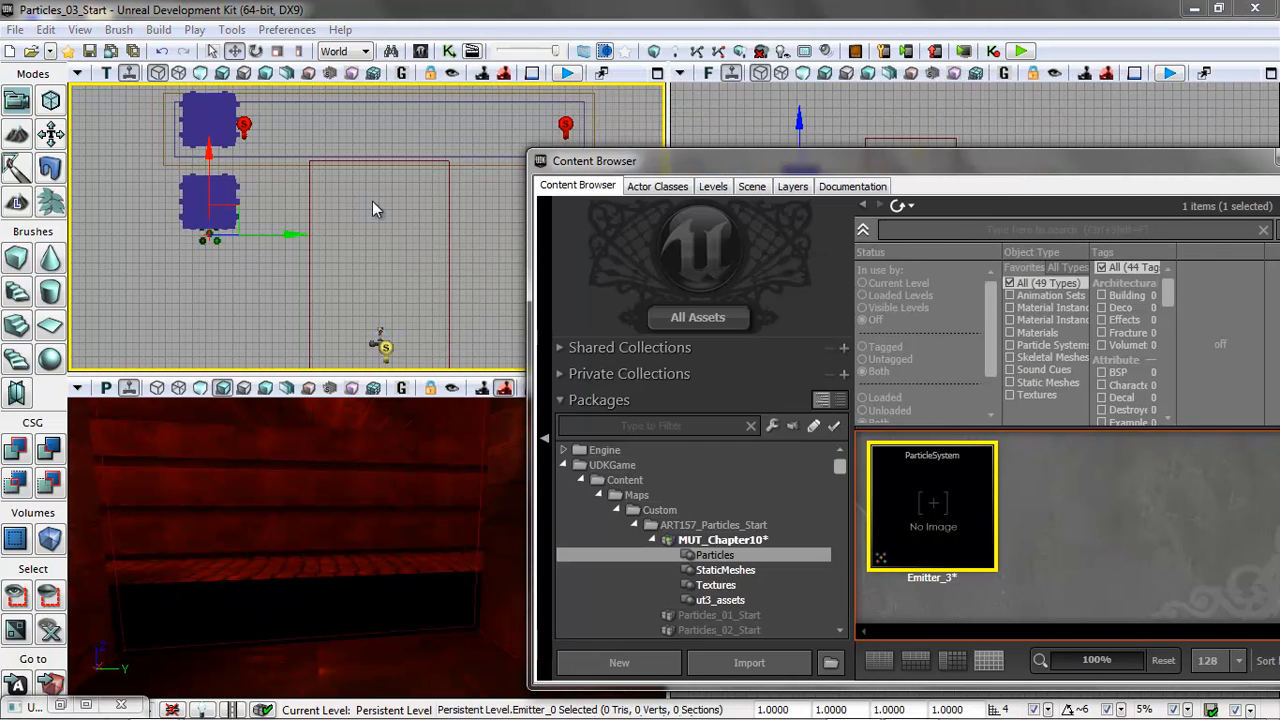
{"action": "left_click_drag", "start_coordinate": [288, 240], "coordinate": [646, 214]}
{"action": "left_click_drag", "start_coordinate": [642, 166], "coordinate": [792, 166]}
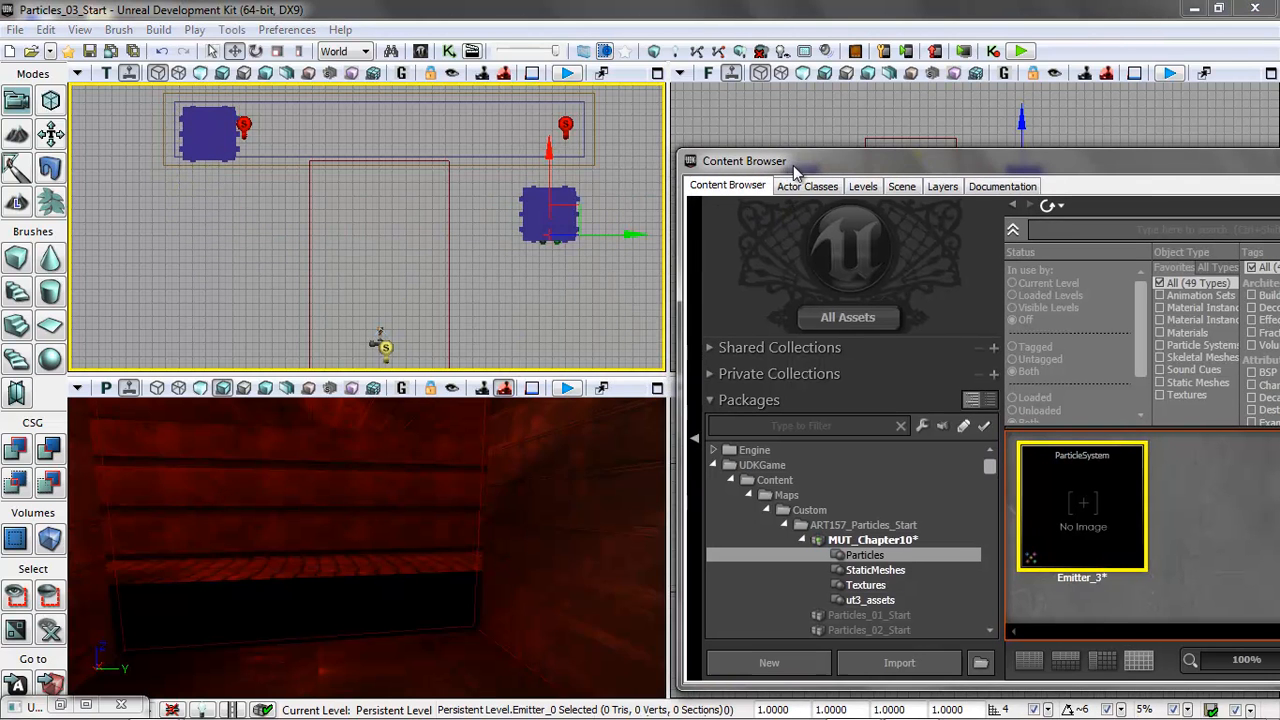
{"action": "left_click_drag", "start_coordinate": [549, 147], "coordinate": [549, 47]}
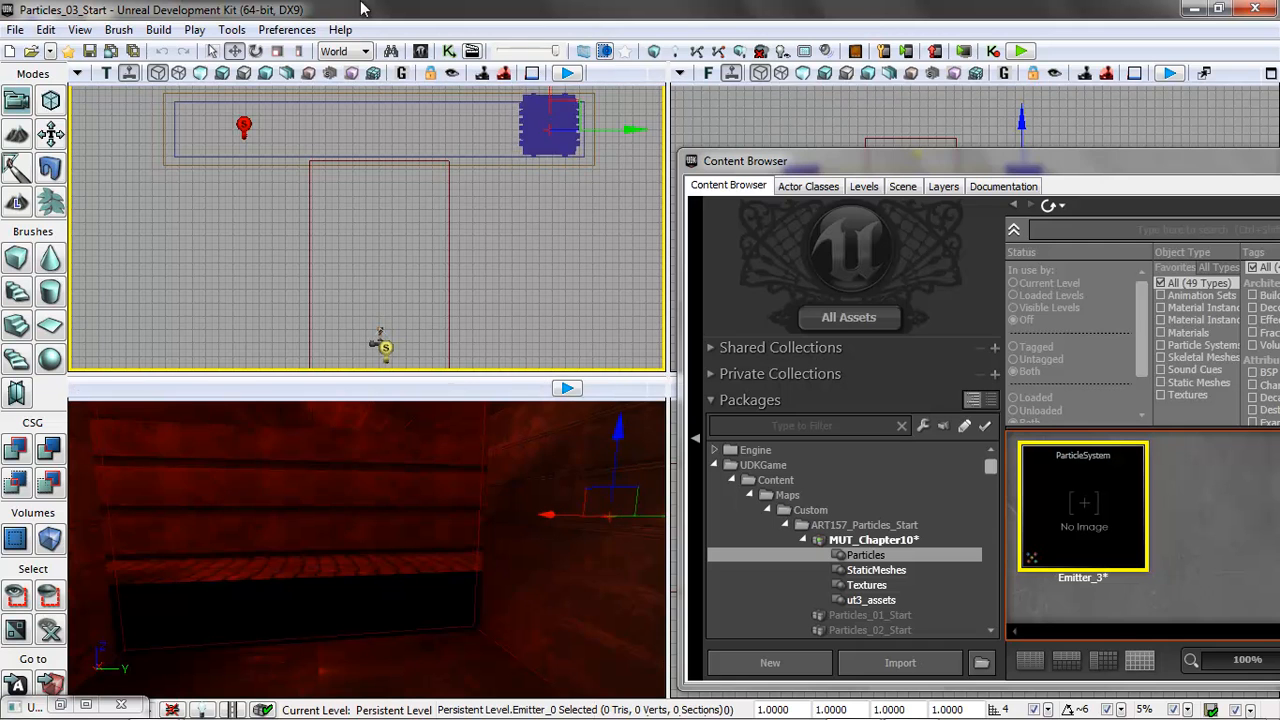
Step: Rotate the emitter -90 degrees in the top view so the crates travel along the long blue box
{"action": "left_click", "coordinate": [256, 52]}
{"action": "left_click_drag", "start_coordinate": [491, 206], "coordinate": [68, 167]}
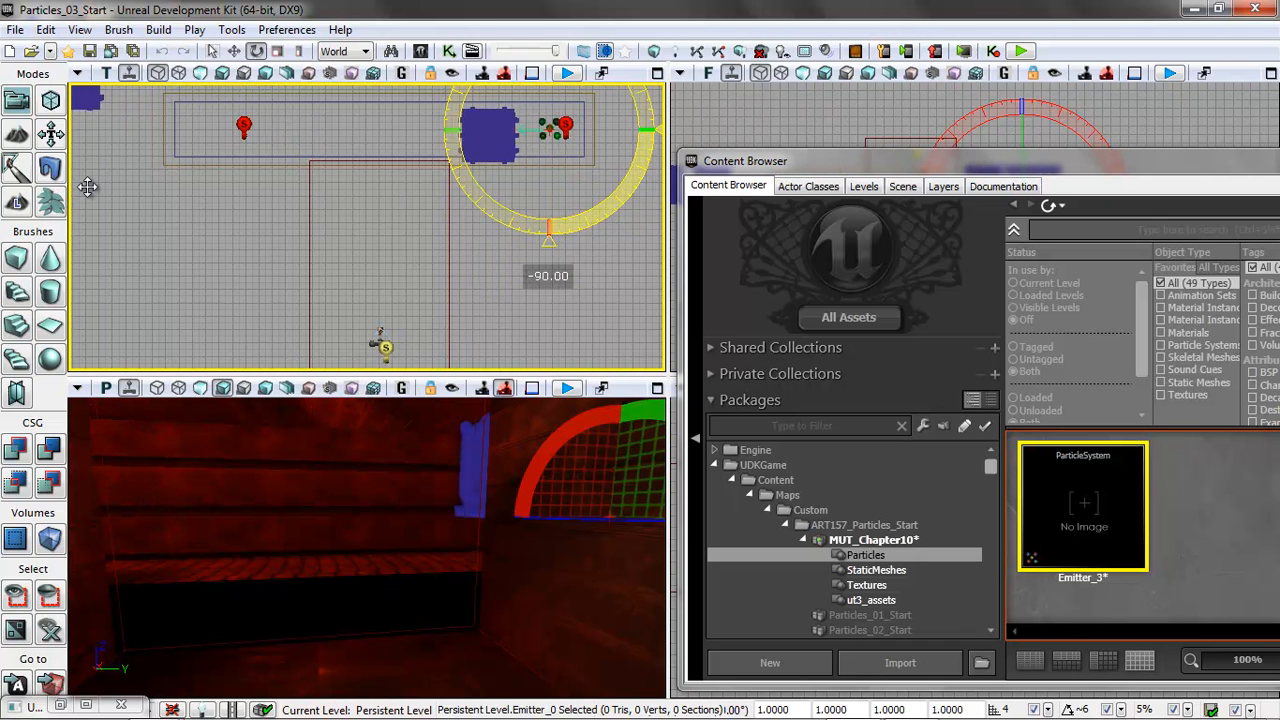
{"action": "left_click_drag", "start_coordinate": [88, 187], "coordinate": [88, 187]}
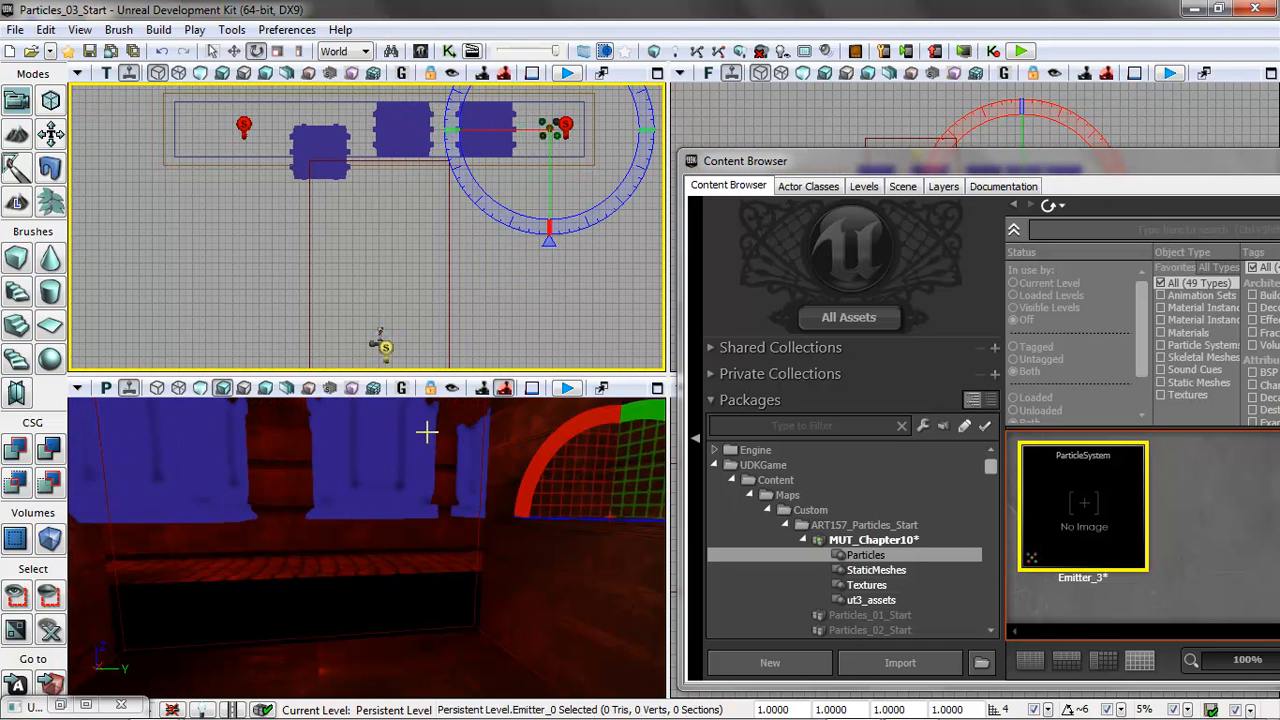
Step: Select the emitter in the front view and lower it with the Translate tool to the top of the blue box
{"action": "left_click_drag", "start_coordinate": [987, 164], "coordinate": [440, 185]}
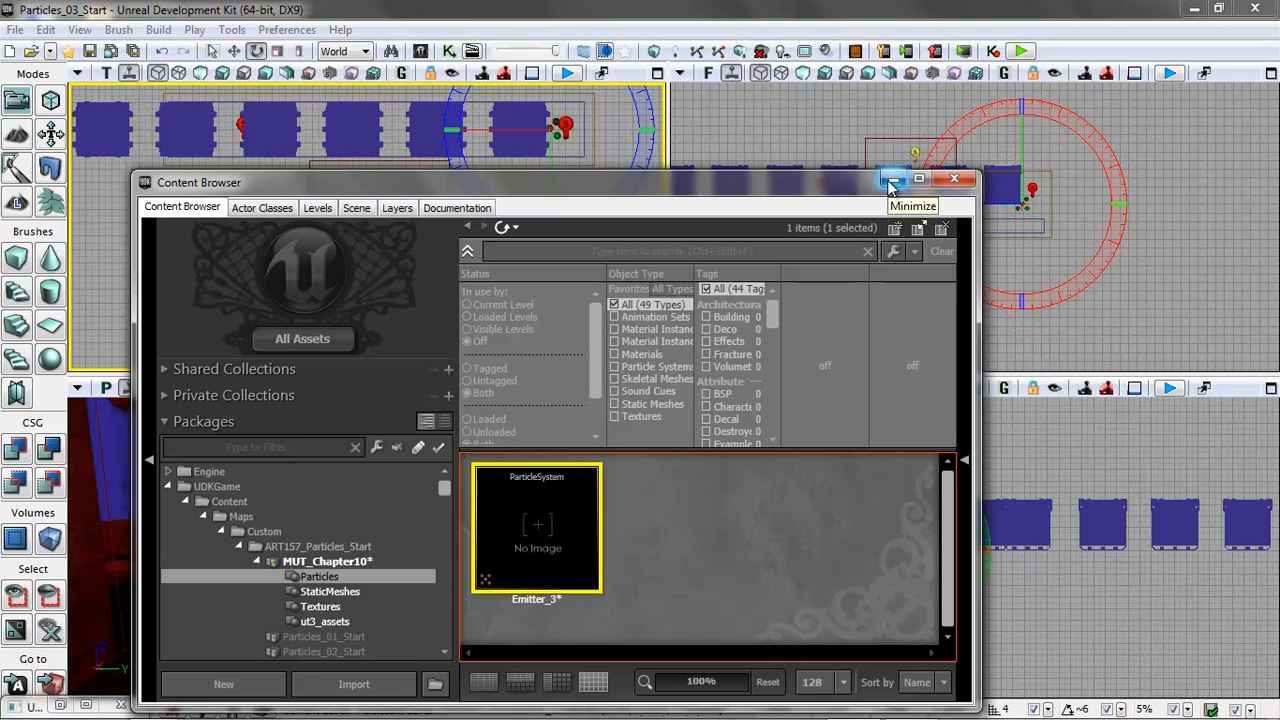
{"action": "left_click", "coordinate": [1170, 296]}
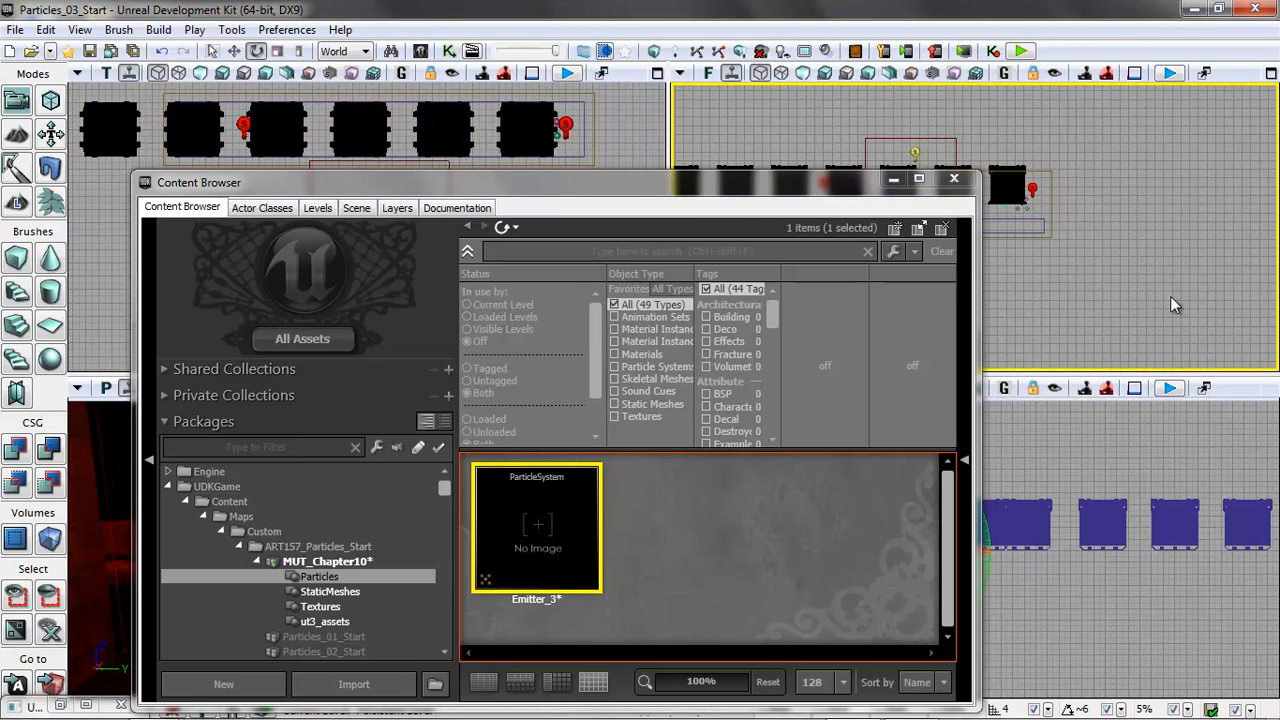
{"action": "scroll", "coordinate": [1172, 296], "scroll_direction": "up", "scroll_amount": 2}
{"action": "left_click_drag", "start_coordinate": [795, 187], "coordinate": [565, 187]}
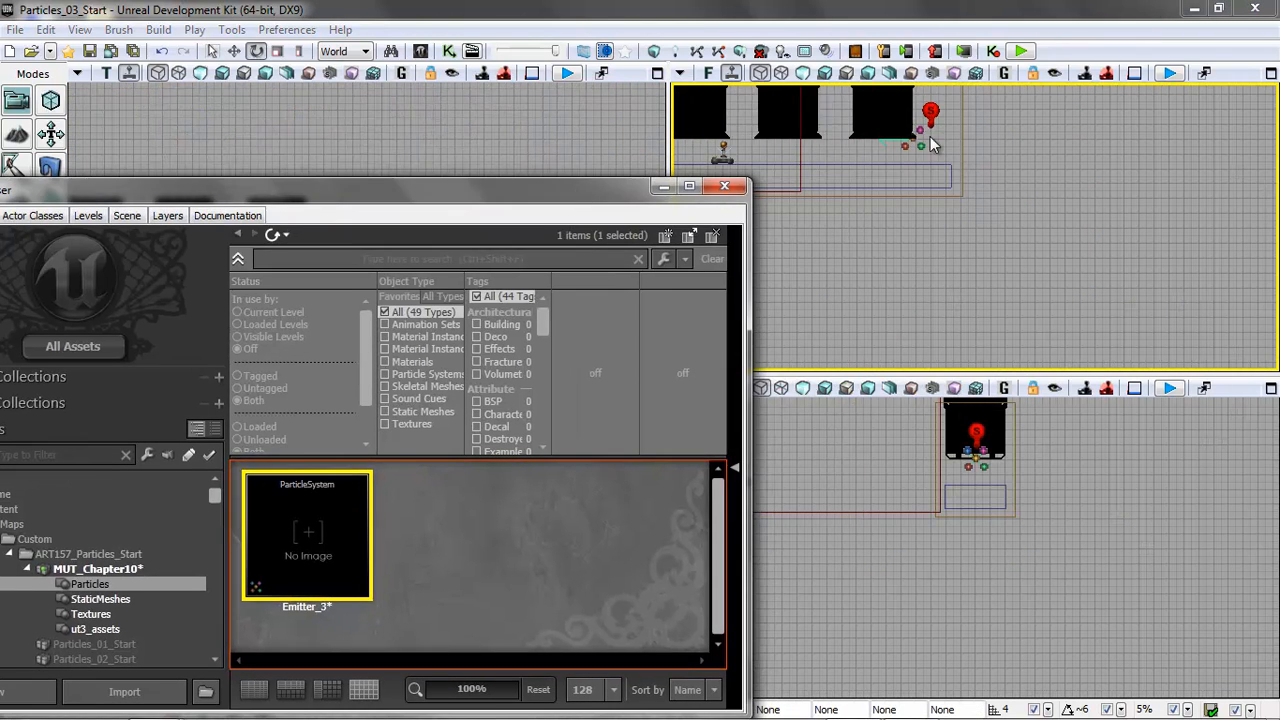
{"action": "left_click", "coordinate": [874, 134]}
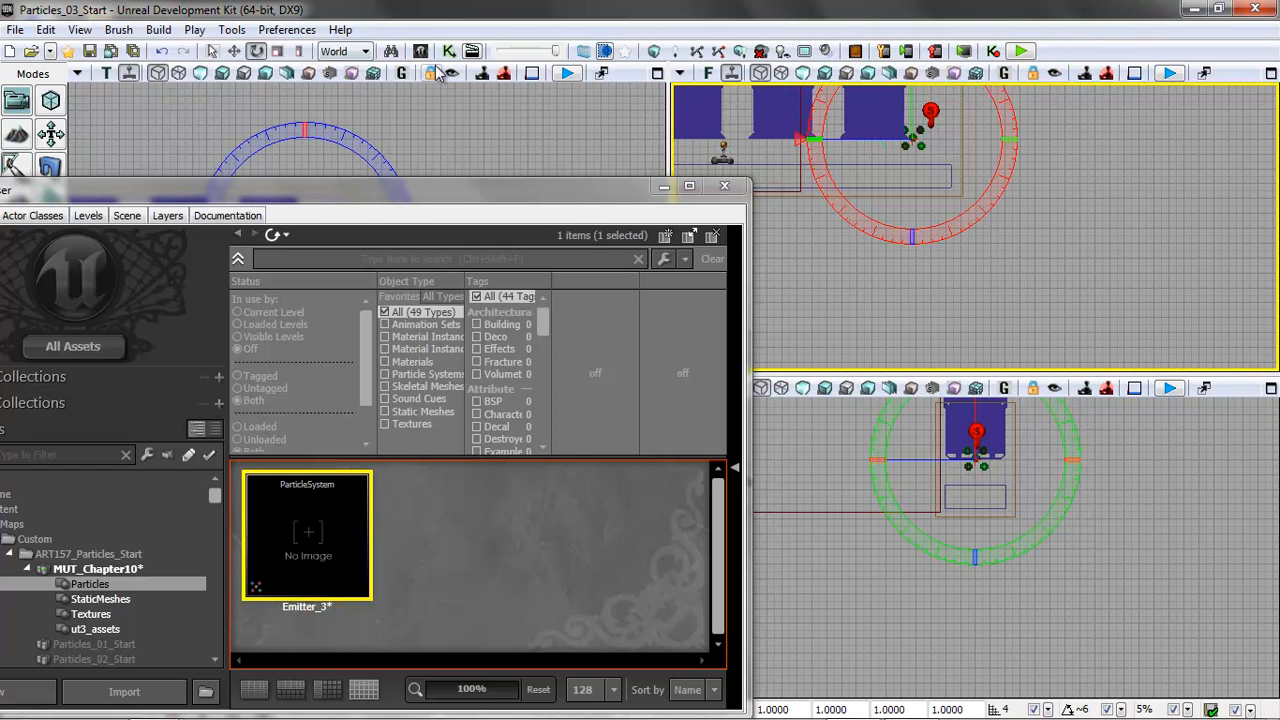
{"action": "left_click", "coordinate": [235, 51]}
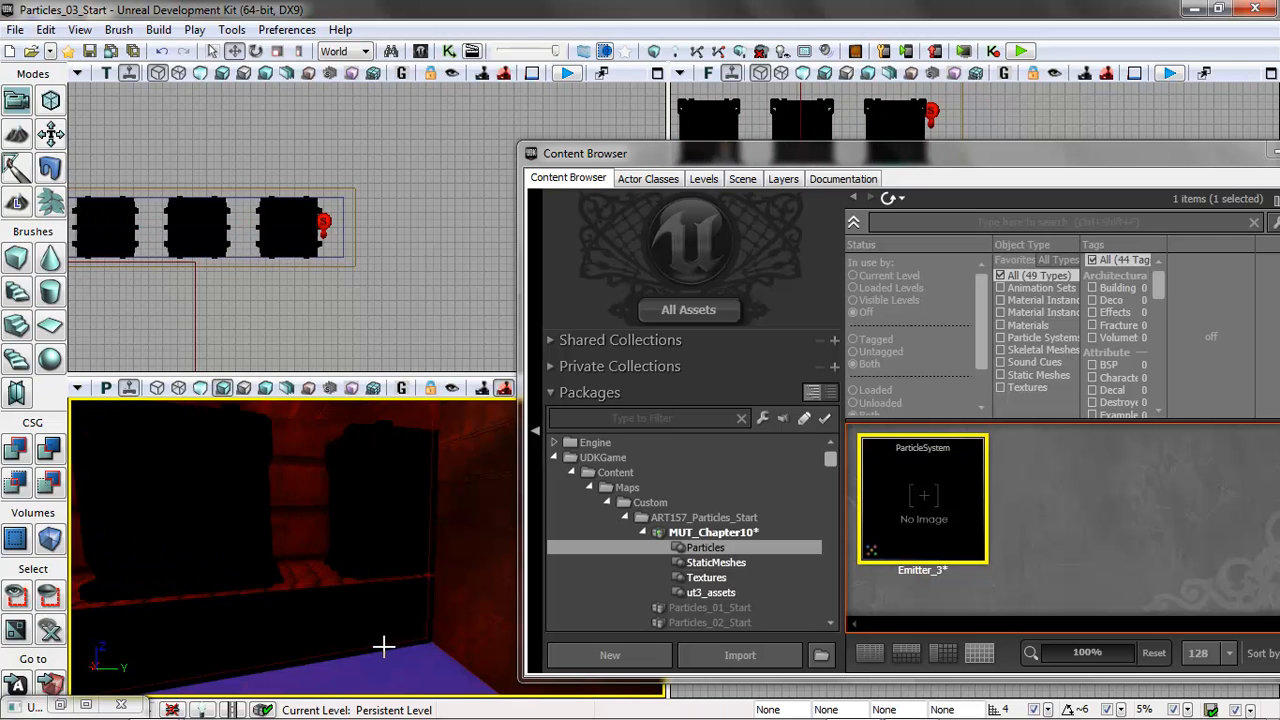
Step: Reopen Emitter_3 in Cascade, switch its preview to lit mode, and enable Lit for entry [0] of the particle system's LODSettings
{"action": "double_click", "coordinate": [943, 530]}
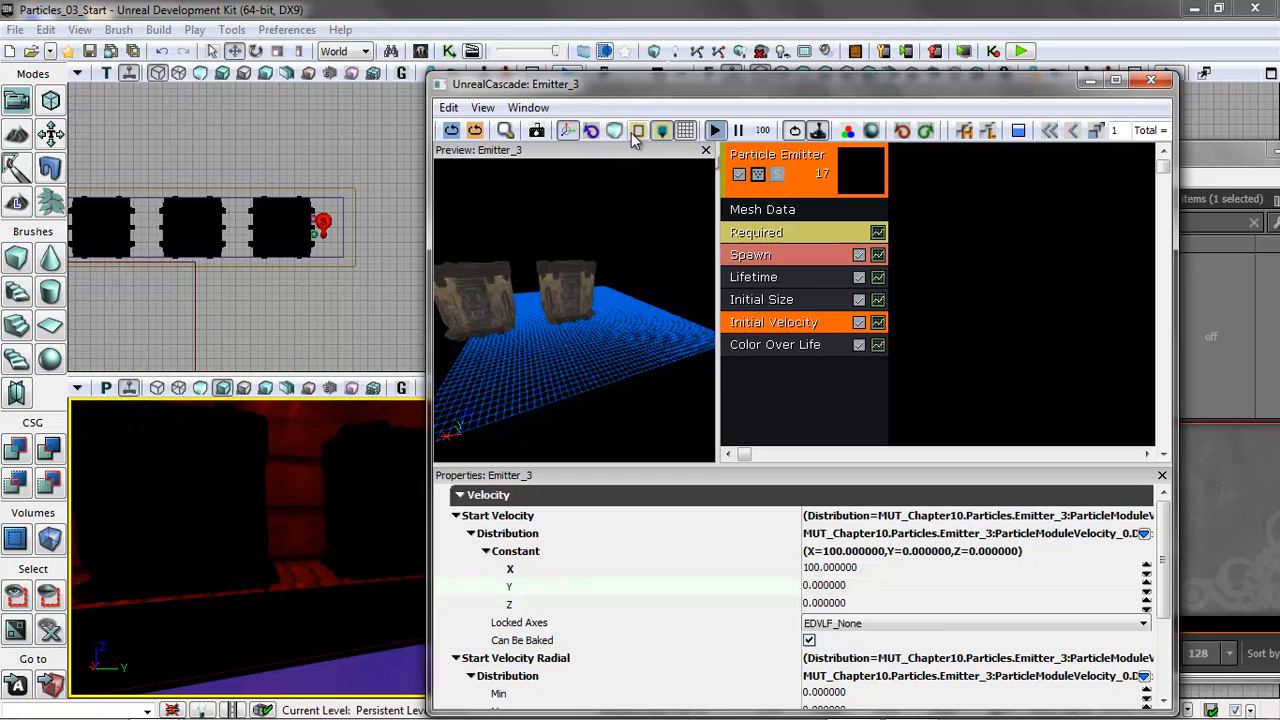
{"action": "left_click", "coordinate": [610, 132]}
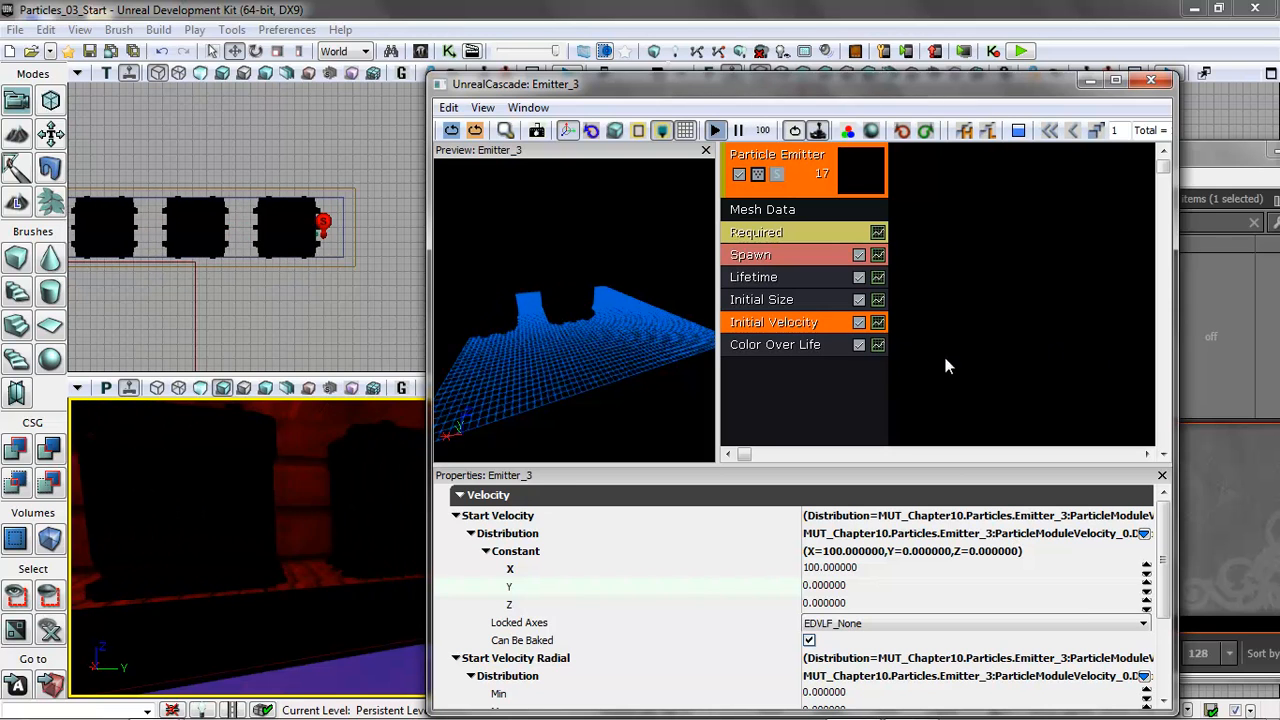
{"action": "left_click", "coordinate": [948, 295]}
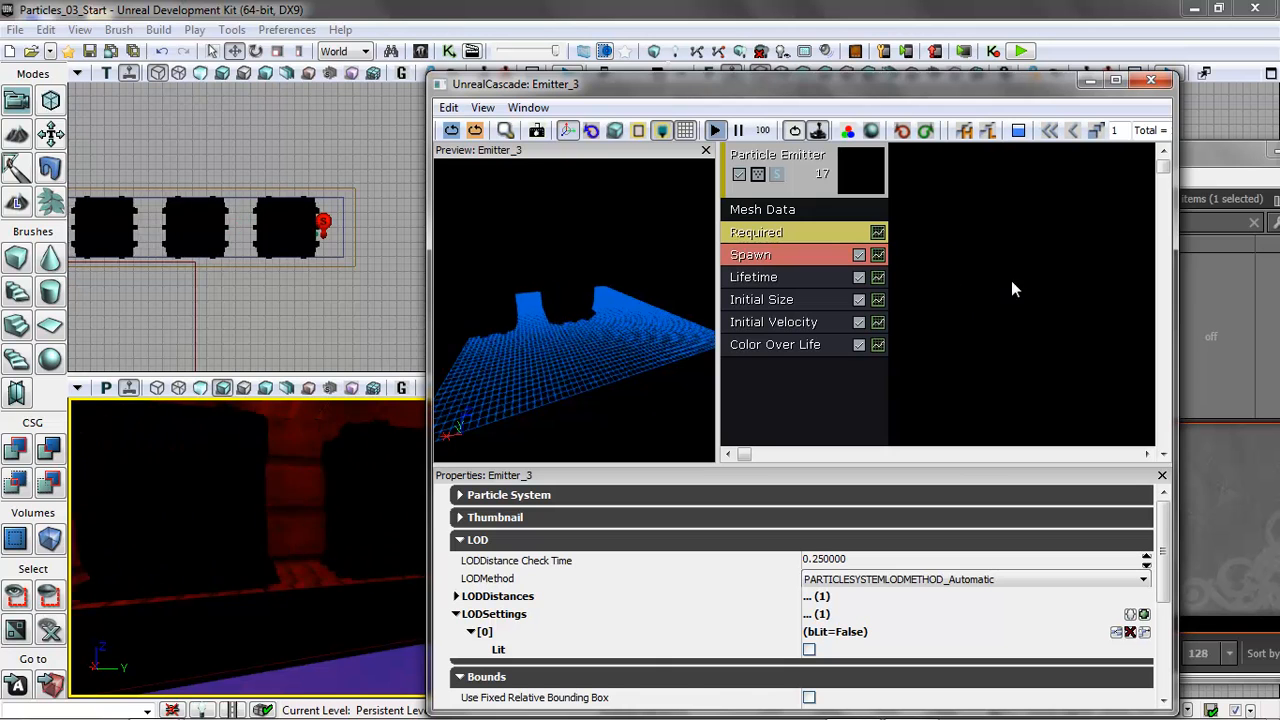
{"action": "left_click", "coordinate": [809, 650]}
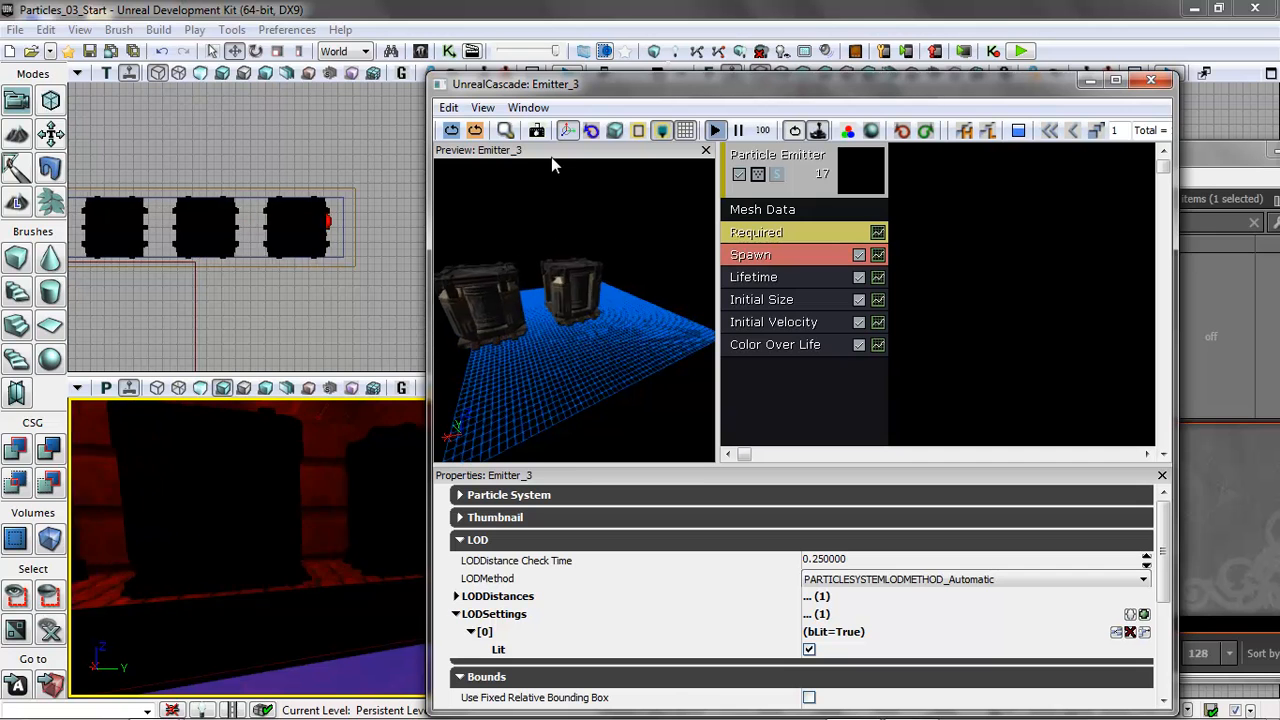
Step: Capture the current preview as Emitter_3's thumbnail and close Cascade
{"action": "left_click", "coordinate": [537, 131]}
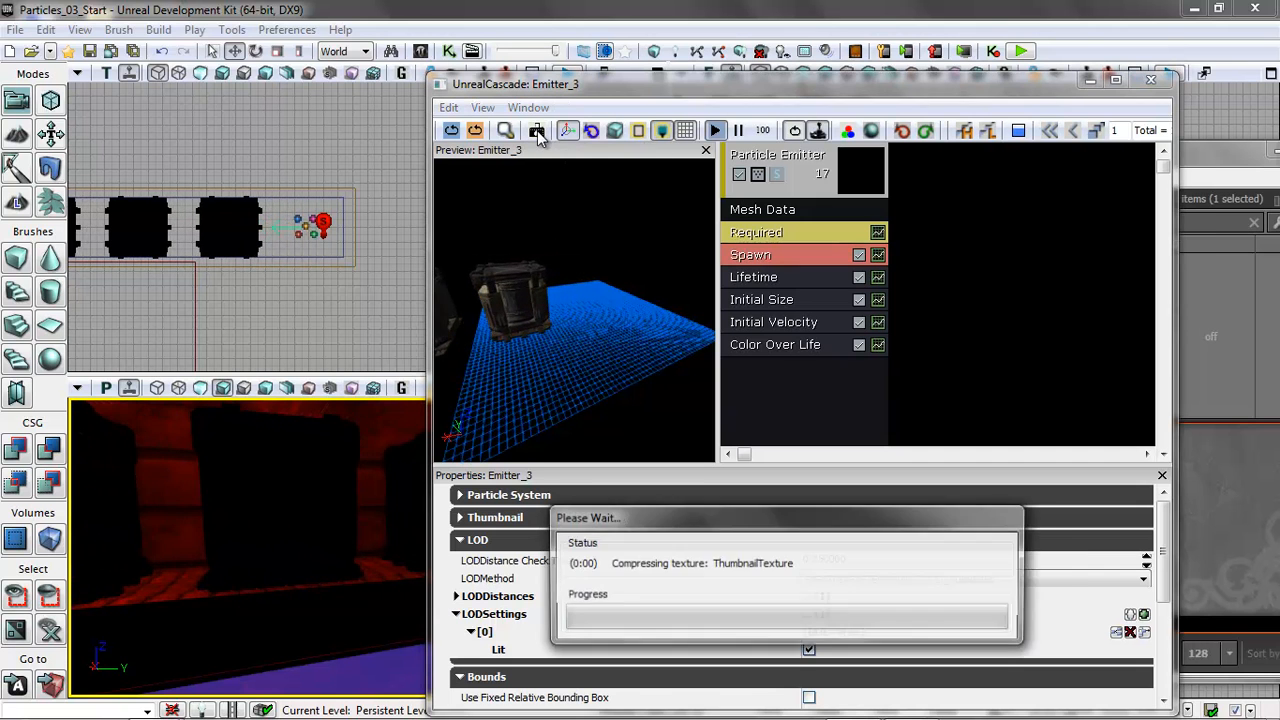
{"action": "left_click", "coordinate": [1150, 81]}
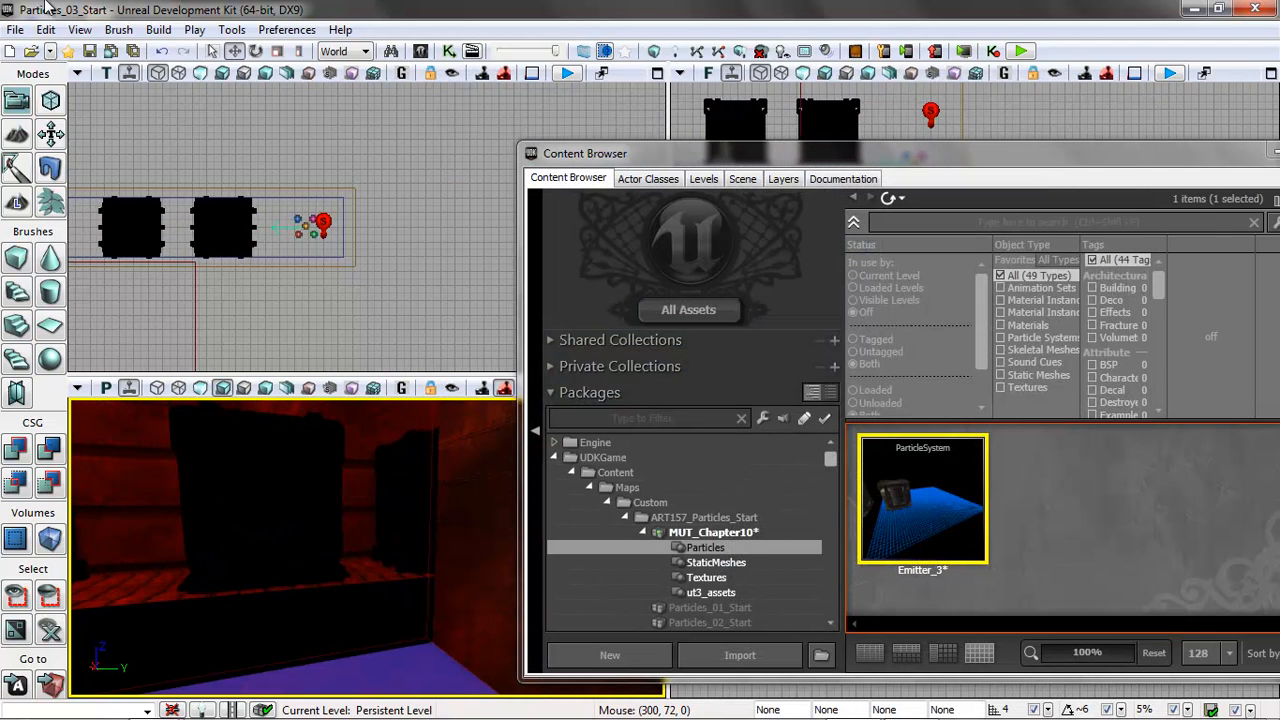
Step: Playtest the level from the floor near the blue box, examine the moving lit crates from several angles, and exit the preview
{"action": "left_click", "coordinate": [158, 31]}
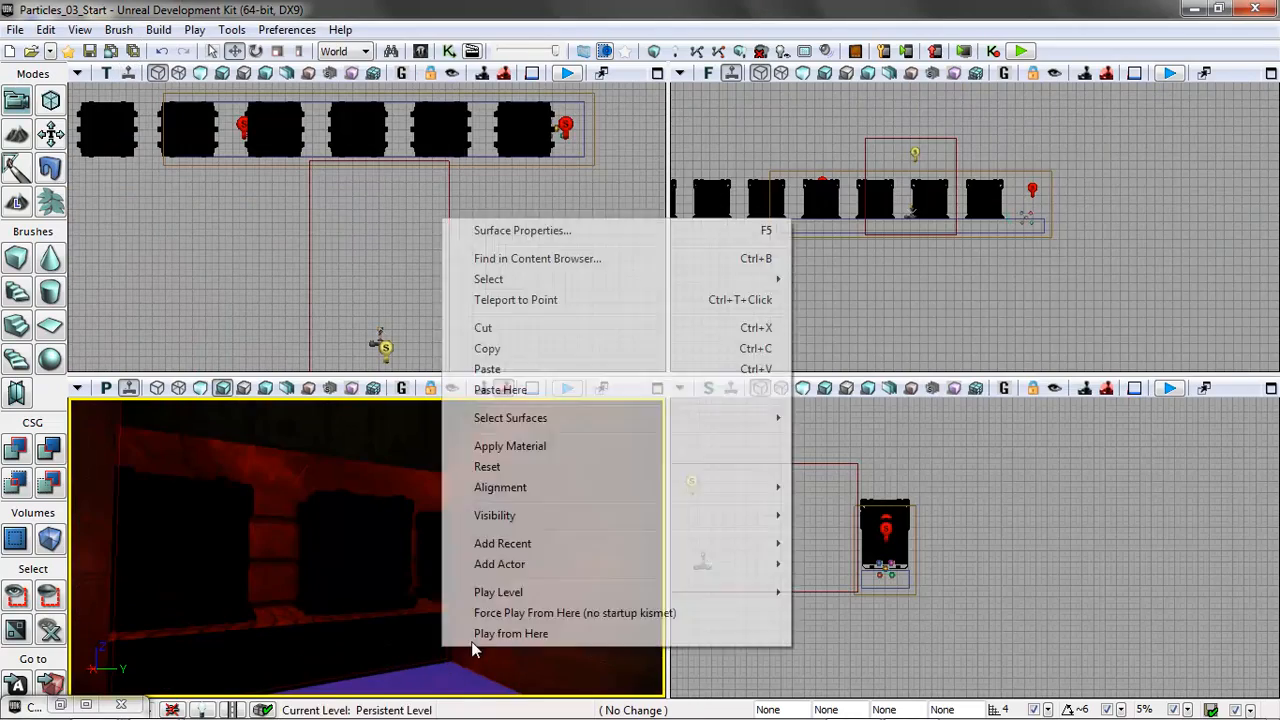
{"action": "left_click", "coordinate": [470, 638]}
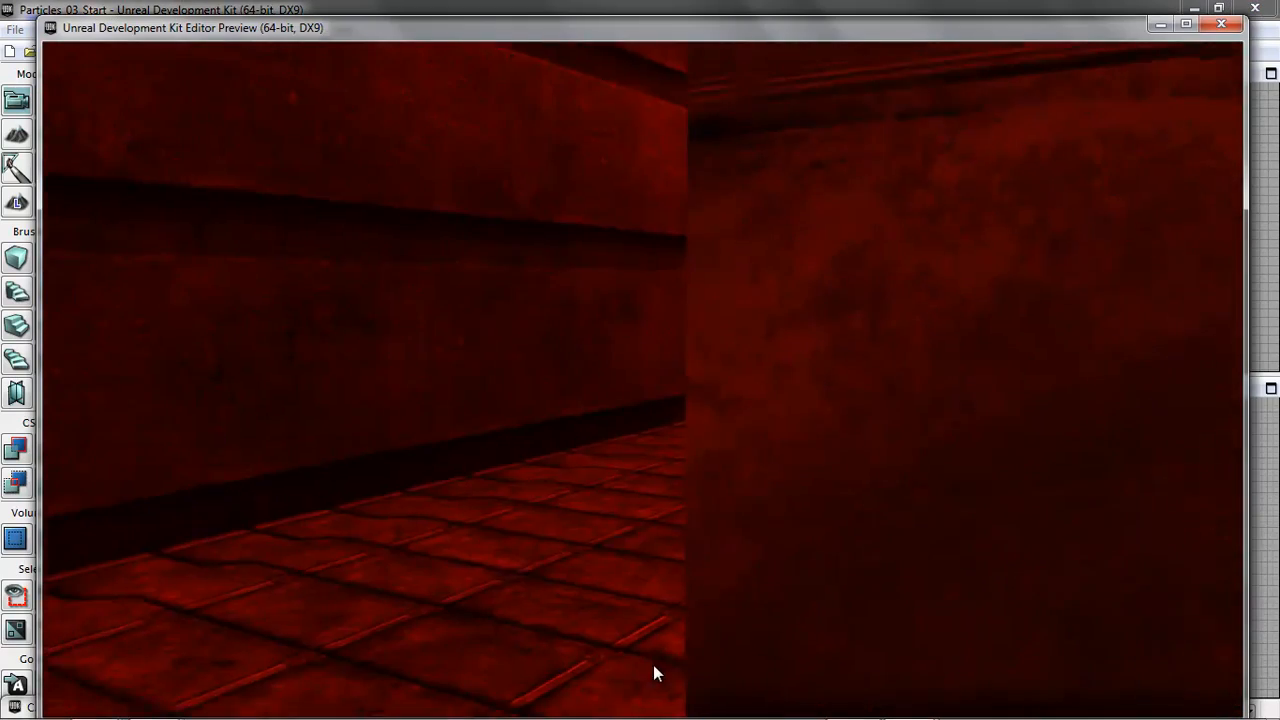
{"action": "key", "text": "w"}
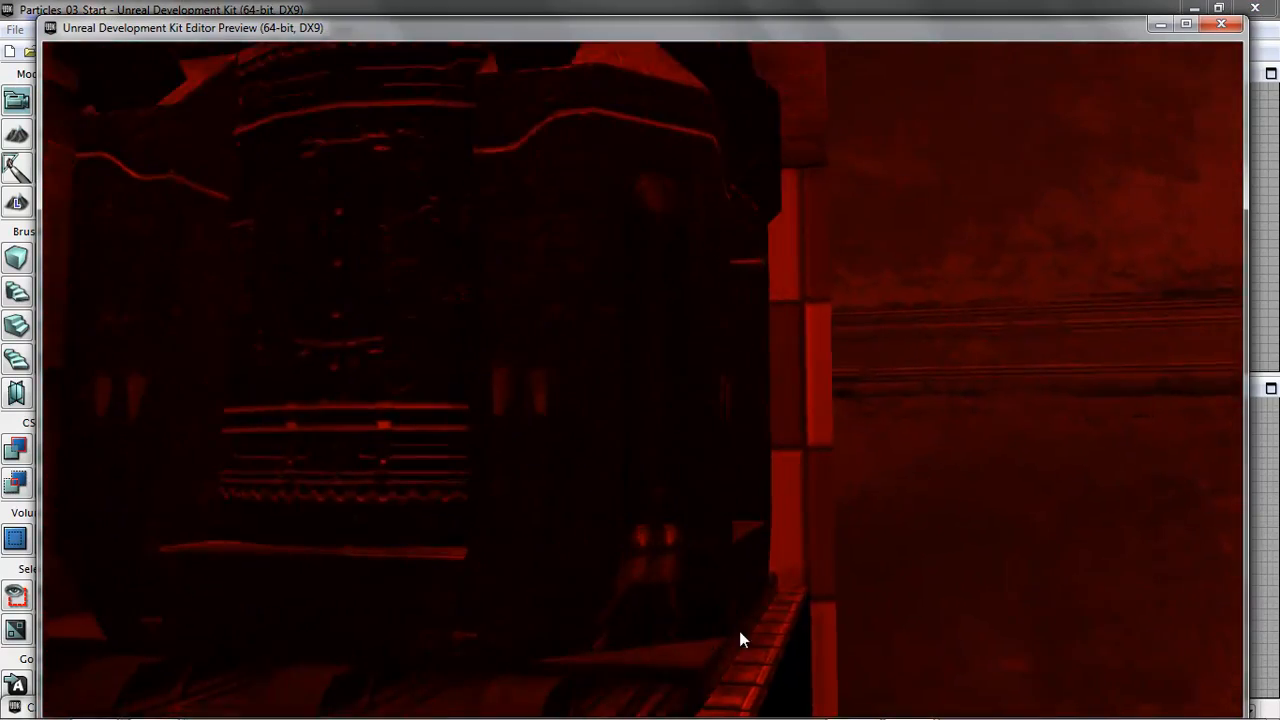
{"action": "key", "text": "d"}
{"action": "key", "text": "a"}
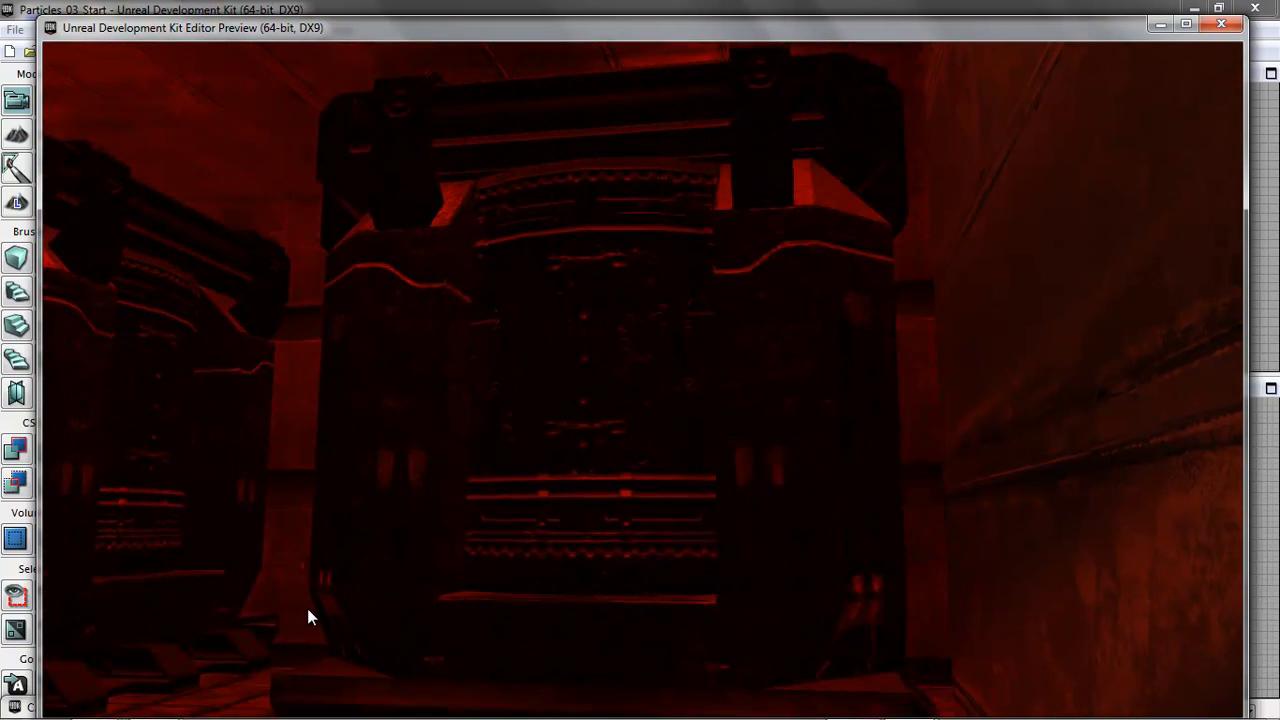
{"action": "left_click_drag", "start_coordinate": [307, 608], "coordinate": [240, 594]}
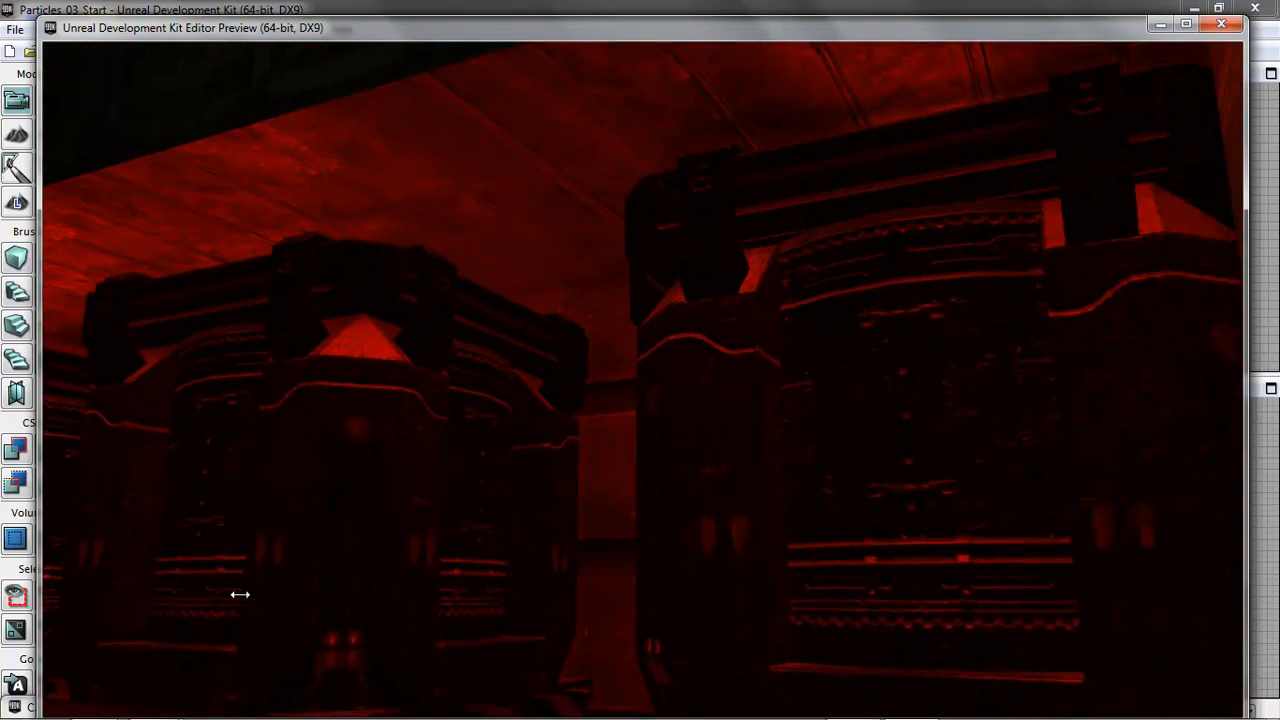
{"action": "key", "text": "Escape"}
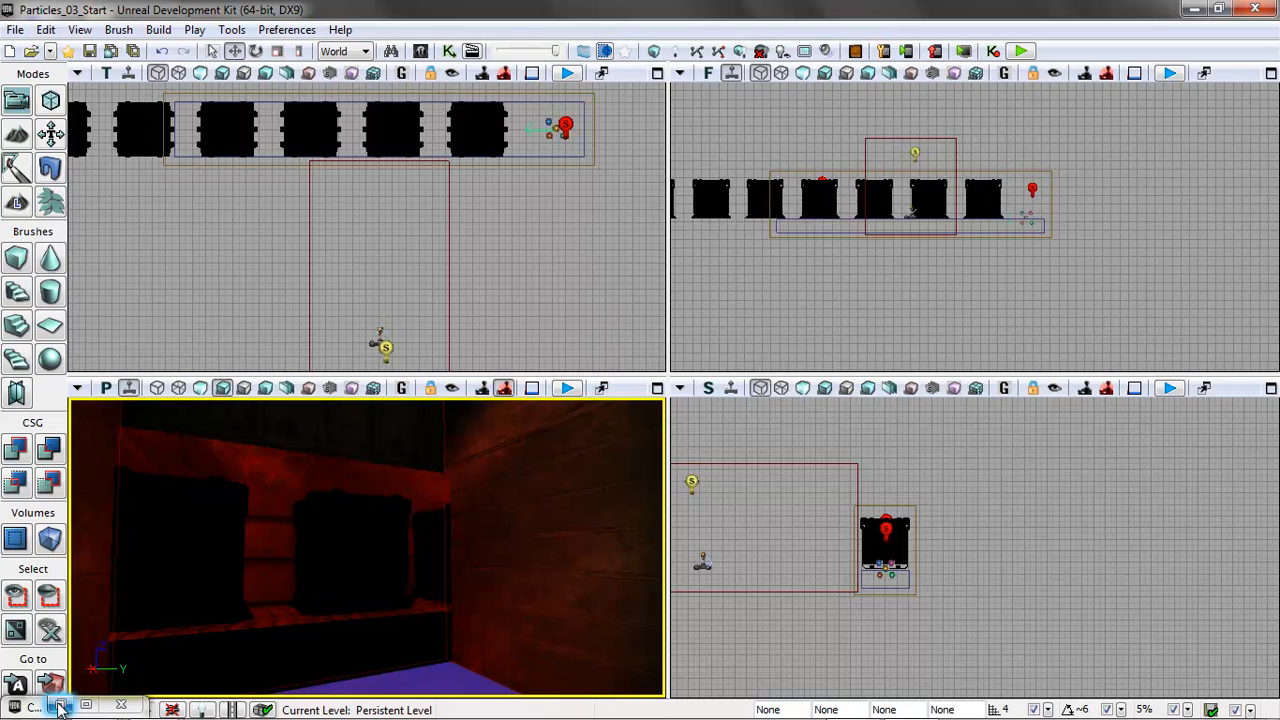
Step: Maximize the perspective viewport and open the ConveyorBelt_Mat material from MUT_Chapter10's Textures group in the Material Editor
{"action": "left_click_drag", "start_coordinate": [330, 657], "coordinate": [277, 560]}
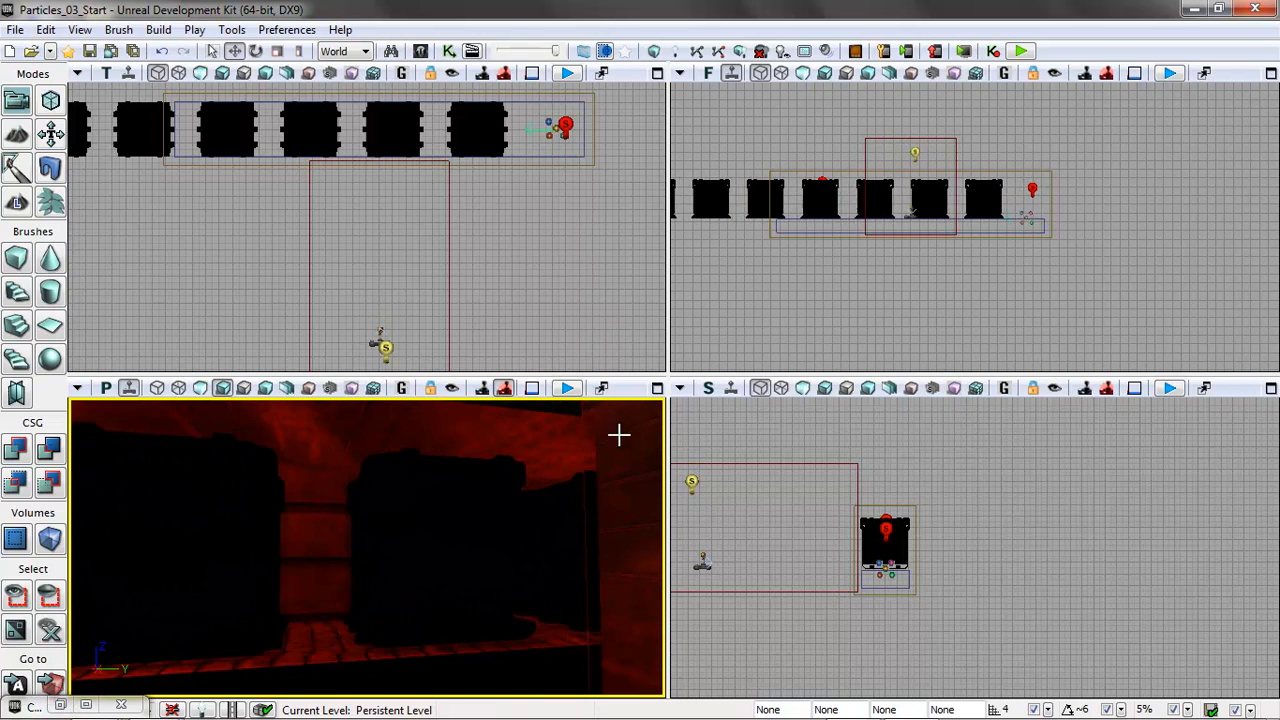
{"action": "left_click", "coordinate": [658, 390]}
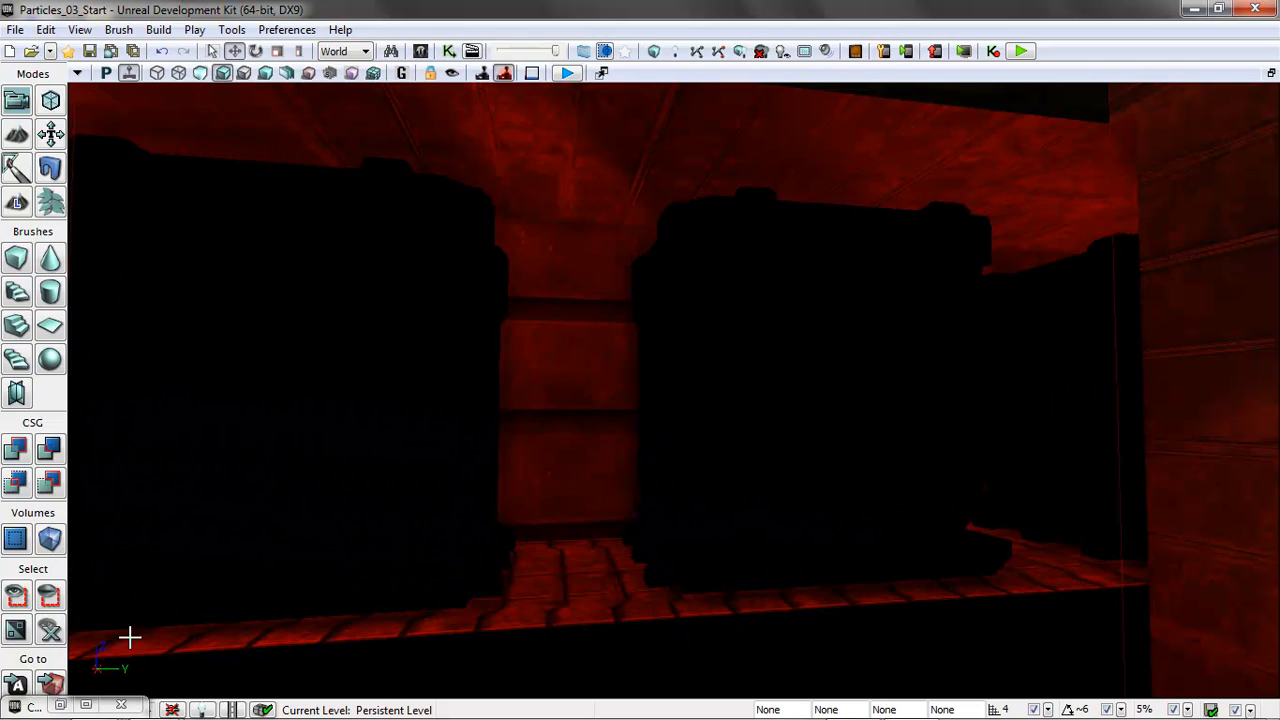
{"action": "left_click", "coordinate": [61, 706]}
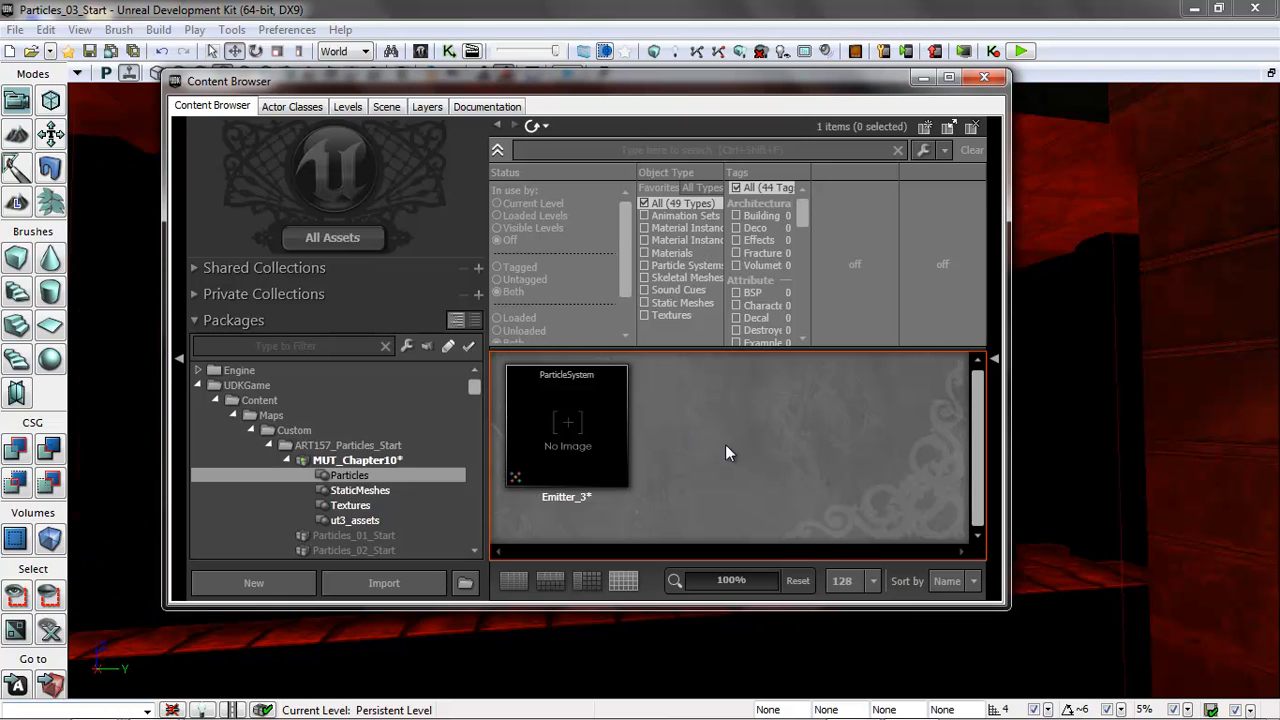
{"action": "left_click", "coordinate": [360, 505]}
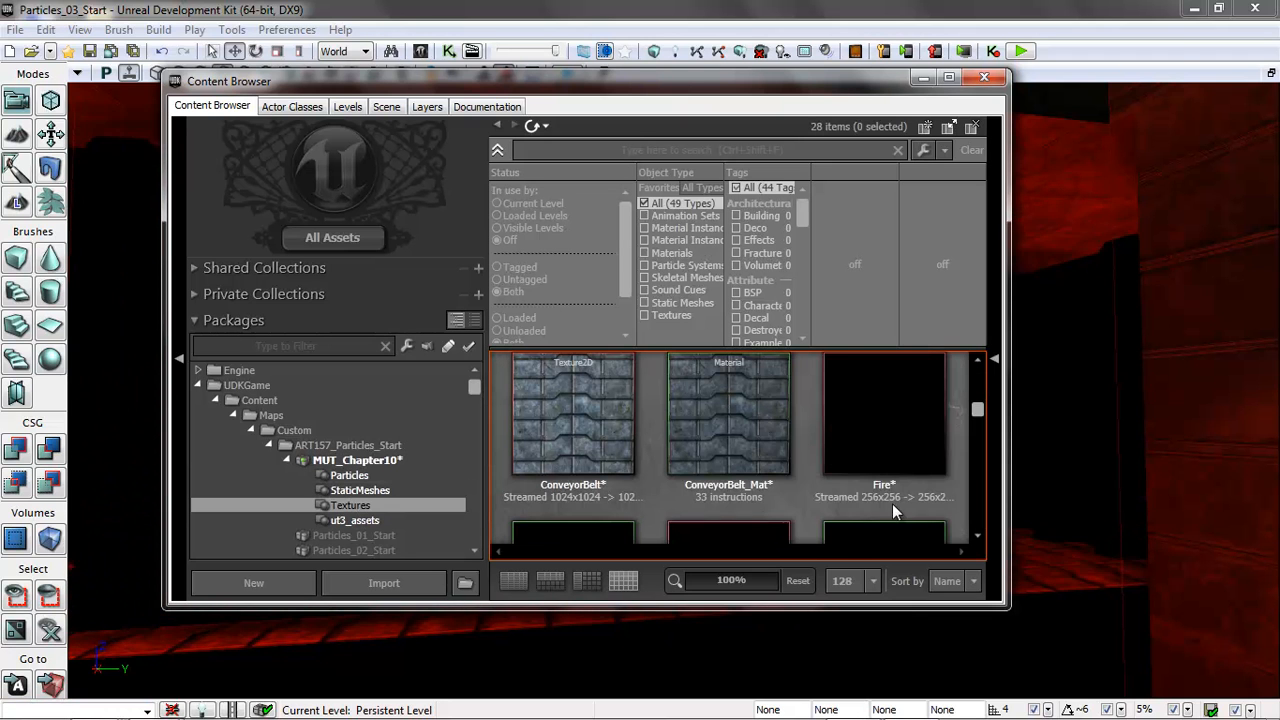
{"action": "left_click", "coordinate": [739, 402]}
{"action": "double_click", "coordinate": [739, 402]}
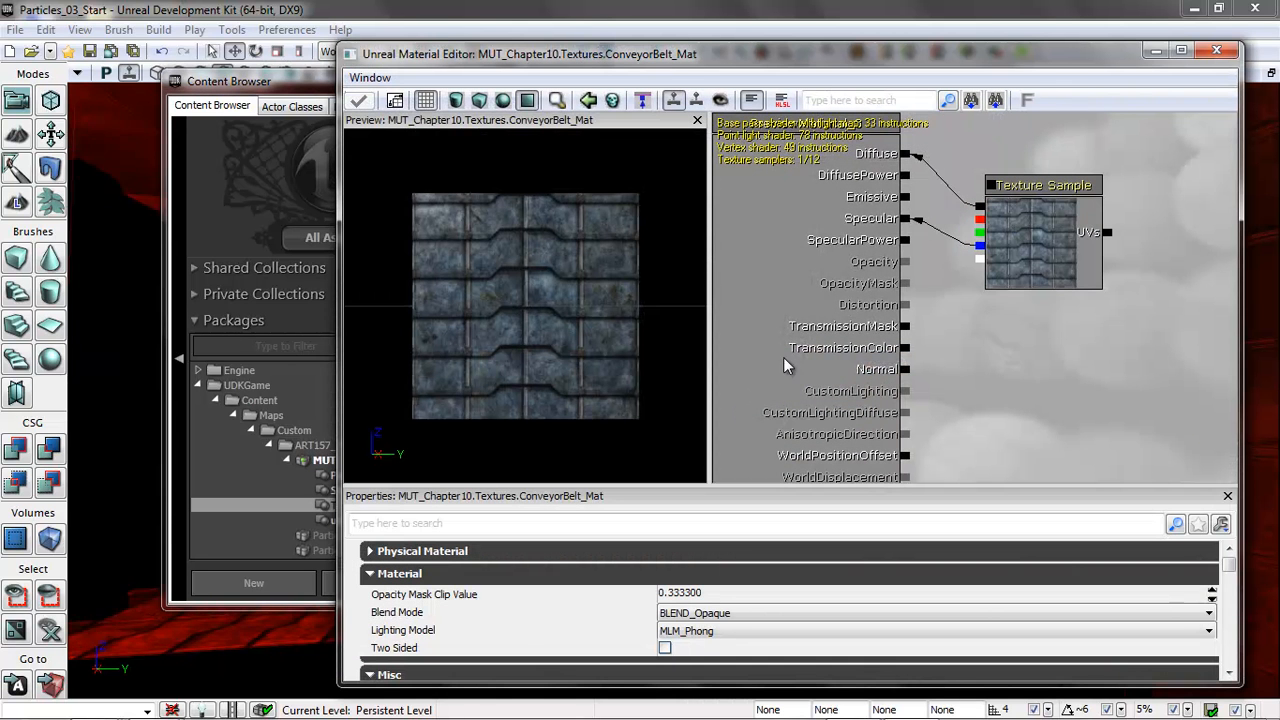
Step: Add a Panner node beside the Texture Sample and connect its output to the Texture Sample's UVs input
{"action": "left_click_drag", "start_coordinate": [1057, 343], "coordinate": [939, 383]}
{"action": "right_click", "coordinate": [1091, 278]}
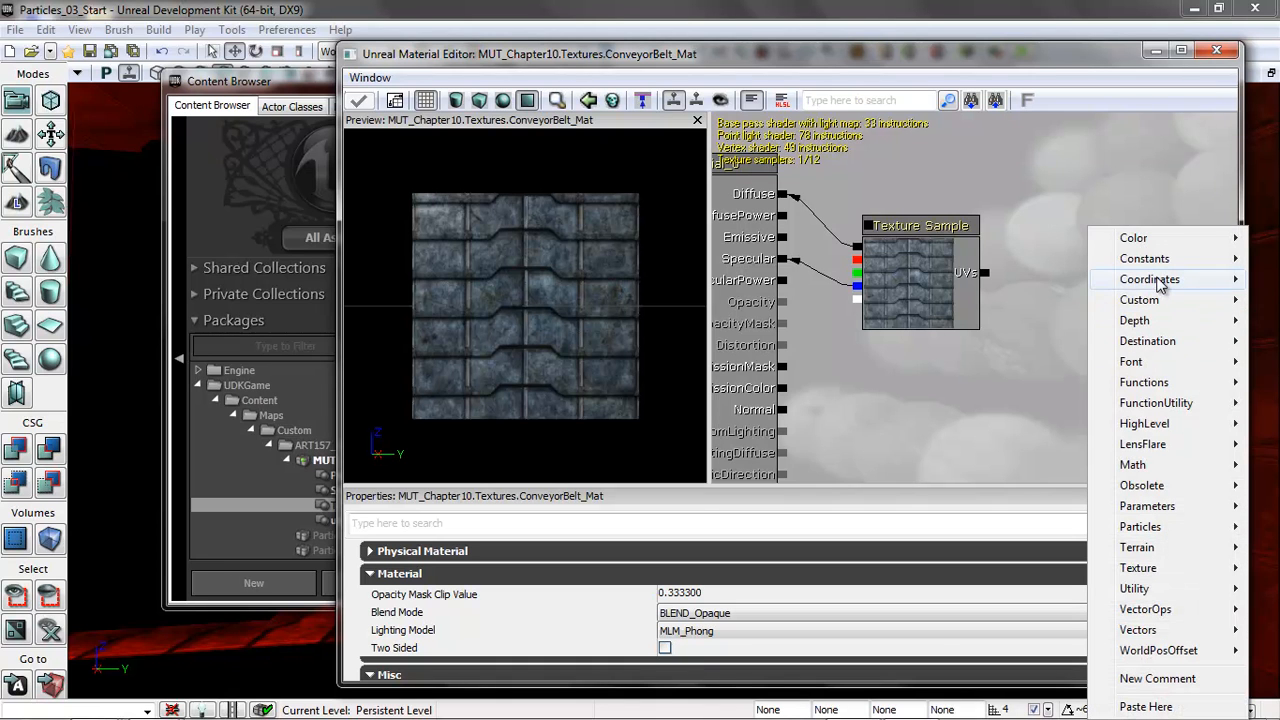
{"action": "mouse_move", "coordinate": [1160, 284]}
{"action": "left_click", "coordinate": [840, 444]}
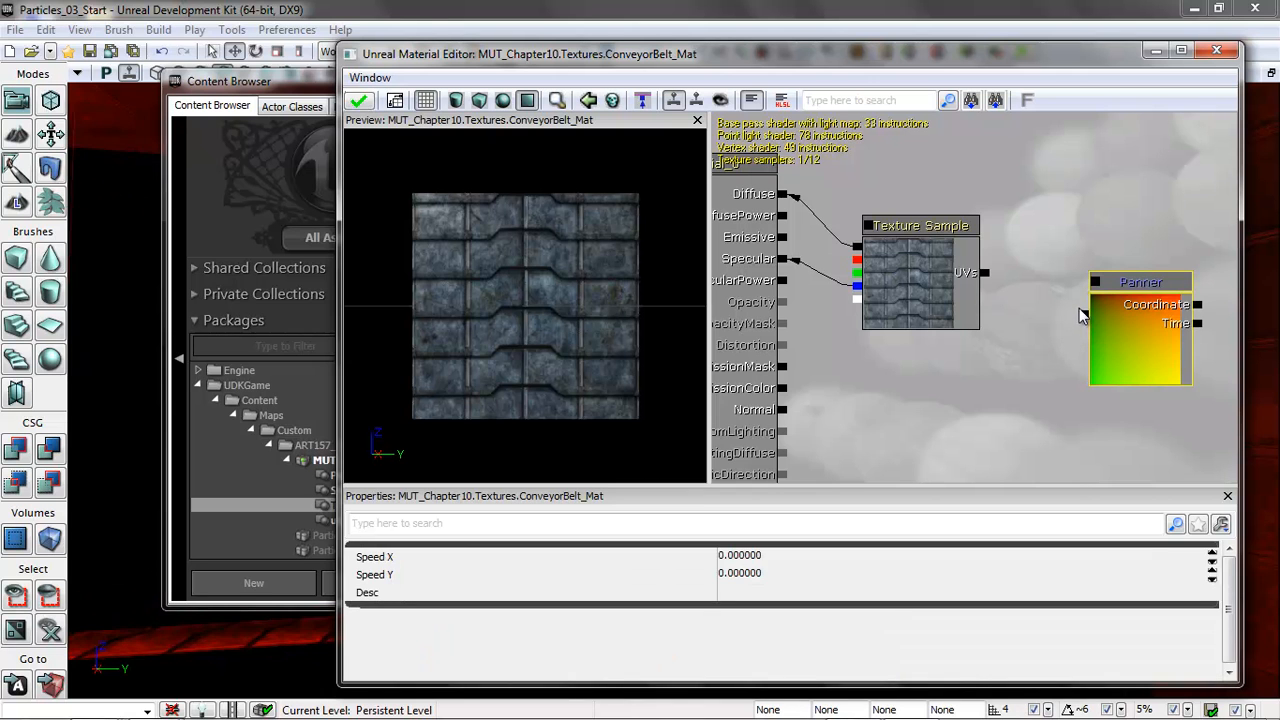
{"action": "left_click_drag", "start_coordinate": [1084, 314], "coordinate": [986, 272]}
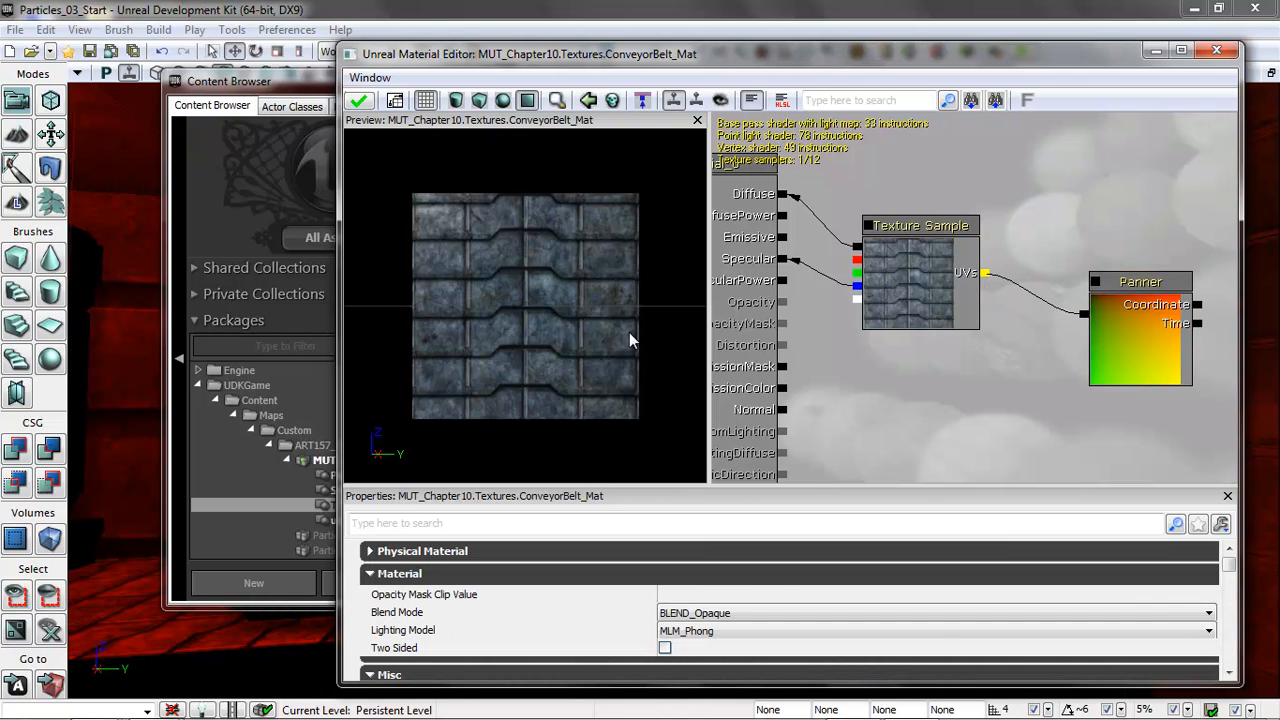
Step: Set the Panner's Speed Y to 0.75 and apply the changes to ConveyorBelt_Mat
{"action": "left_click", "coordinate": [1166, 286]}
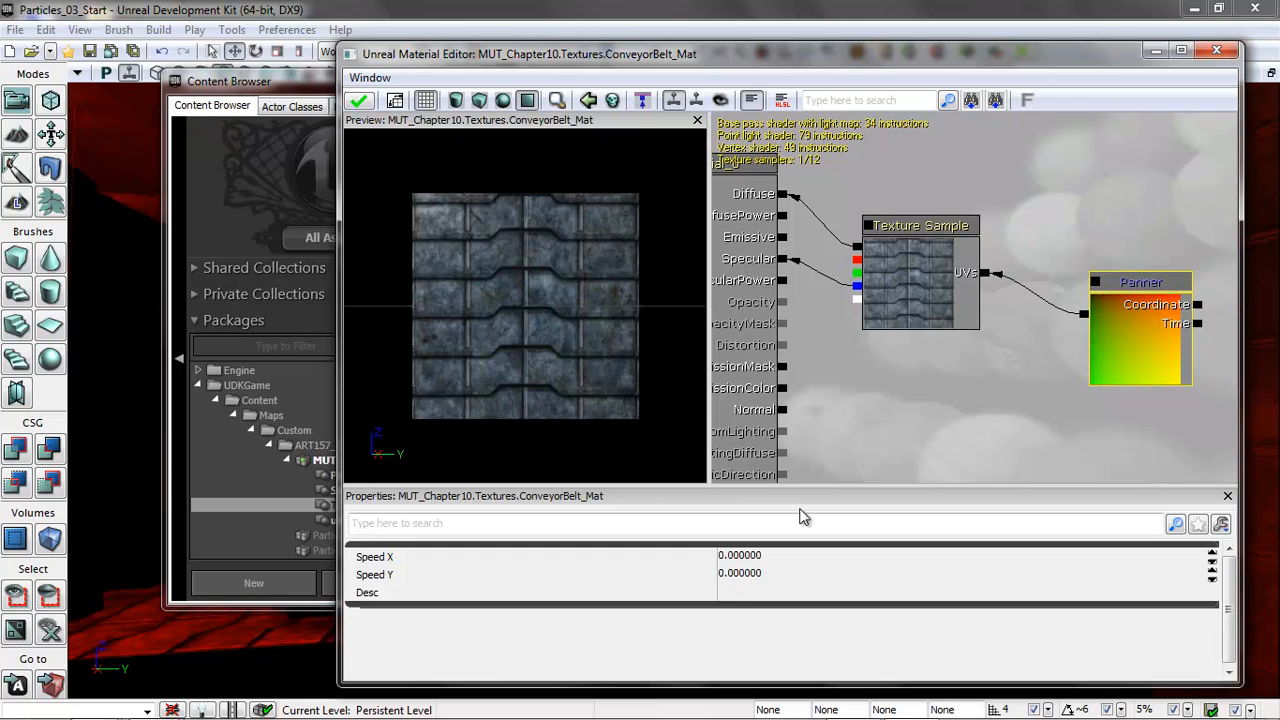
{"action": "left_click", "coordinate": [780, 575]}
{"action": "type", "text": ".75"}
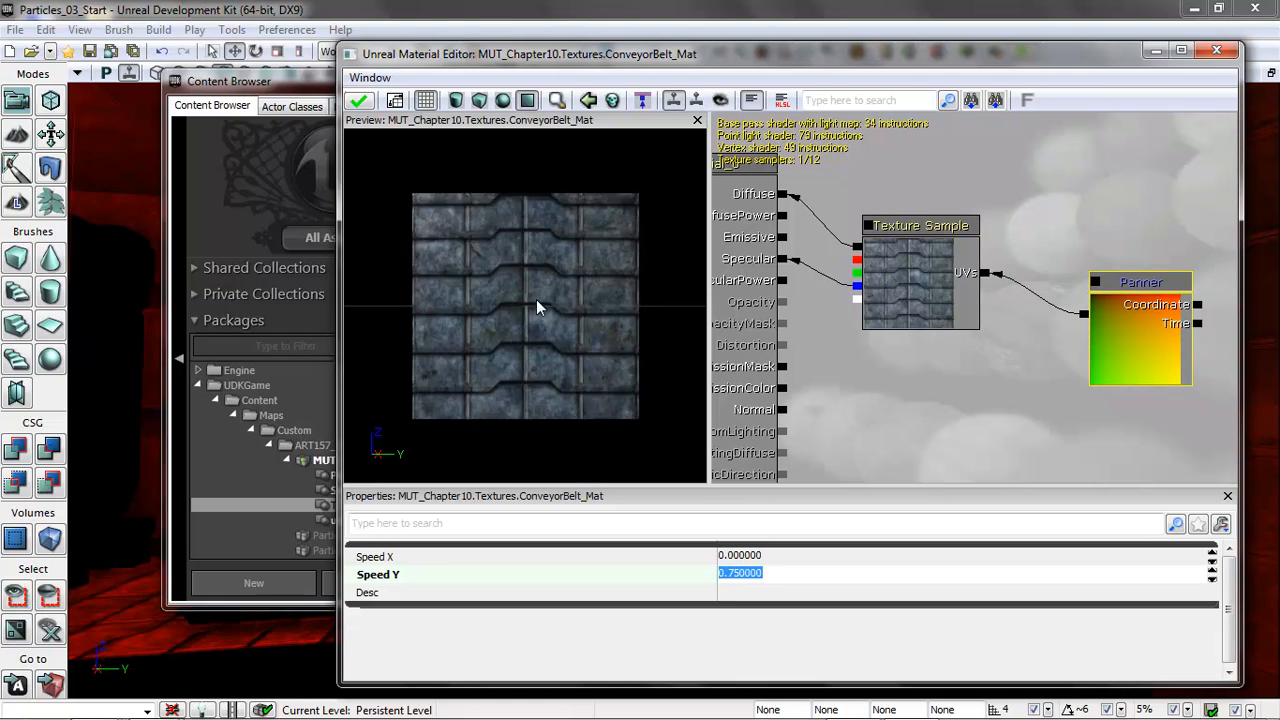
{"action": "left_click", "coordinate": [360, 104]}
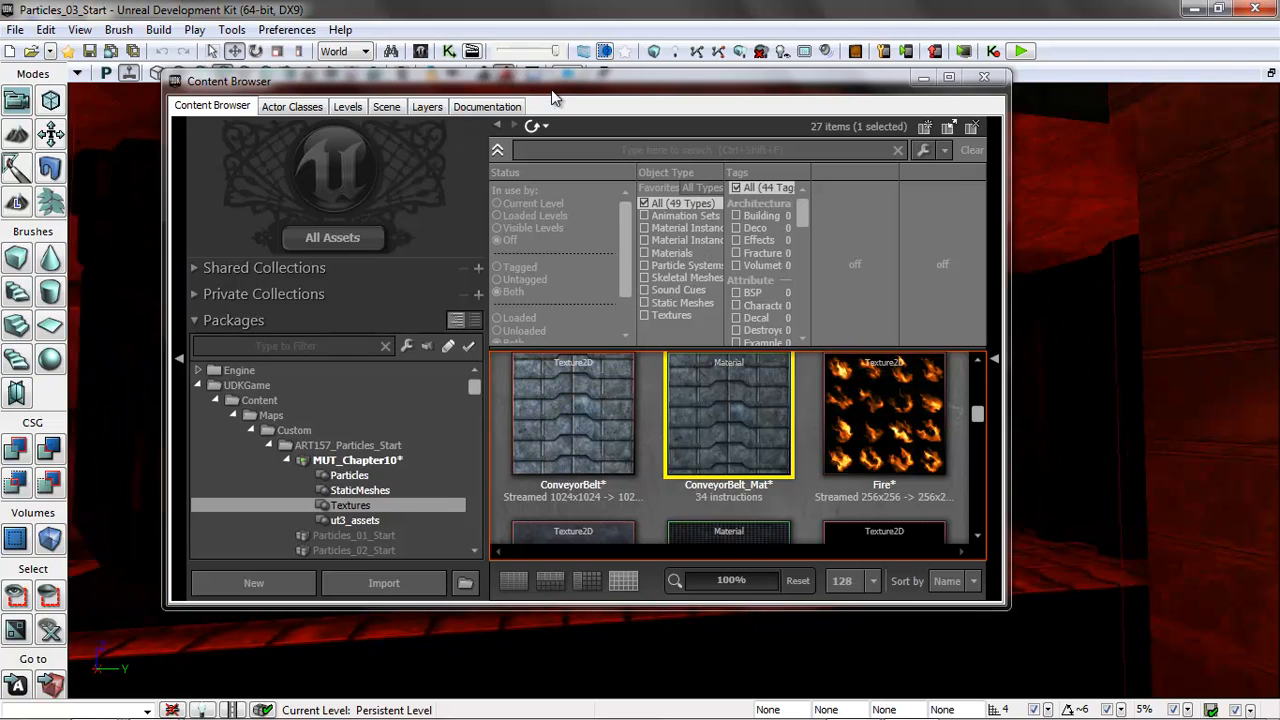
Step: Move the Content Browser aside and playtest from the floor to examine the panning conveyor belt material in the level
{"action": "left_click_drag", "start_coordinate": [552, 89], "coordinate": [782, 79]}
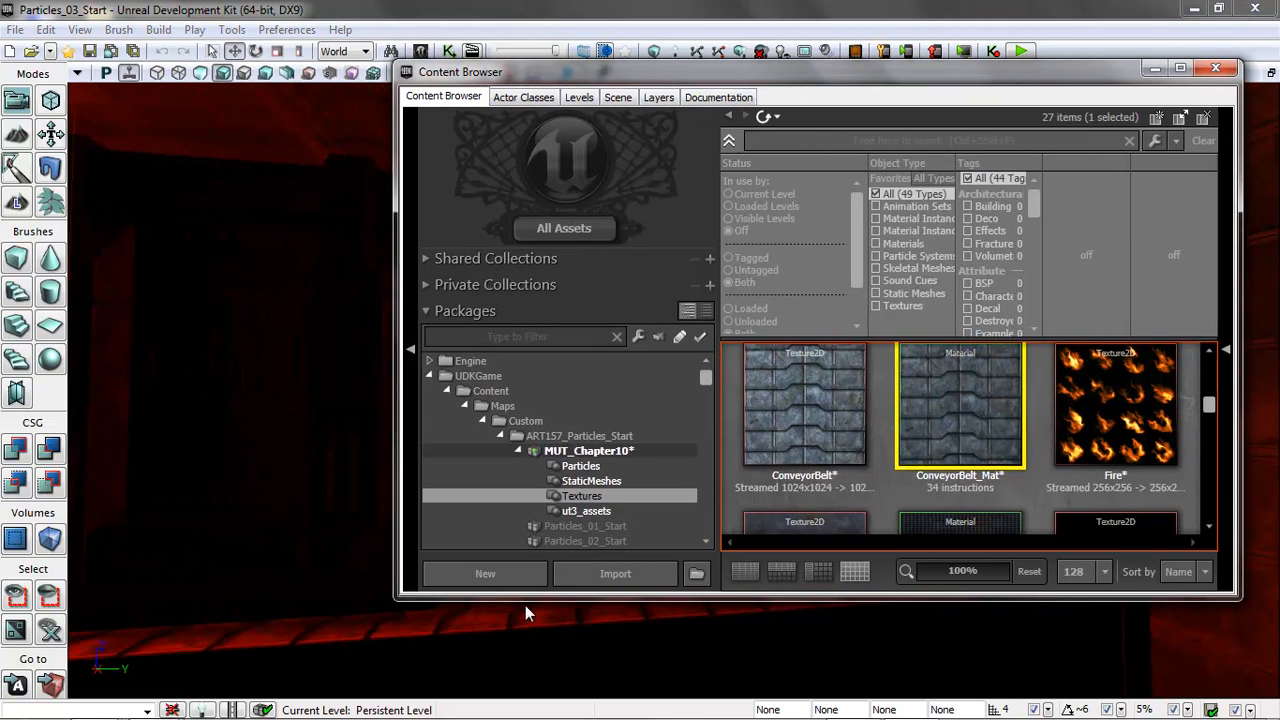
{"action": "left_click_drag", "start_coordinate": [814, 645], "coordinate": [838, 697]}
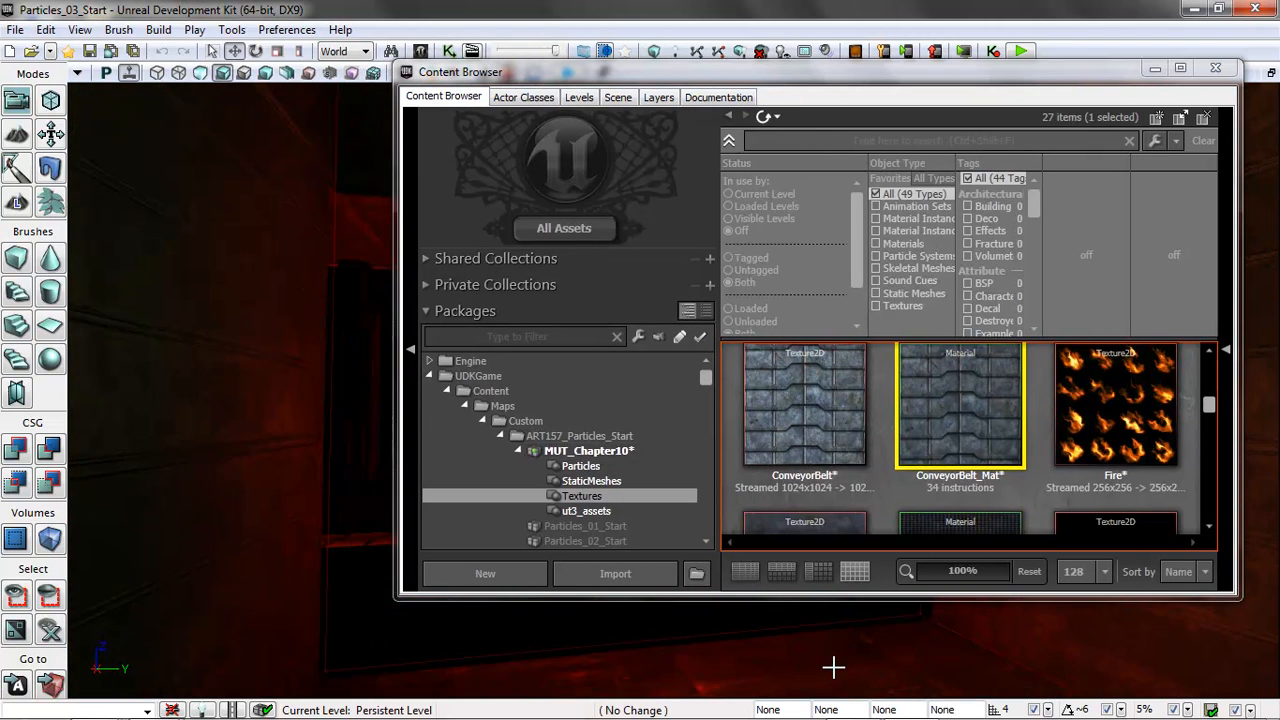
{"action": "right_click", "coordinate": [834, 667]}
{"action": "left_click", "coordinate": [880, 631]}
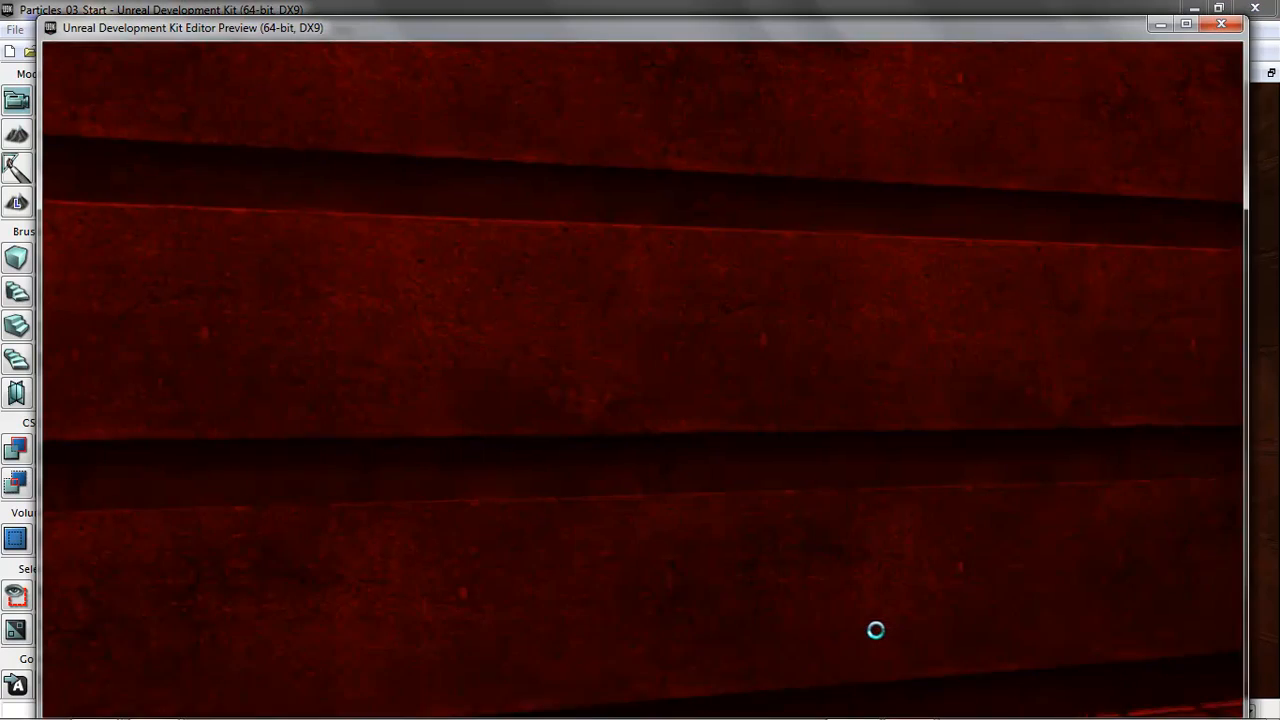
{"action": "key", "text": "s"}
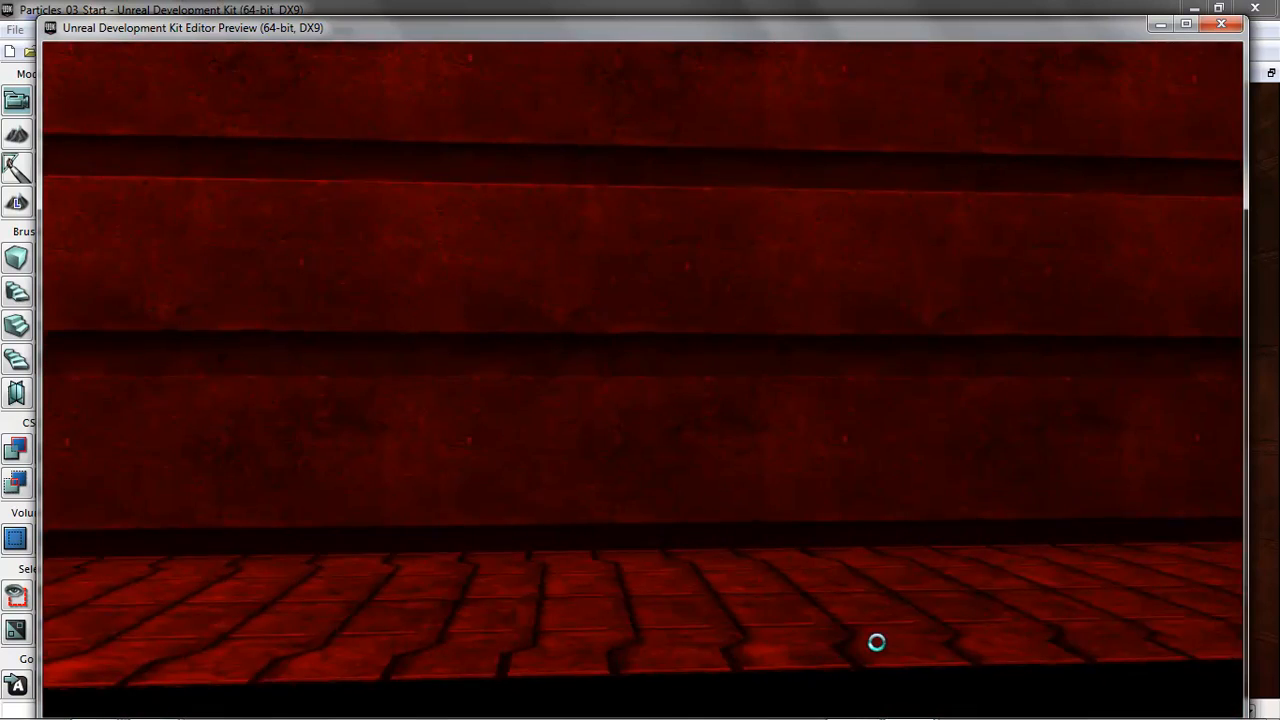
{"action": "key", "text": "w"}
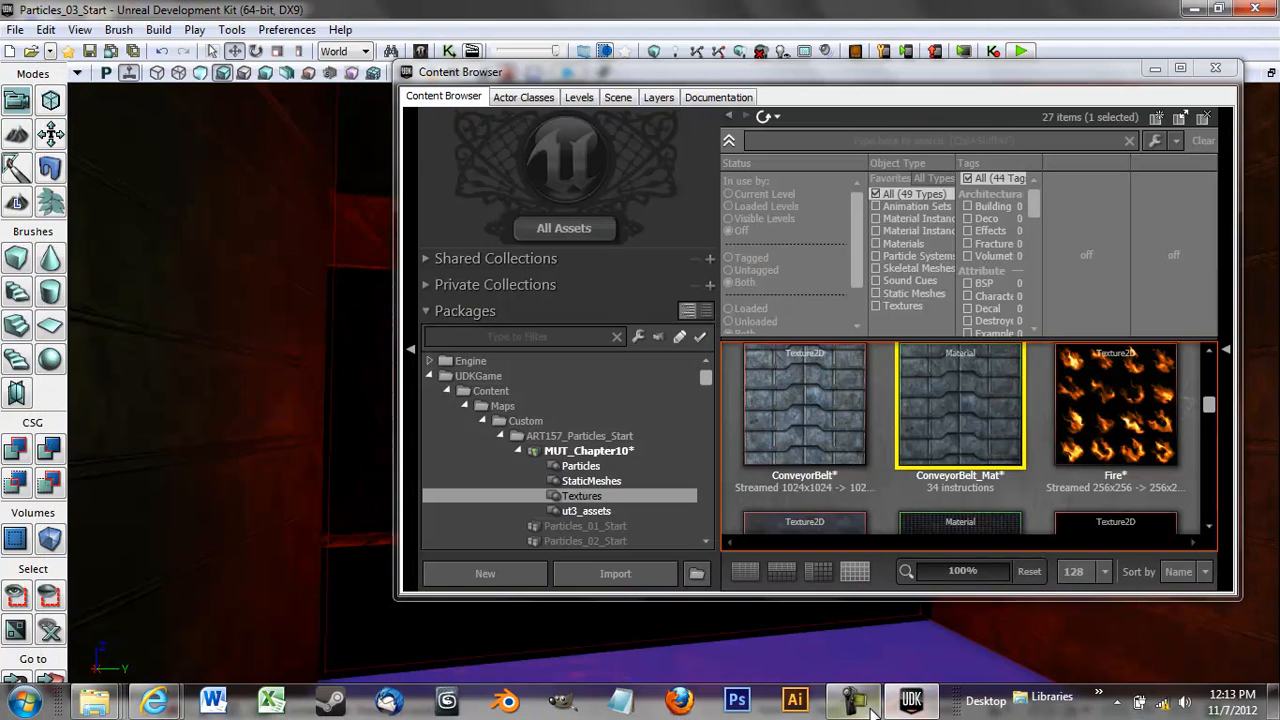
{"action": "left_click", "coordinate": [871, 711]}
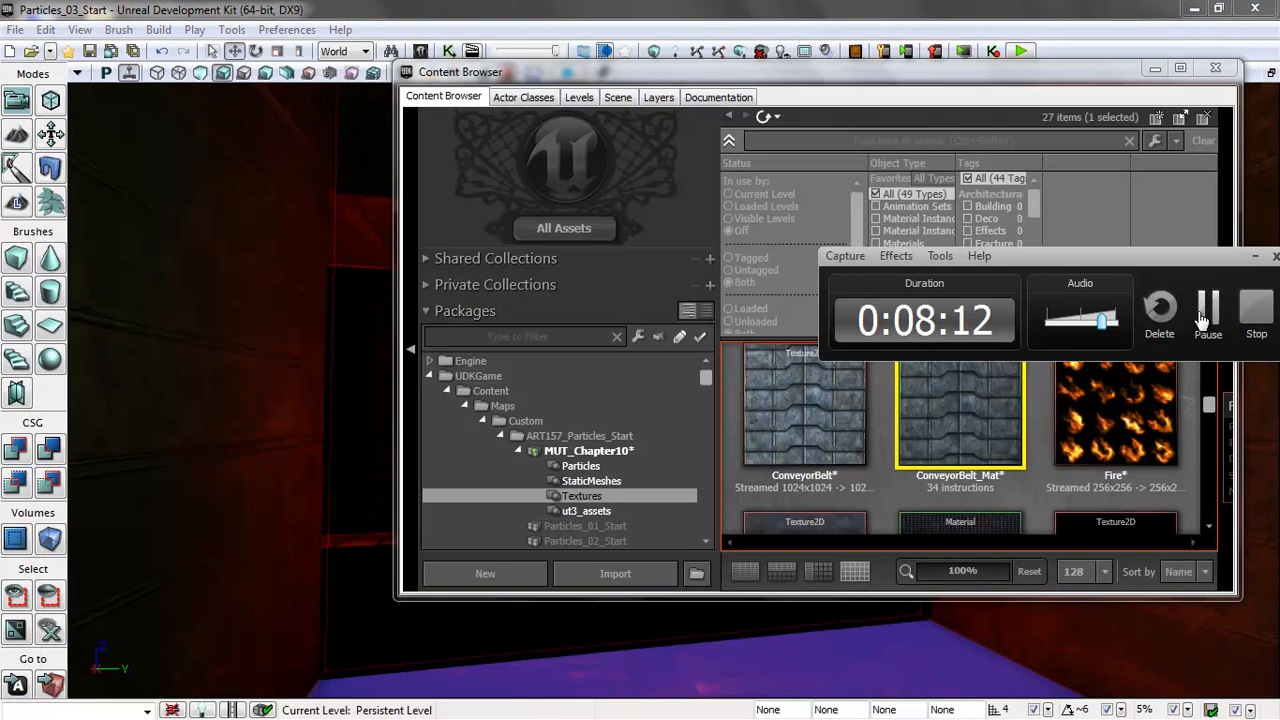
{"action": "left_click", "coordinate": [1206, 312]}
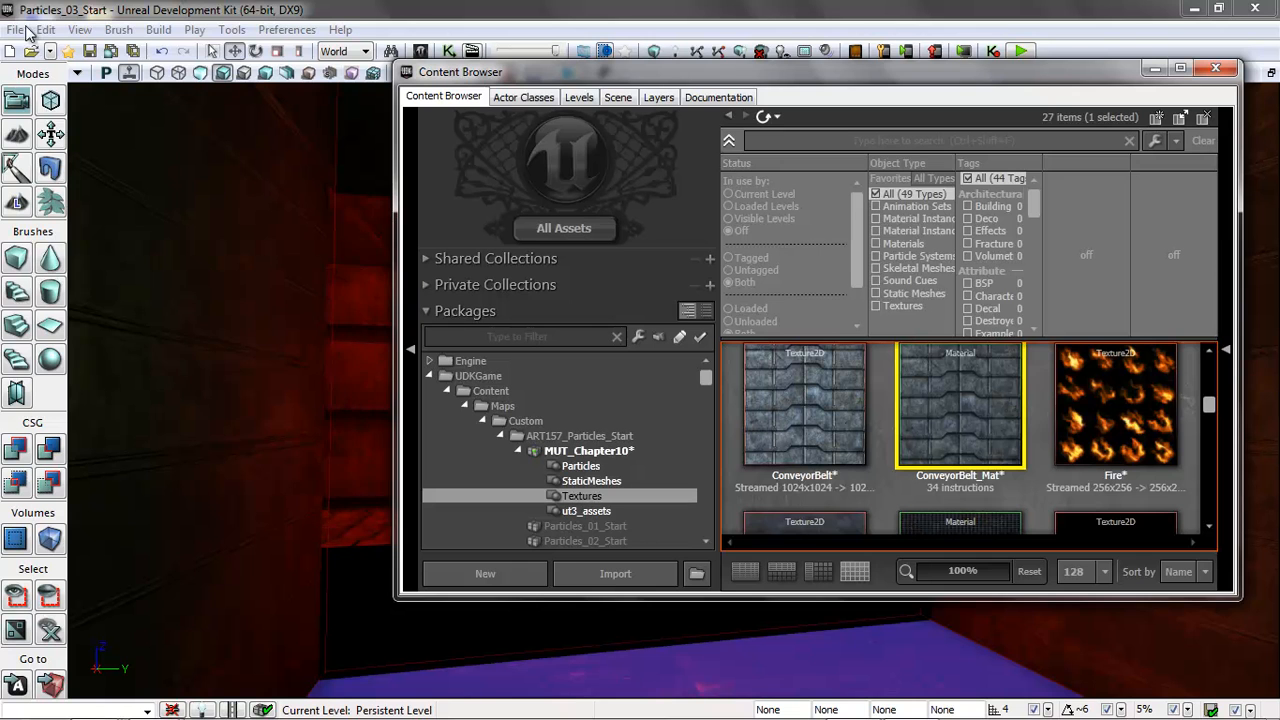
Step: Open the map Particles_04_Start.udk without saving Particles_03_Start
{"action": "left_click", "coordinate": [16, 29]}
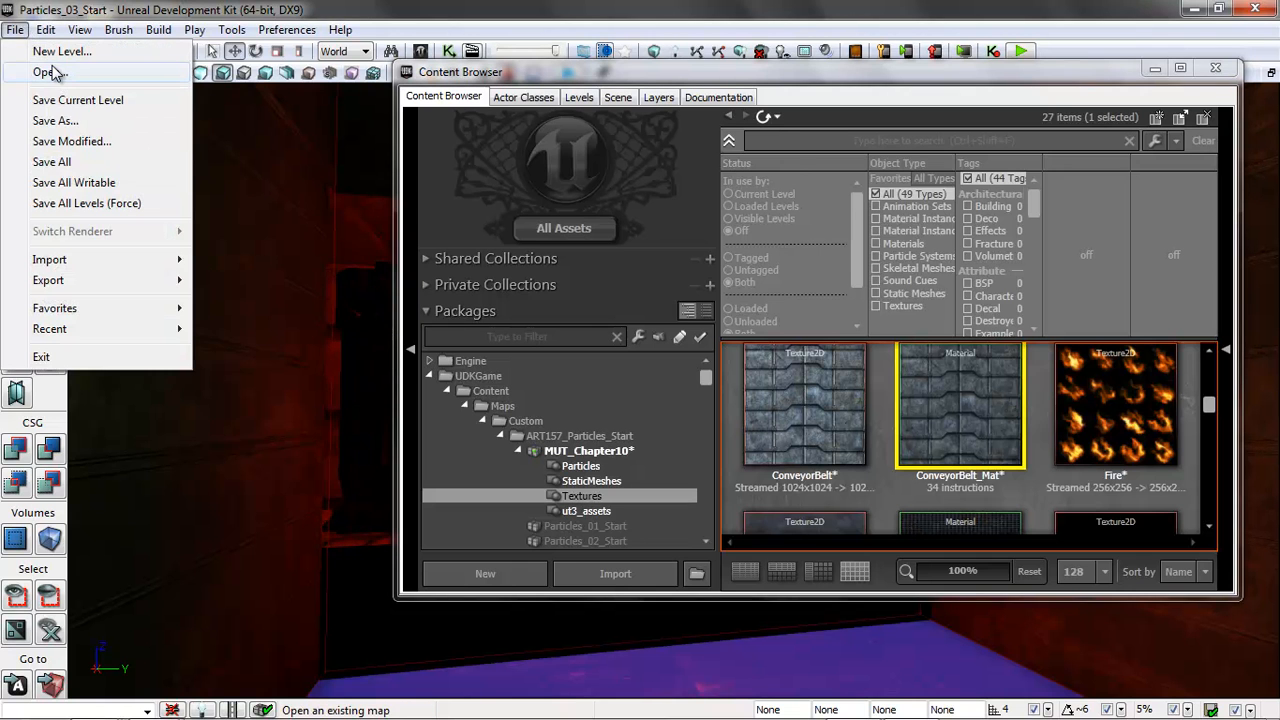
{"action": "left_click", "coordinate": [35, 66]}
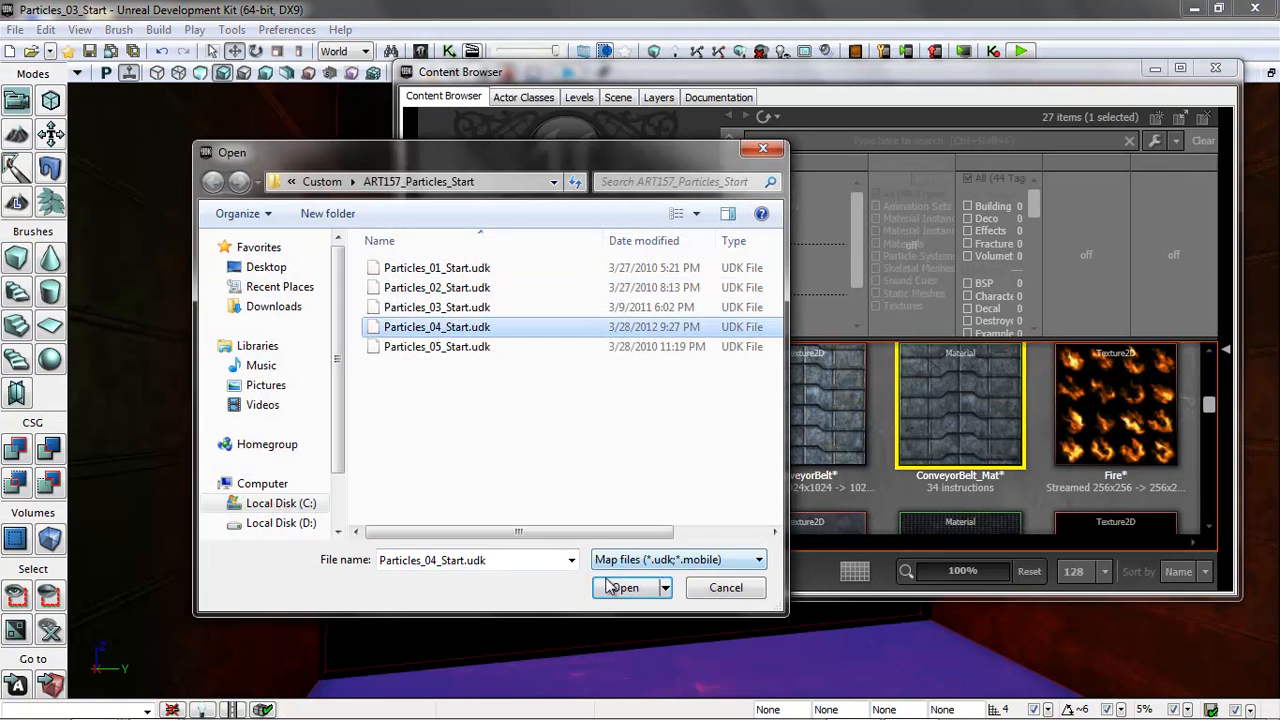
{"action": "left_click", "coordinate": [628, 587]}
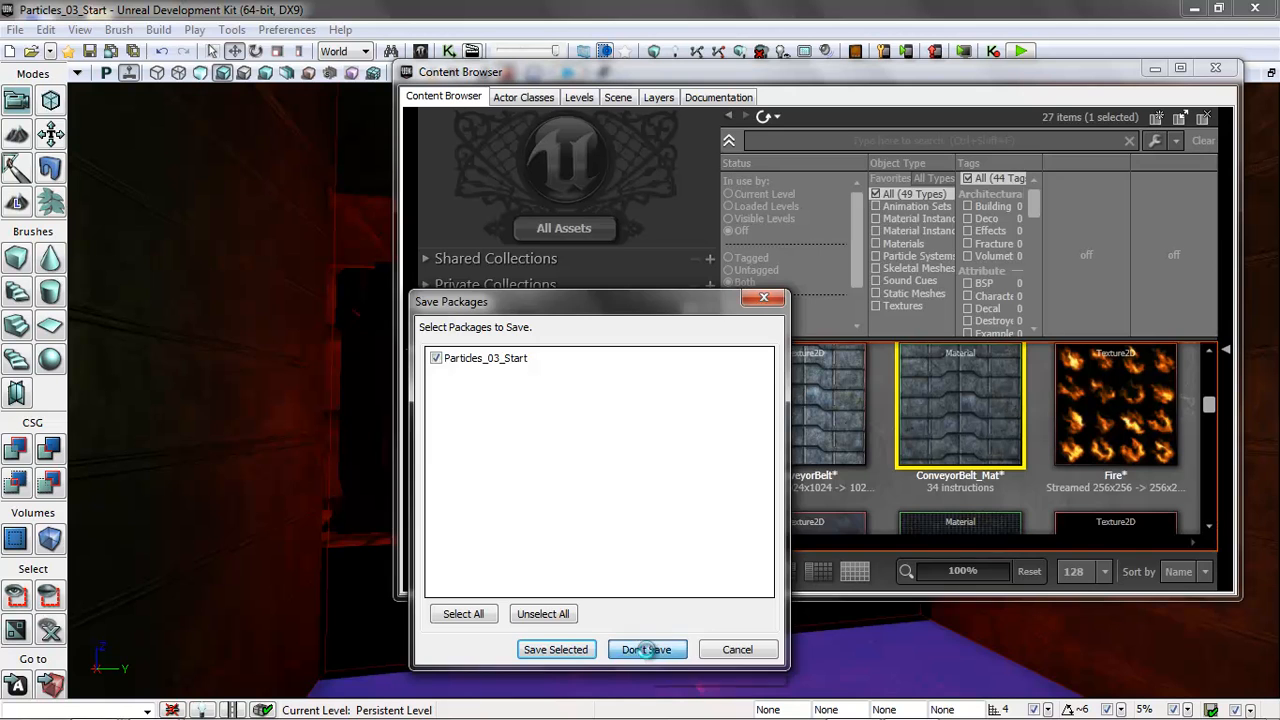
{"action": "left_click", "coordinate": [647, 650]}
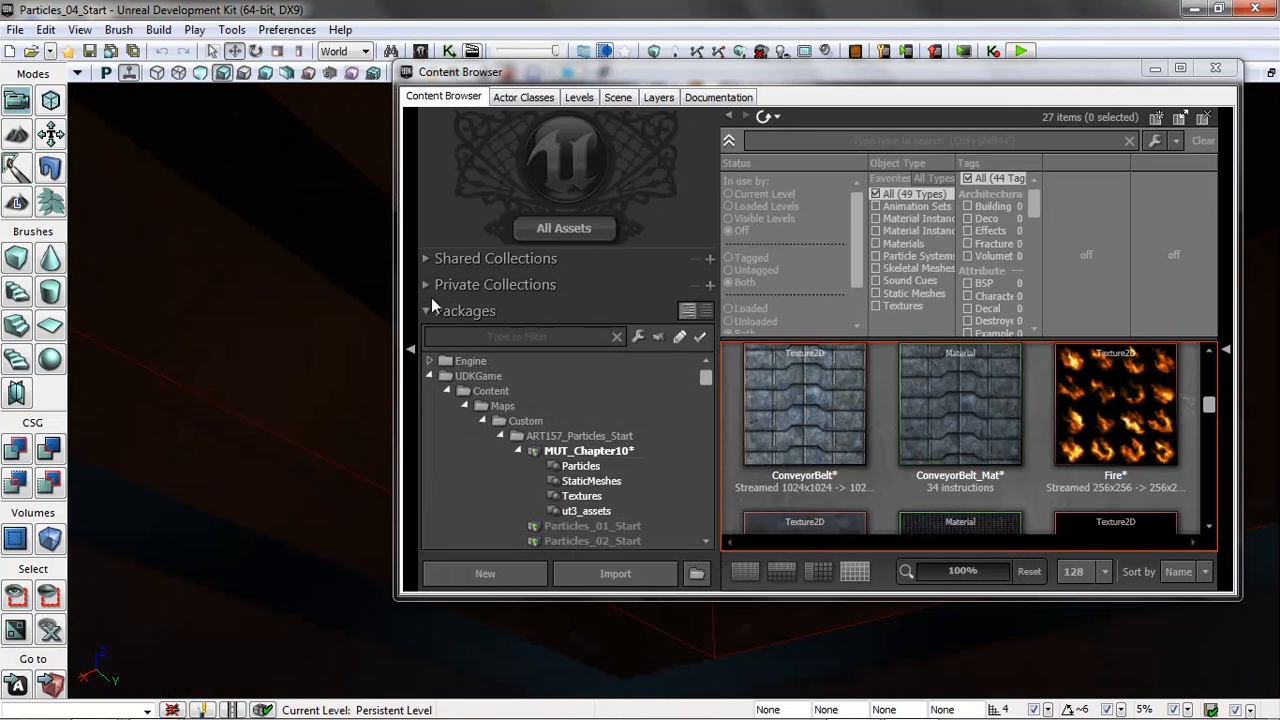
Step: Minimize the Content Browser, build the Particles_04_Start level, and dismiss the Map Check results
{"action": "left_click_drag", "start_coordinate": [990, 76], "coordinate": [639, 90]}
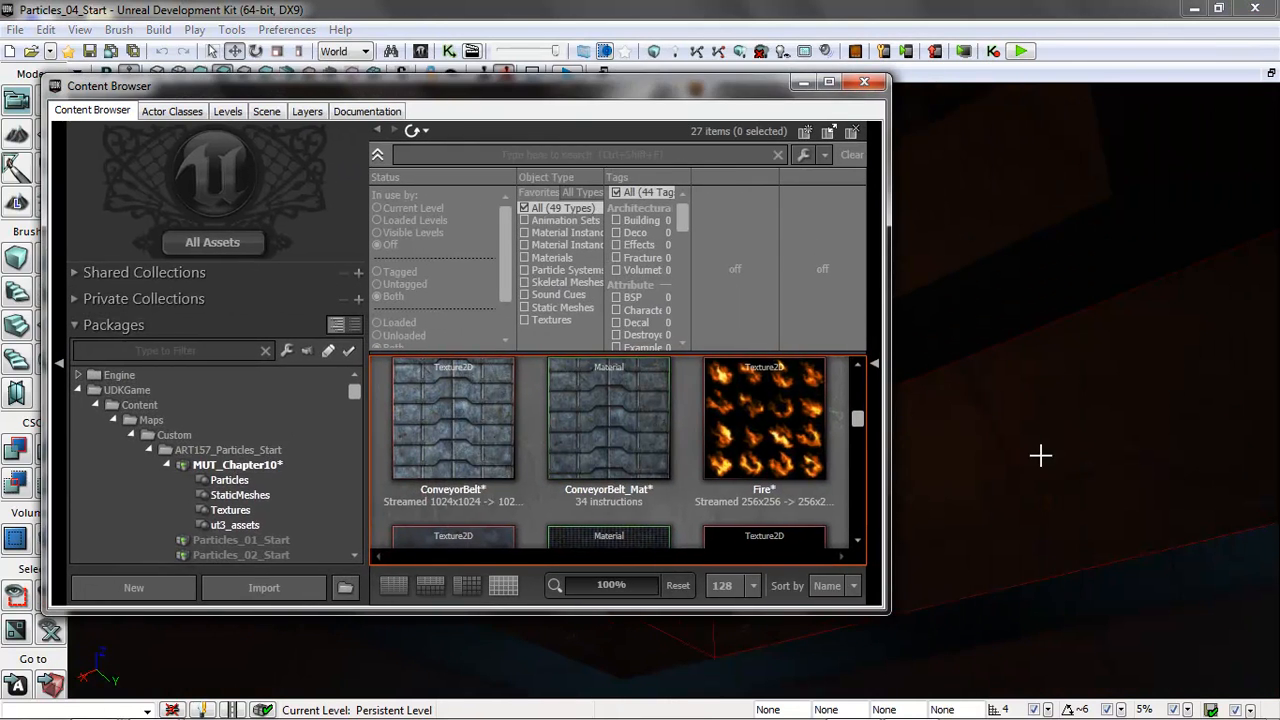
{"action": "left_click", "coordinate": [803, 84]}
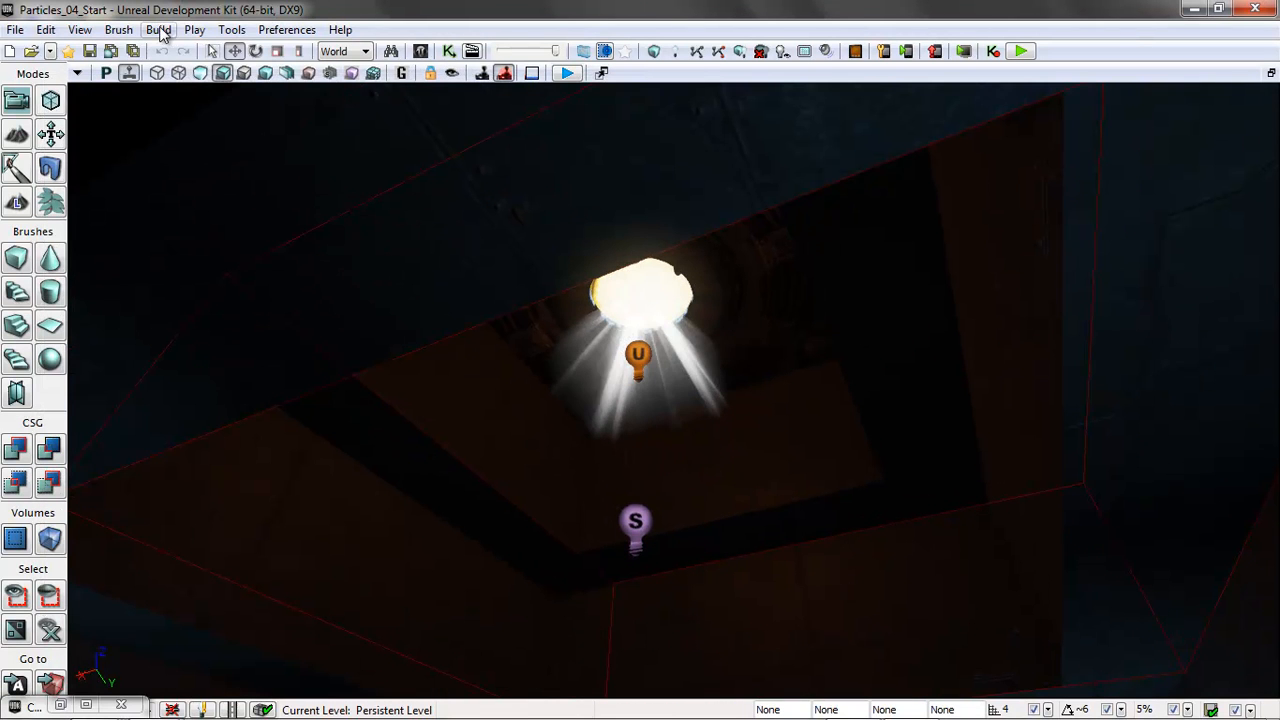
{"action": "left_click", "coordinate": [159, 30]}
{"action": "left_click", "coordinate": [190, 163]}
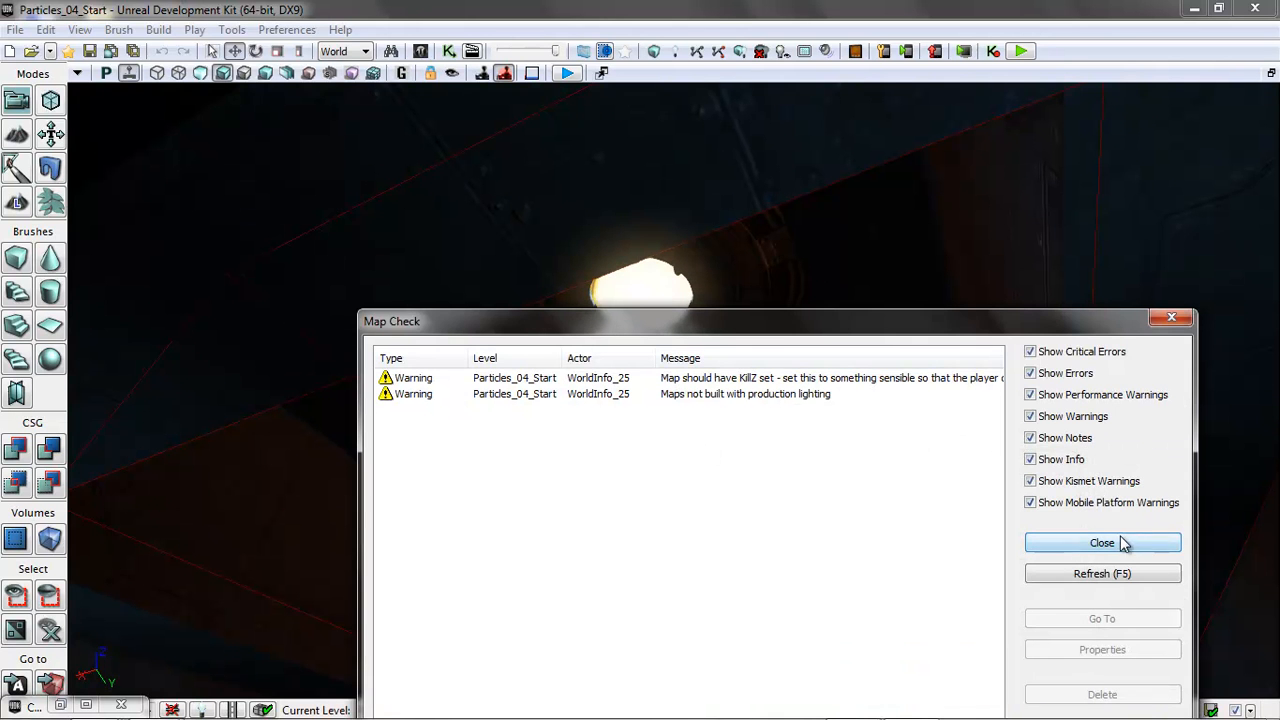
{"action": "left_click", "coordinate": [1120, 543]}
Step: Playtest Particles_04_Start from the floor beside the pillars and exit the preview
{"action": "right_click_drag", "start_coordinate": [1003, 434], "coordinate": [1002, 678]}
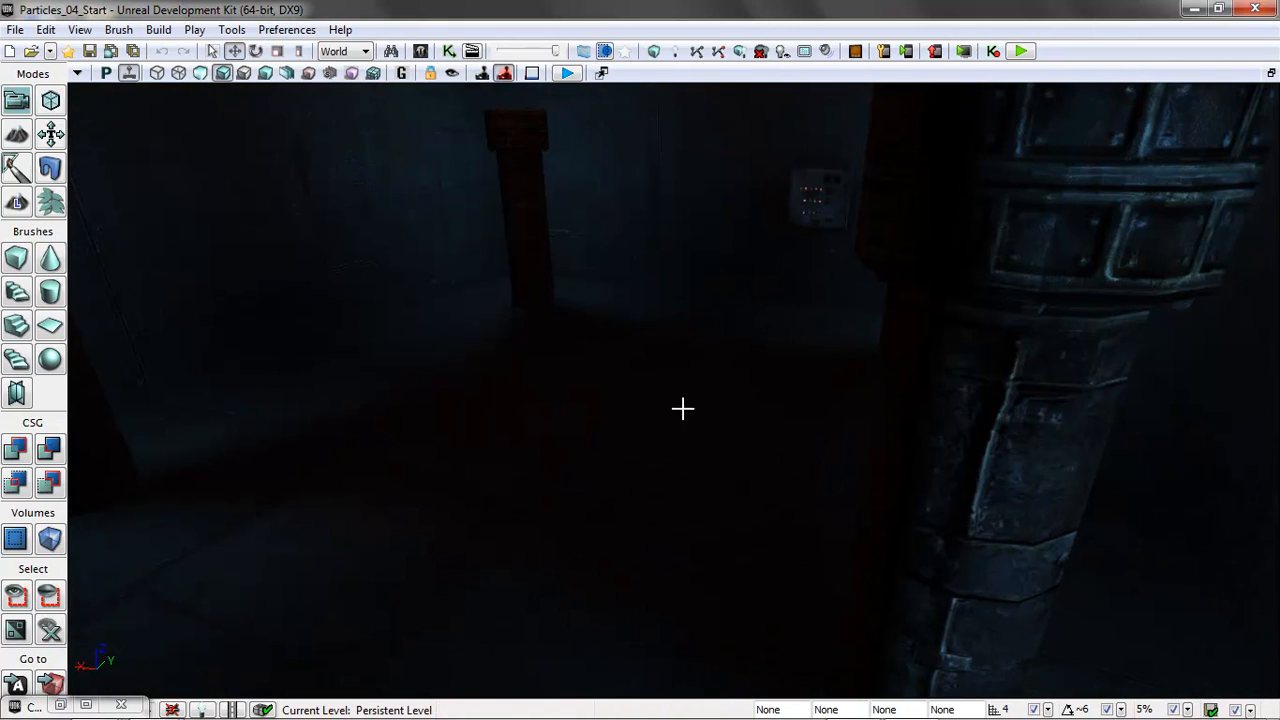
{"action": "right_click", "coordinate": [682, 408]}
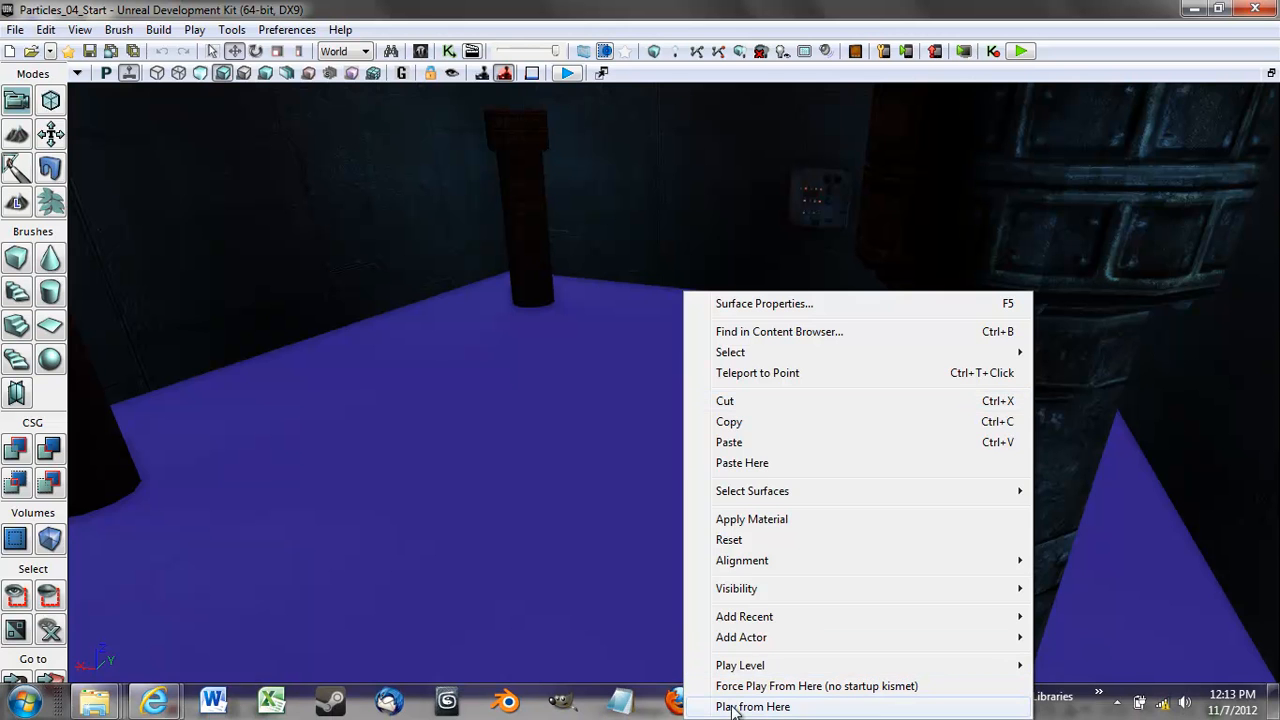
{"action": "left_click", "coordinate": [752, 707]}
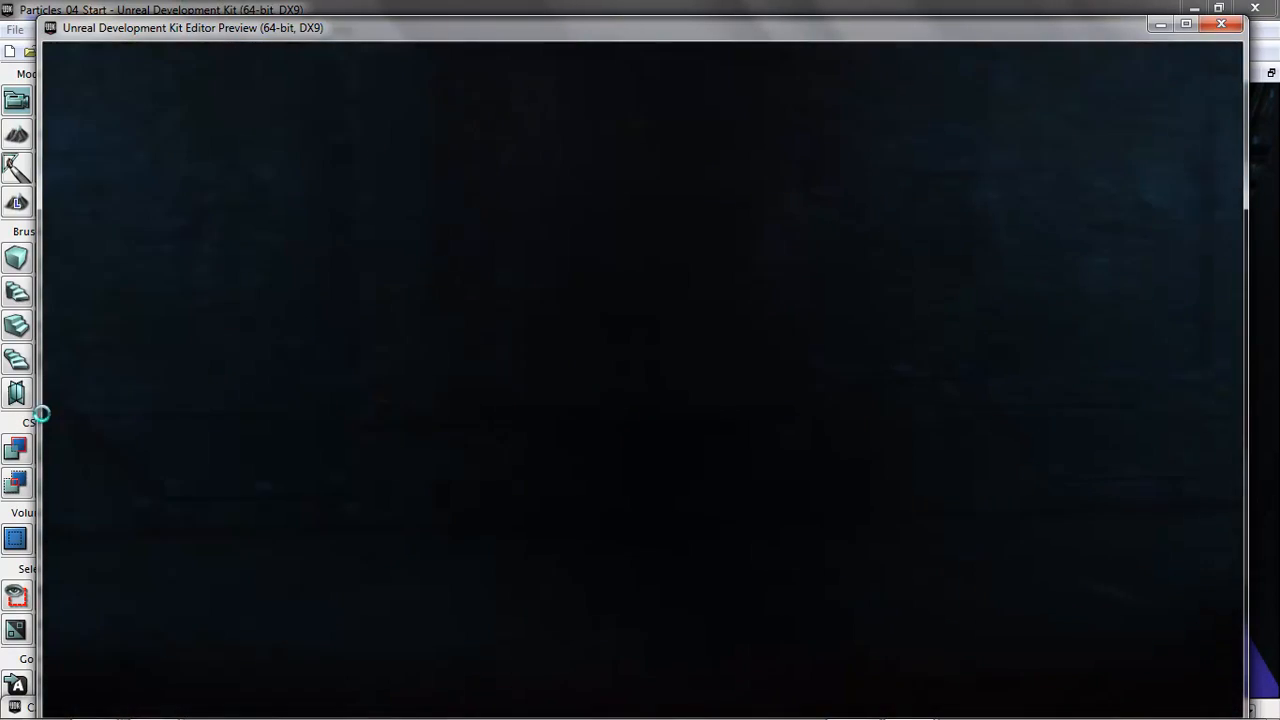
{"action": "key", "text": "Escape"}
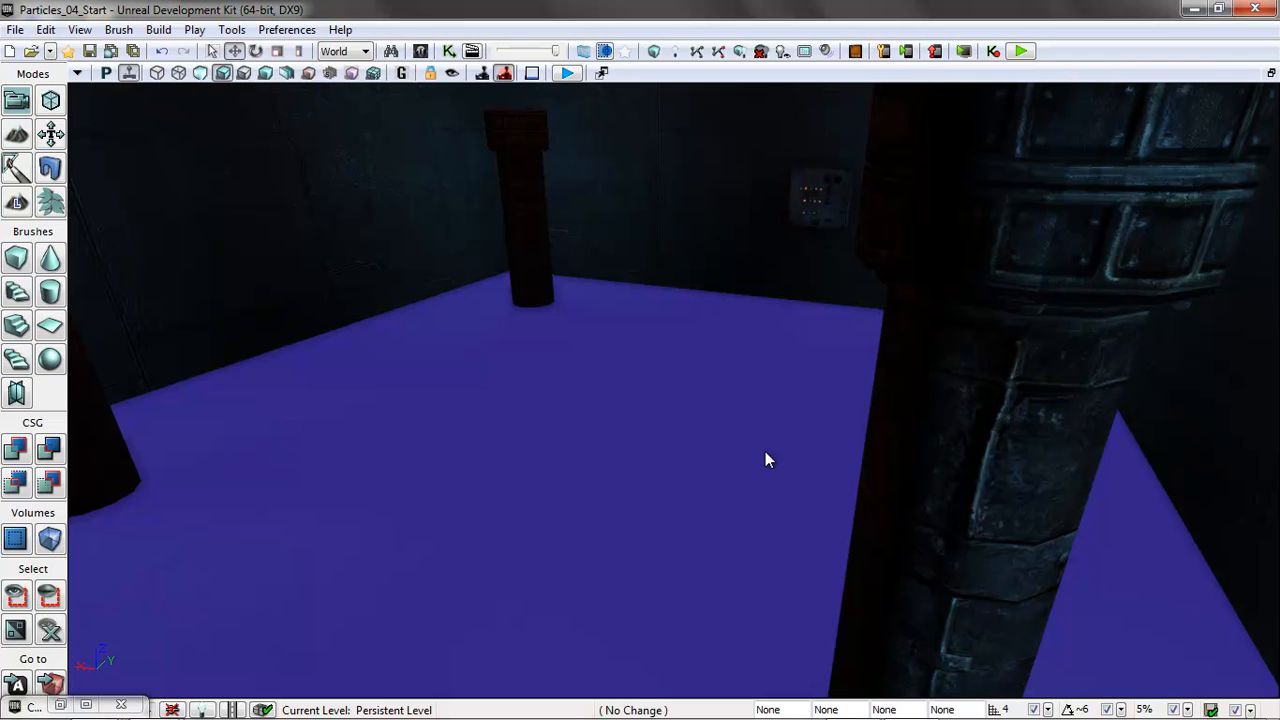
Step: Create a new ParticleSystem named Emitter_4 in the Particles group of the MUT_Chapter10 package
{"action": "left_click", "coordinate": [62, 706]}
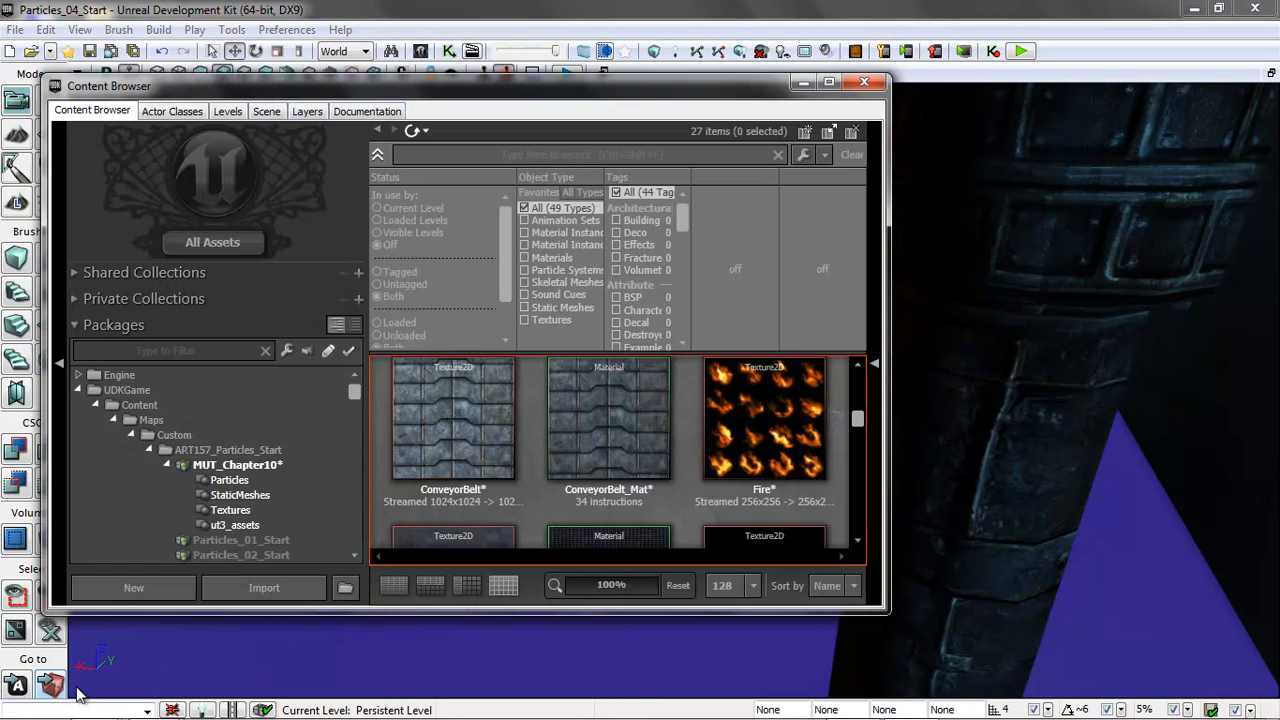
{"action": "left_click", "coordinate": [233, 466]}
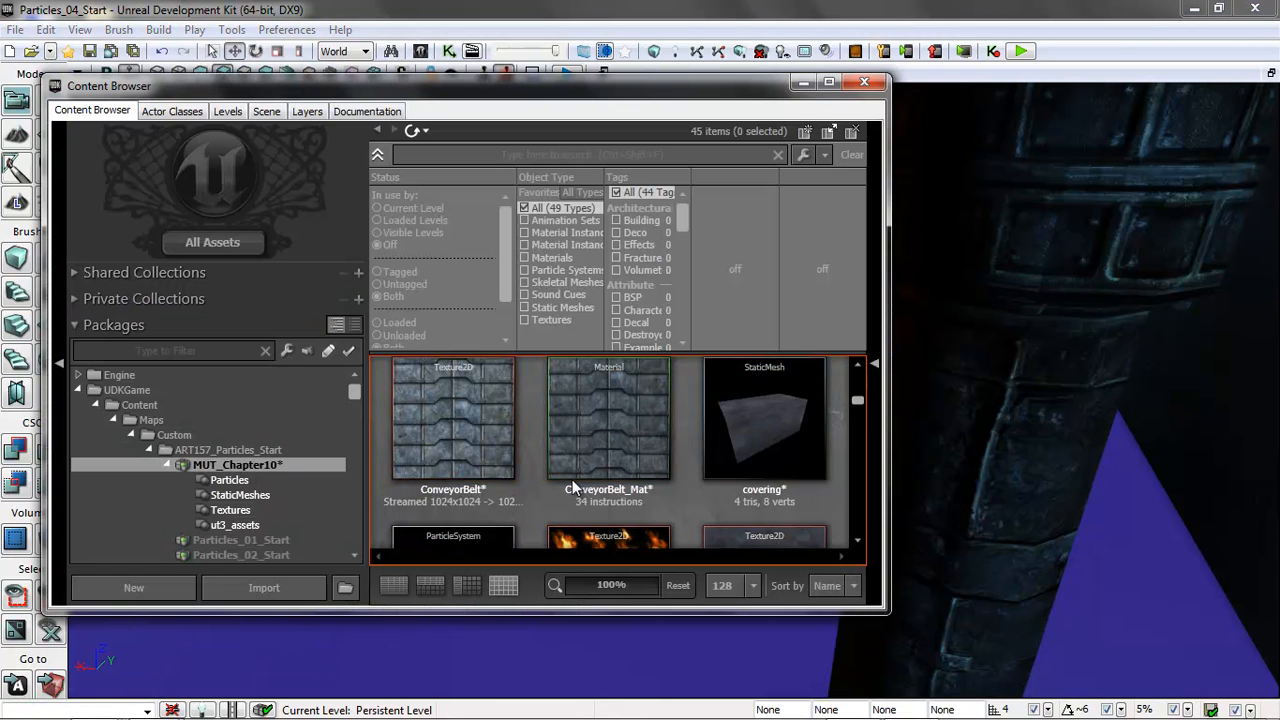
{"action": "left_click", "coordinate": [229, 480]}
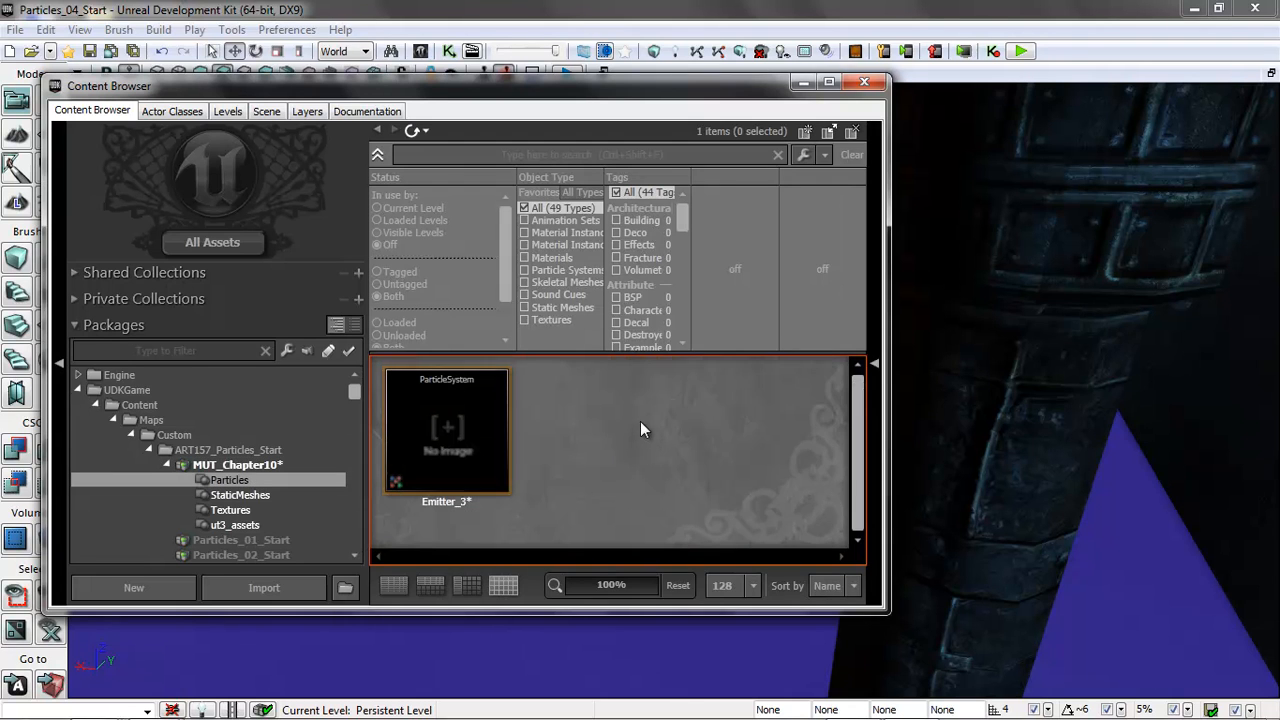
{"action": "right_click", "coordinate": [640, 421]}
{"action": "scroll", "coordinate": [774, 374], "scroll_direction": "down", "scroll_amount": 1}
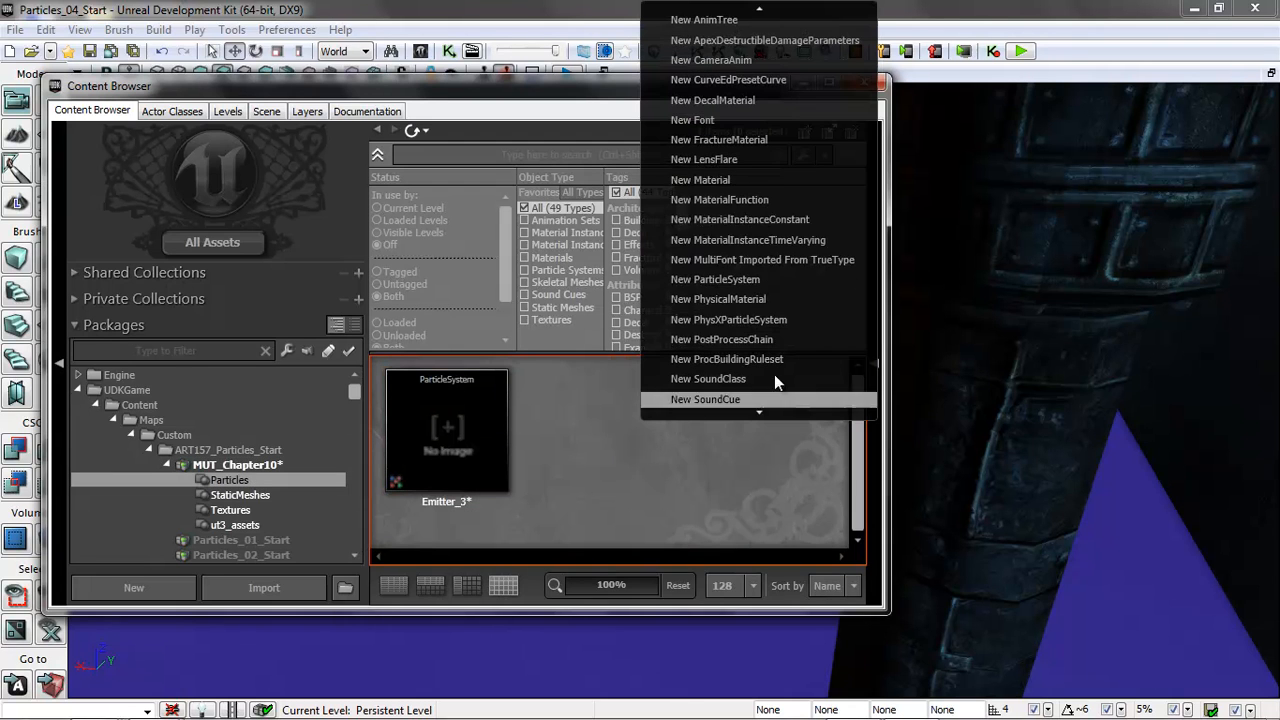
{"action": "left_click", "coordinate": [716, 280]}
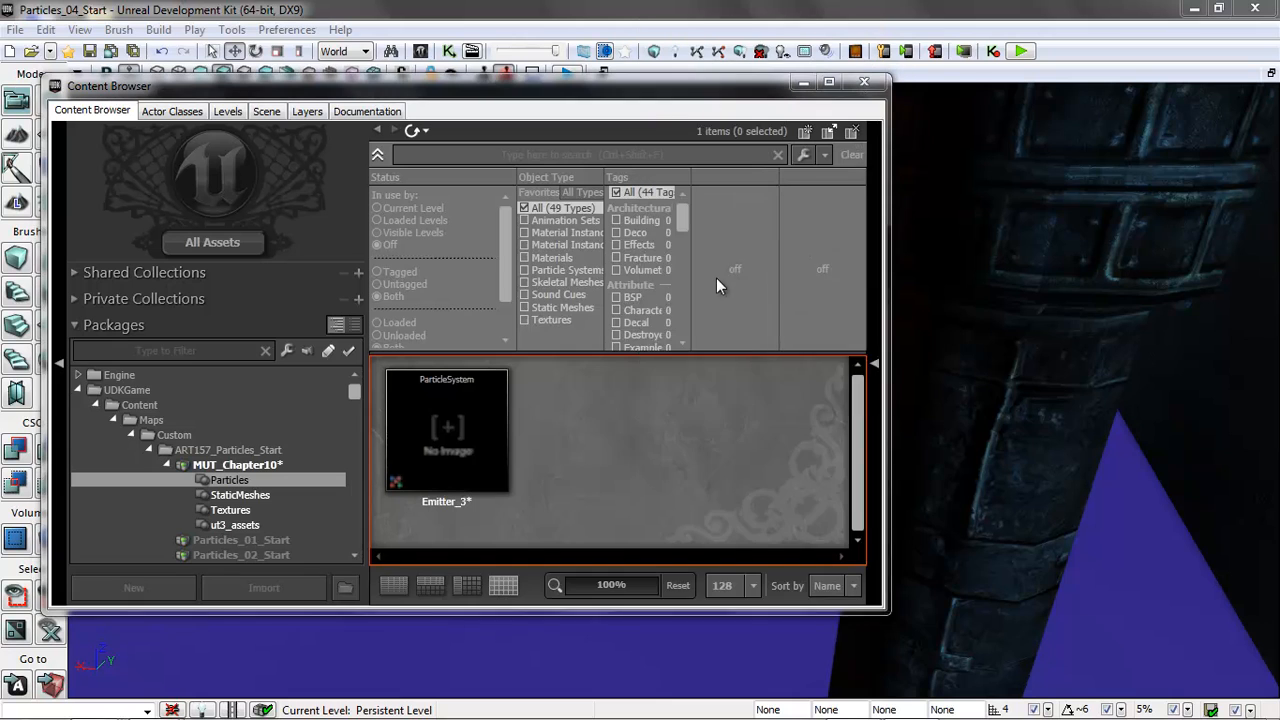
{"action": "type", "text": "Emitter_4"}
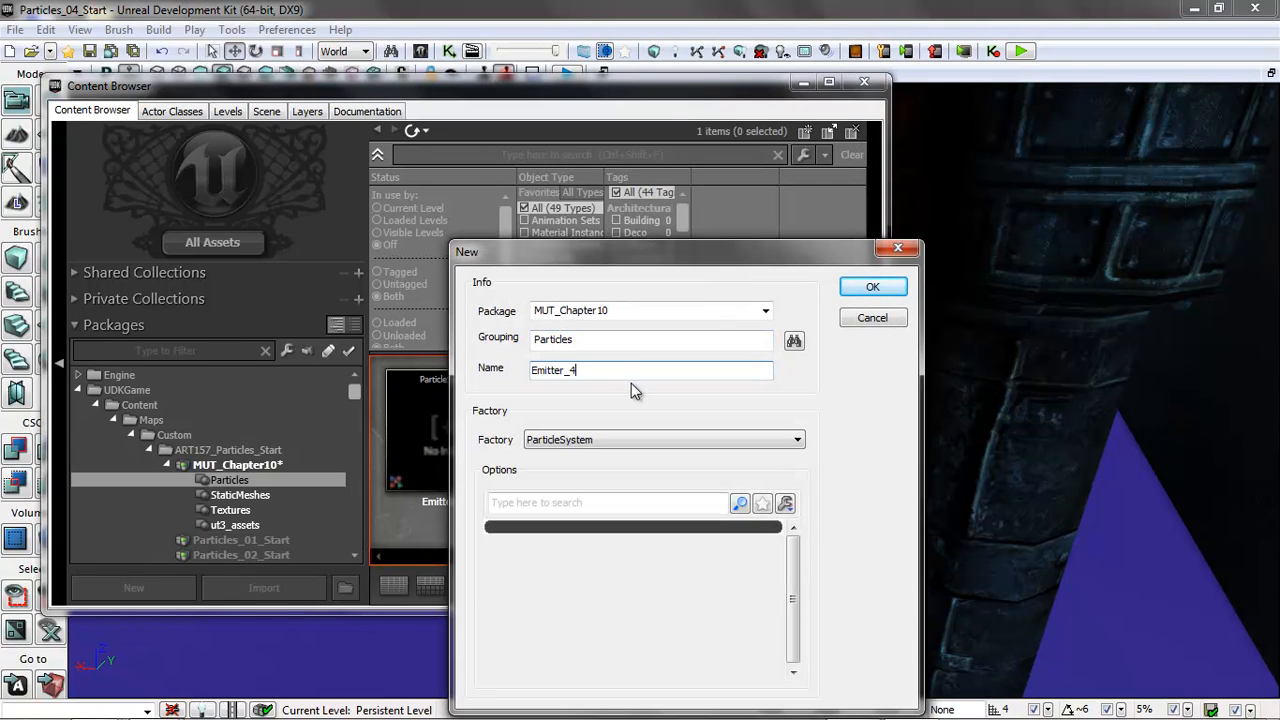
{"action": "left_click", "coordinate": [871, 286]}
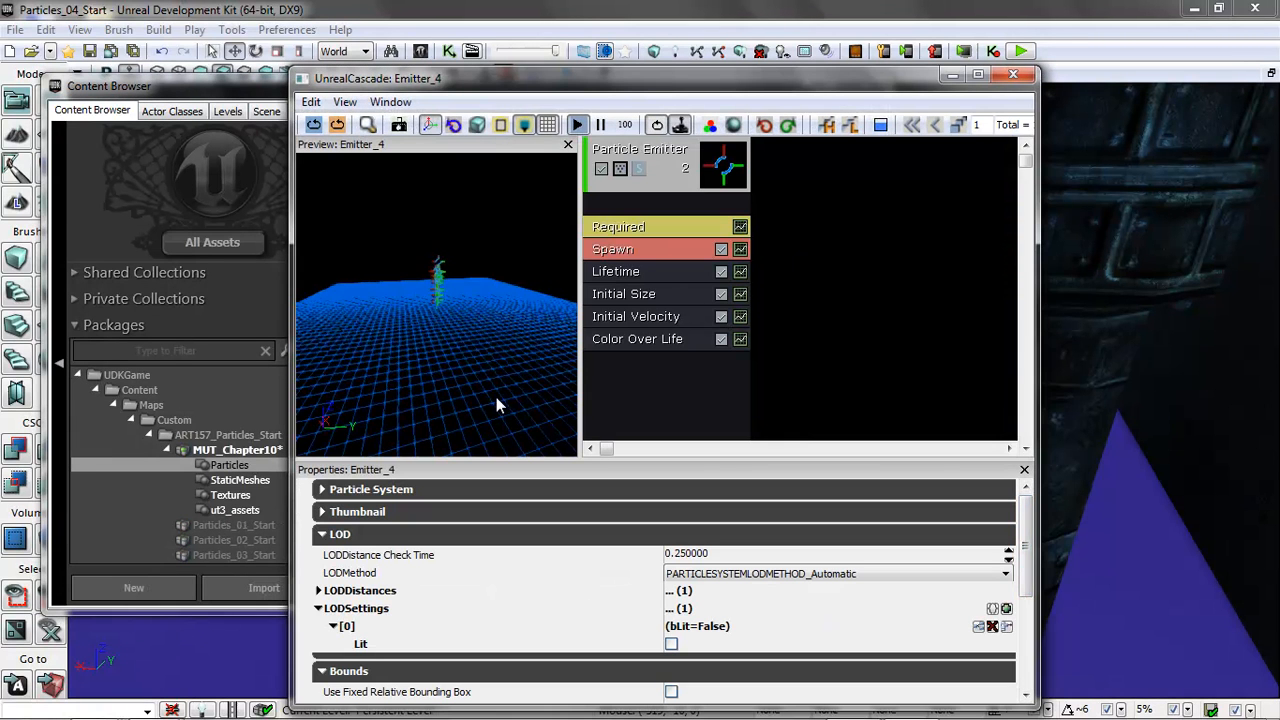
Step: Add a Beam Data type module to the Particle Emitter of Emitter_4 in Cascade
{"action": "left_click_drag", "start_coordinate": [645, 68], "coordinate": [875, 71]}
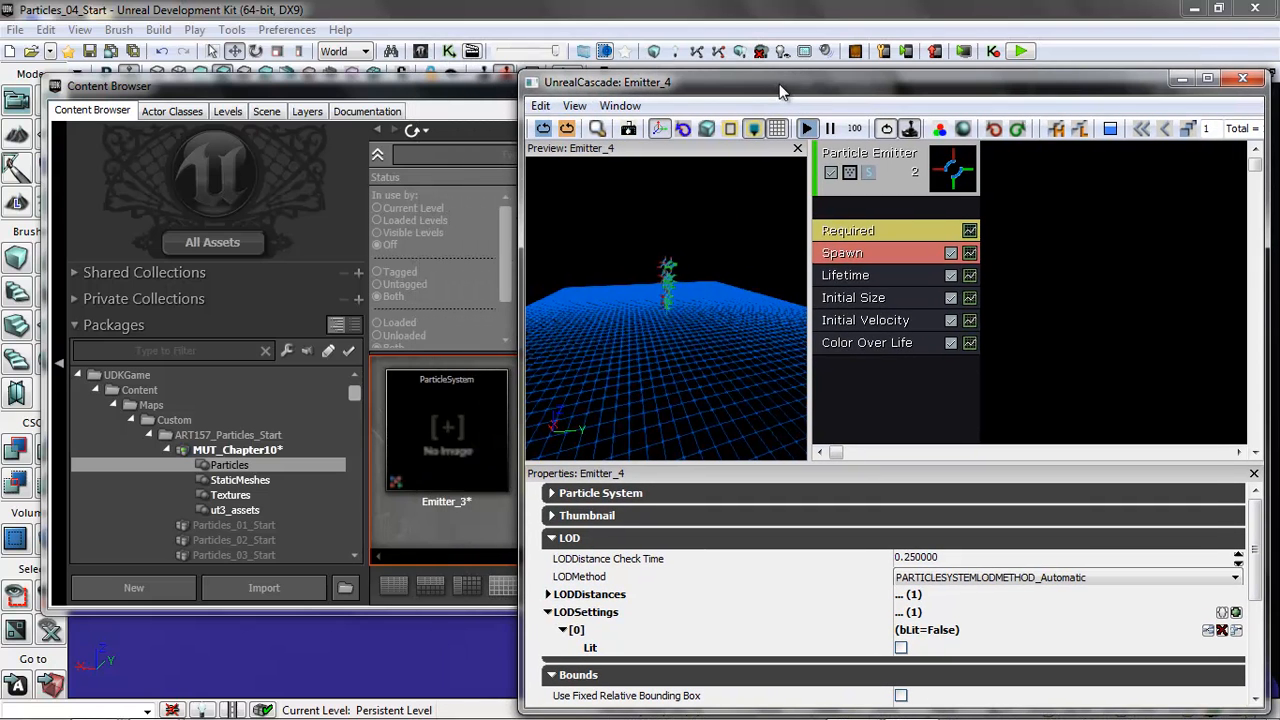
{"action": "right_click", "coordinate": [877, 209]}
{"action": "mouse_move", "coordinate": [953, 243]}
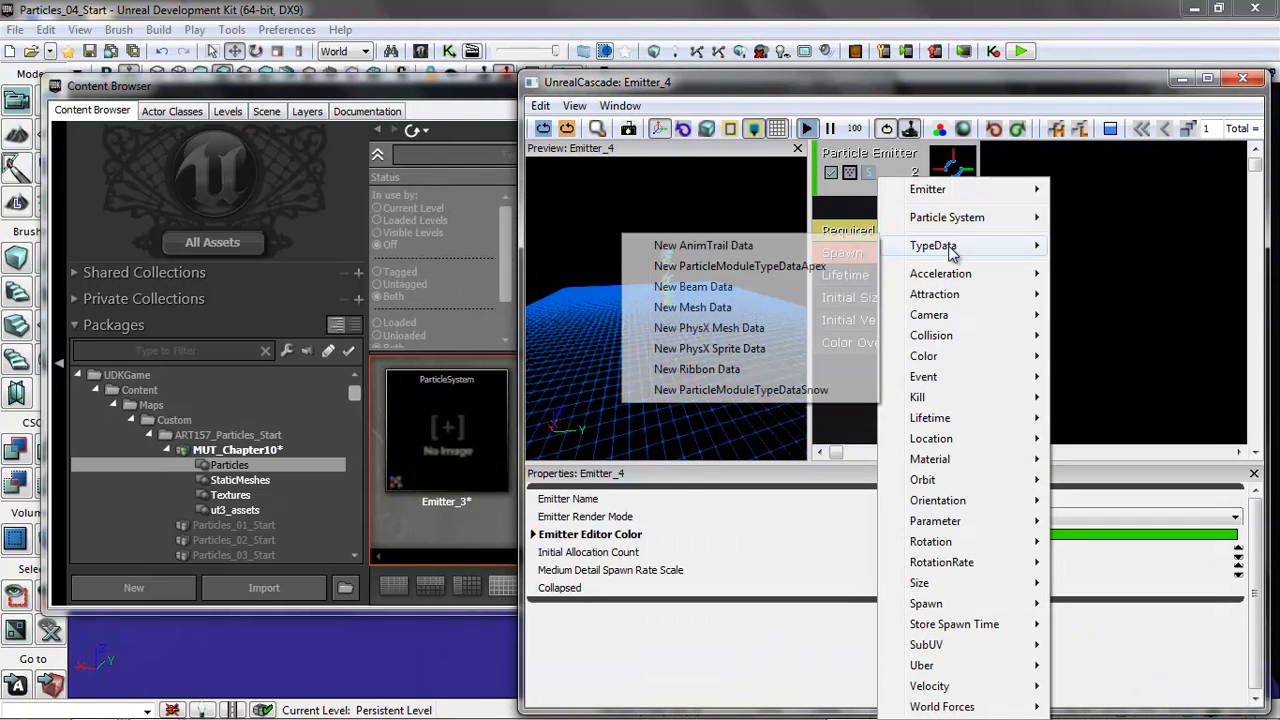
{"action": "left_click", "coordinate": [741, 290]}
{"action": "mouse_move", "coordinate": [663, 314]}
{"action": "left_mouse_down"}
{"action": "mouse_move", "coordinate": [690, 378]}
{"action": "mouse_move", "coordinate": [663, 284]}
{"action": "mouse_move", "coordinate": [661, 186]}
{"action": "mouse_move", "coordinate": [673, 337]}
{"action": "mouse_move", "coordinate": [676, 294]}
{"action": "mouse_move", "coordinate": [666, 344]}
{"action": "mouse_move", "coordinate": [669, 292]}
{"action": "mouse_move", "coordinate": [666, 308]}
{"action": "left_mouse_up"}
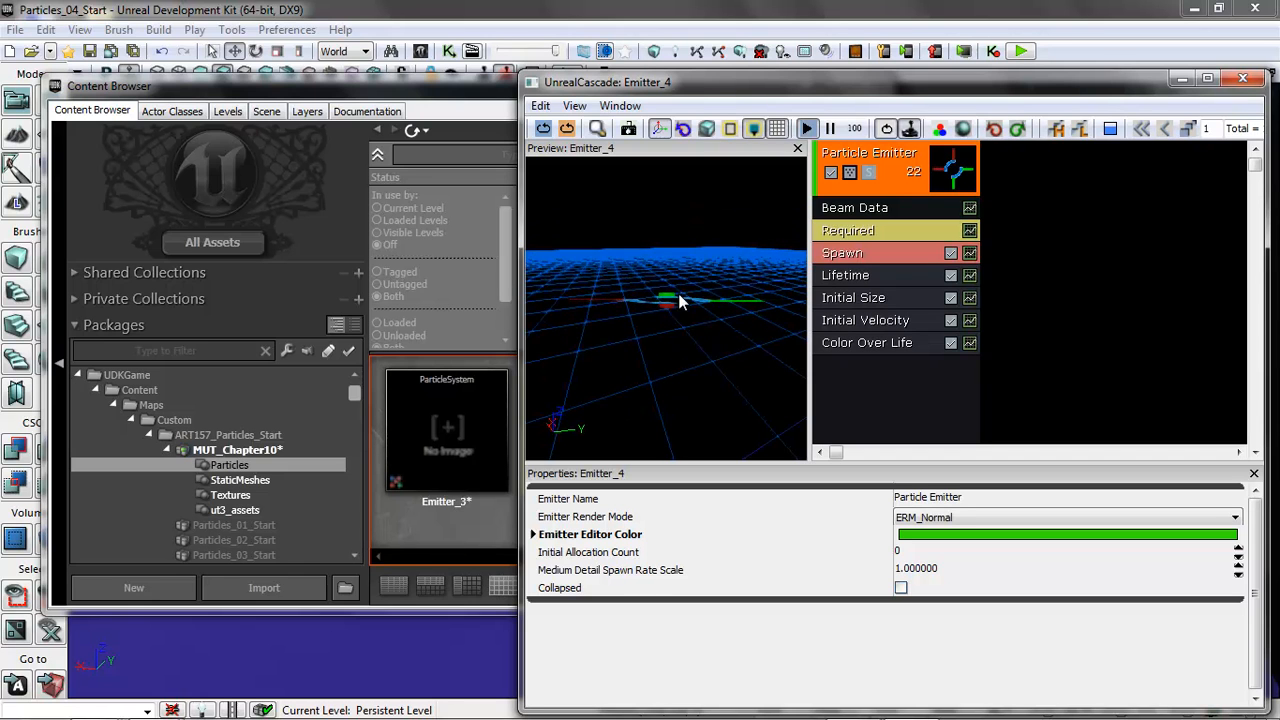
Step: Create a new material named Lightning_Mat from the Lightning texture in the Textures group of MUT_Chapter10
{"action": "left_click", "coordinate": [395, 95]}
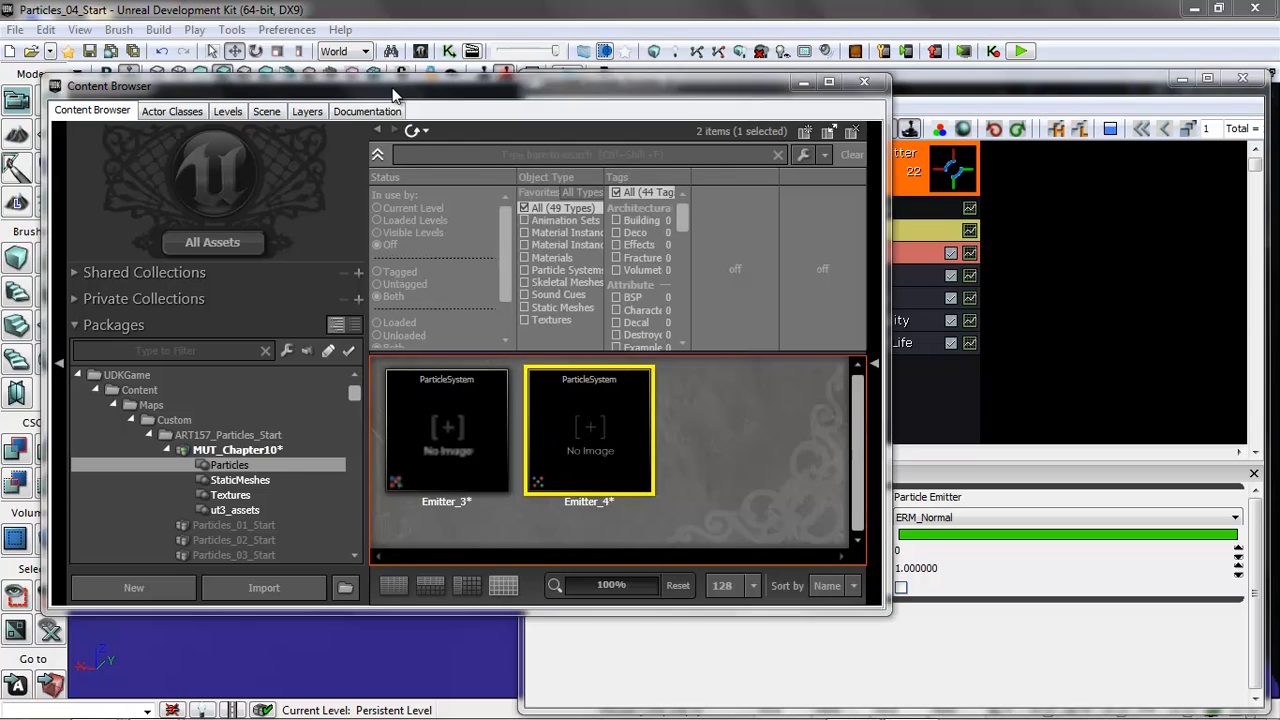
{"action": "left_click", "coordinate": [230, 495]}
{"action": "left_click_drag", "start_coordinate": [857, 424], "coordinate": [857, 432]}
{"action": "left_click", "coordinate": [753, 437]}
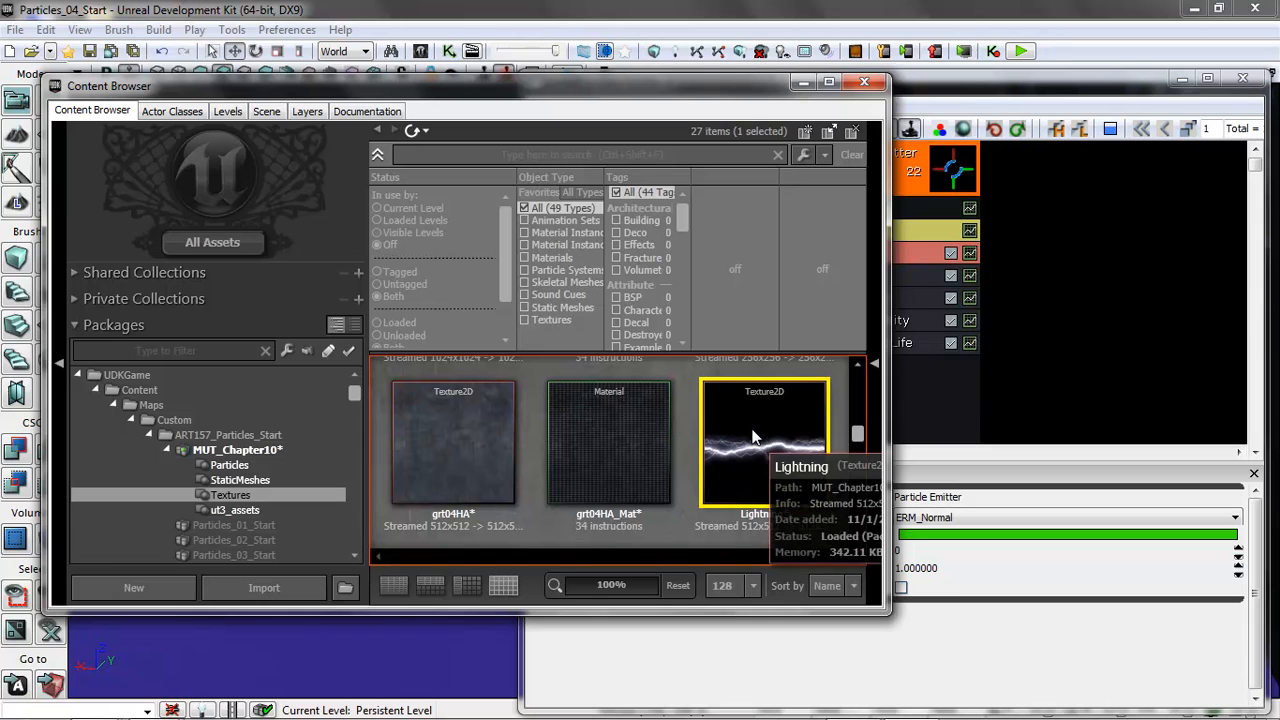
{"action": "right_click", "coordinate": [745, 417]}
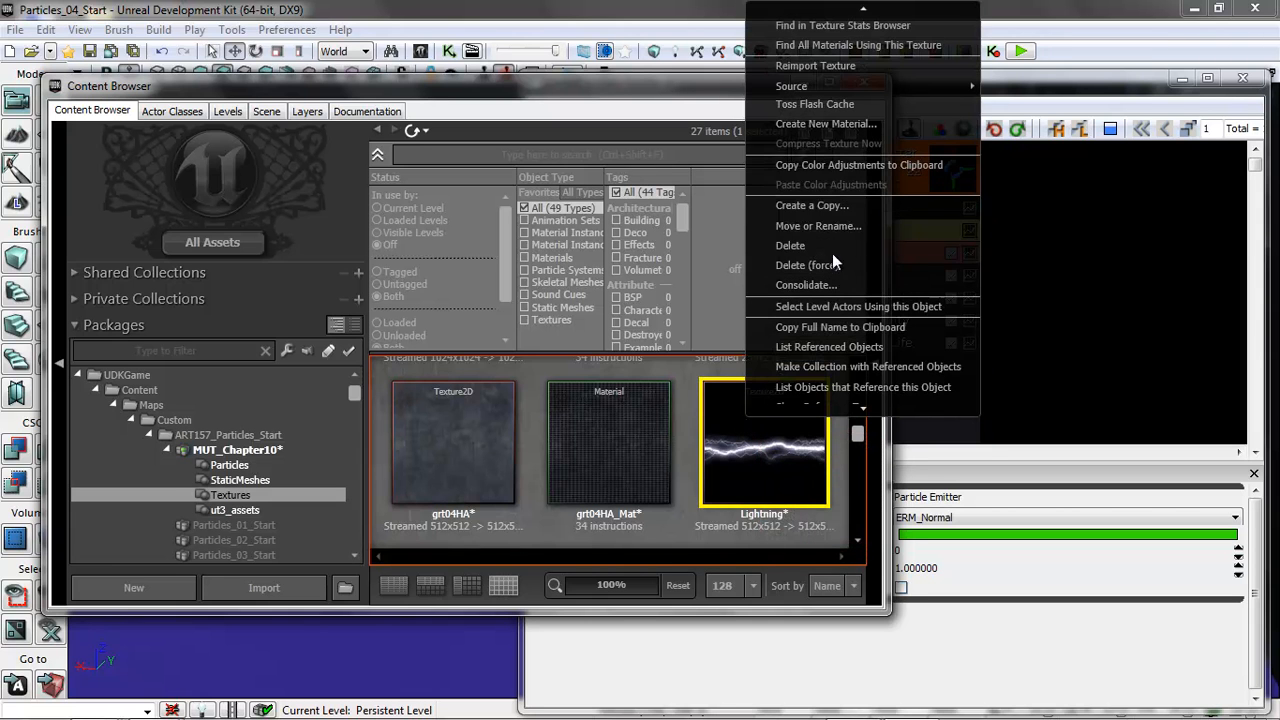
{"action": "left_click", "coordinate": [832, 124]}
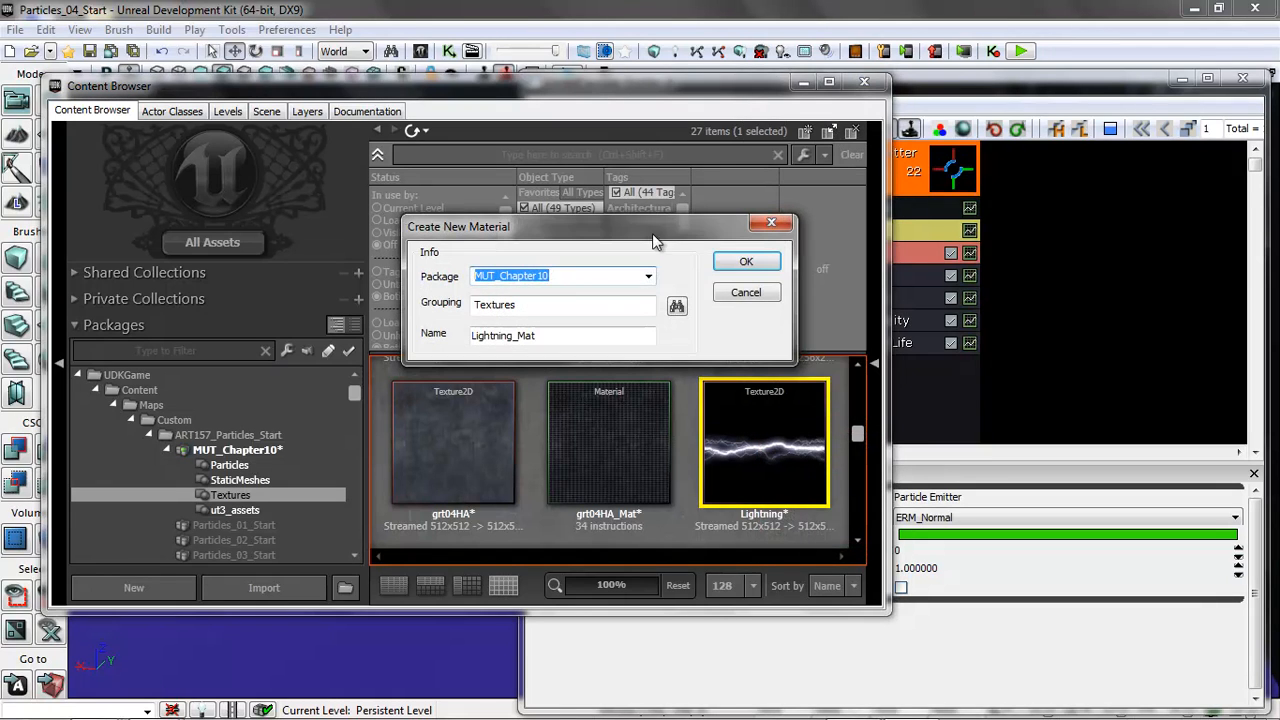
{"action": "left_click", "coordinate": [744, 263]}
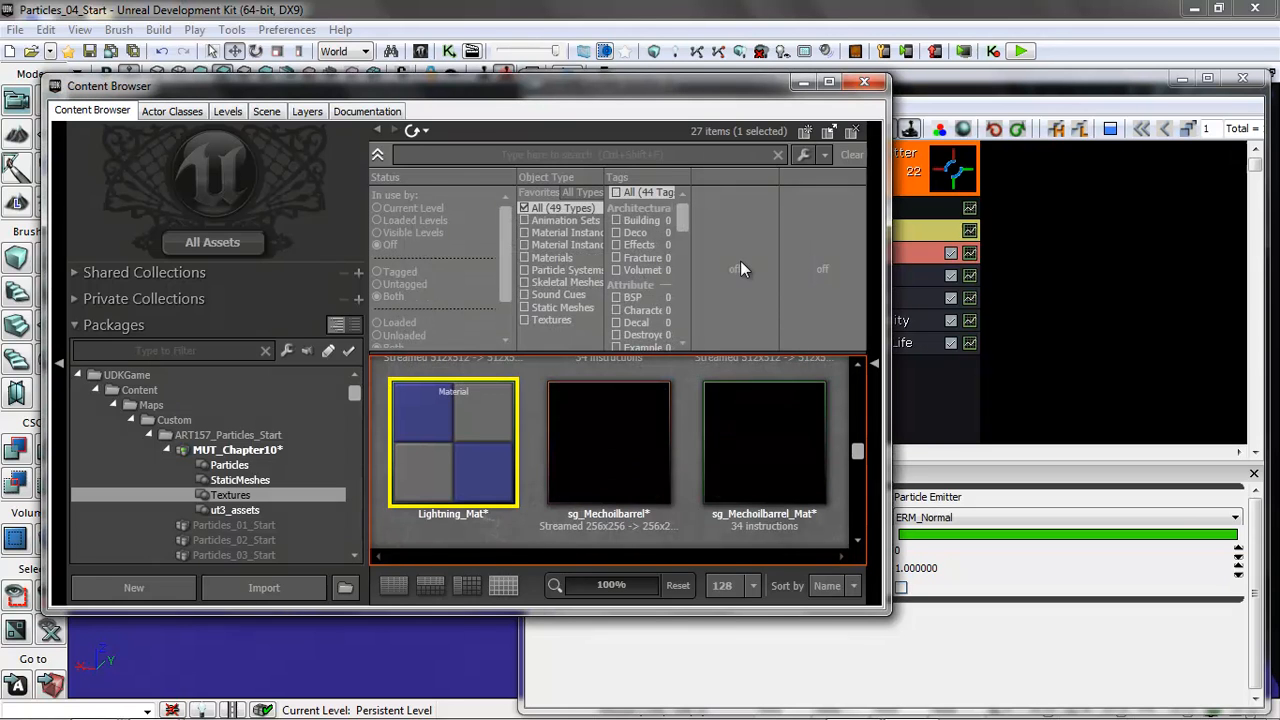
Step: Open Lightning_Mat for editing and move its Texture Sample node away from the material node's inputs
{"action": "mouse_move", "coordinate": [462, 436]}
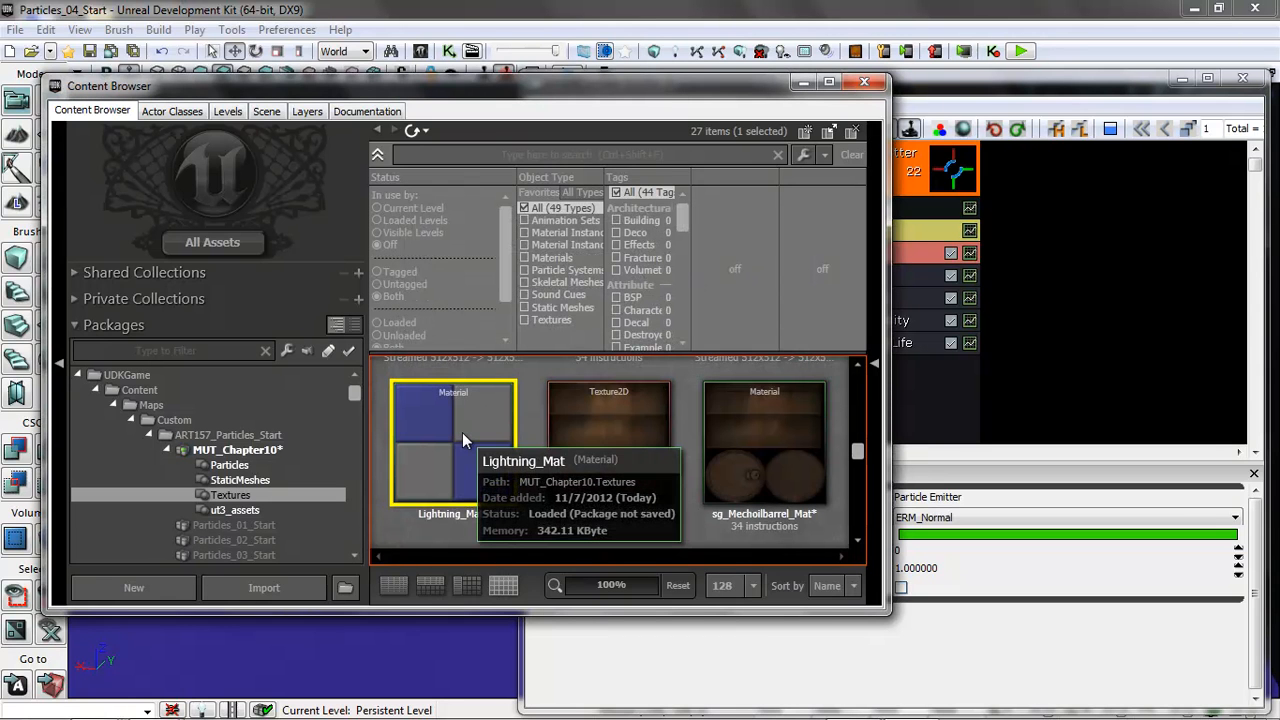
{"action": "double_click", "coordinate": [462, 431]}
{"action": "left_click_drag", "start_coordinate": [956, 264], "coordinate": [956, 350]}
{"action": "left_click", "coordinate": [748, 281]}
{"action": "left_click_drag", "start_coordinate": [766, 283], "coordinate": [1154, 308], "text": "ctrl"}
{"action": "left_click_drag", "start_coordinate": [1006, 391], "coordinate": [983, 330]}
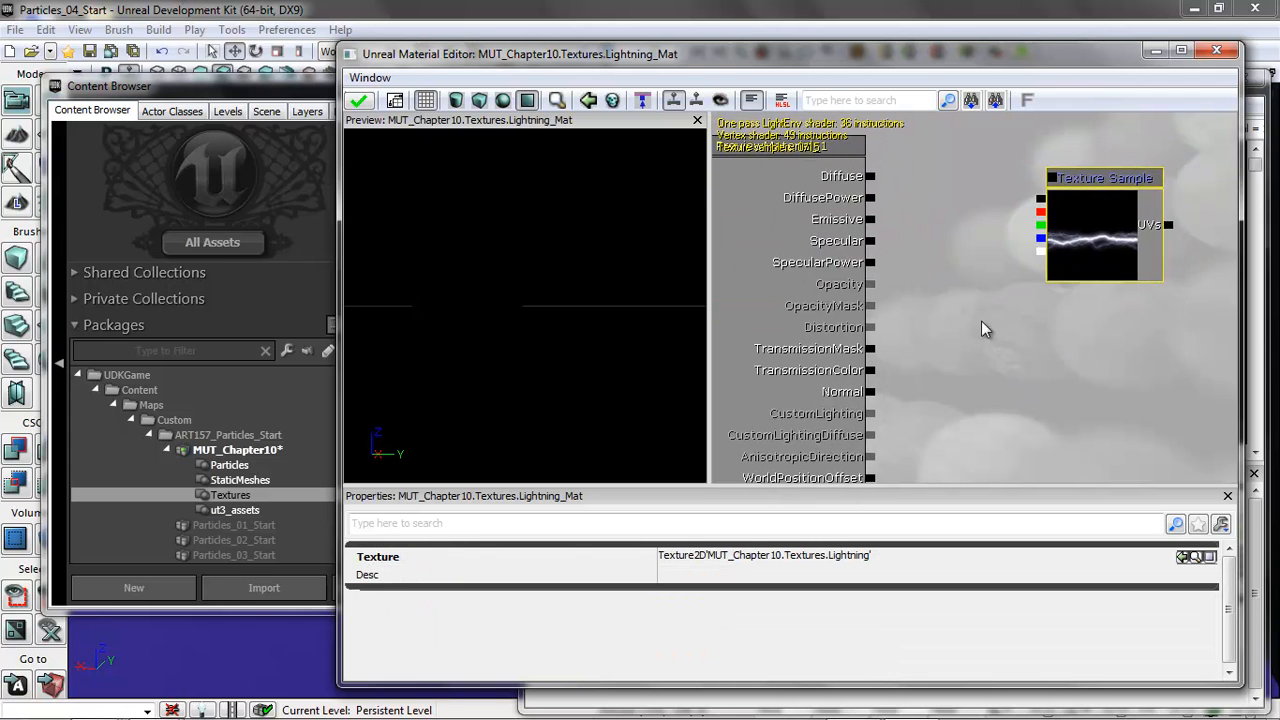
Step: Add a Vertex Color node and two Multiply nodes to the Lightning_Mat graph
{"action": "right_click", "coordinate": [1015, 321]}
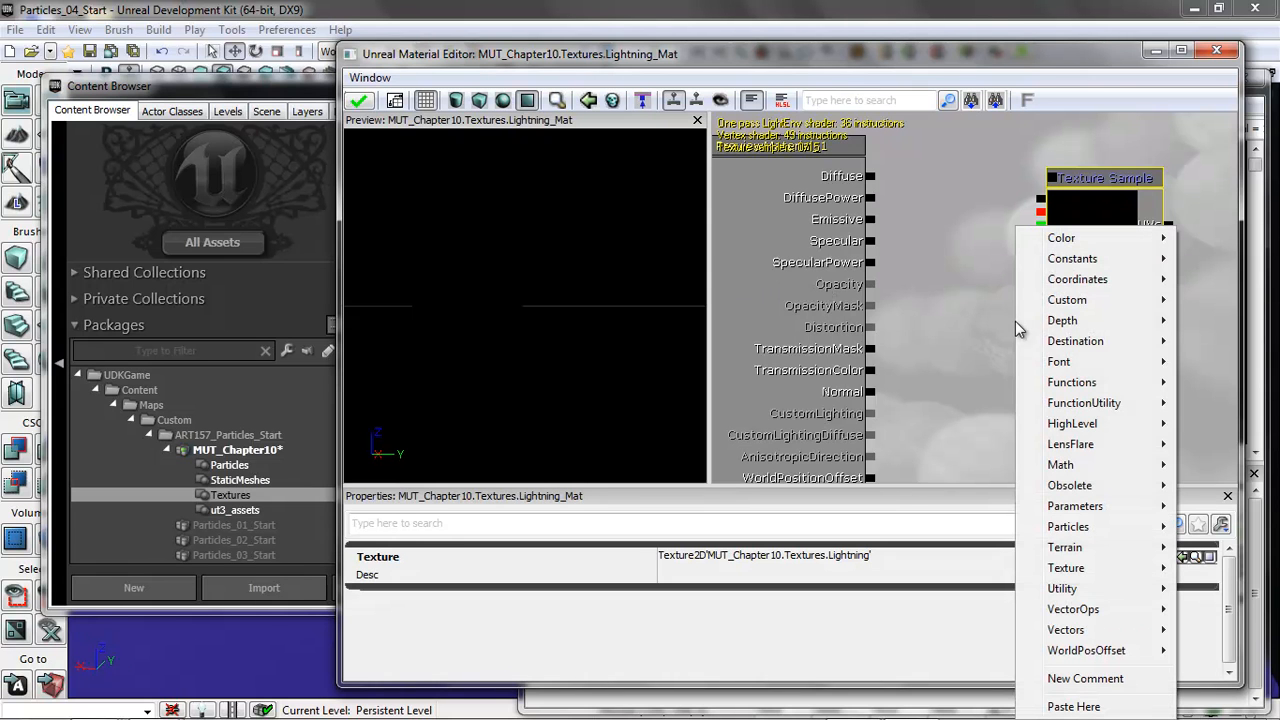
{"action": "mouse_move", "coordinate": [1067, 290]}
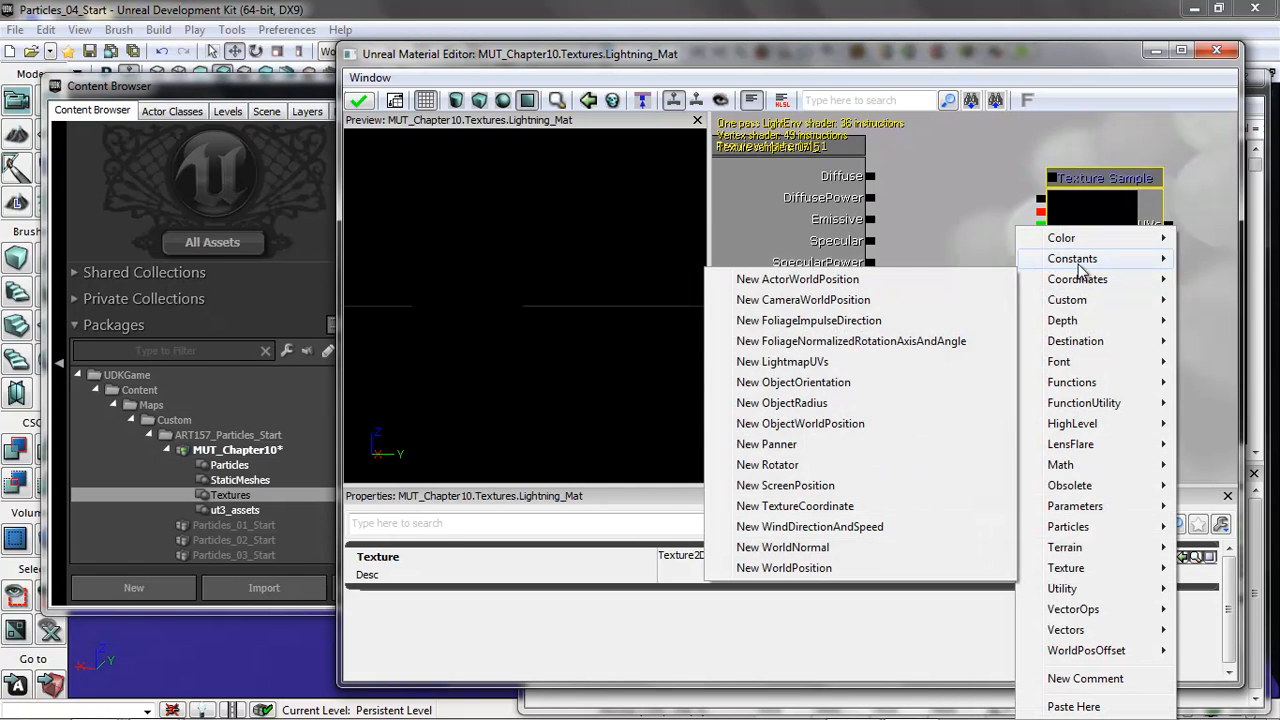
{"action": "mouse_move", "coordinate": [1078, 263]}
{"action": "left_click", "coordinate": [849, 384]}
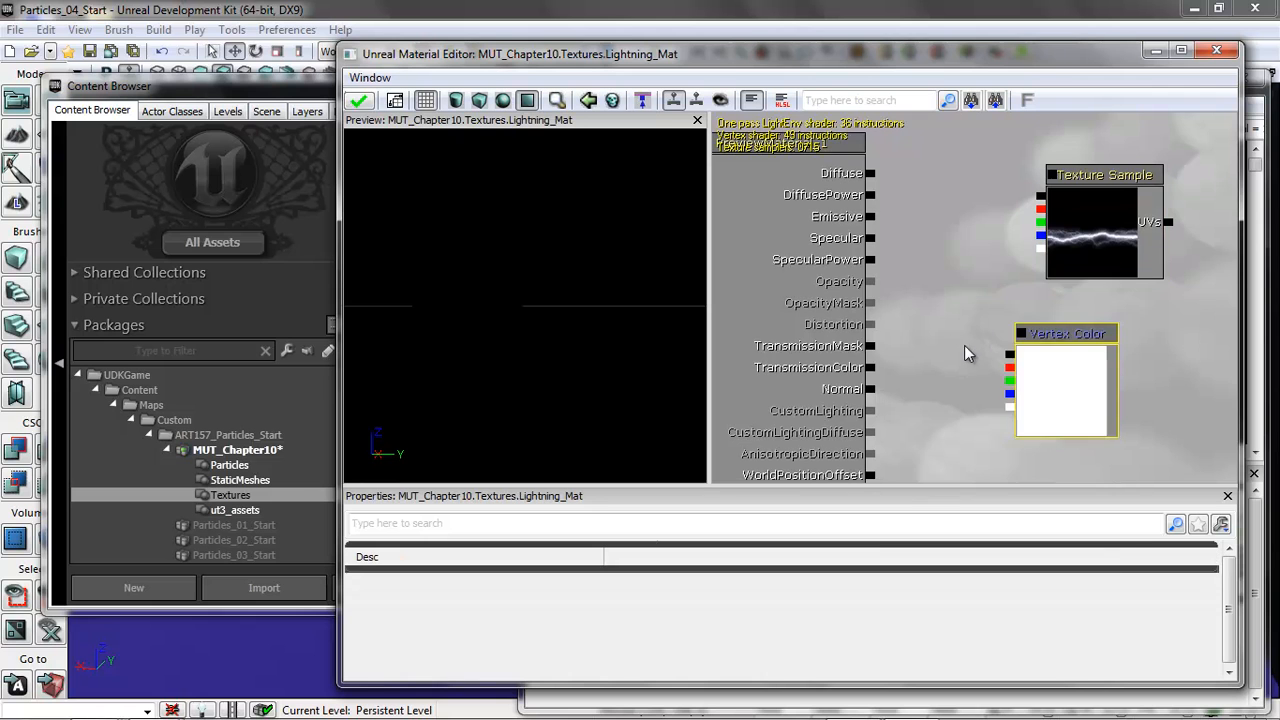
{"action": "right_click", "coordinate": [966, 356]}
{"action": "mouse_move", "coordinate": [1025, 465]}
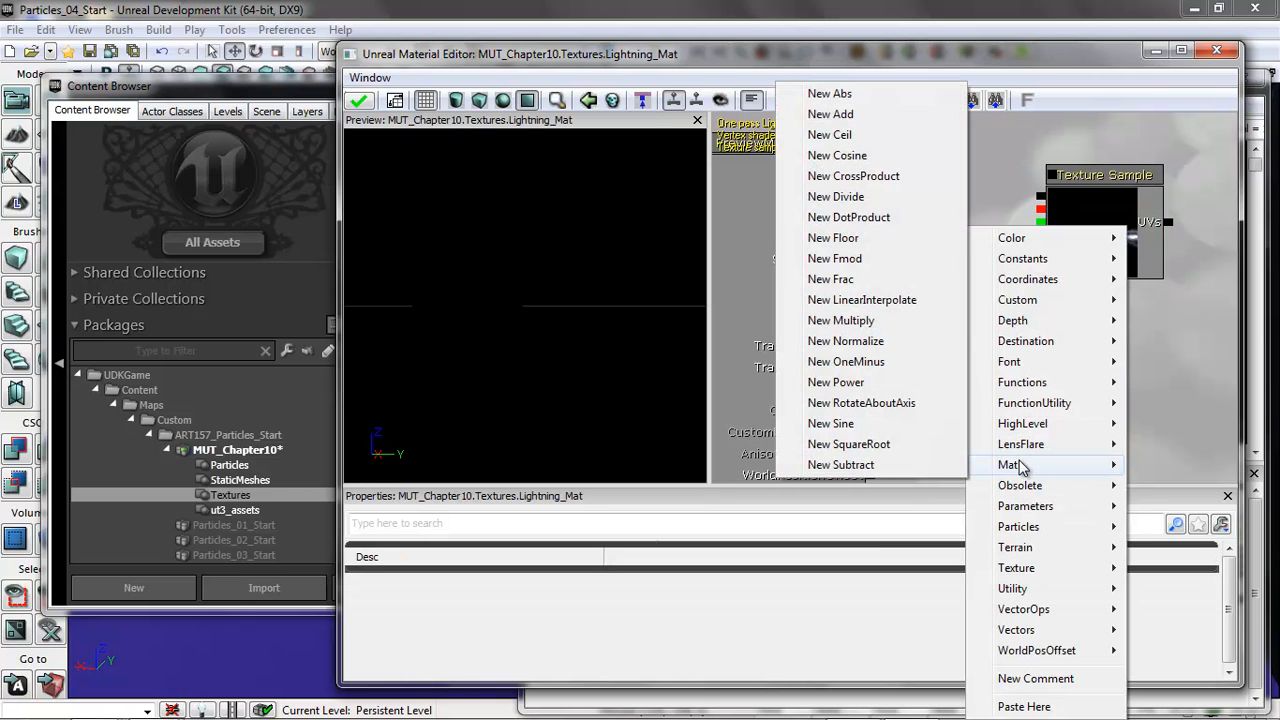
{"action": "left_click", "coordinate": [880, 320]}
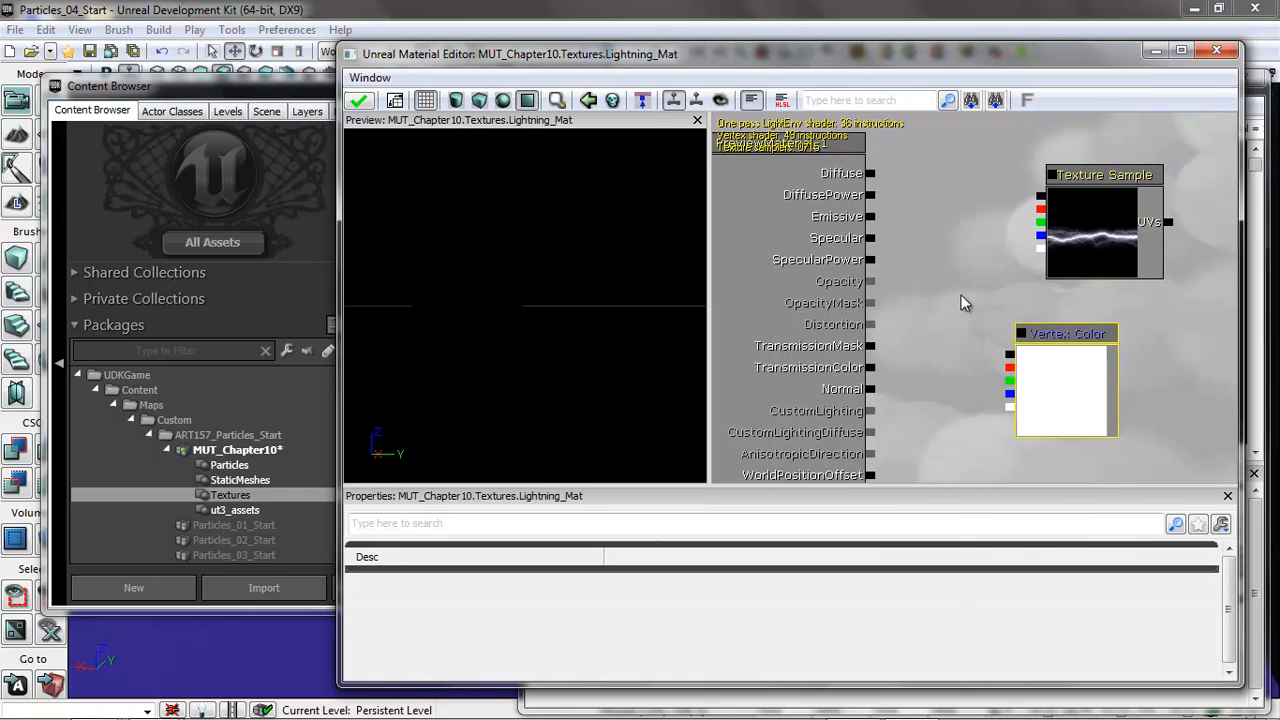
{"action": "right_click", "coordinate": [962, 296]}
{"action": "mouse_move", "coordinate": [1012, 464]}
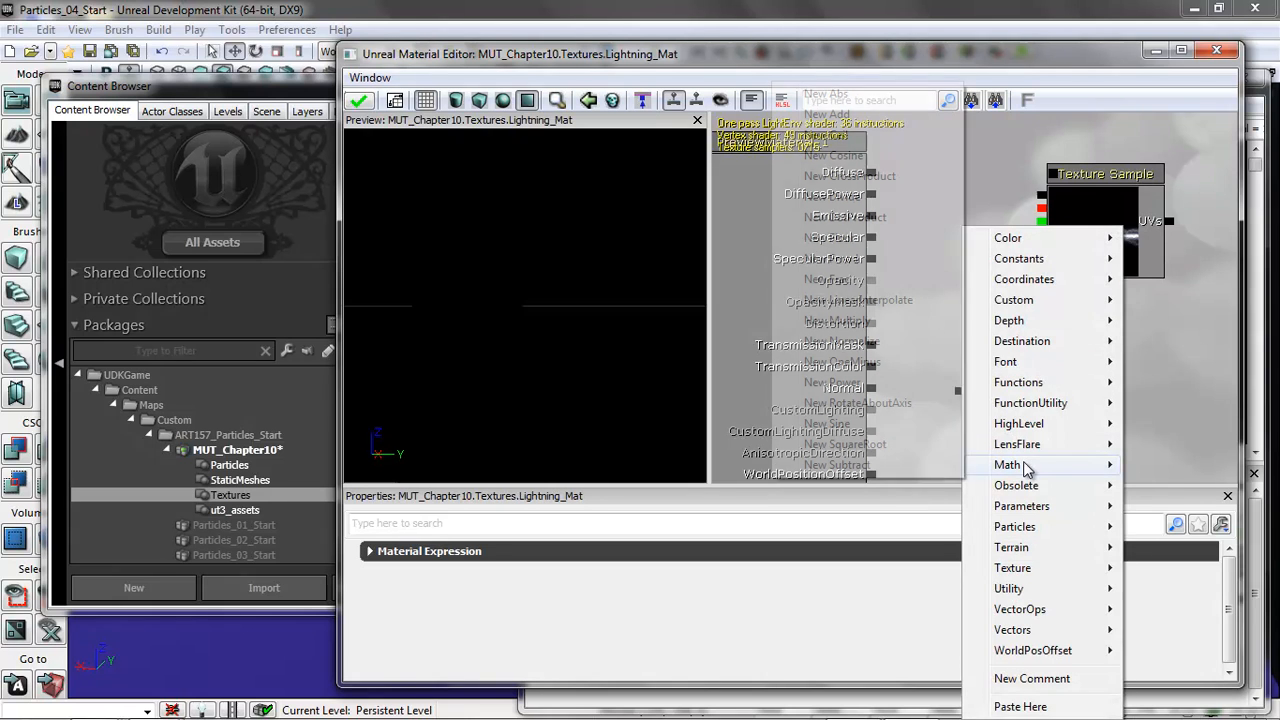
{"action": "left_click", "coordinate": [830, 322]}
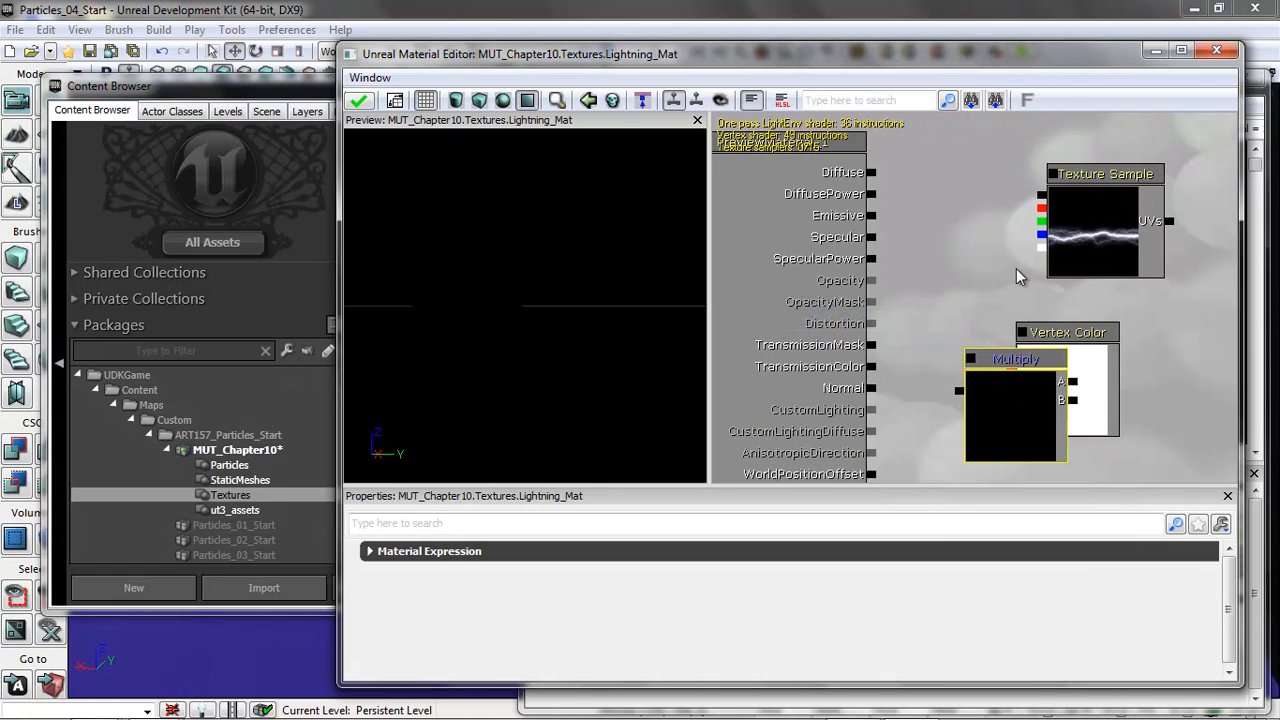
Step: Separate the overlapping Multiply nodes and connect one to the material's Emissive input and the other to Opacity
{"action": "left_click_drag", "start_coordinate": [957, 329], "coordinate": [873, 216]}
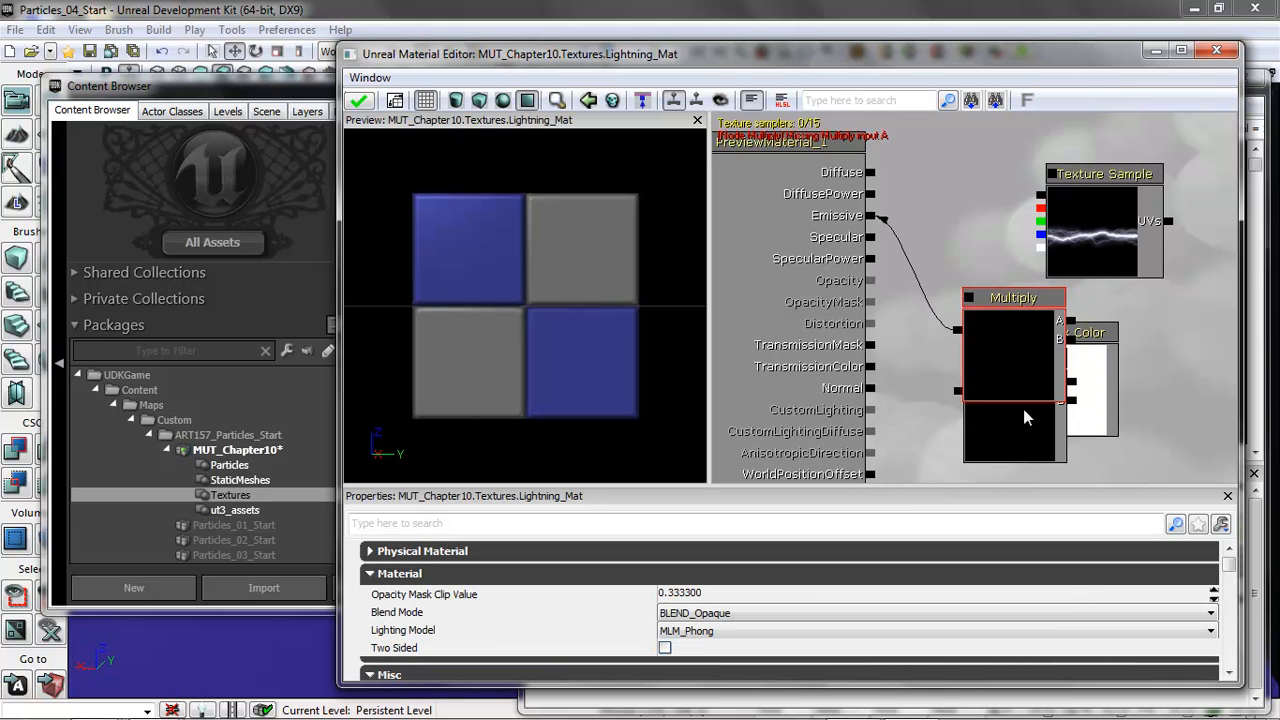
{"action": "left_click_drag", "start_coordinate": [1124, 359], "coordinate": [1074, 318]}
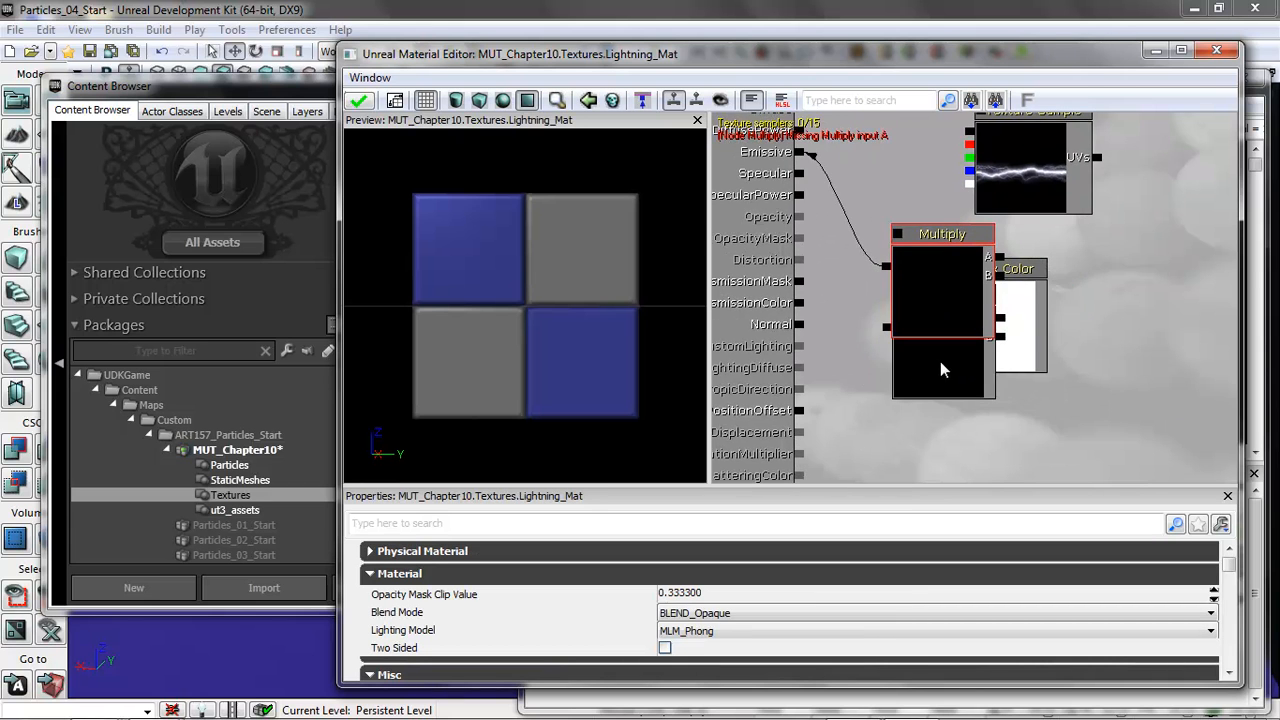
{"action": "left_click", "coordinate": [938, 366]}
{"action": "left_click_drag", "start_coordinate": [937, 367], "coordinate": [918, 439], "text": "ctrl"}
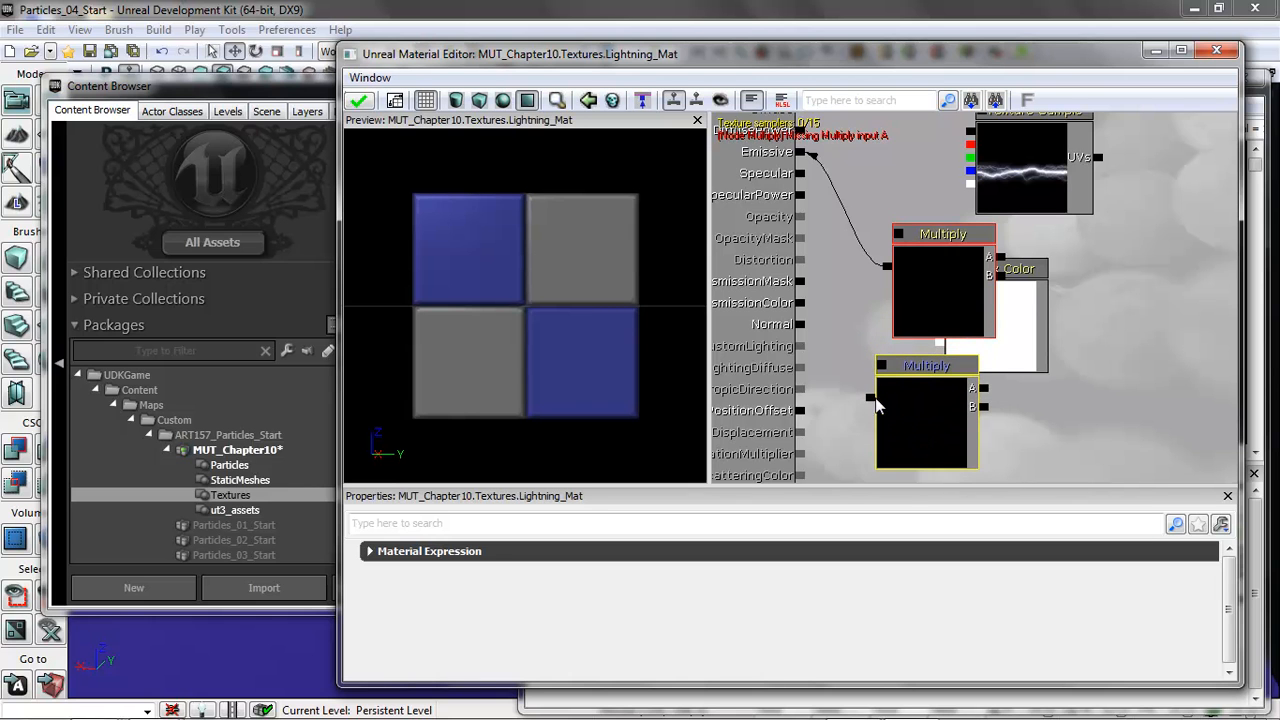
{"action": "left_click_drag", "start_coordinate": [870, 400], "coordinate": [920, 308]}
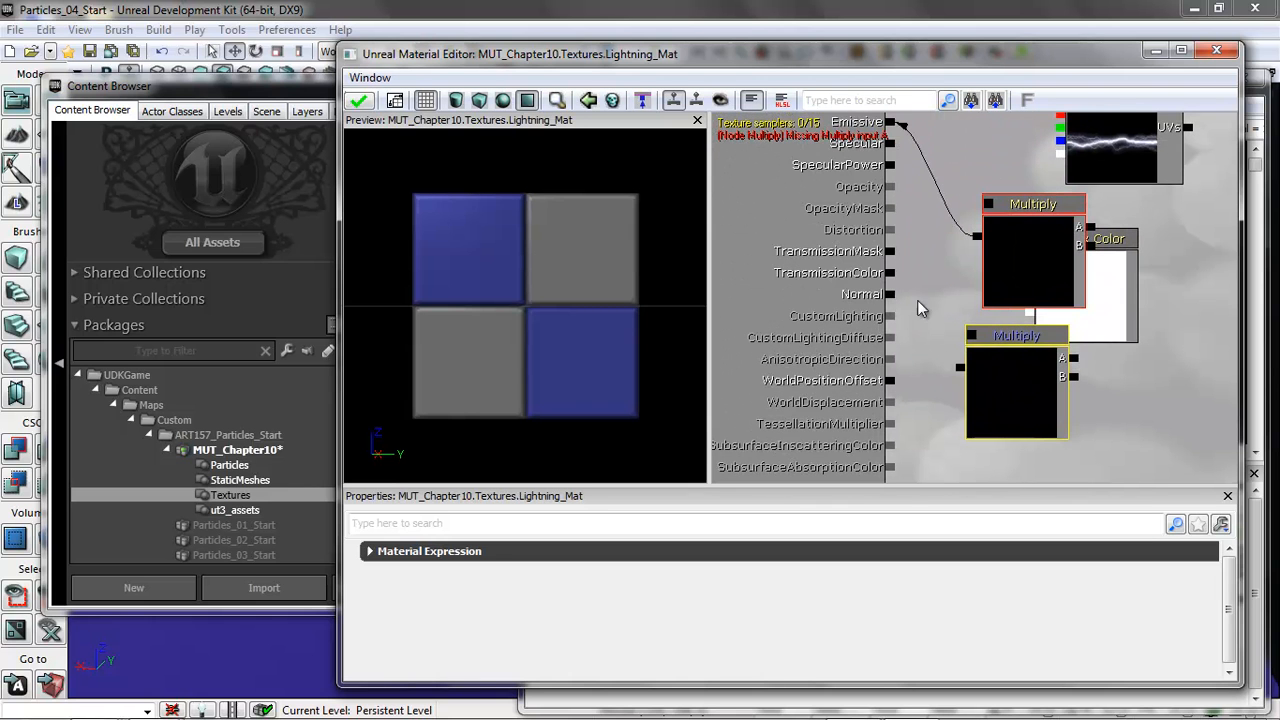
{"action": "left_click_drag", "start_coordinate": [891, 188], "coordinate": [960, 367]}
Step: Reposition the Texture Sample and Vertex Color nodes on the far side of the Multiply nodes, clear of any overlap
{"action": "left_click_drag", "start_coordinate": [1177, 385], "coordinate": [1037, 433]}
{"action": "left_click", "coordinate": [889, 287]}
{"action": "left_click_drag", "start_coordinate": [879, 293], "coordinate": [855, 198]}
{"action": "left_click_drag", "start_coordinate": [1000, 186], "coordinate": [1111, 186]}
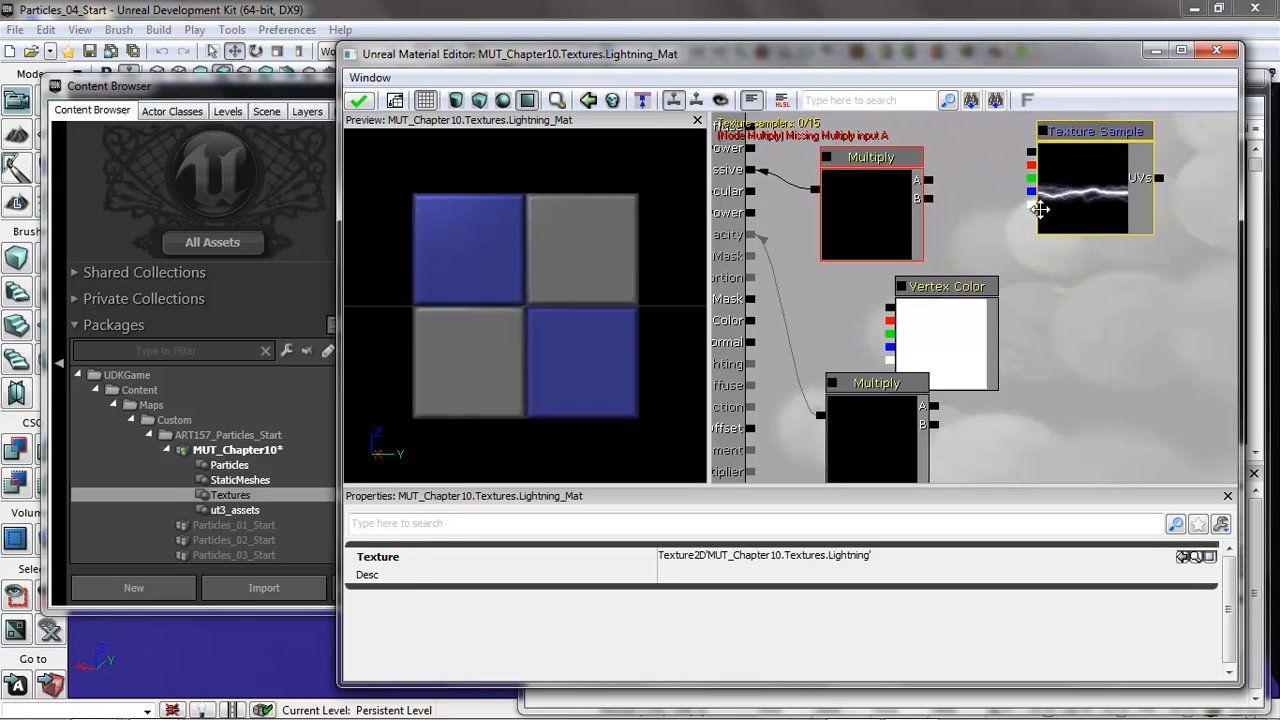
{"action": "left_click", "coordinate": [971, 343]}
{"action": "left_click_drag", "start_coordinate": [951, 334], "coordinate": [1127, 366]}
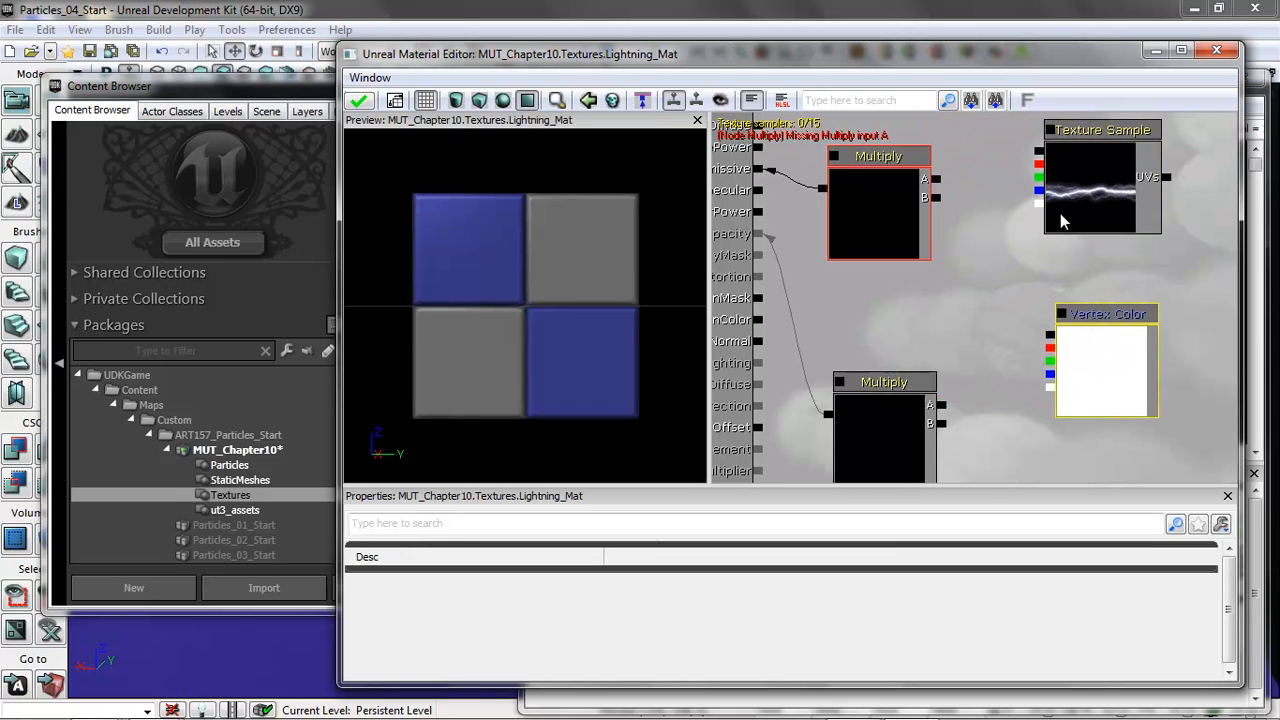
Step: Wire the Texture Sample and Vertex Color outputs to the Emissive Multiply's A and B, and their alphas to the Opacity Multiply's A and B
{"action": "left_click_drag", "start_coordinate": [1036, 154], "coordinate": [937, 179]}
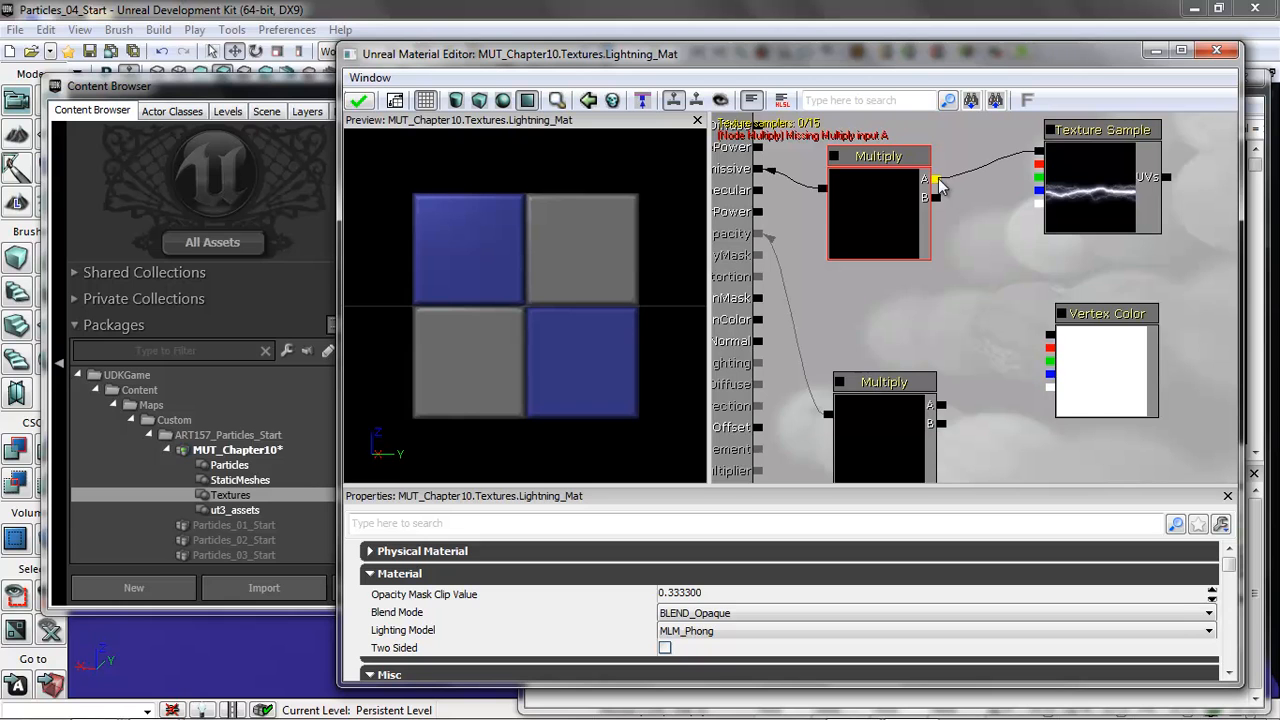
{"action": "mouse_move", "coordinate": [1032, 331]}
{"action": "left_mouse_down"}
{"action": "mouse_move", "coordinate": [949, 243]}
{"action": "mouse_move", "coordinate": [1016, 335]}
{"action": "left_mouse_up"}
{"action": "left_click_drag", "start_coordinate": [920, 202], "coordinate": [1034, 342]}
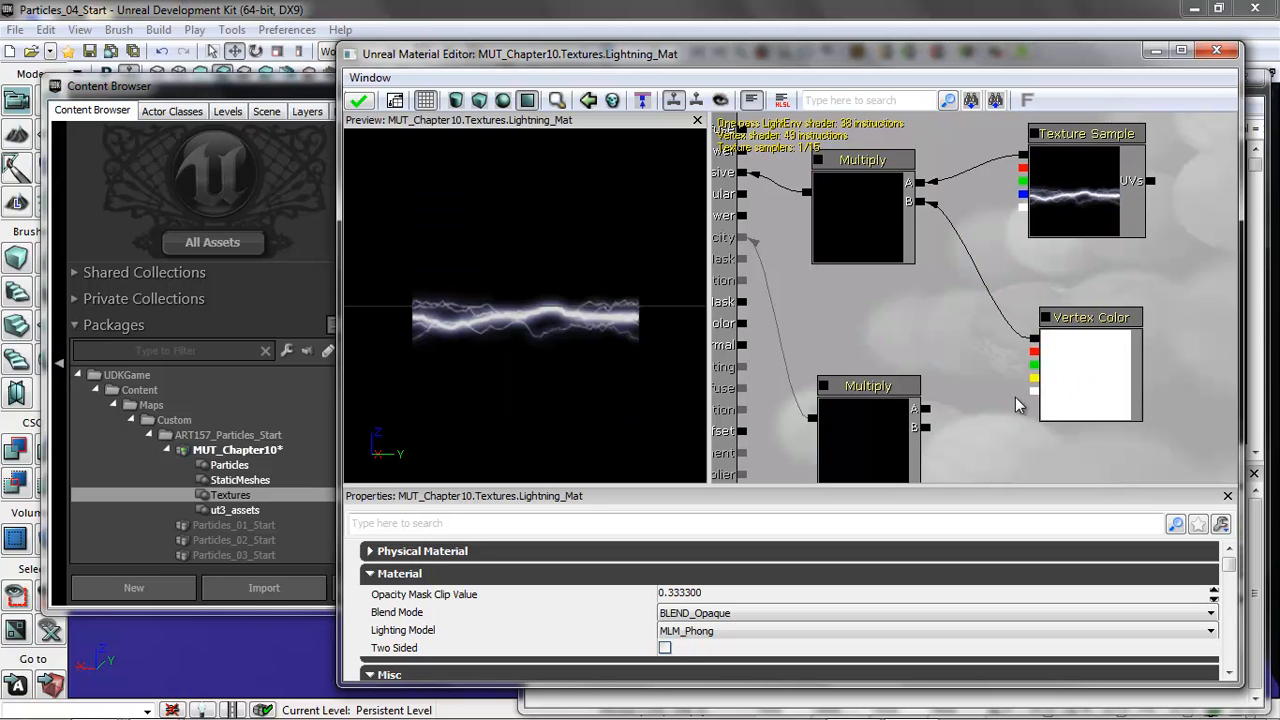
{"action": "left_click_drag", "start_coordinate": [1034, 390], "coordinate": [926, 427]}
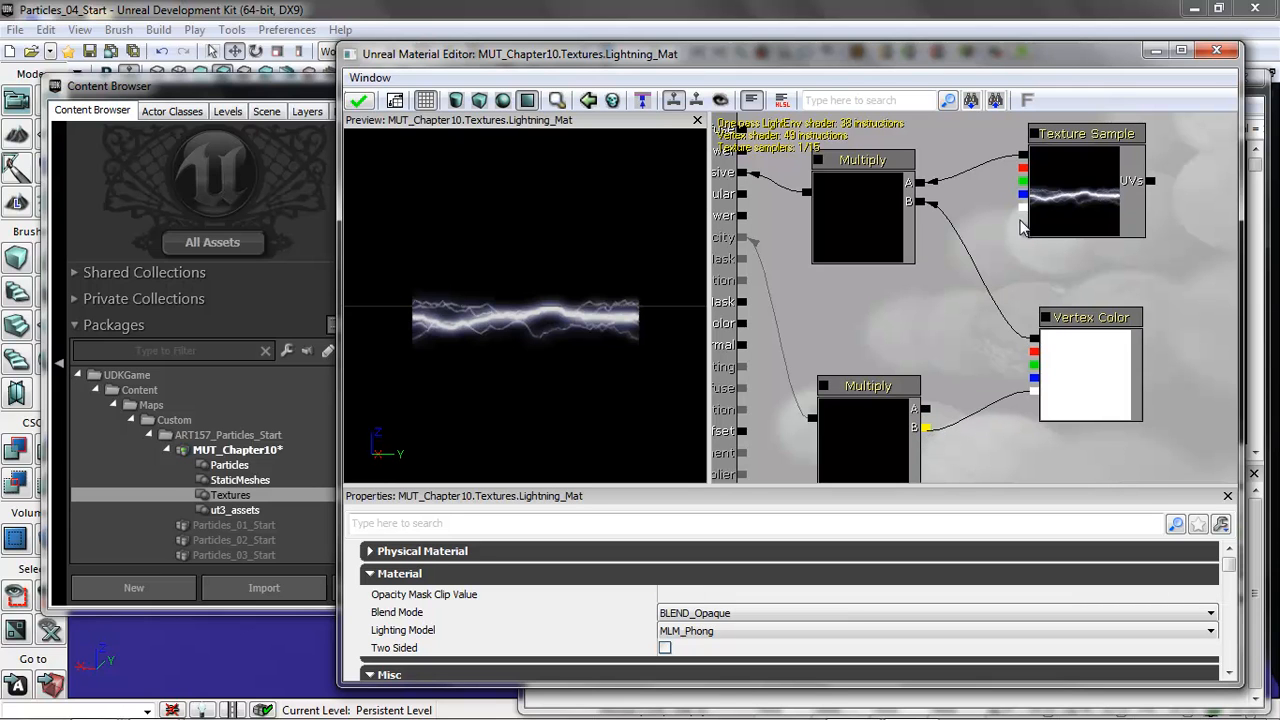
{"action": "left_click_drag", "start_coordinate": [1022, 208], "coordinate": [927, 411]}
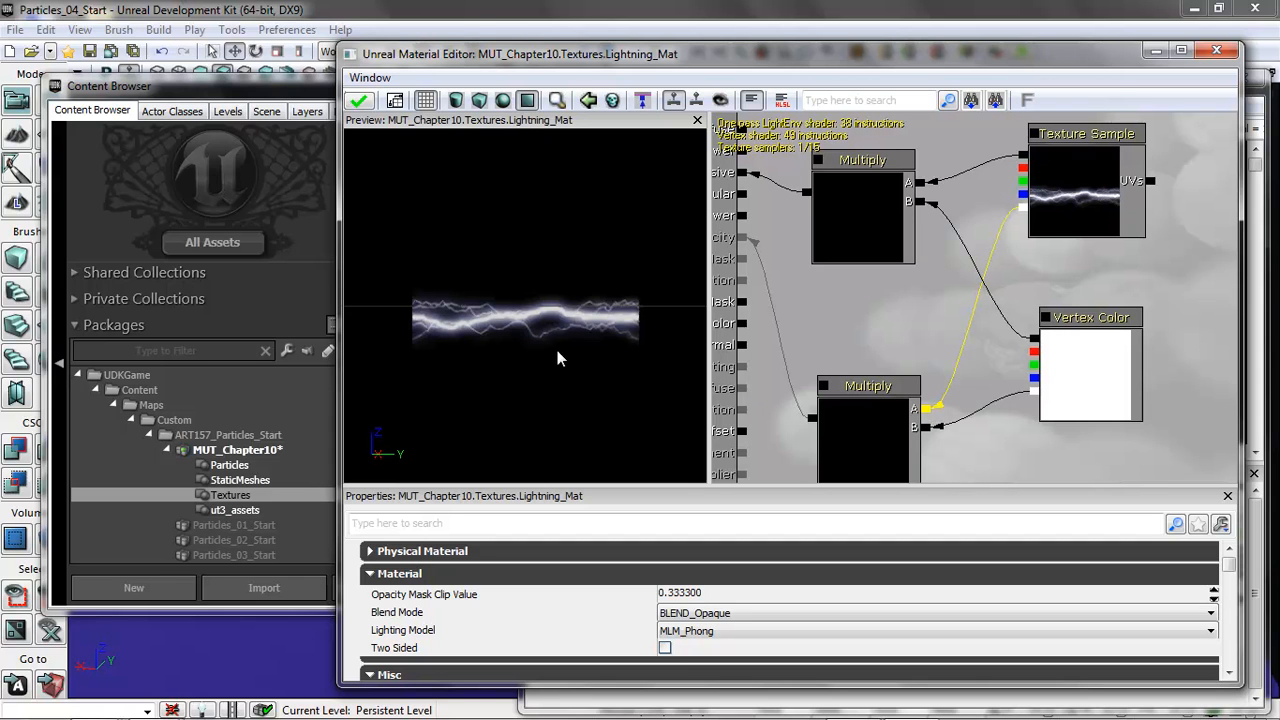
Step: Set Lightning_Mat's blend mode to BLEND_Additive and its lighting model to MLM_Unlit, apply the material and minimize its editor
{"action": "left_click_drag", "start_coordinate": [527, 330], "coordinate": [612, 330]}
{"action": "left_click", "coordinate": [744, 614]}
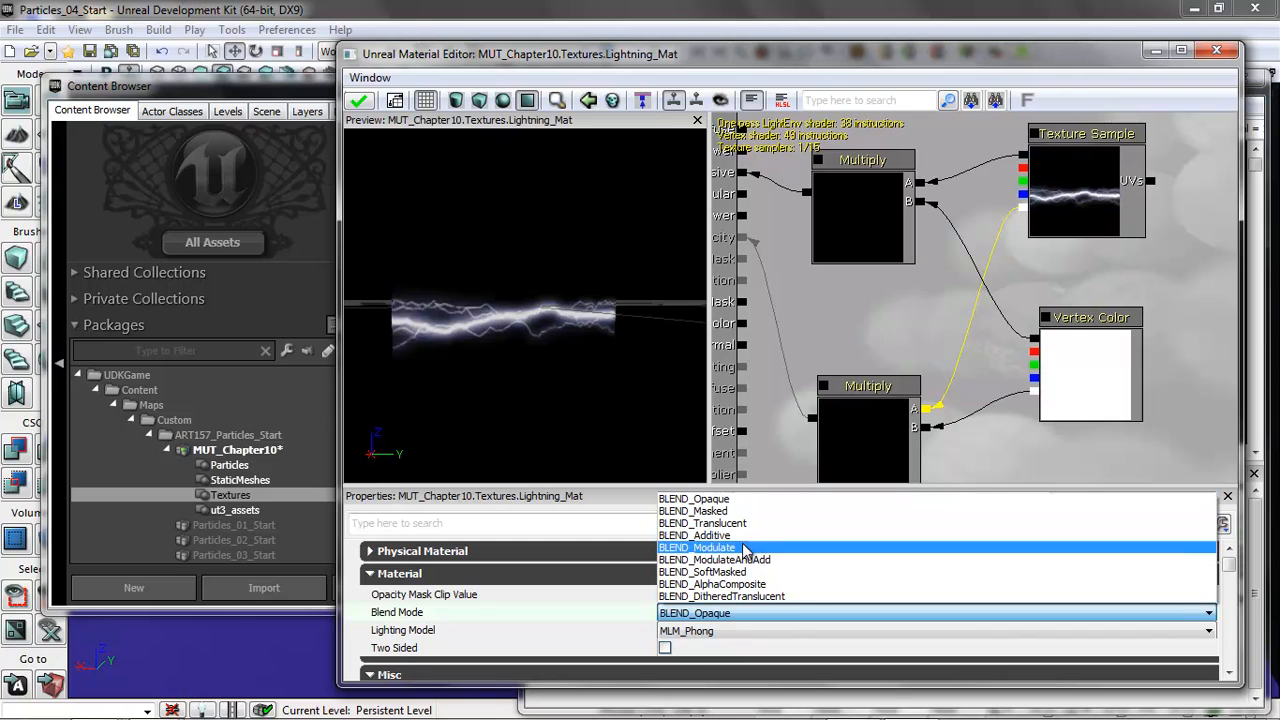
{"action": "left_click", "coordinate": [722, 638]}
{"action": "left_click", "coordinate": [716, 632]}
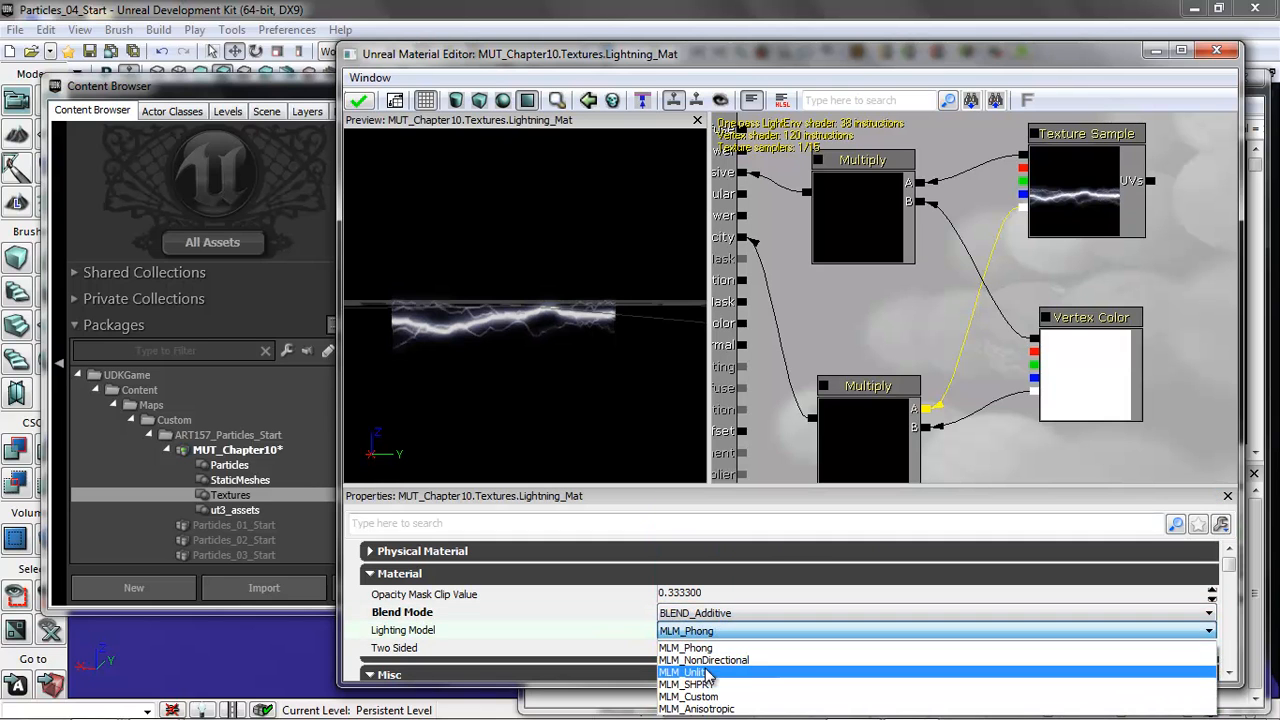
{"action": "left_click", "coordinate": [707, 673]}
{"action": "left_click_drag", "start_coordinate": [540, 366], "coordinate": [424, 152]}
{"action": "left_click", "coordinate": [360, 101]}
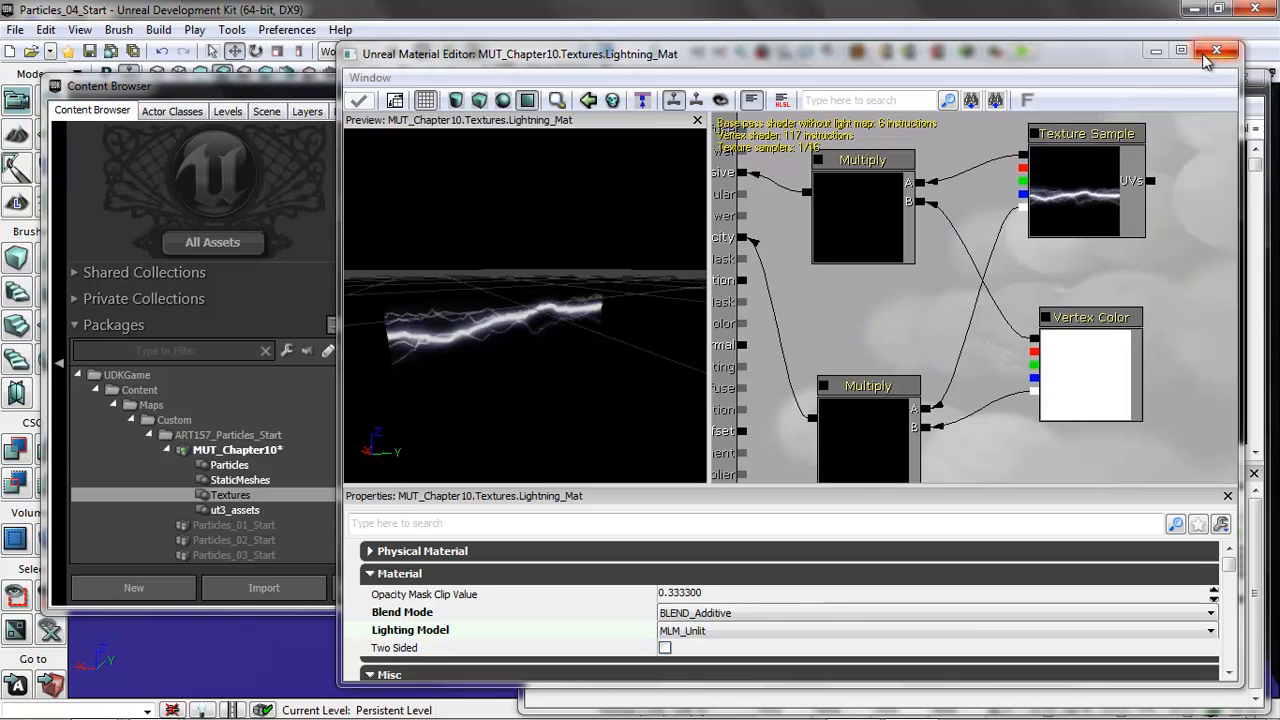
{"action": "left_click", "coordinate": [1156, 50]}
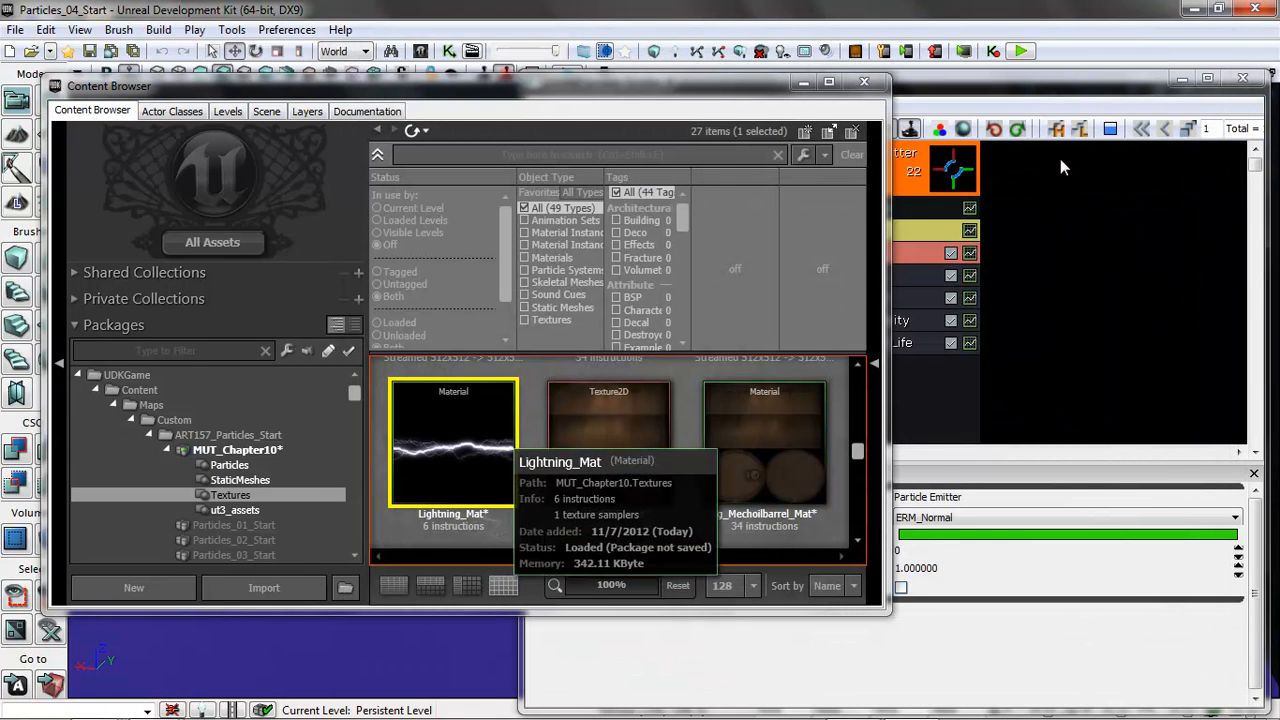
Step: Assign Lightning_Mat as the material of Emitter_4's Required module and minimize the Content Browser
{"action": "left_click", "coordinate": [1004, 93]}
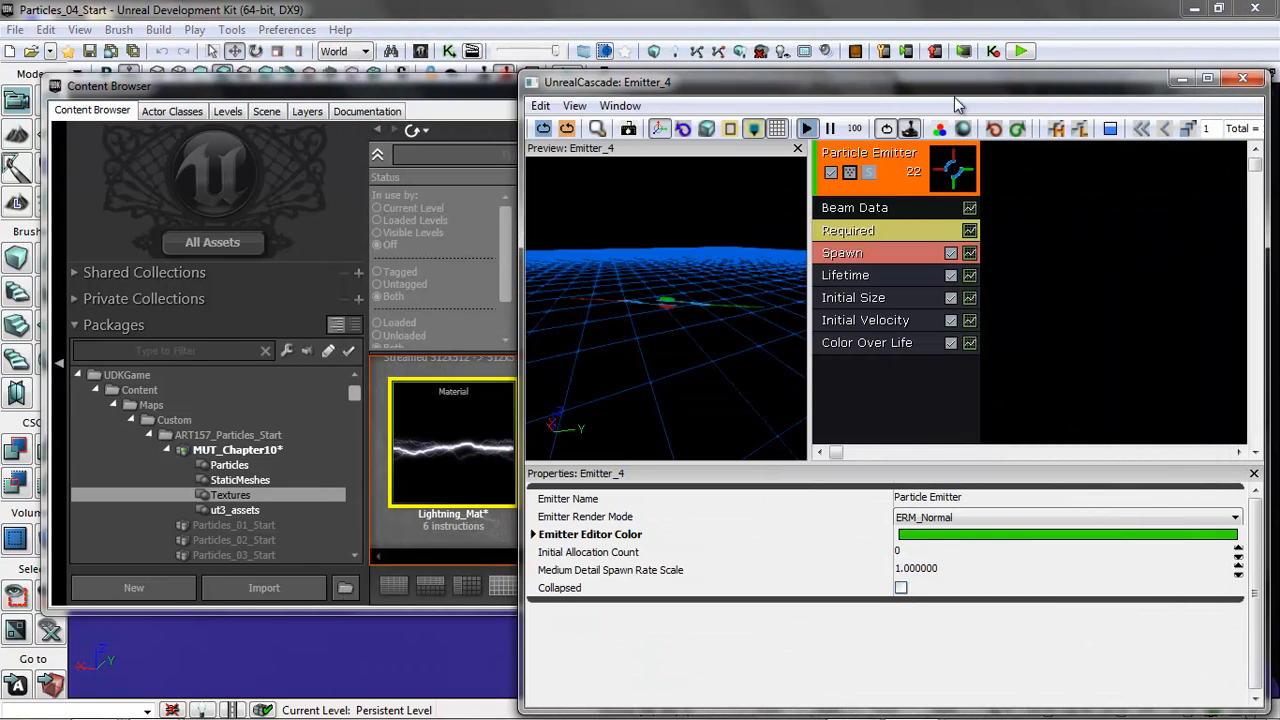
{"action": "left_click", "coordinate": [866, 230]}
{"action": "left_click", "coordinate": [1208, 513]}
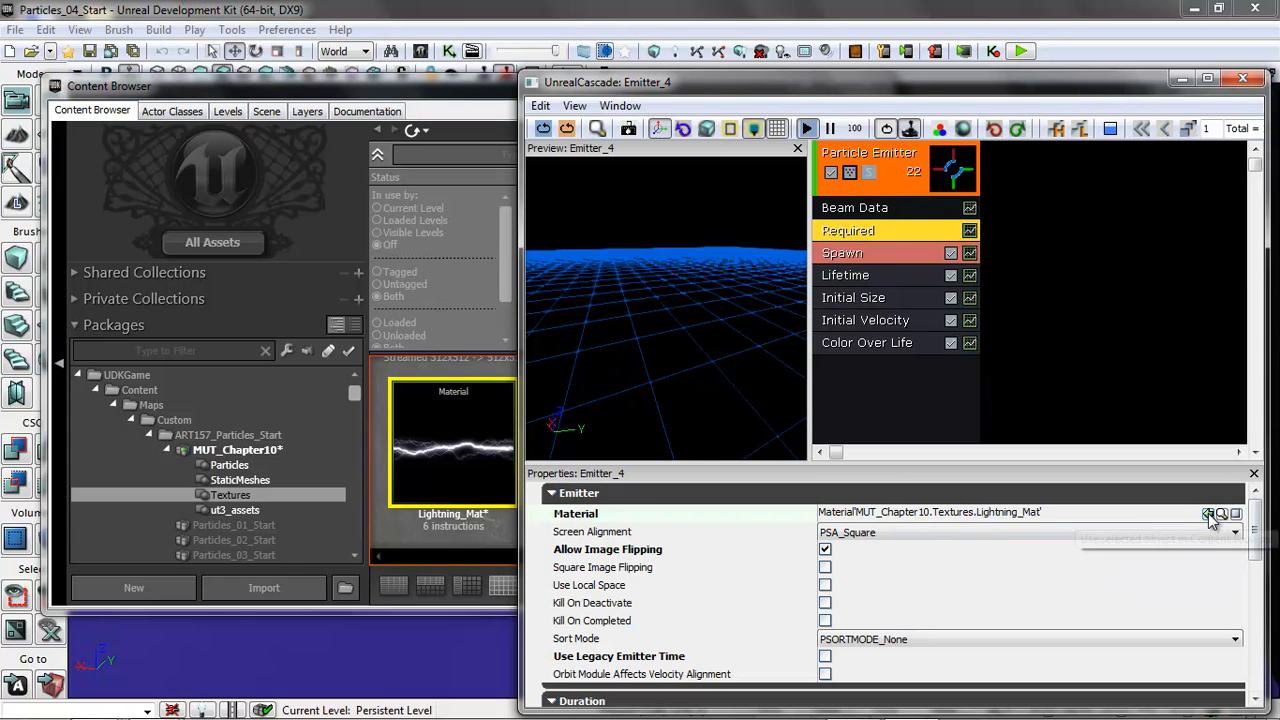
{"action": "left_click_drag", "start_coordinate": [662, 335], "coordinate": [684, 392]}
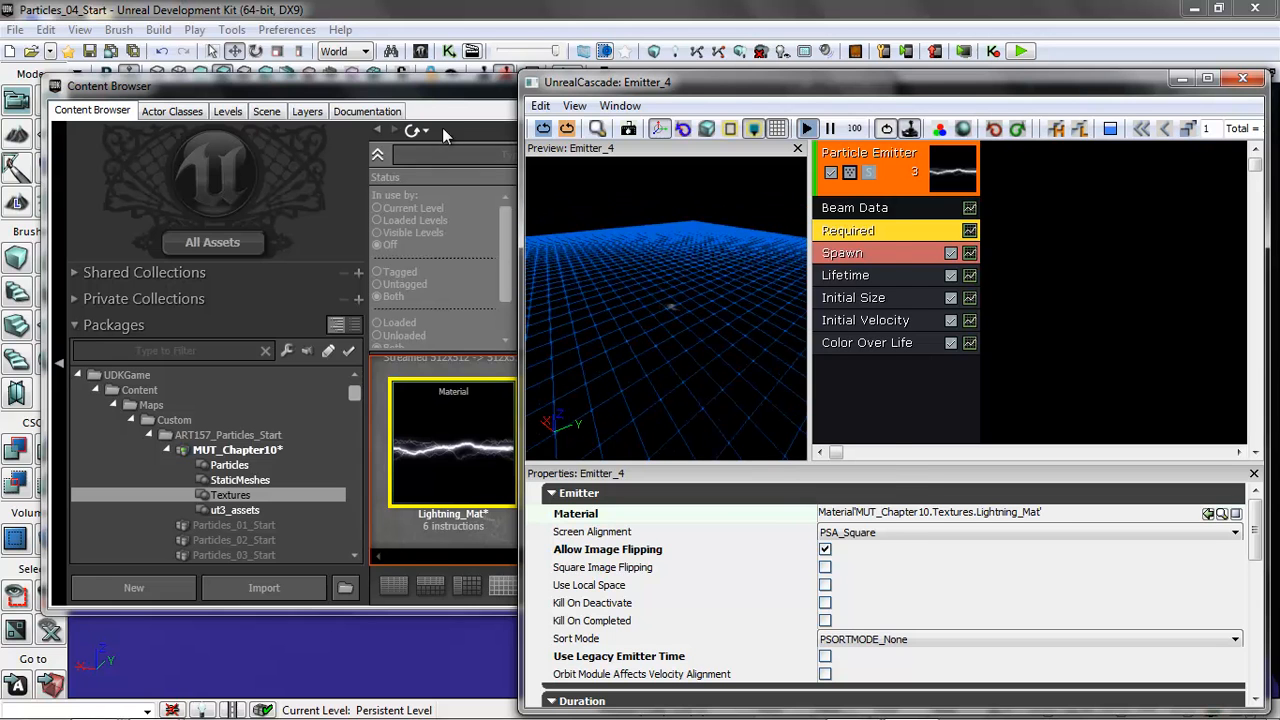
{"action": "left_click", "coordinate": [434, 101]}
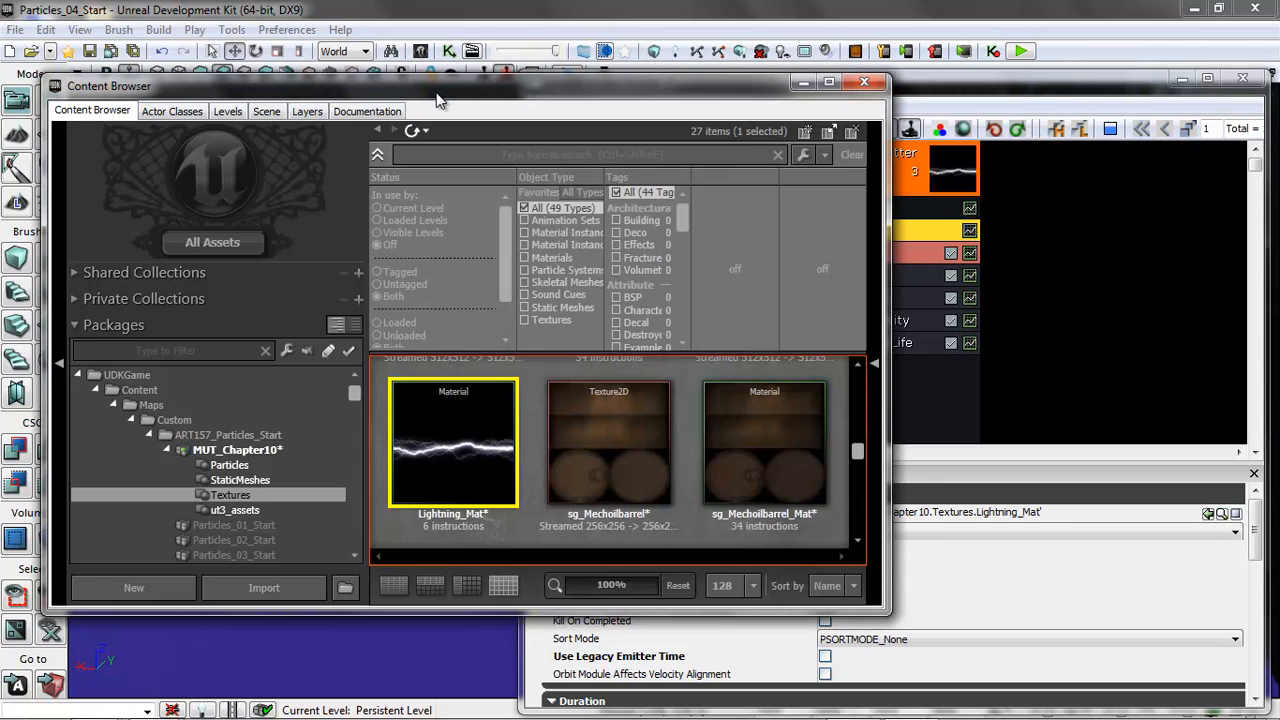
{"action": "left_click", "coordinate": [803, 83]}
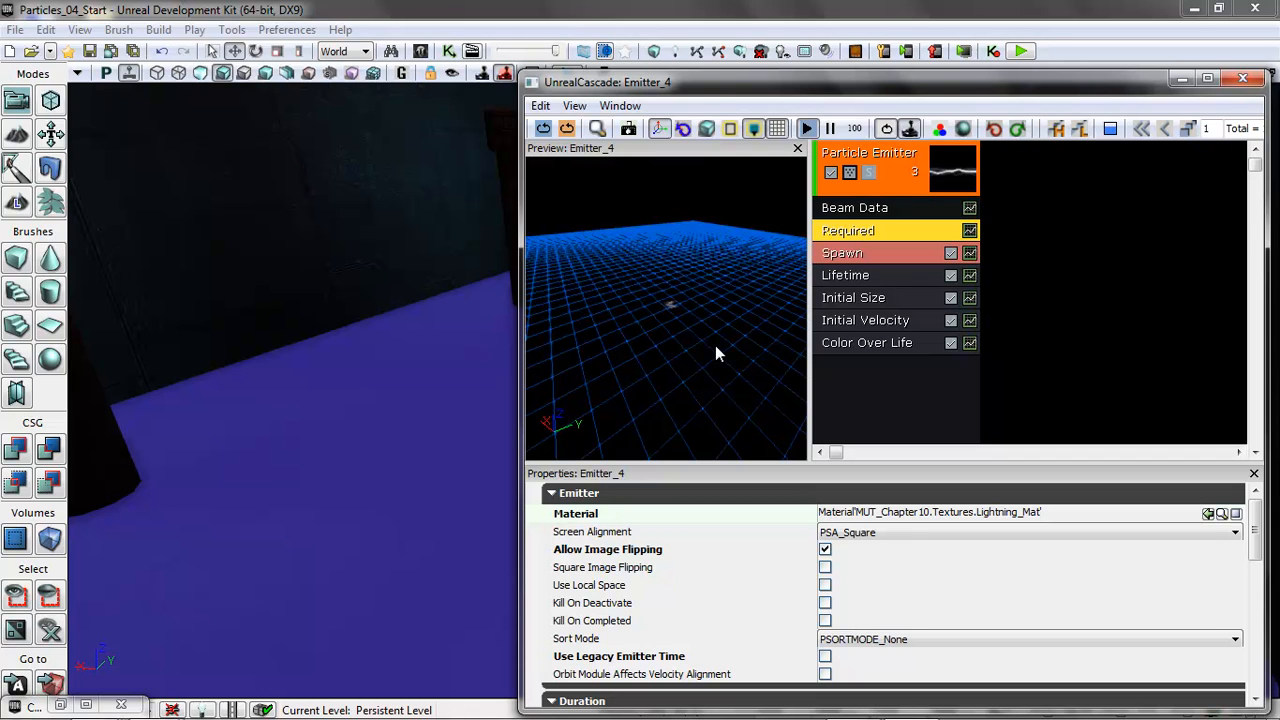
Step: Add a beam Source module to Emitter_4's particle emitter
{"action": "left_click", "coordinate": [885, 381]}
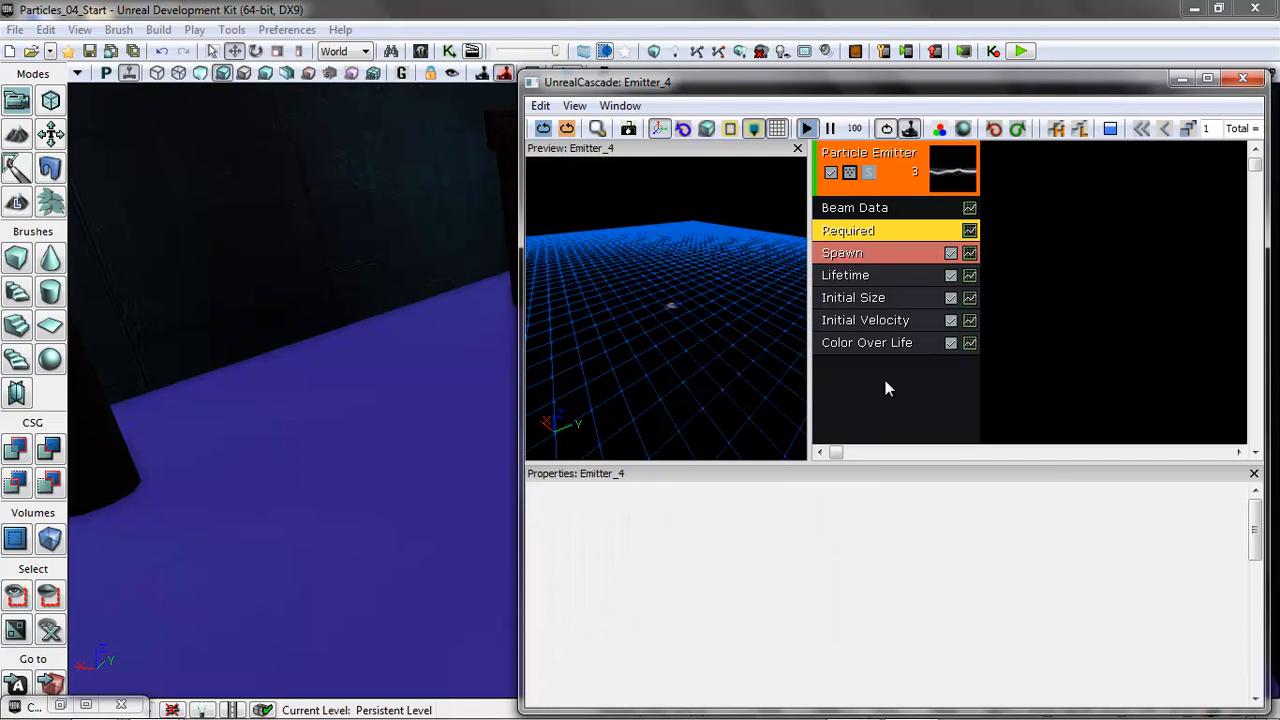
{"action": "right_click", "coordinate": [885, 388]}
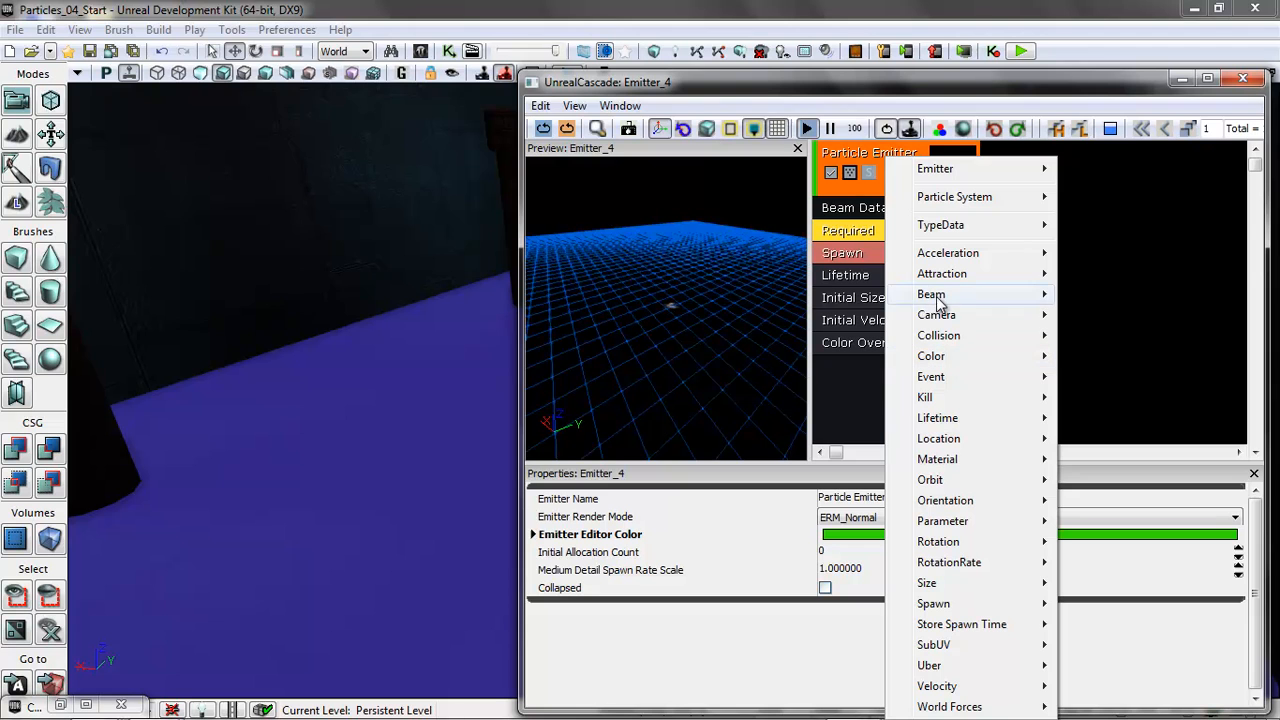
{"action": "mouse_move", "coordinate": [935, 296]}
{"action": "left_click", "coordinate": [1100, 336]}
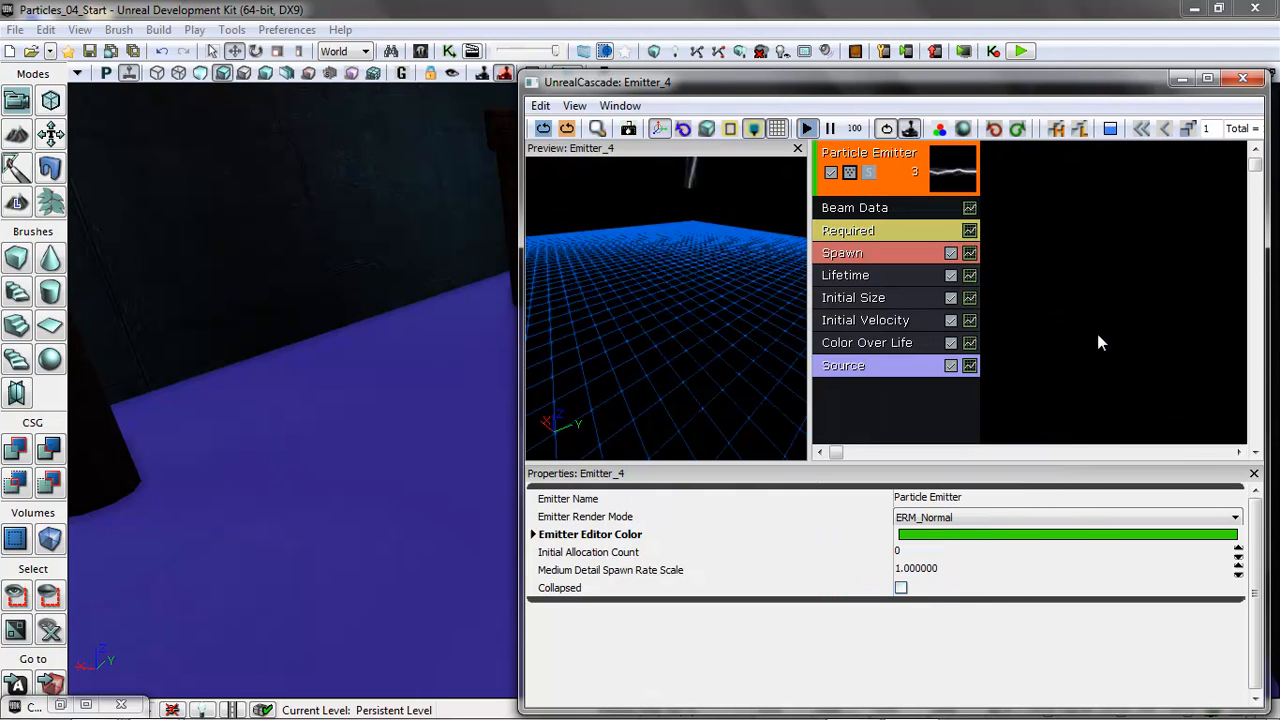
{"action": "left_click_drag", "start_coordinate": [695, 244], "coordinate": [729, 174]}
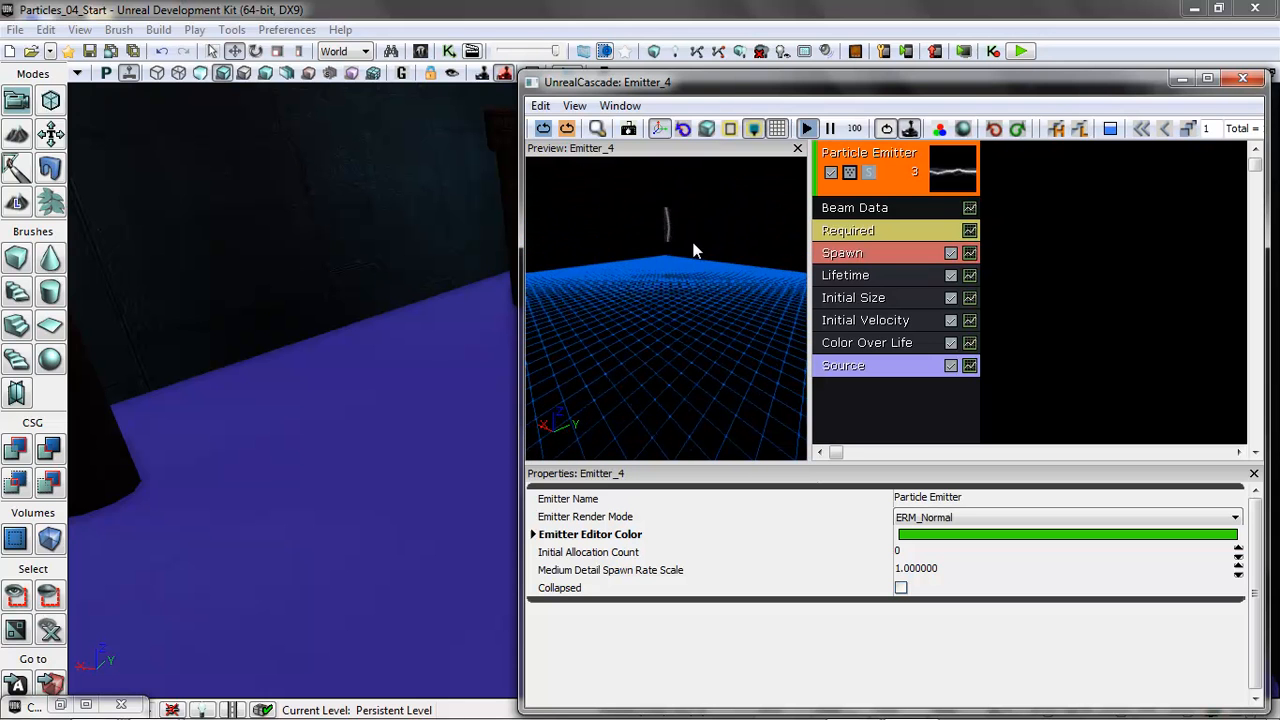
Step: Make the beam Source absolute and set its constant position to X 0, Y 0, Z 752
{"action": "left_click", "coordinate": [890, 367]}
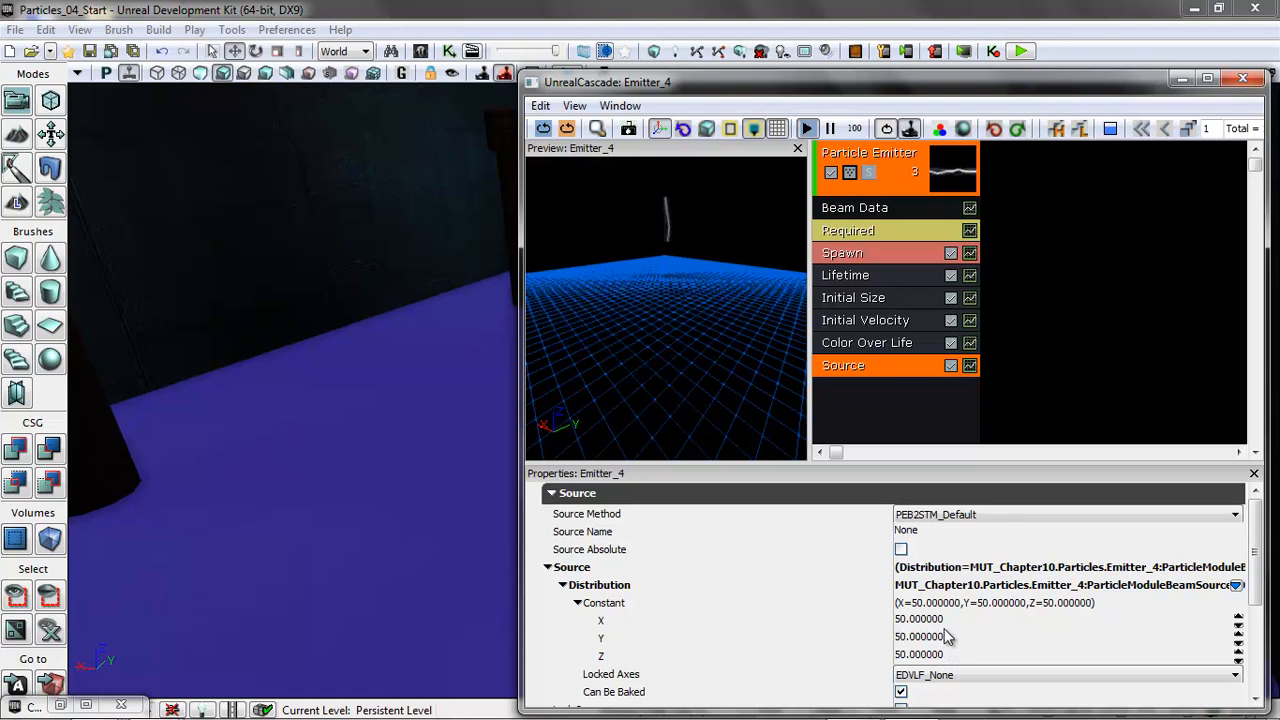
{"action": "left_click", "coordinate": [901, 550]}
{"action": "left_click", "coordinate": [933, 621]}
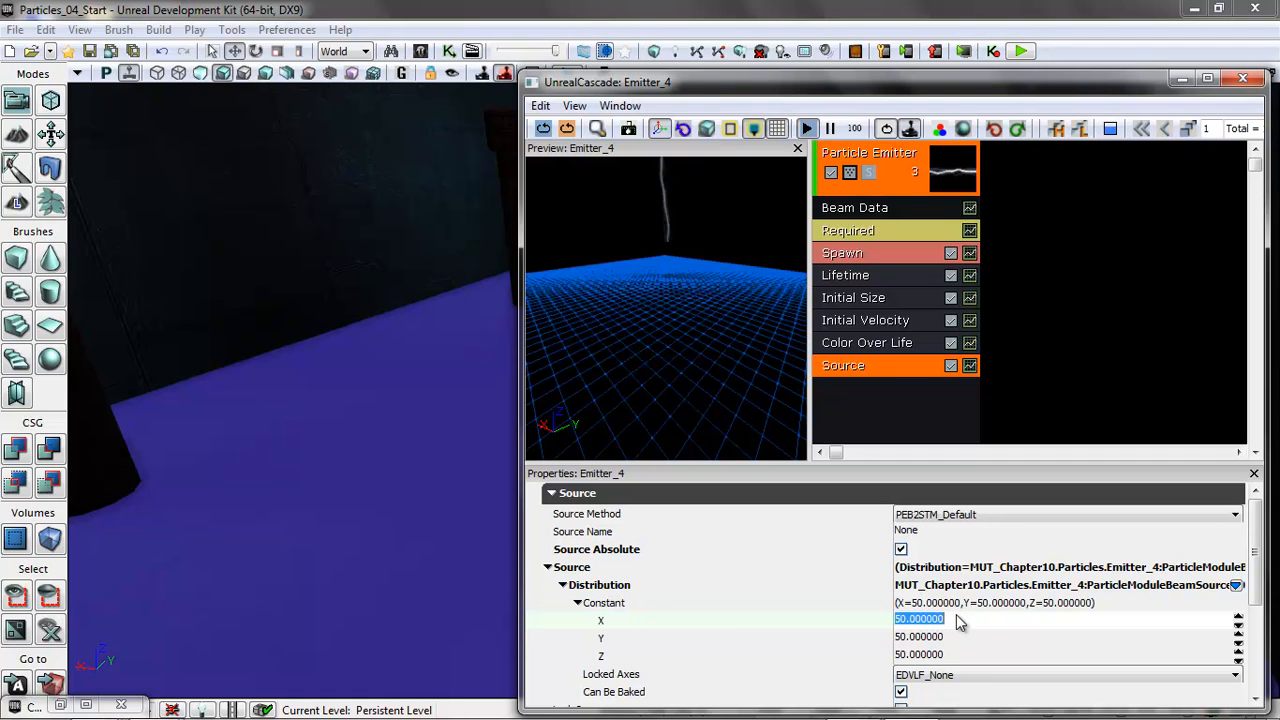
{"action": "type", "text": "0"}
{"action": "key", "text": "Tab"}
{"action": "type", "text": "0"}
{"action": "key", "text": "Tab"}
{"action": "type", "text": "752"}
{"action": "key", "text": "Return"}
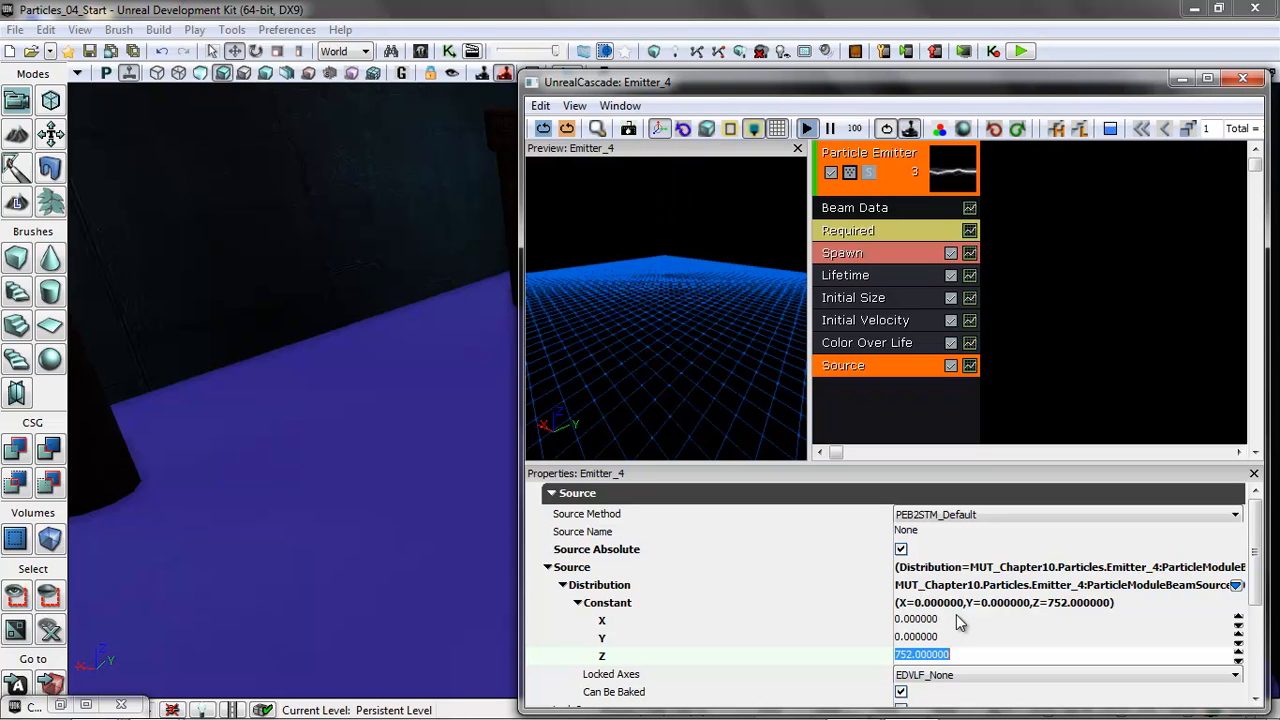
{"action": "mouse_move", "coordinate": [713, 358]}
{"action": "left_mouse_down"}
{"action": "mouse_move", "coordinate": [713, 390]}
{"action": "mouse_move", "coordinate": [709, 375]}
{"action": "left_mouse_up"}
{"action": "right_click_drag", "start_coordinate": [709, 367], "coordinate": [800, 459]}
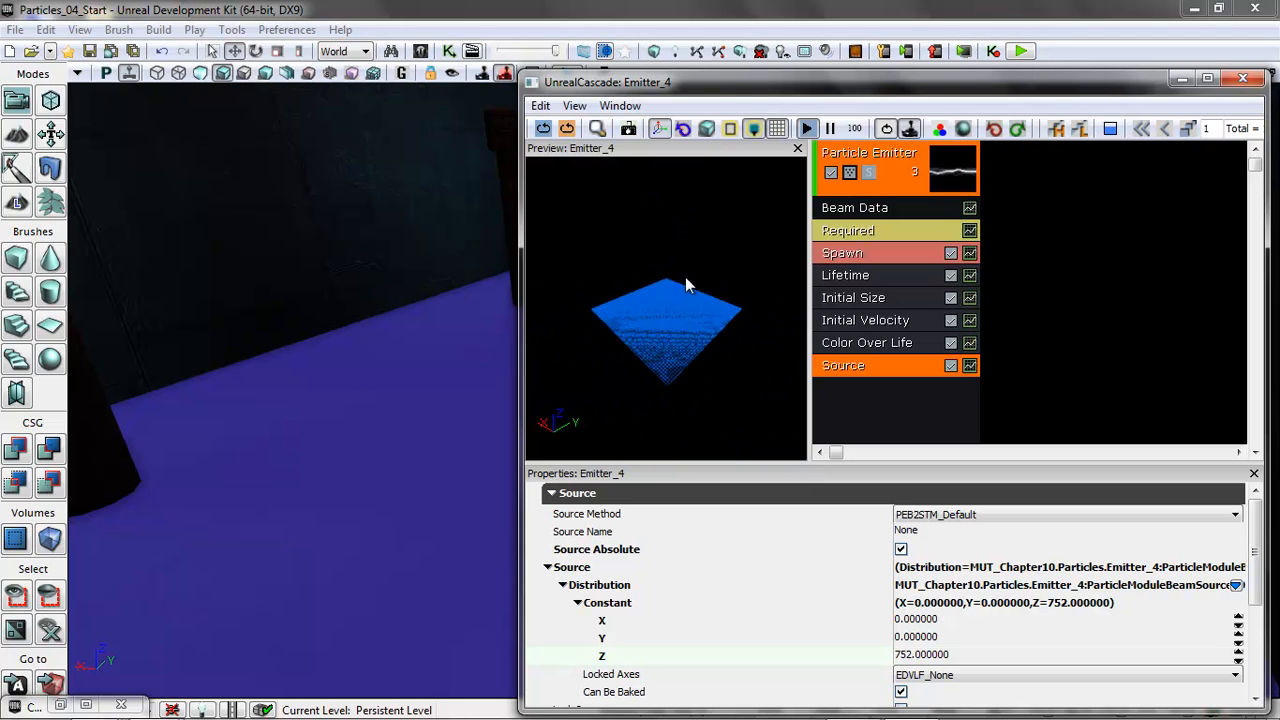
Step: Add a beam Target module to Emitter_4's particle emitter
{"action": "right_click_drag", "start_coordinate": [437, 388], "coordinate": [603, 74]}
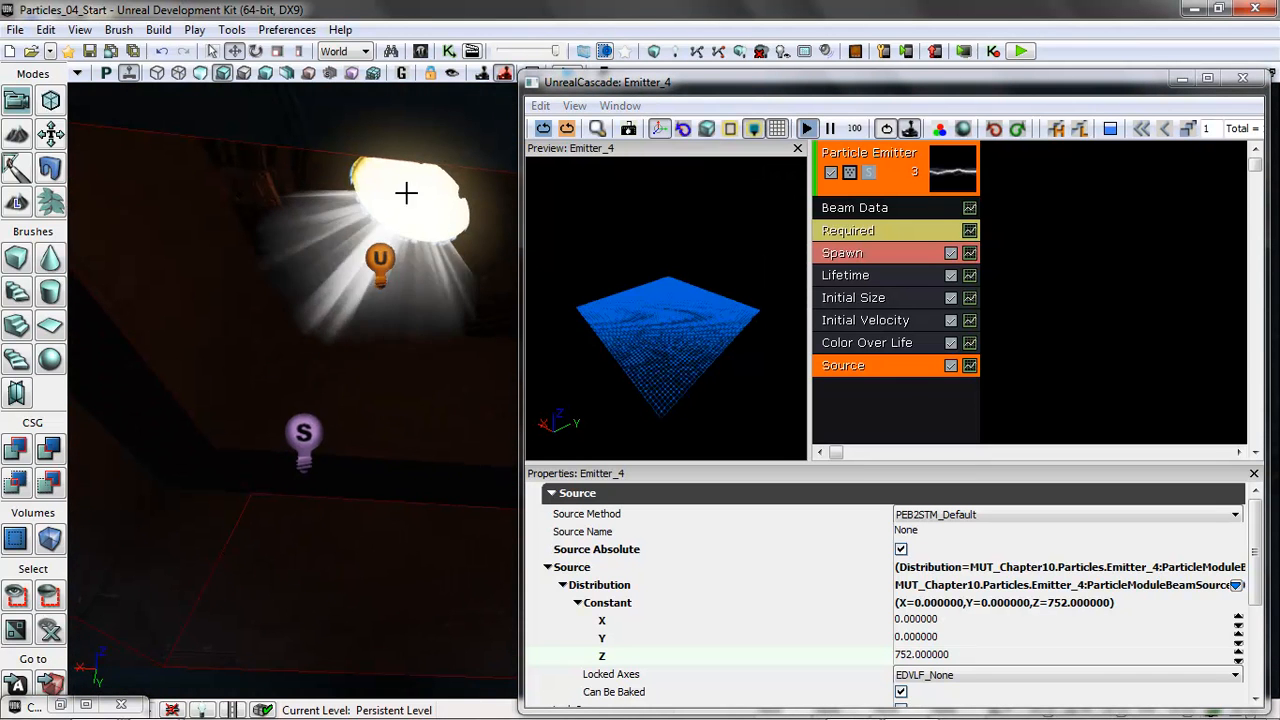
{"action": "right_click_drag", "start_coordinate": [426, 463], "coordinate": [434, 704]}
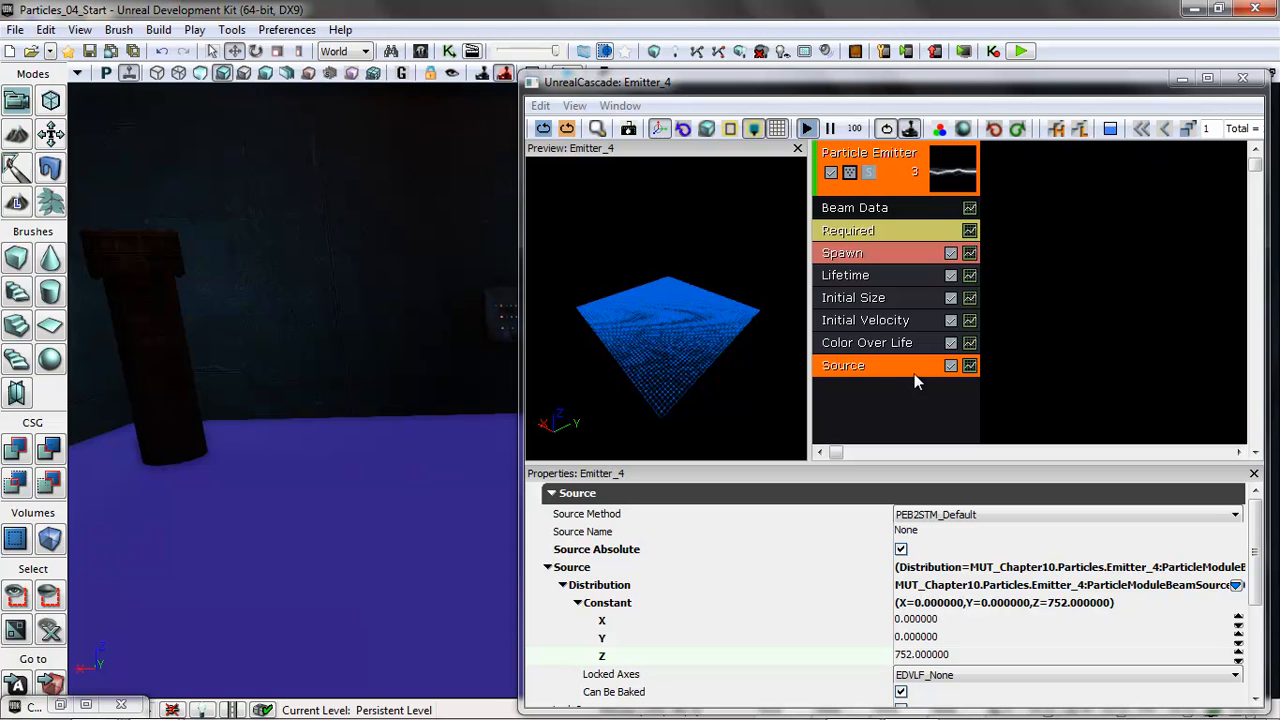
{"action": "right_click", "coordinate": [891, 396]}
{"action": "mouse_move", "coordinate": [951, 298]}
{"action": "left_click", "coordinate": [1134, 358]}
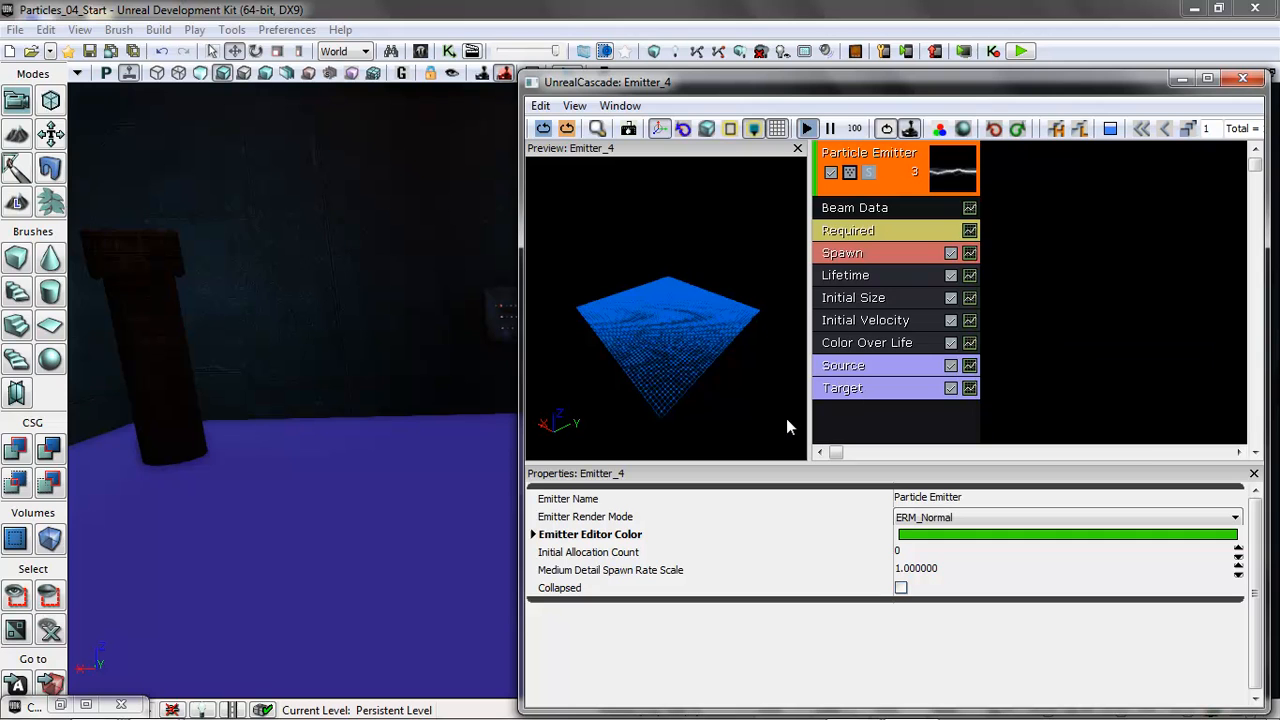
Step: Make the beam Target absolute and set its constant position to X 340, Y 340, Z 0
{"action": "left_click", "coordinate": [862, 388]}
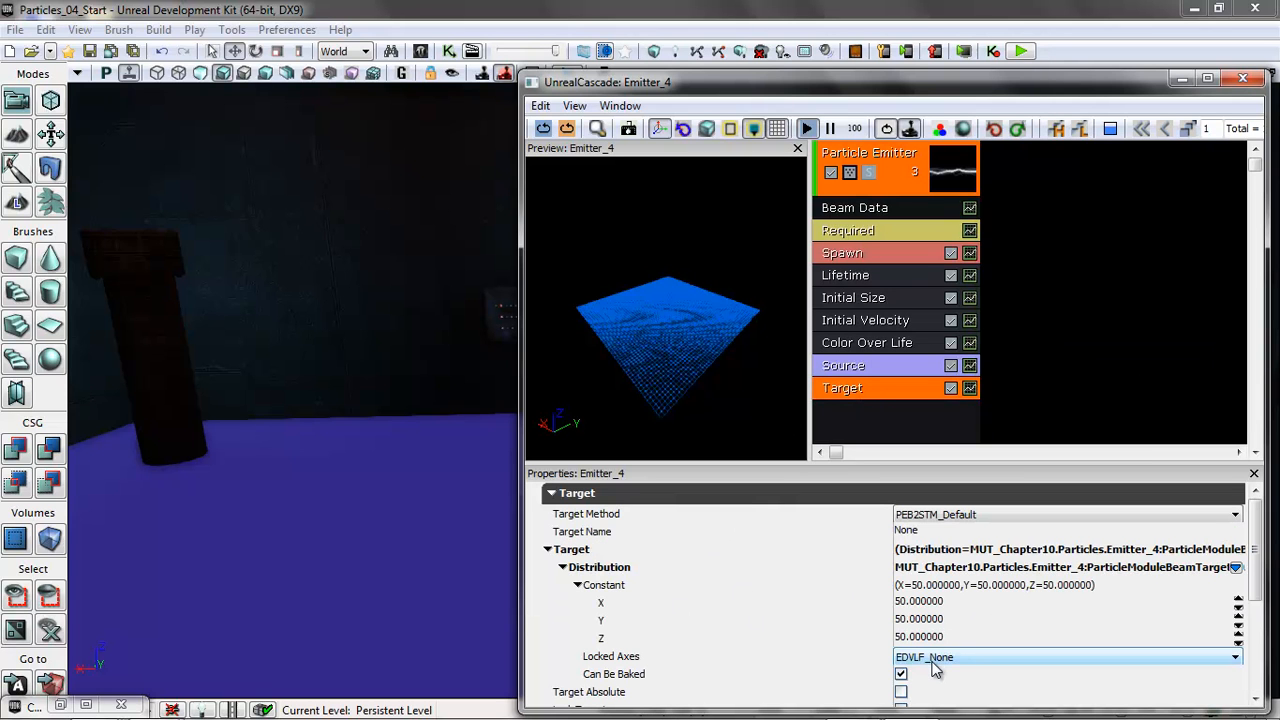
{"action": "left_click", "coordinate": [902, 694]}
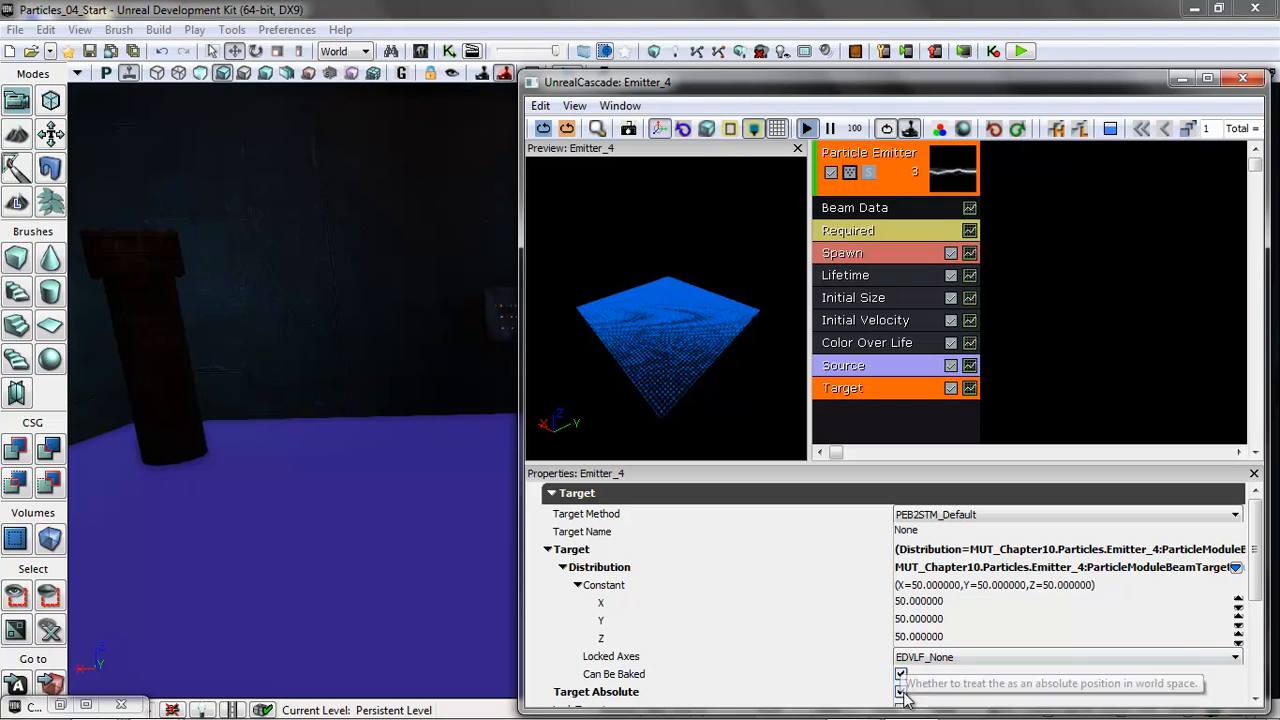
{"action": "left_click", "coordinate": [948, 602]}
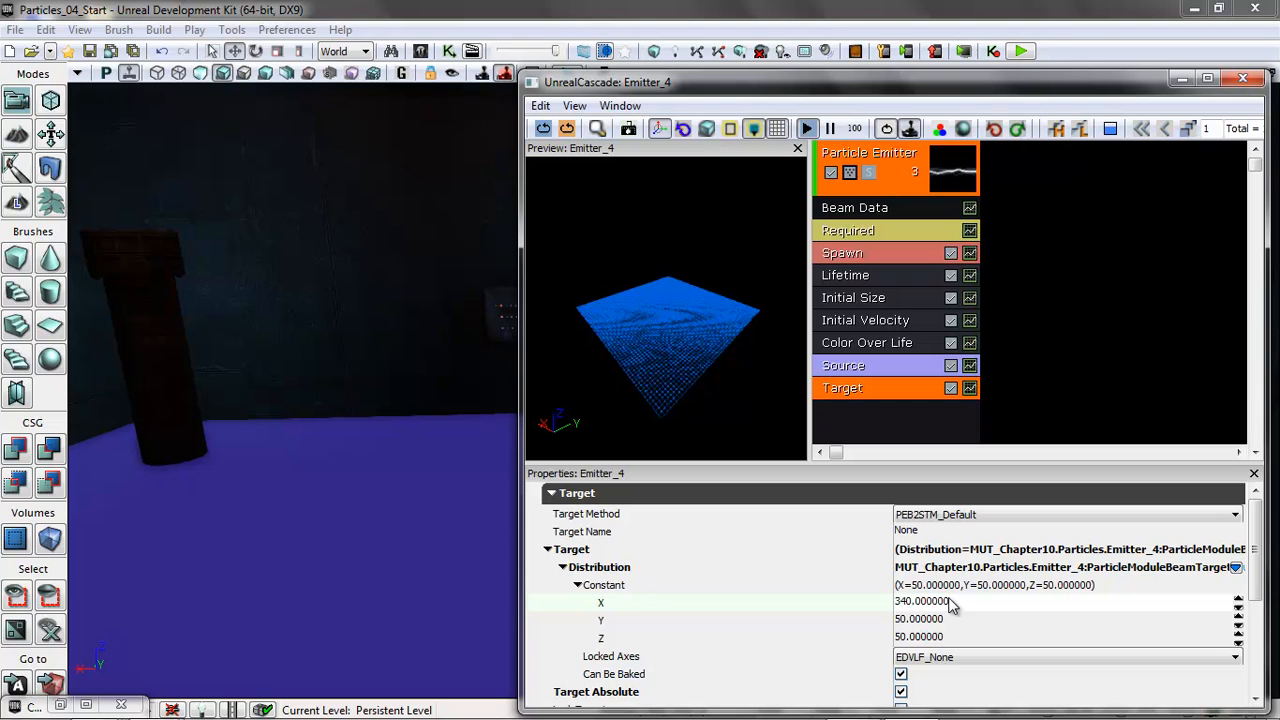
{"action": "key", "text": "Tab"}
{"action": "type", "text": "340"}
{"action": "key", "text": "Tab"}
{"action": "type", "text": "0"}
{"action": "key", "text": "Return"}
{"action": "left_click", "coordinate": [965, 616]}
Step: Set the number of sheets in the Beam Data module to 6
{"action": "left_click_drag", "start_coordinate": [654, 308], "coordinate": [715, 223]}
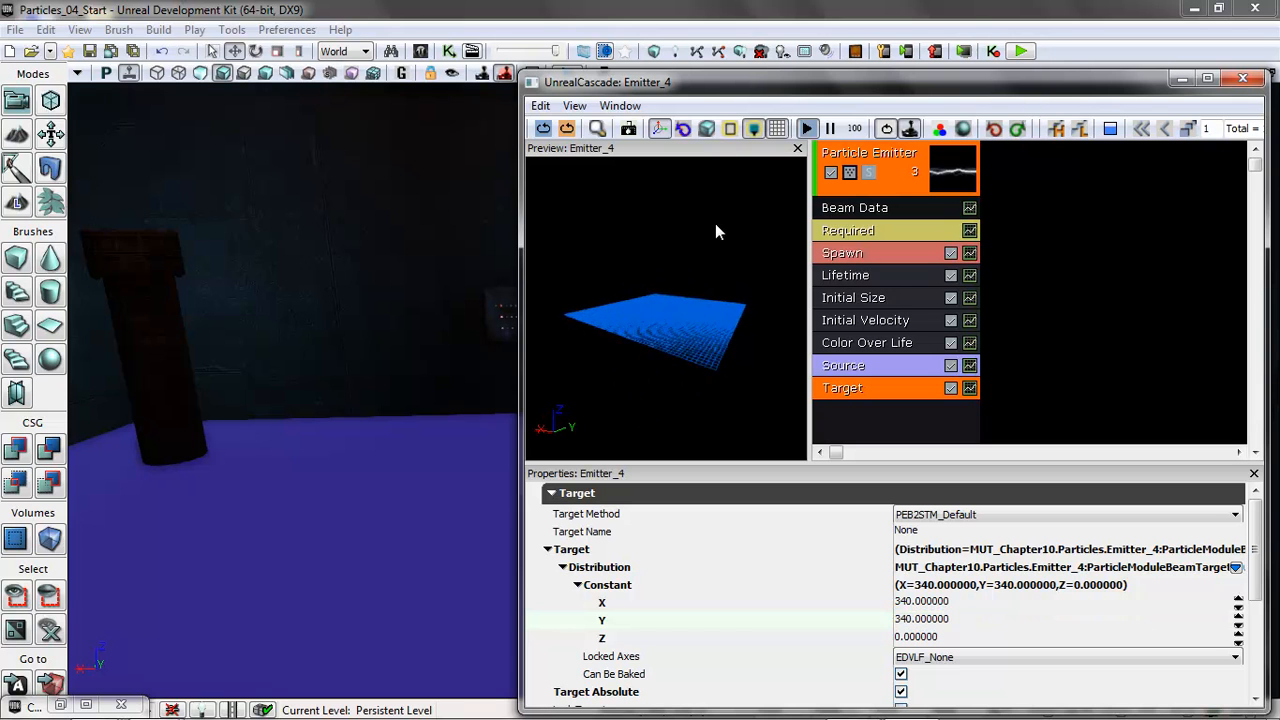
{"action": "right_click_drag", "start_coordinate": [806, 386], "coordinate": [807, 248]}
{"action": "left_click_drag", "start_coordinate": [686, 368], "coordinate": [668, 283]}
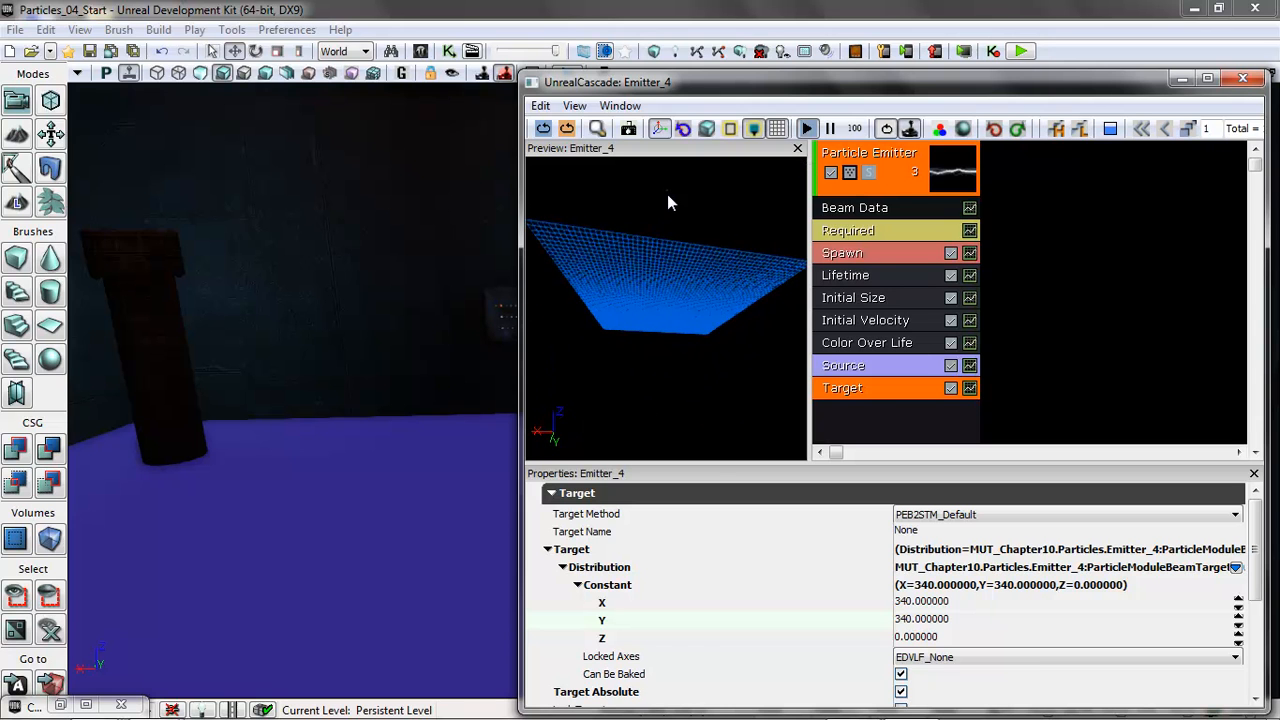
{"action": "left_click_drag", "start_coordinate": [667, 194], "coordinate": [666, 472]}
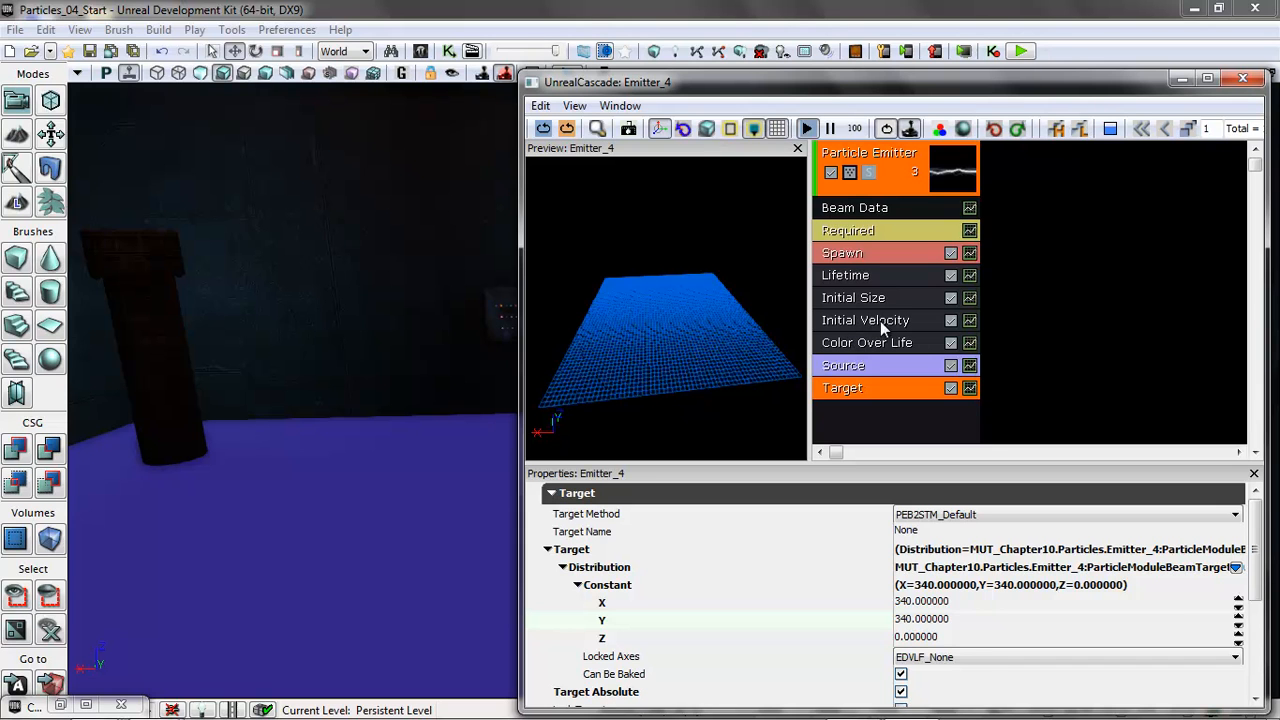
{"action": "left_click", "coordinate": [893, 207]}
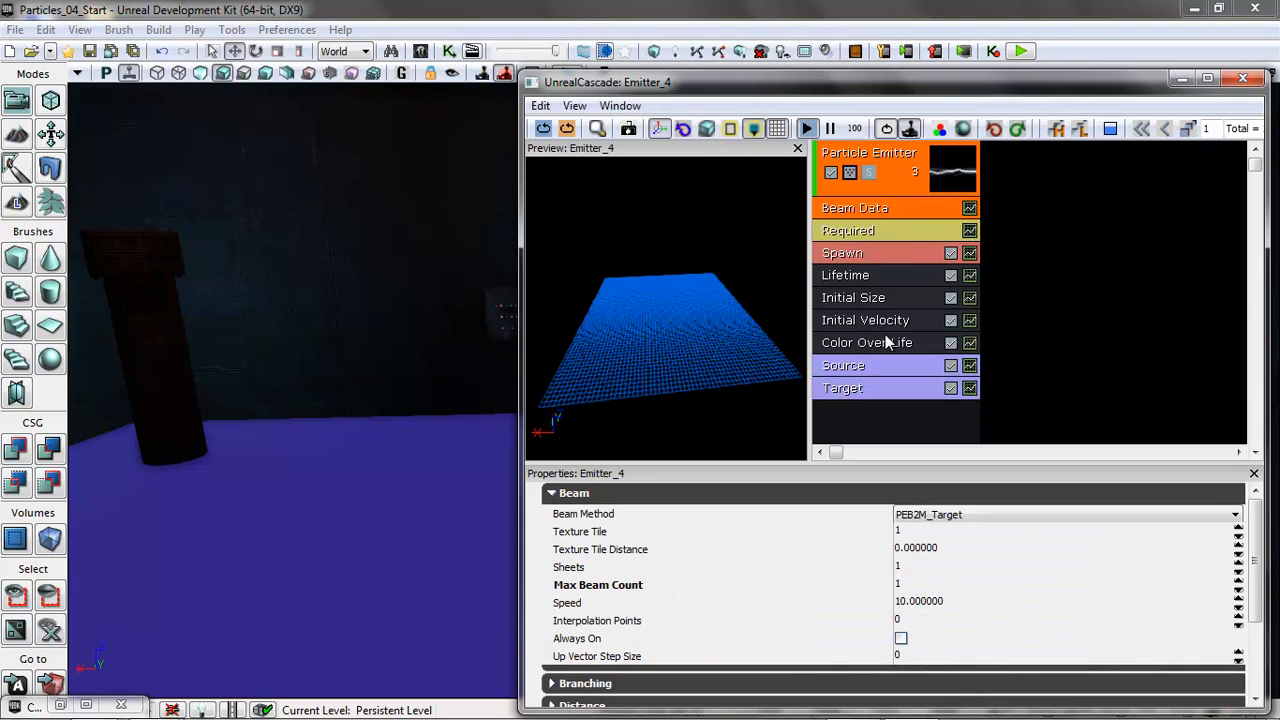
{"action": "left_click", "coordinate": [930, 566]}
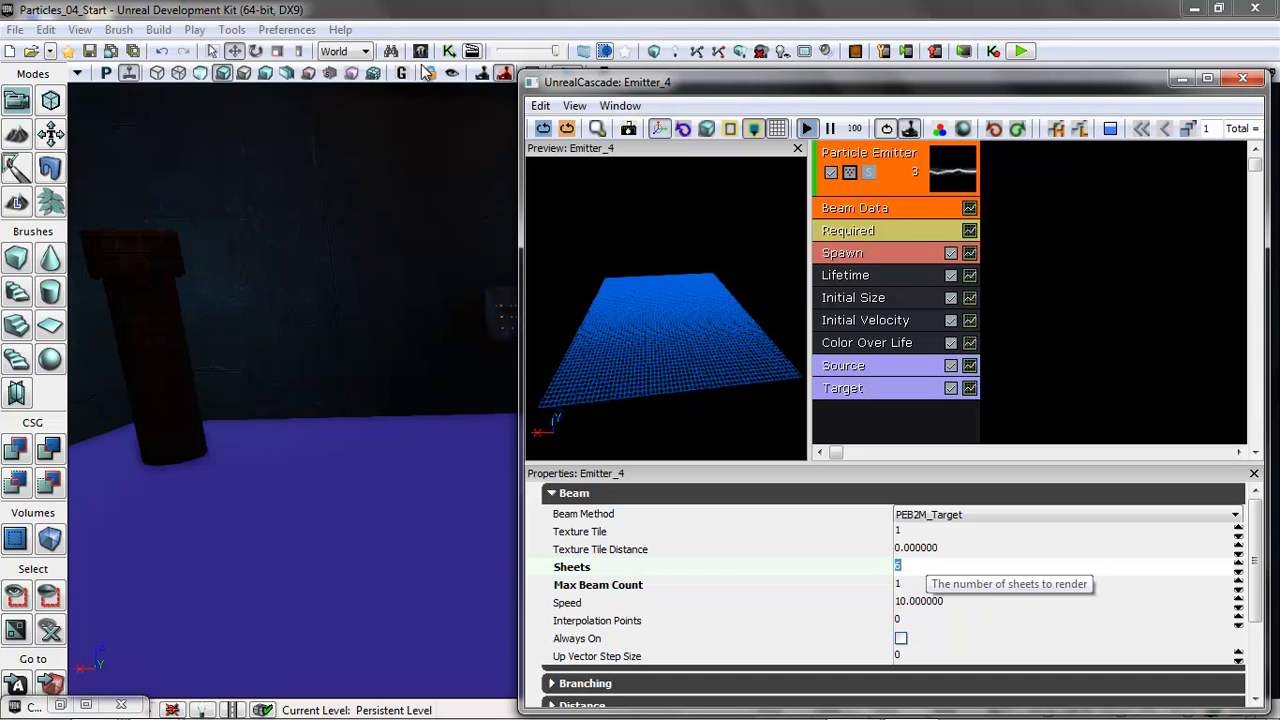
{"action": "left_click_drag", "start_coordinate": [760, 343], "coordinate": [729, 462]}
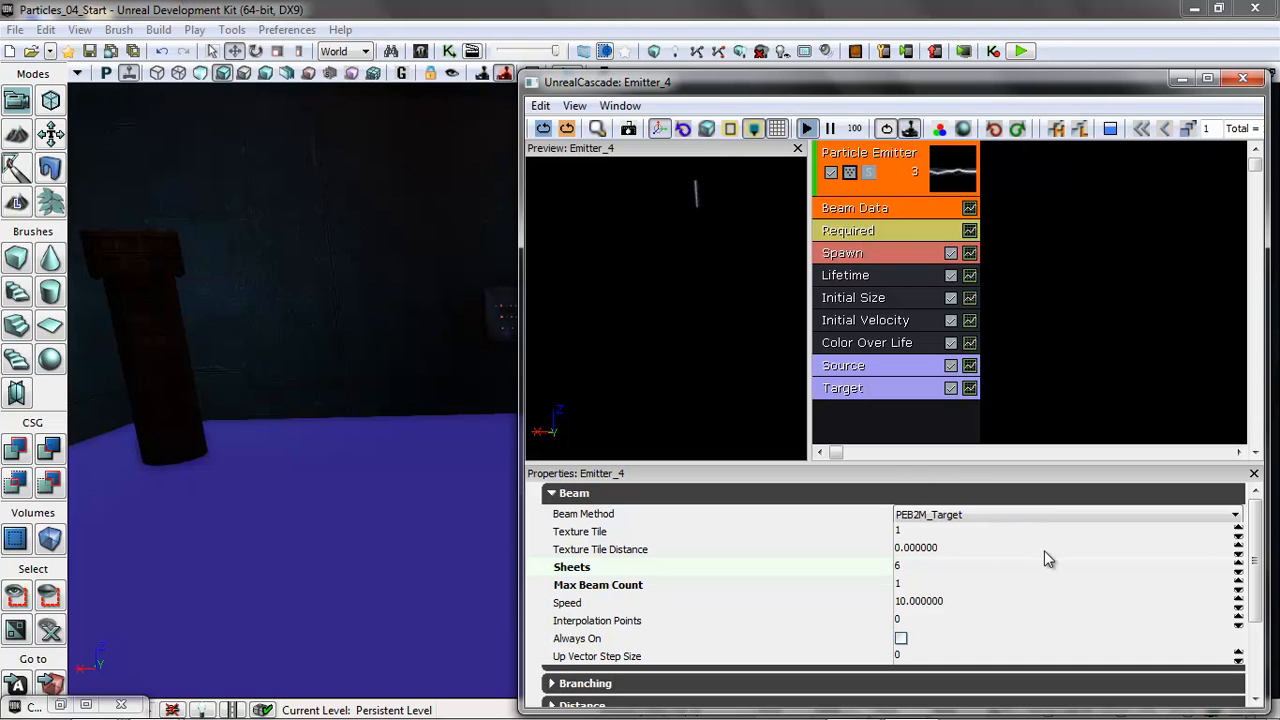
Step: Set the Beam Data module's speed to 100000 and its maximum beam count to 3
{"action": "left_click", "coordinate": [934, 604]}
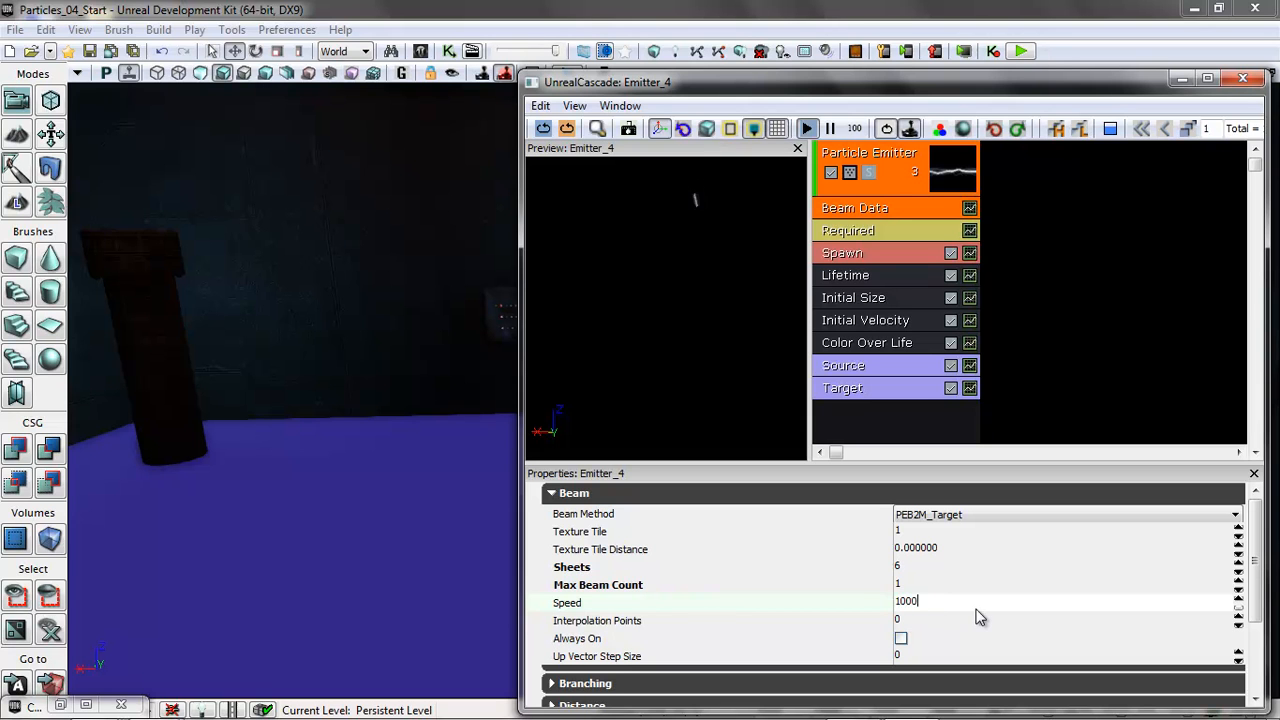
{"action": "key", "text": "Return"}
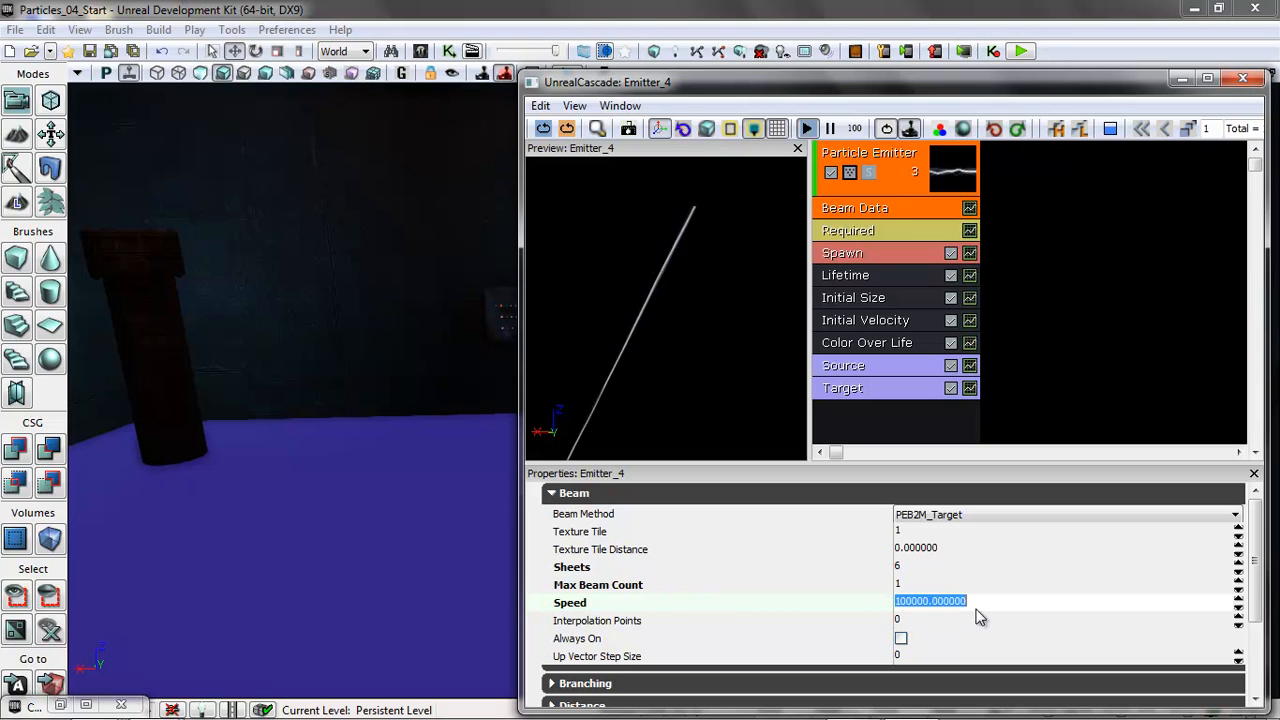
{"action": "left_click_drag", "start_coordinate": [696, 346], "coordinate": [745, 345]}
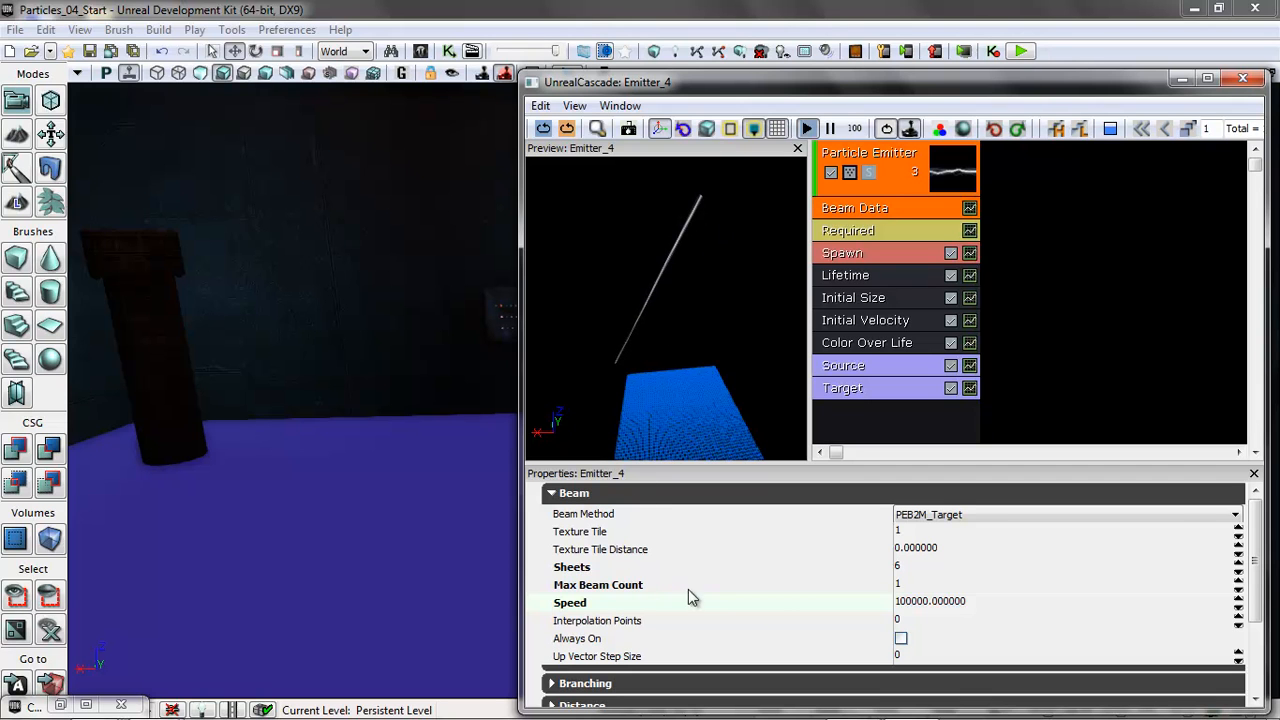
{"action": "left_click", "coordinate": [915, 586]}
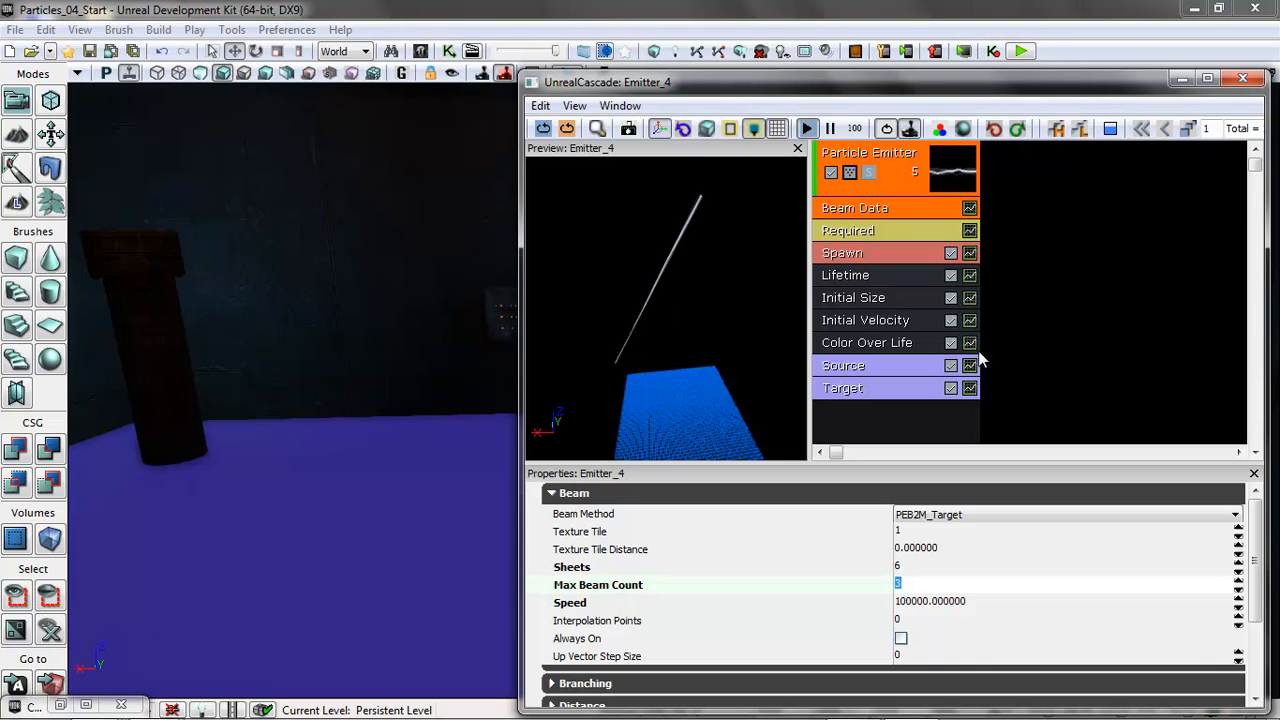
Step: Set the Lifetime module's minimum to 0.1 and its maximum to 0.2
{"action": "left_click", "coordinate": [892, 278]}
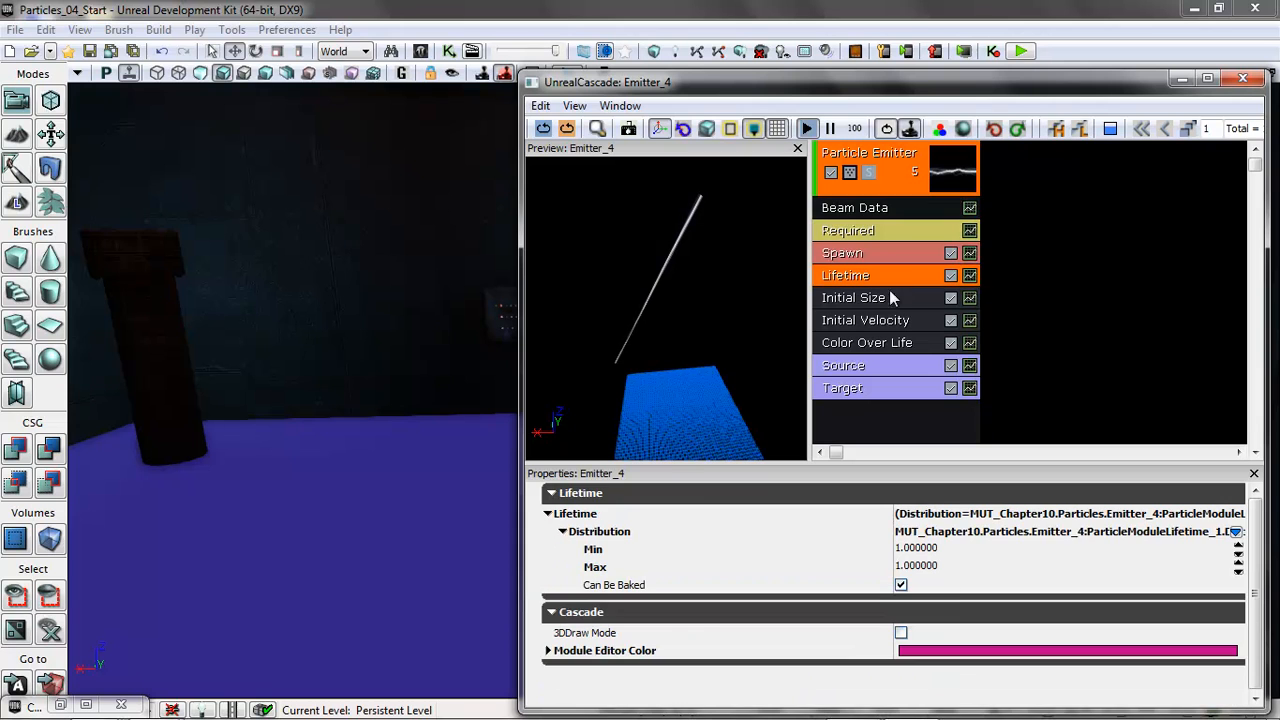
{"action": "left_click", "coordinate": [950, 550]}
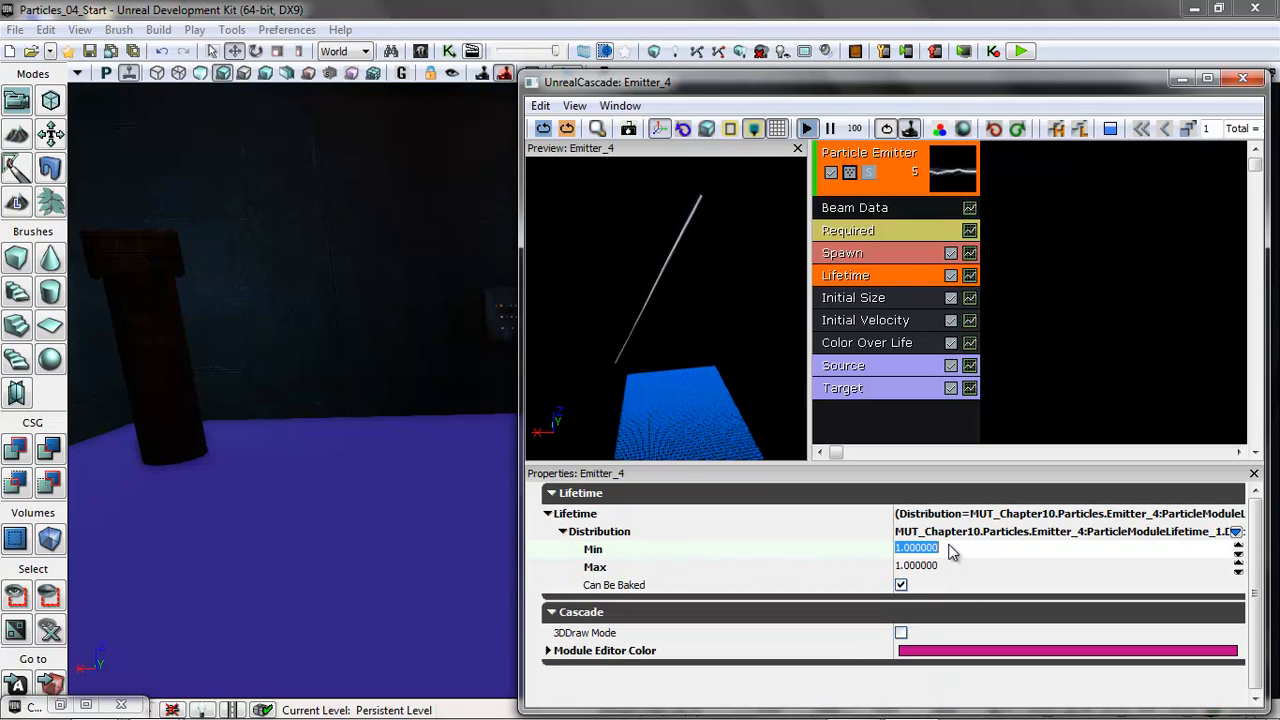
{"action": "type", "text": ".1"}
{"action": "key", "text": "Tab"}
{"action": "type", "text": "."}
{"action": "key", "text": "Return"}
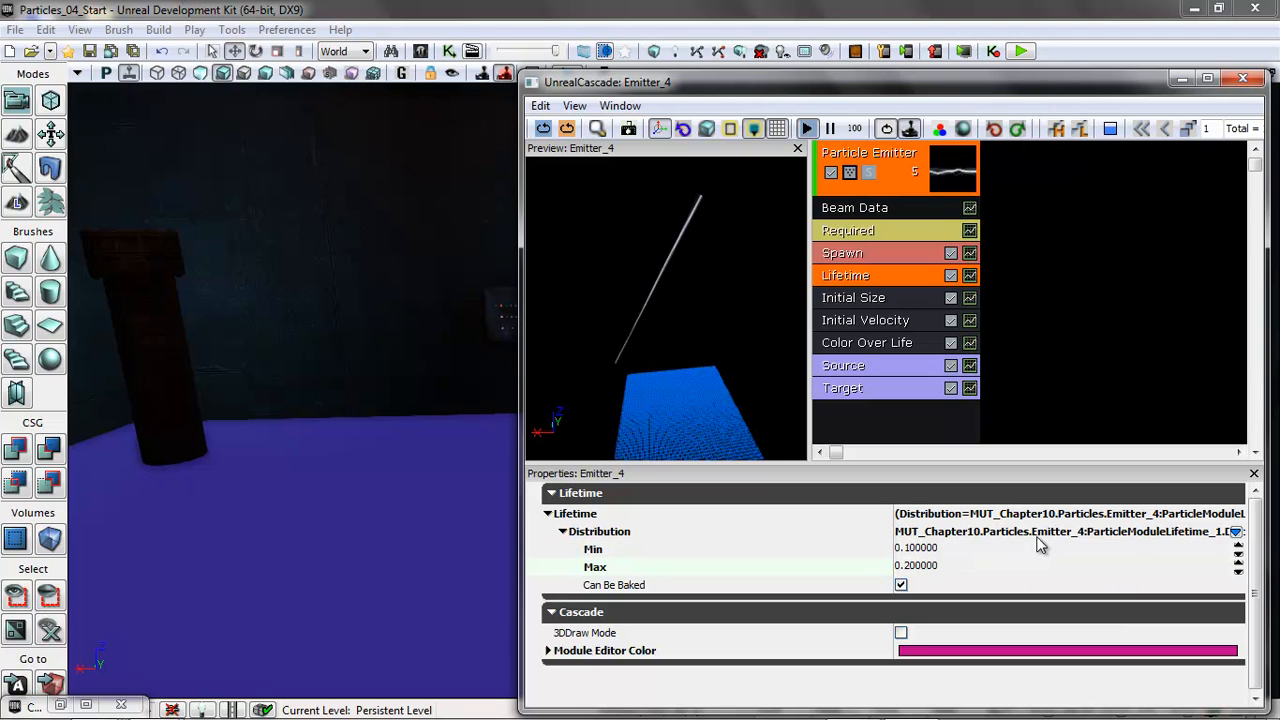
Step: Set the Initial Size module's maximum start size to 100 on X, Y and Z
{"action": "left_click_drag", "start_coordinate": [698, 303], "coordinate": [653, 316]}
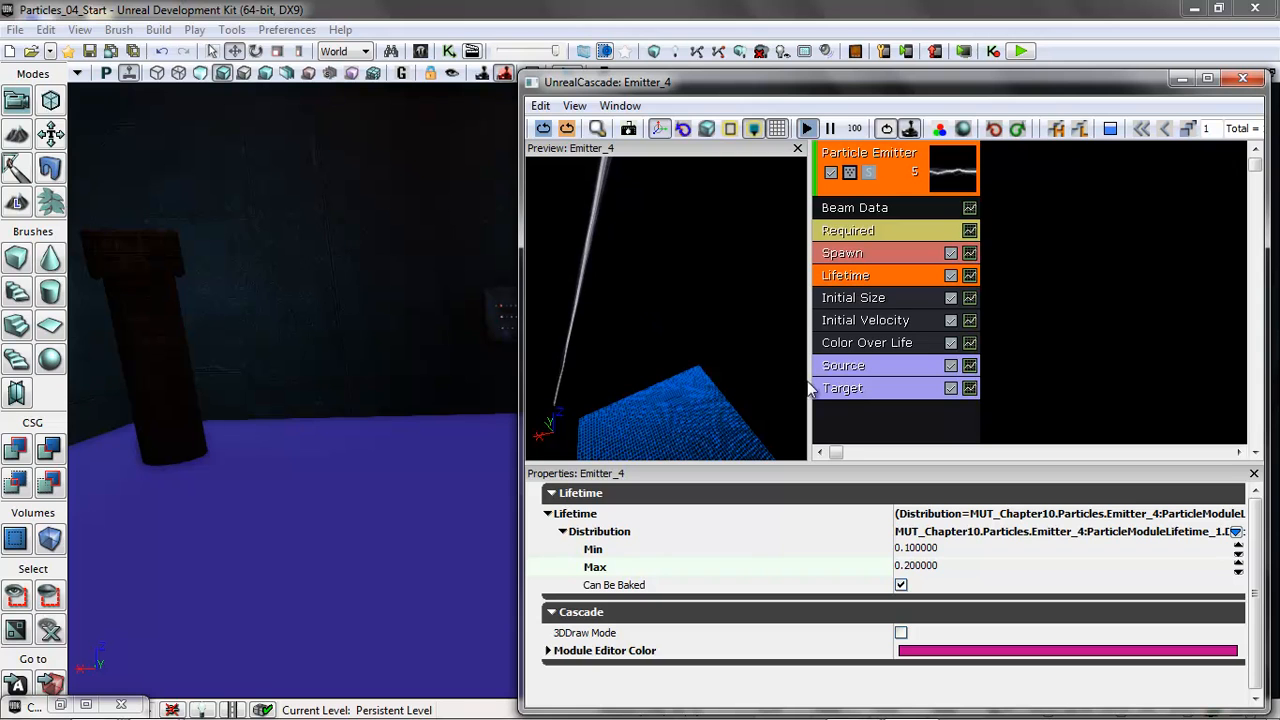
{"action": "left_click", "coordinate": [871, 297]}
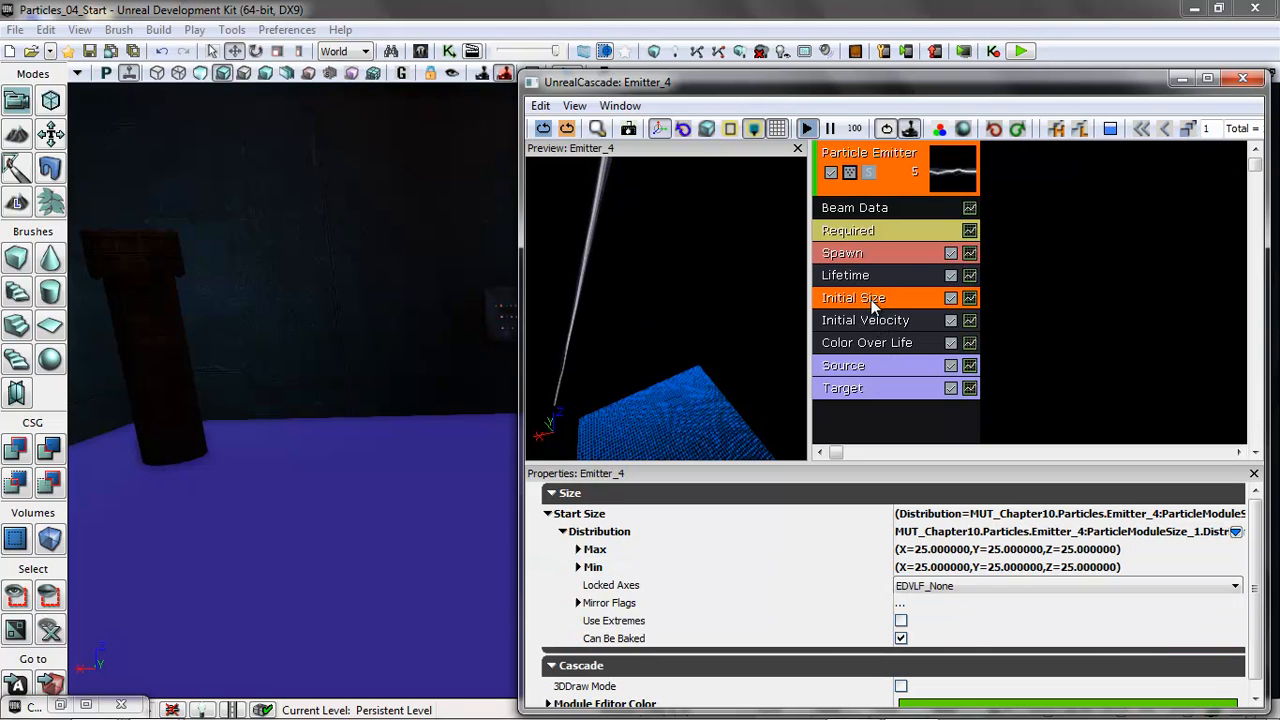
{"action": "left_click", "coordinate": [578, 549]}
{"action": "left_click", "coordinate": [956, 566]}
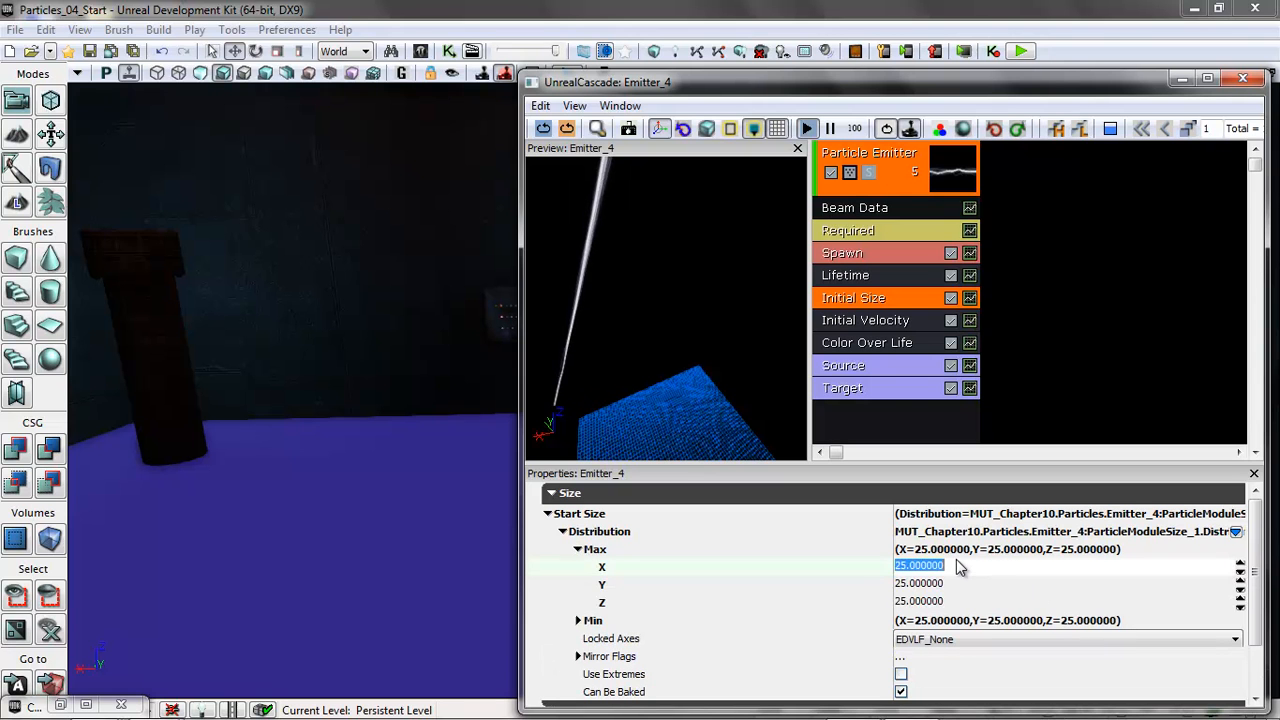
{"action": "type", "text": "100"}
{"action": "key", "text": "Tab"}
{"action": "type", "text": "100"}
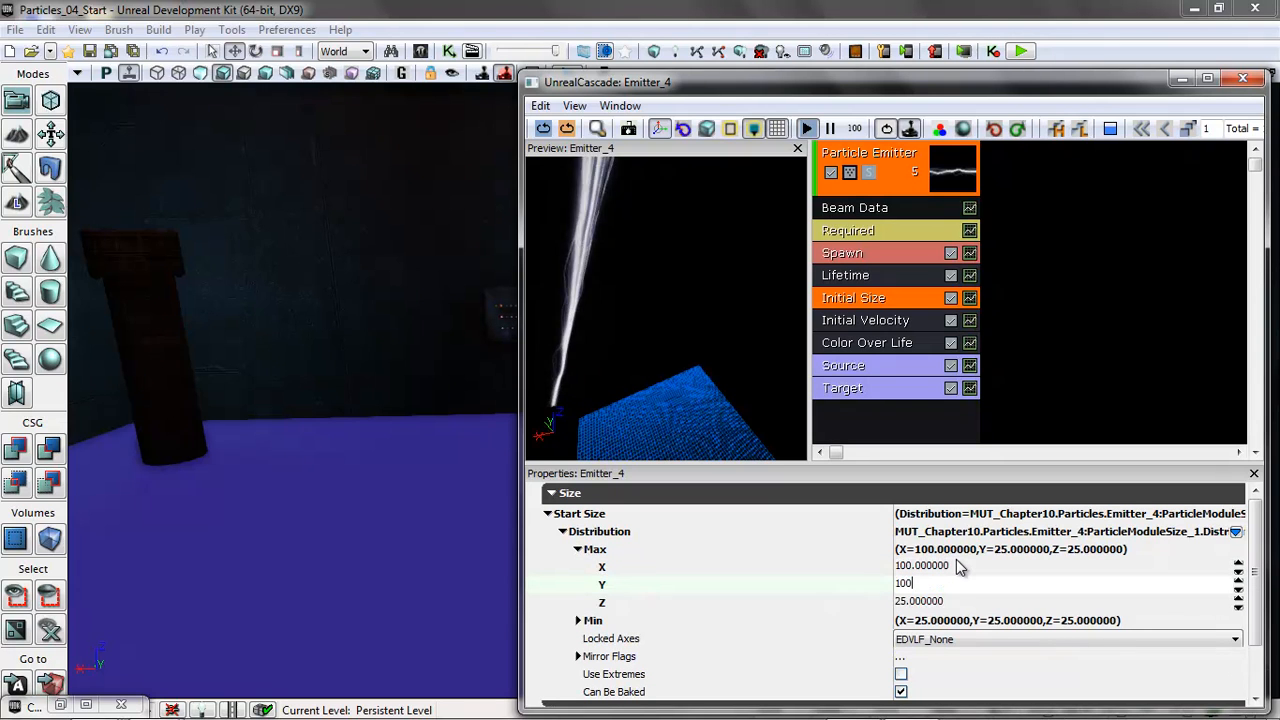
{"action": "key", "text": "Tab"}
{"action": "type", "text": "100"}
{"action": "key", "text": "Return"}
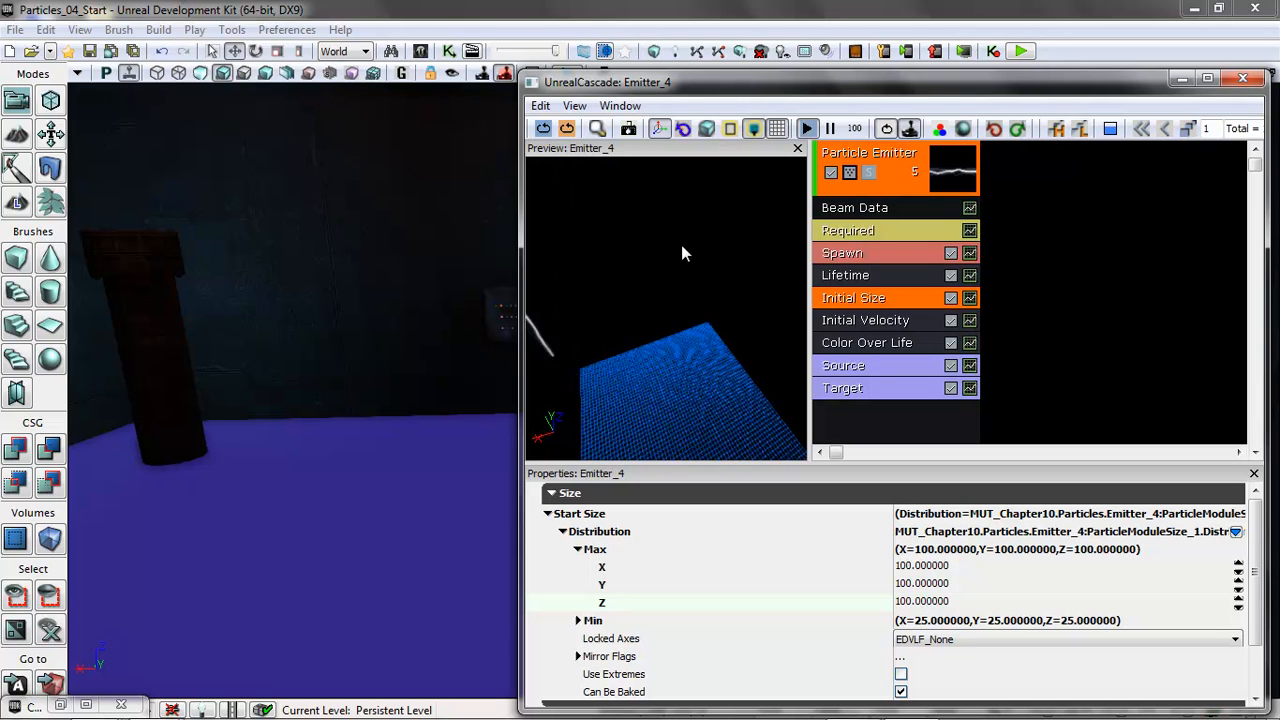
Step: Tint the beam red by setting the first Color Over Life point's Out Val Y and Z to 0
{"action": "left_click", "coordinate": [876, 344]}
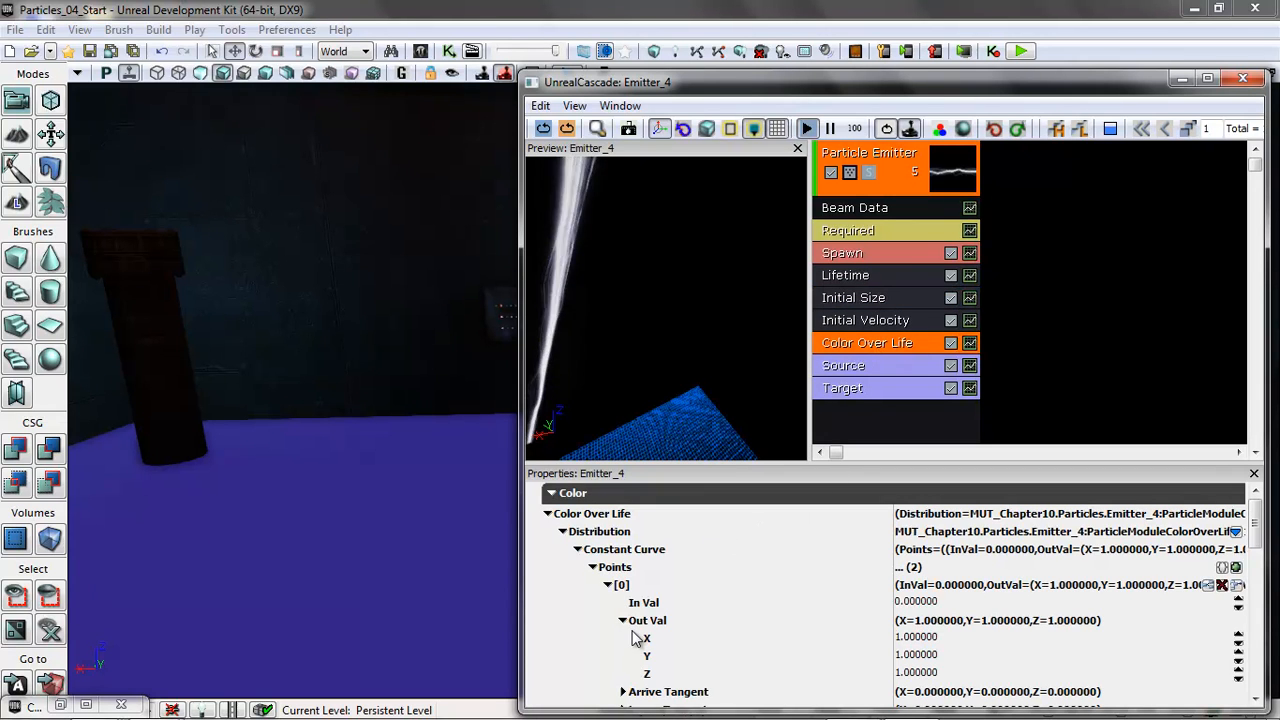
{"action": "left_click_drag", "start_coordinate": [1259, 533], "coordinate": [1260, 556]}
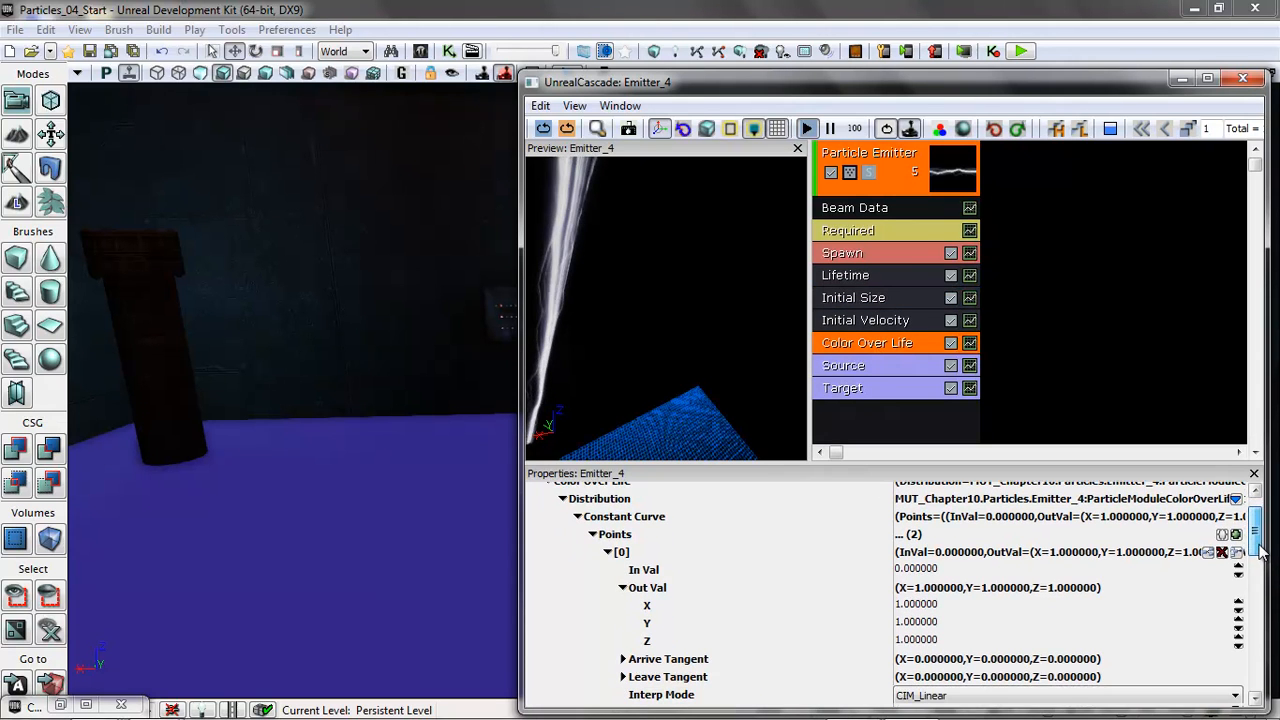
{"action": "left_click", "coordinate": [921, 628]}
{"action": "type", "text": "0"}
{"action": "left_click", "coordinate": [921, 640]}
{"action": "type", "text": "0"}
Step: Return the beam to white by setting the first Color Over Life point's Out Val Y and Z to 1
{"action": "left_click", "coordinate": [921, 622]}
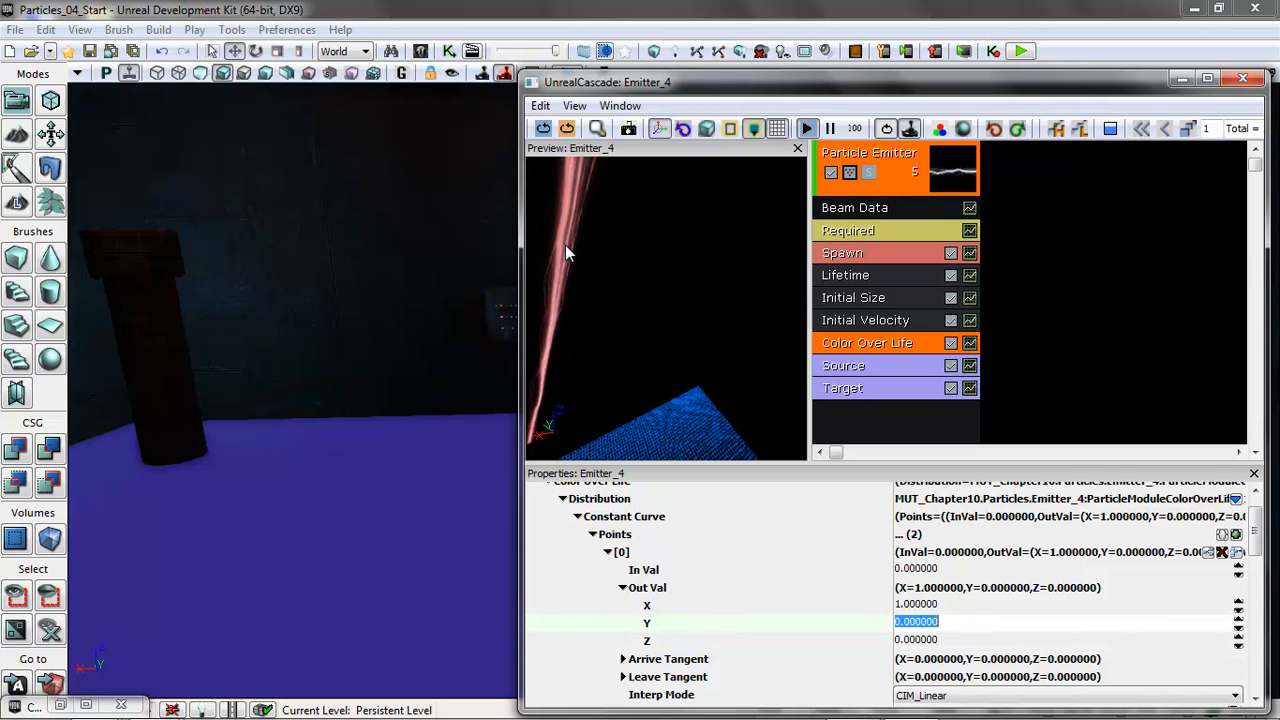
{"action": "type", "text": "1"}
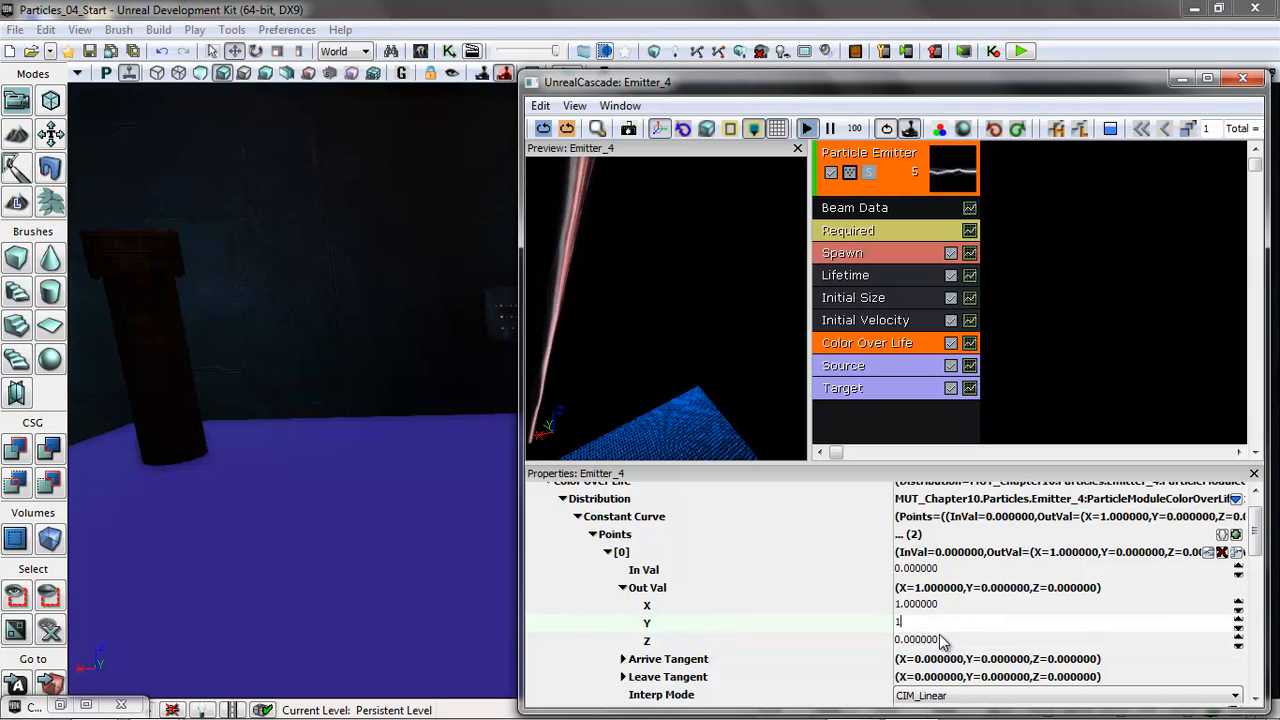
{"action": "left_click", "coordinate": [940, 640]}
{"action": "type", "text": "1"}
{"action": "left_click", "coordinate": [948, 622]}
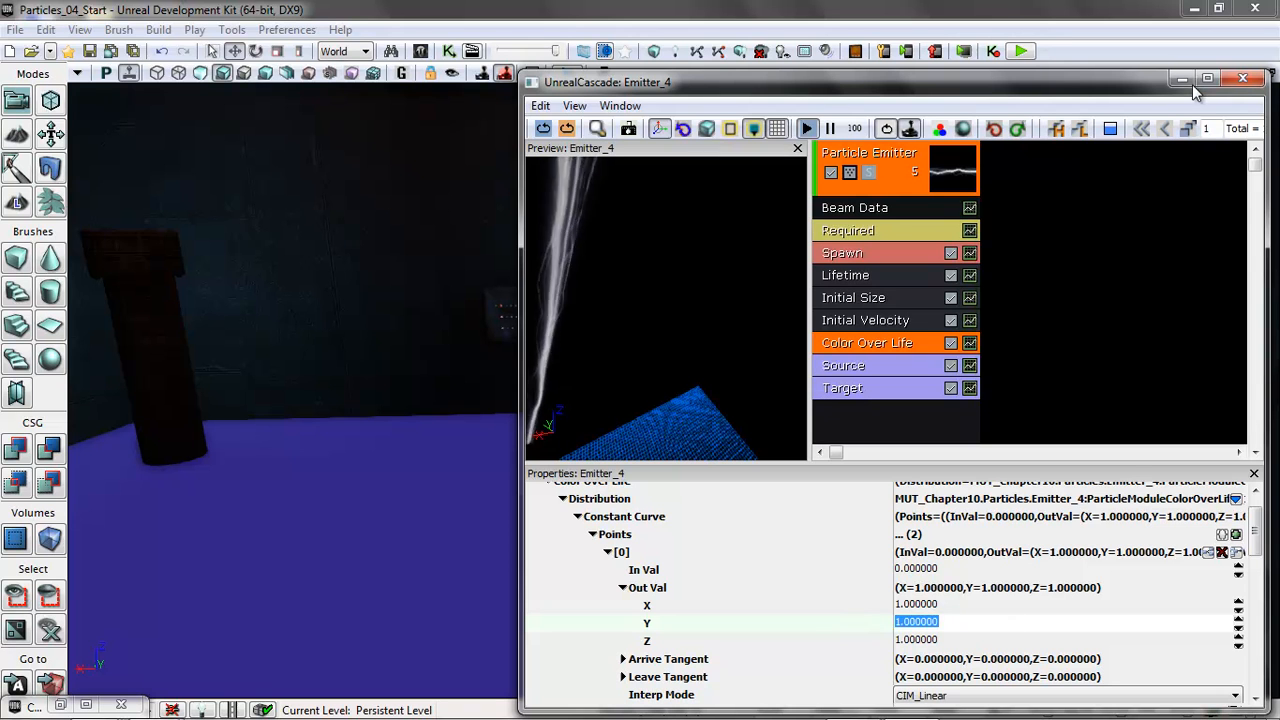
Step: Duplicate the particle emitter three times to make four identical beam emitters
{"action": "left_click_drag", "start_coordinate": [677, 308], "coordinate": [661, 463]}
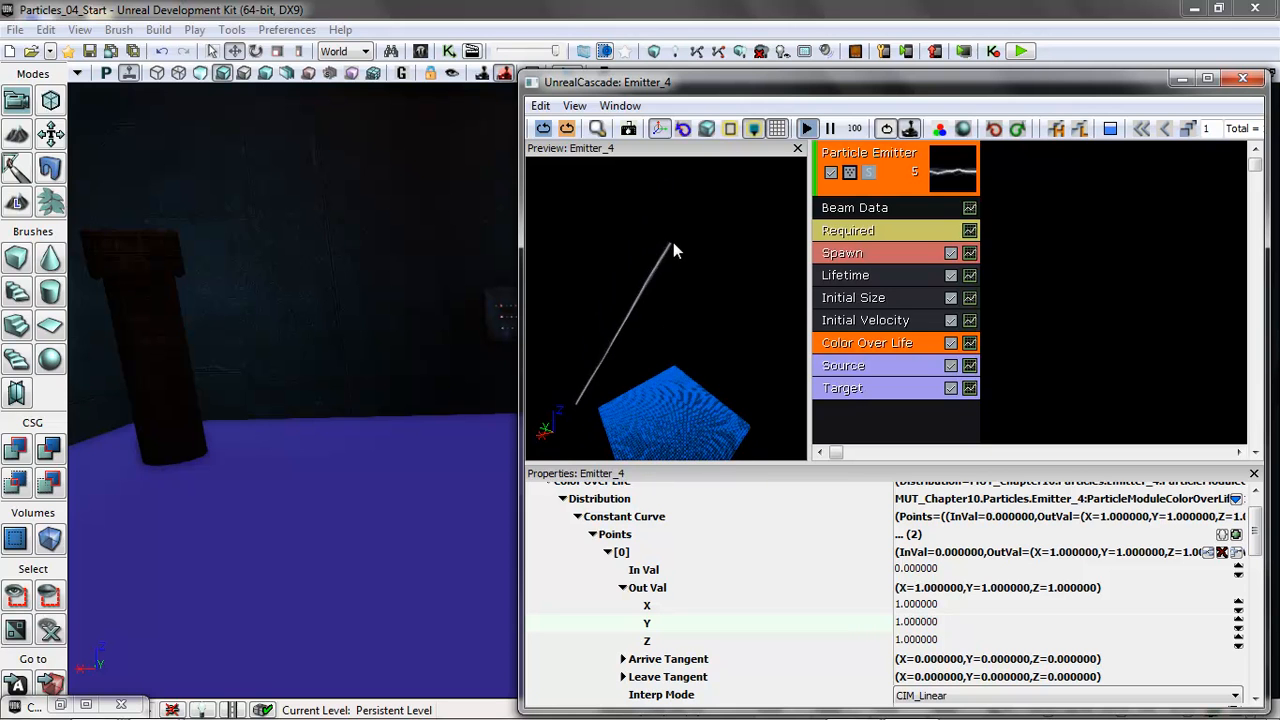
{"action": "right_click", "coordinate": [902, 190]}
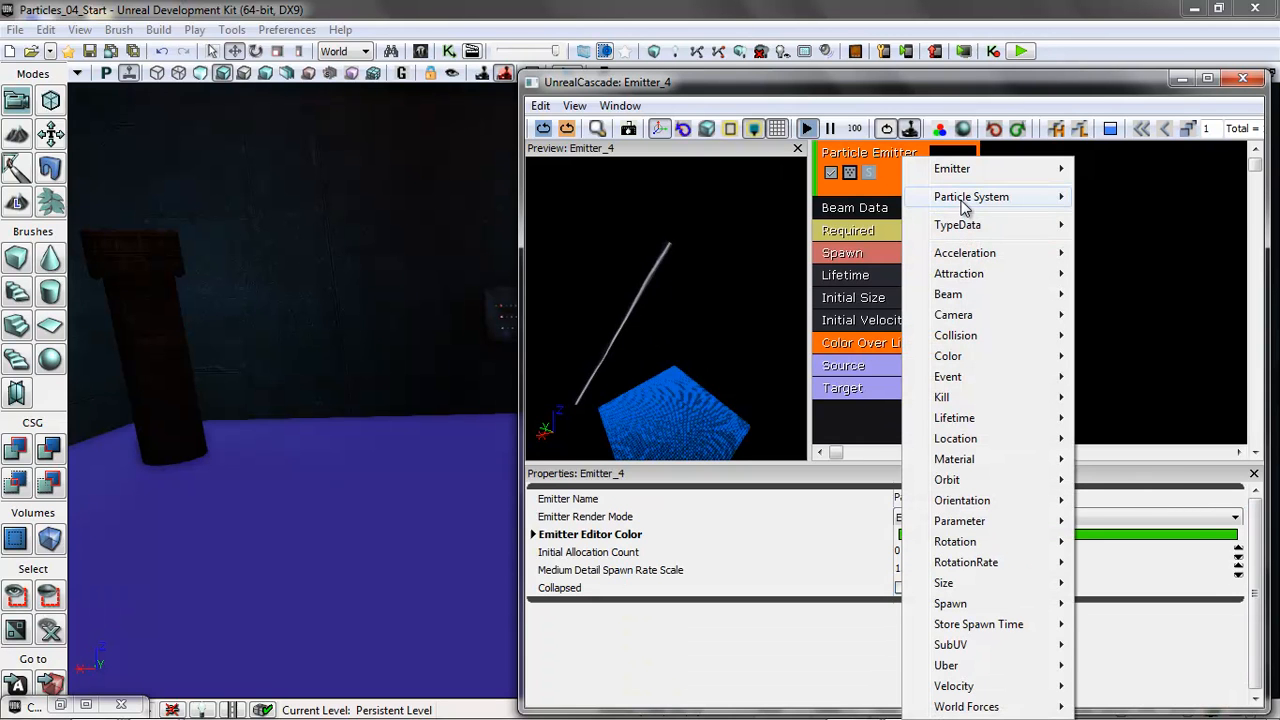
{"action": "mouse_move", "coordinate": [966, 199]}
{"action": "mouse_move", "coordinate": [972, 166]}
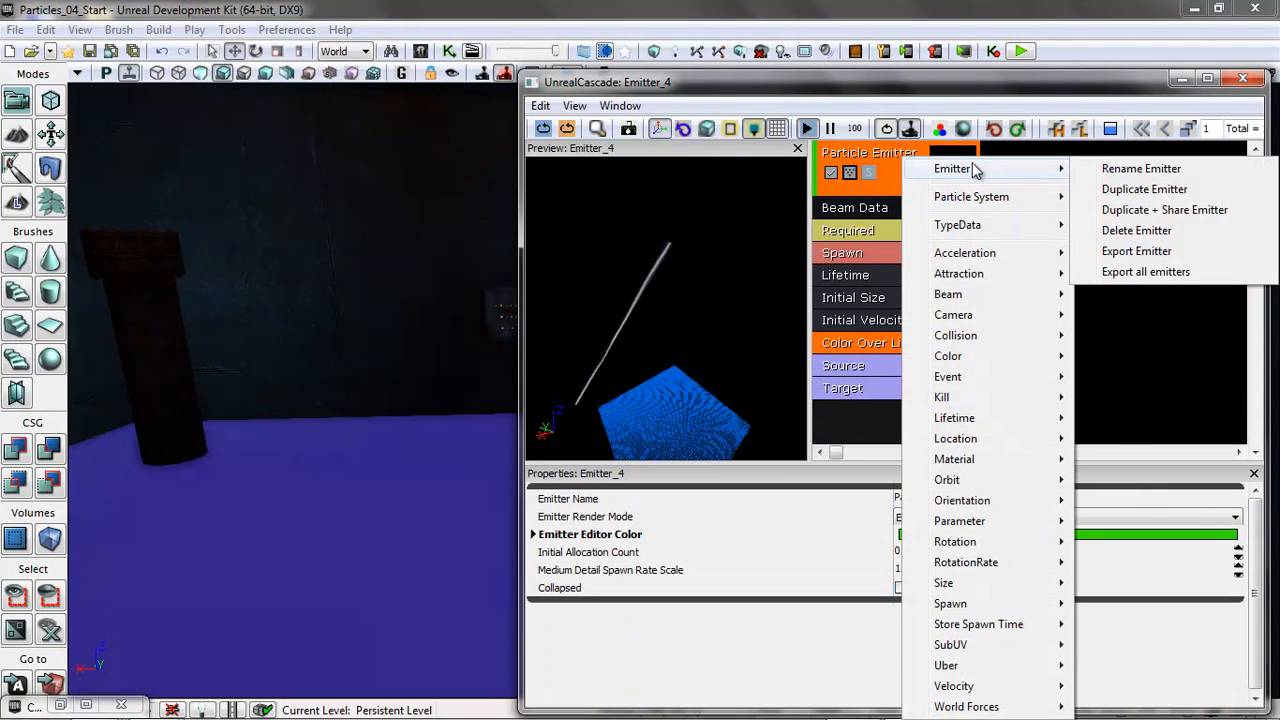
{"action": "left_click", "coordinate": [1121, 192]}
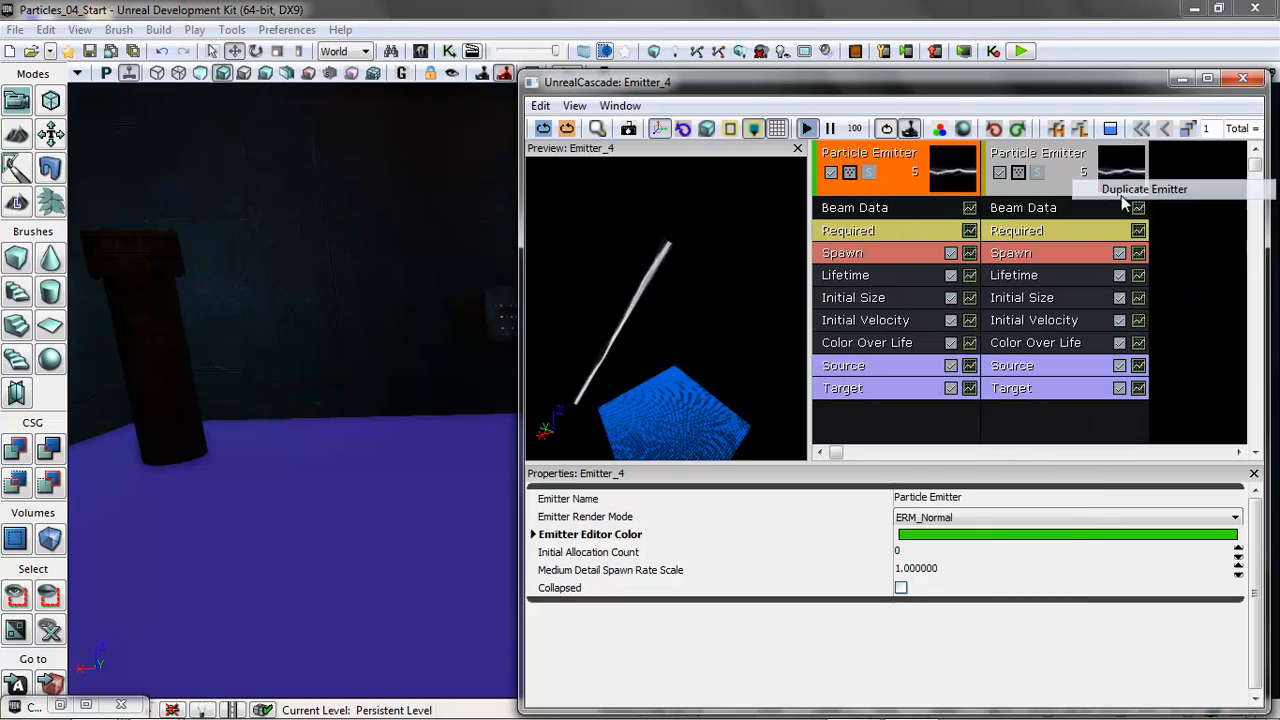
{"action": "right_click", "coordinate": [1057, 178]}
{"action": "mouse_move", "coordinate": [1107, 163]}
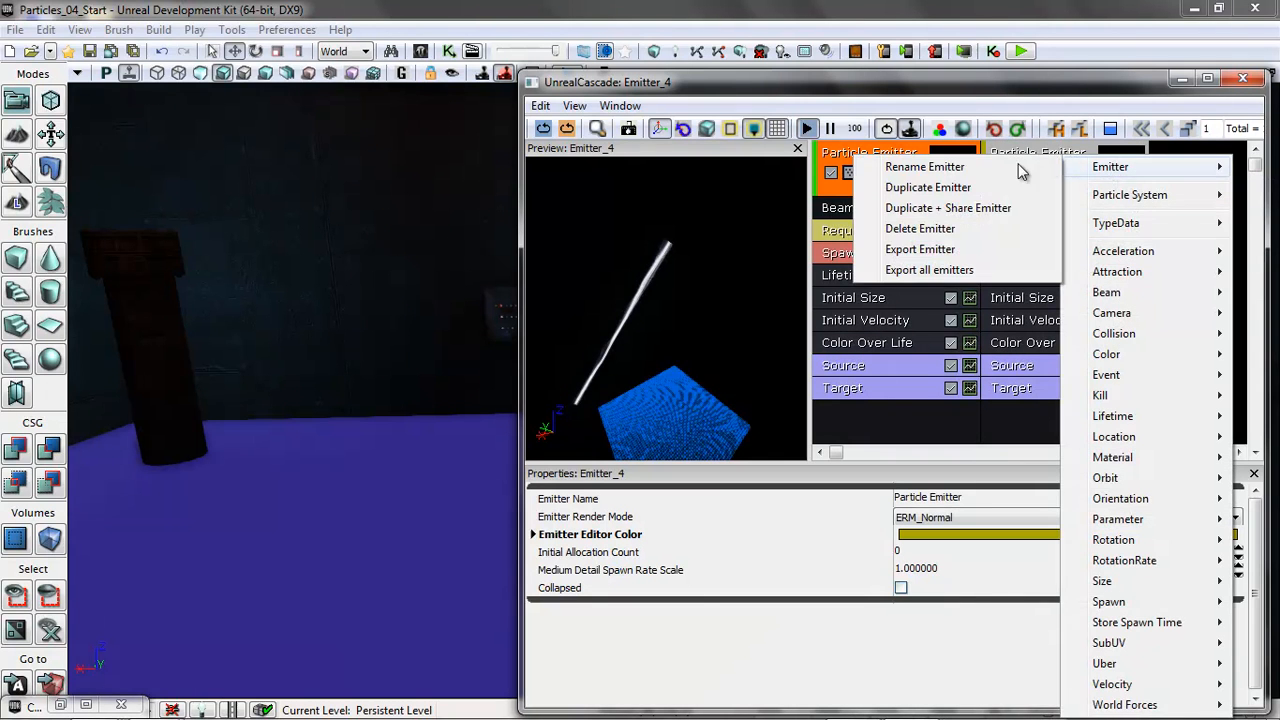
{"action": "left_click", "coordinate": [948, 190]}
{"action": "right_click", "coordinate": [1219, 187]}
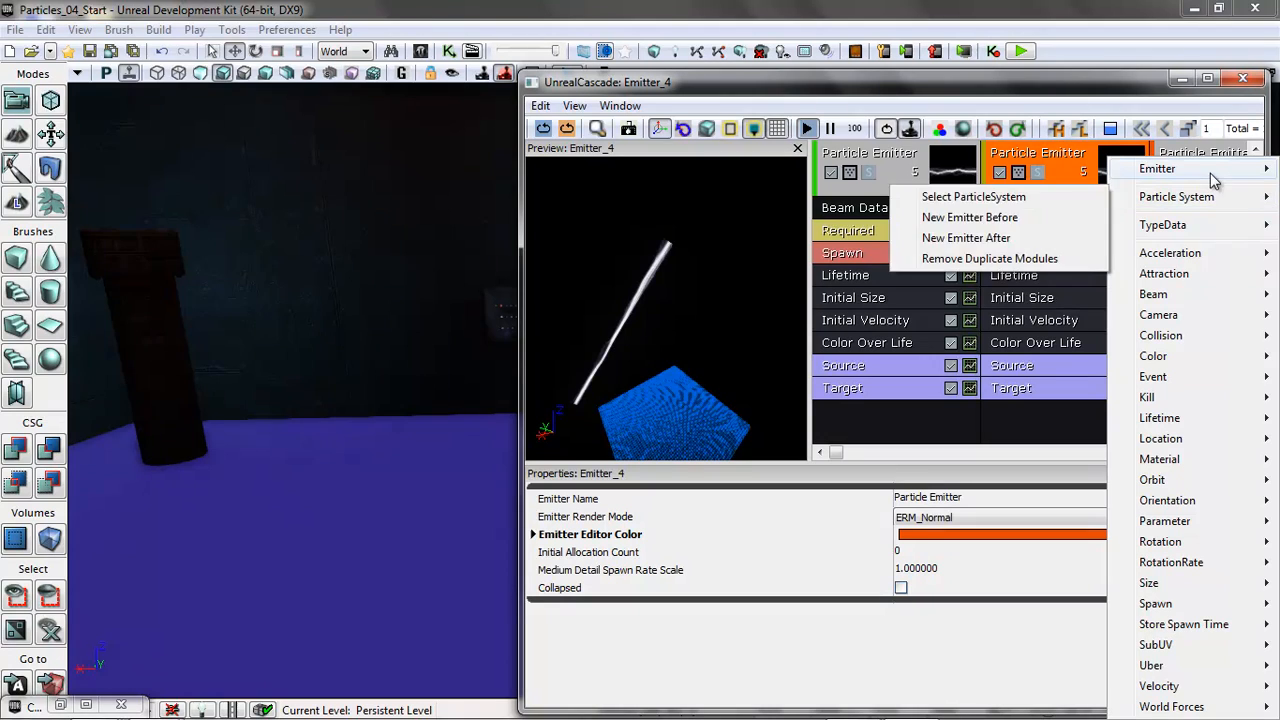
{"action": "mouse_move", "coordinate": [1210, 173]}
{"action": "left_click", "coordinate": [1048, 190]}
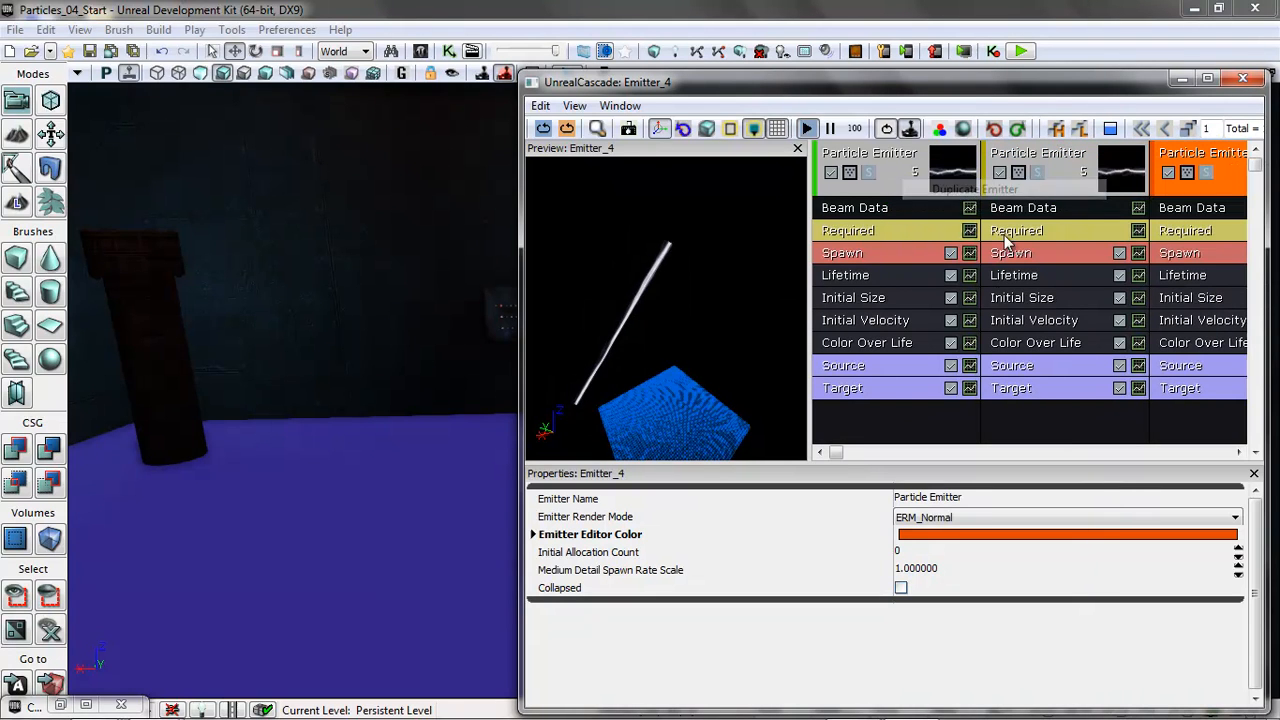
Step: Set the second emitter's beam Target Y position to -340
{"action": "left_click", "coordinate": [1031, 387]}
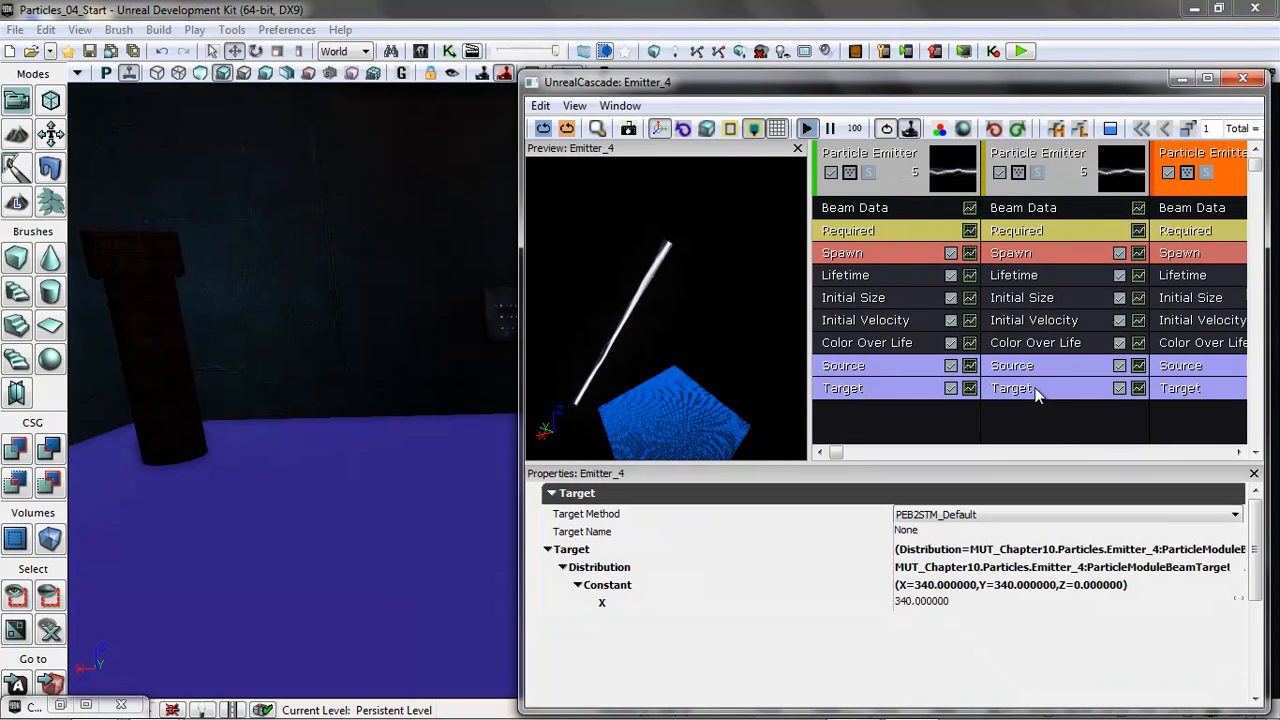
{"action": "left_click", "coordinate": [900, 603]}
{"action": "left_click", "coordinate": [904, 619]}
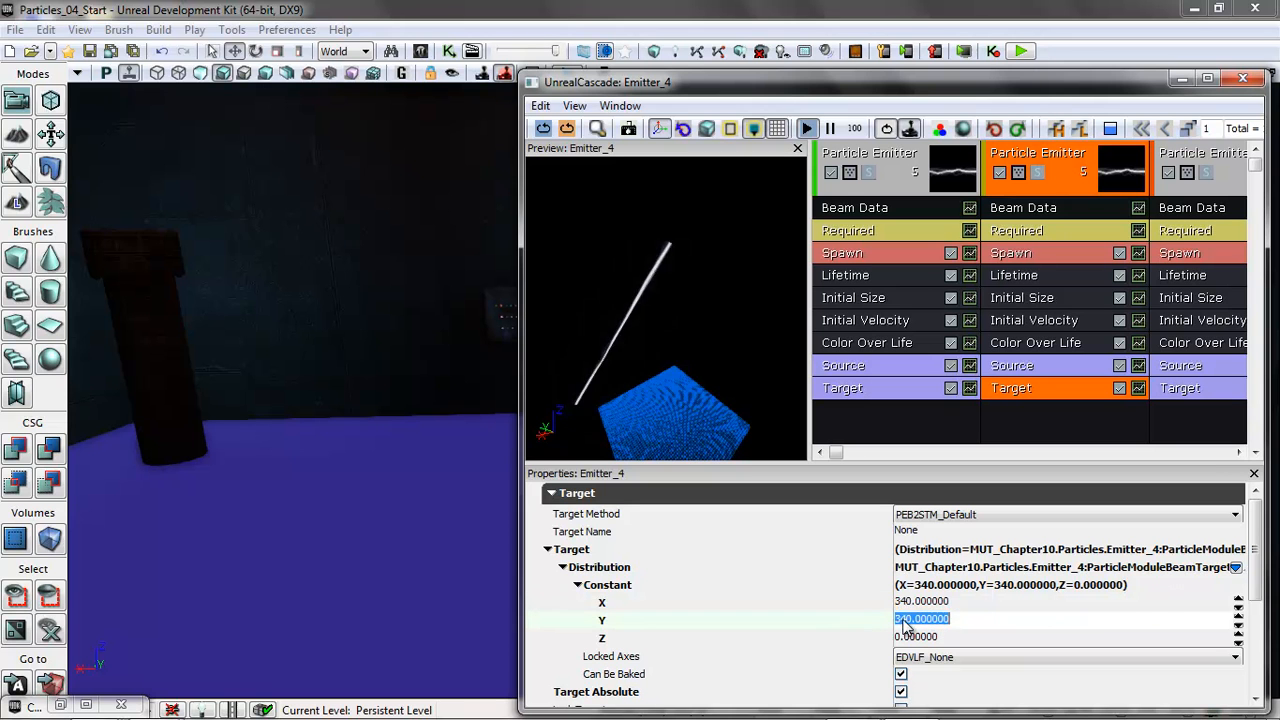
{"action": "left_click", "coordinate": [898, 620]}
{"action": "type", "text": "-"}
{"action": "left_click", "coordinate": [956, 600]}
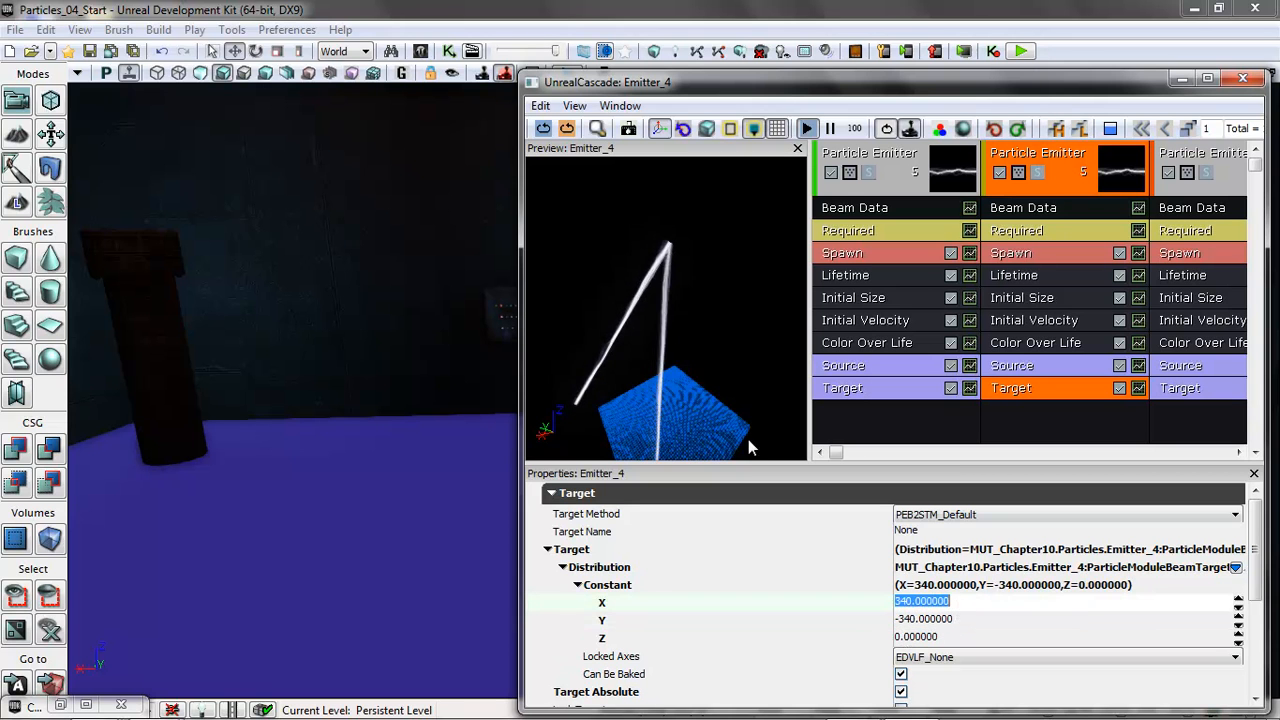
Step: Set the third emitter's beam Target X position to -340
{"action": "left_click", "coordinate": [1172, 390]}
{"action": "left_click", "coordinate": [901, 604]}
{"action": "left_click", "coordinate": [898, 604]}
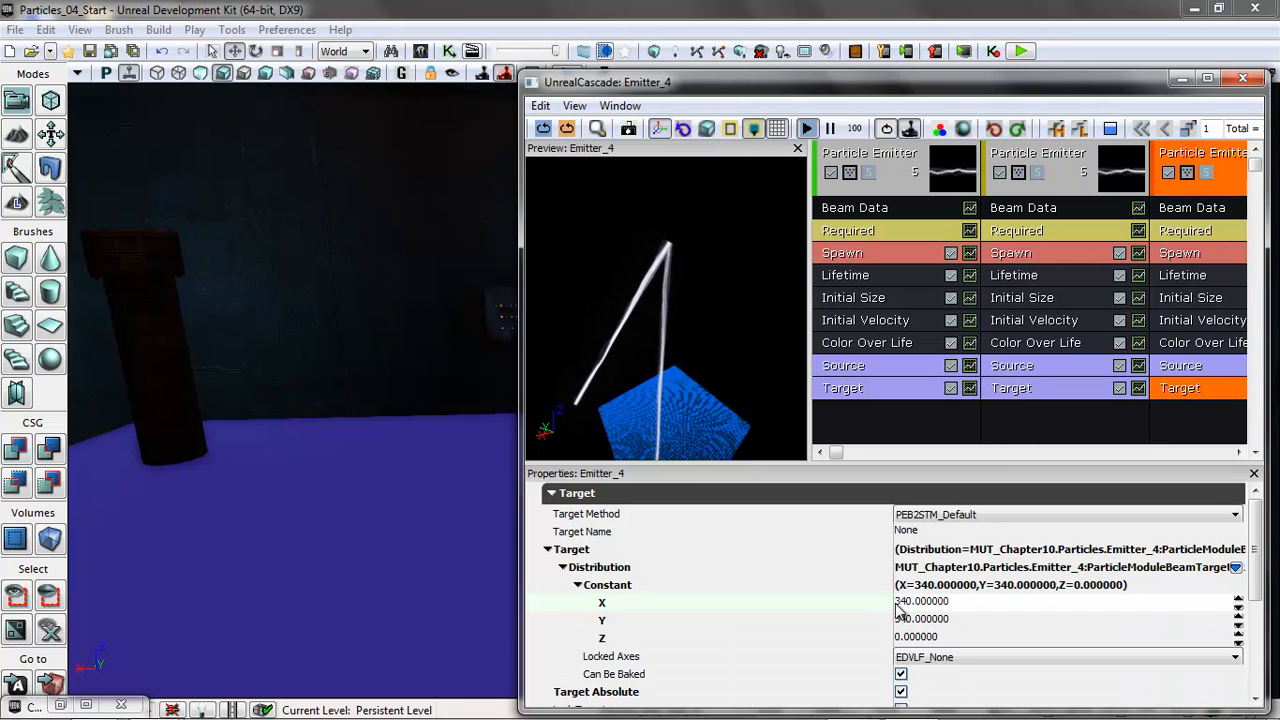
{"action": "type", "text": "-"}
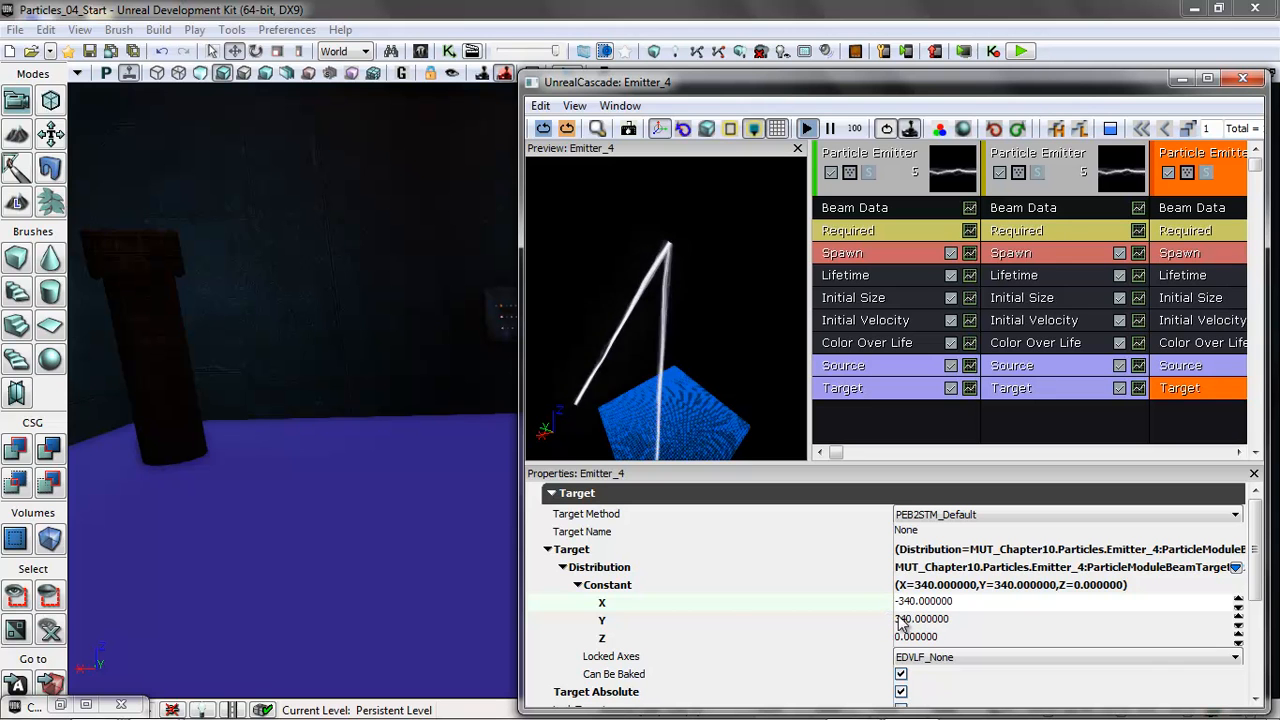
{"action": "left_click", "coordinate": [900, 620]}
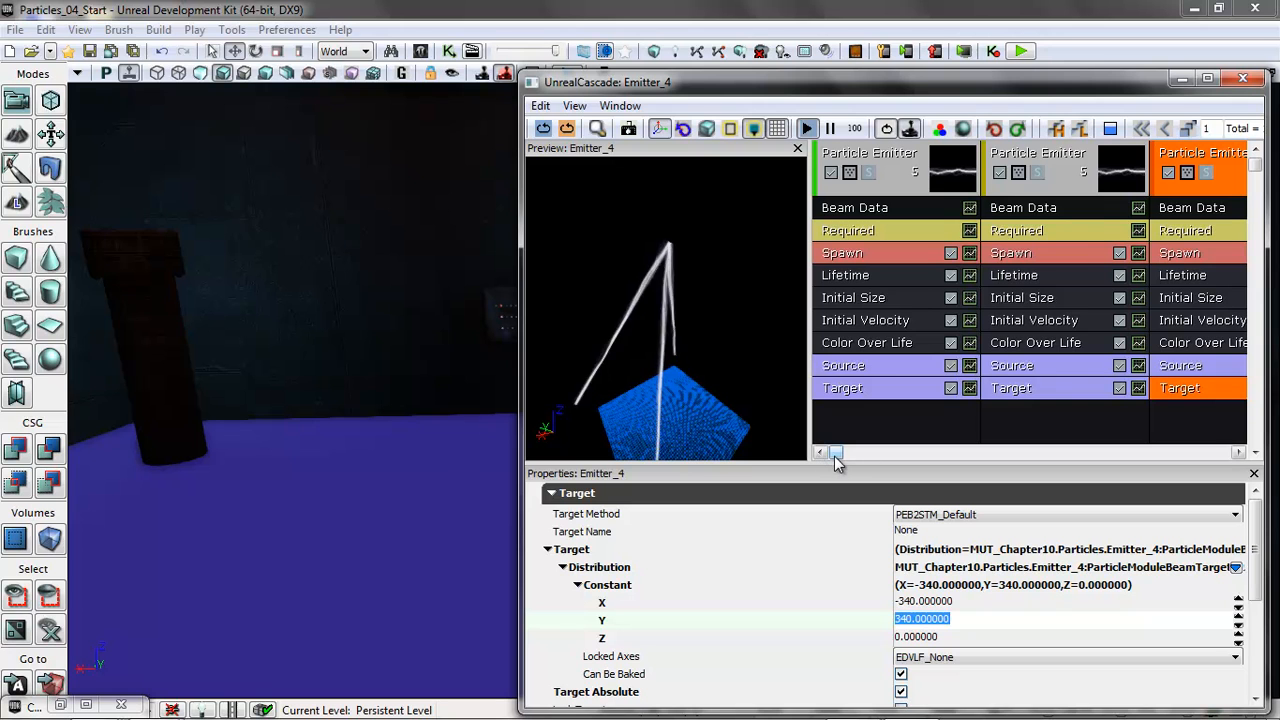
Step: Set the fourth emitter's beam Target position to X -340 and Y -340
{"action": "left_click_drag", "start_coordinate": [835, 452], "coordinate": [857, 452]}
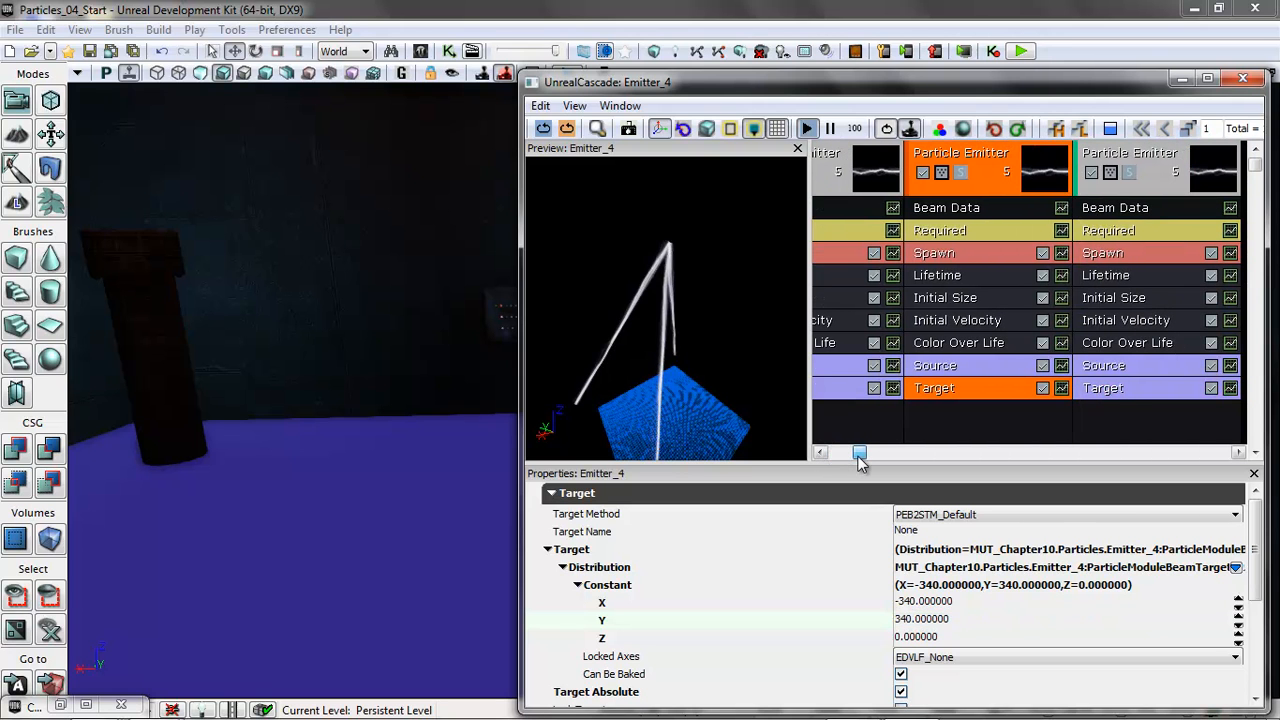
{"action": "left_click", "coordinate": [1105, 388]}
{"action": "left_click", "coordinate": [900, 601]}
{"action": "left_click", "coordinate": [899, 601]}
{"action": "type", "text": "-"}
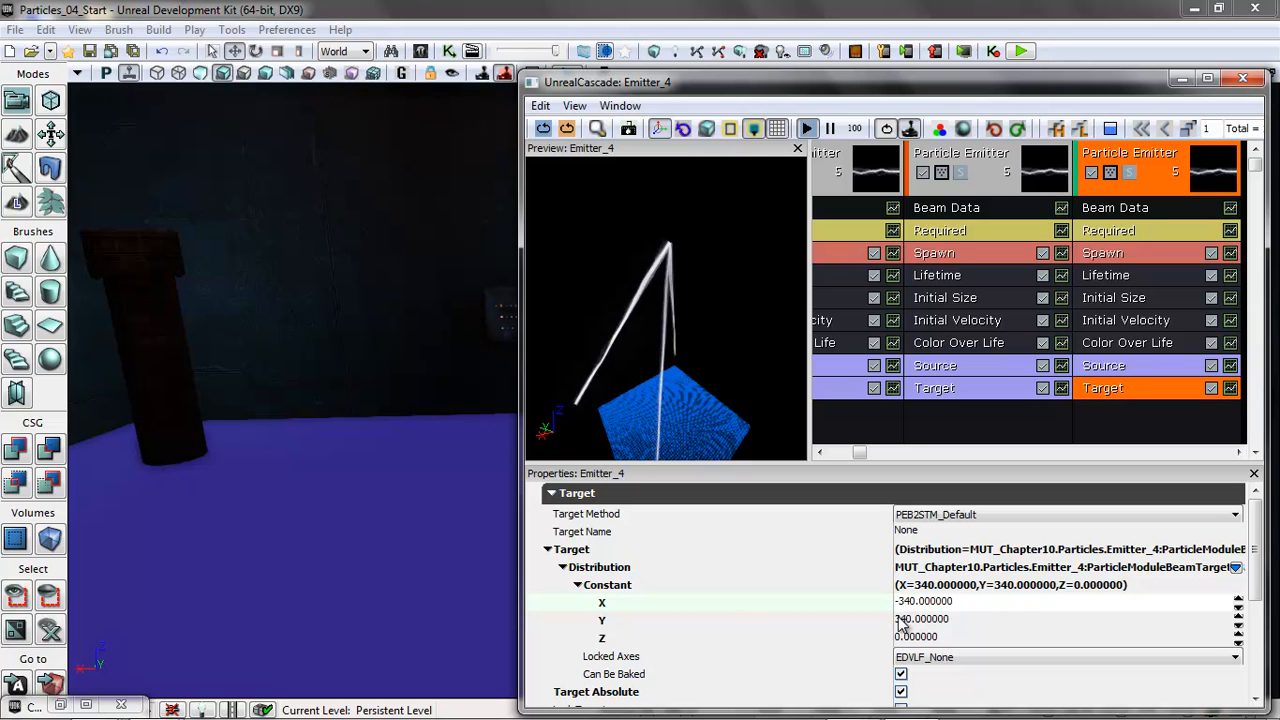
{"action": "left_click", "coordinate": [900, 619]}
{"action": "left_click", "coordinate": [898, 619]}
{"action": "type", "text": "-"}
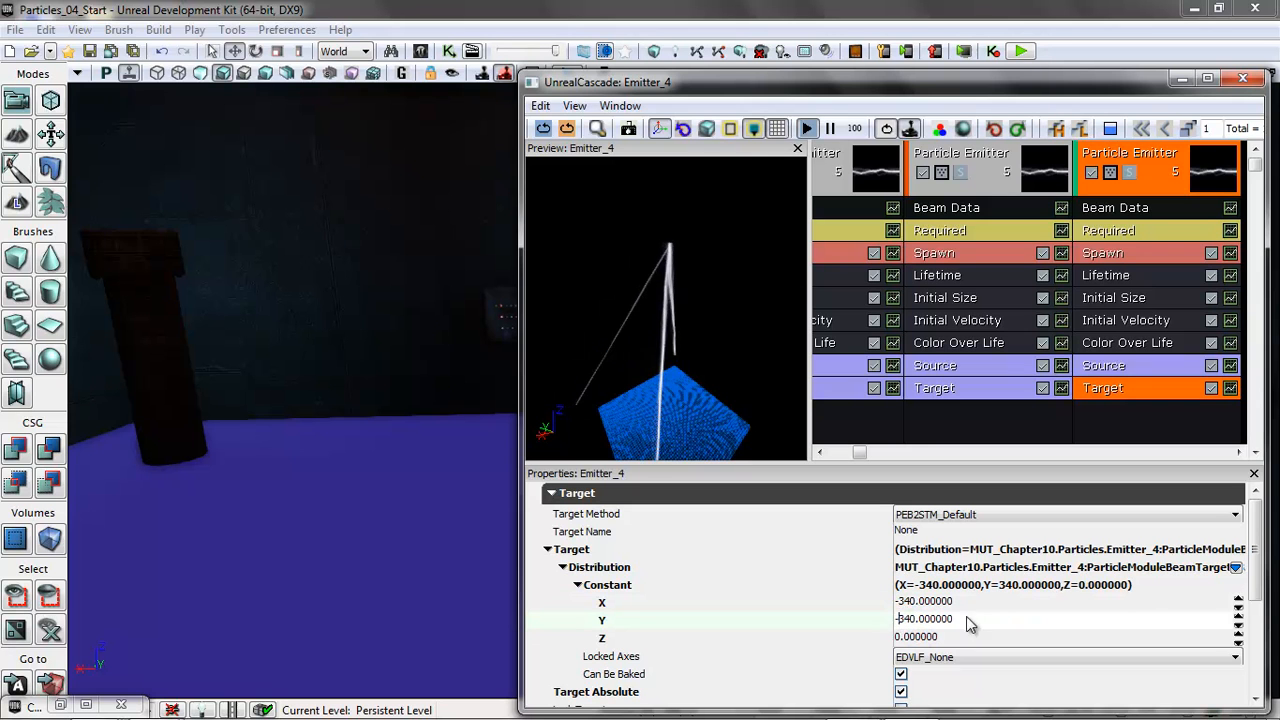
{"action": "left_click", "coordinate": [935, 601]}
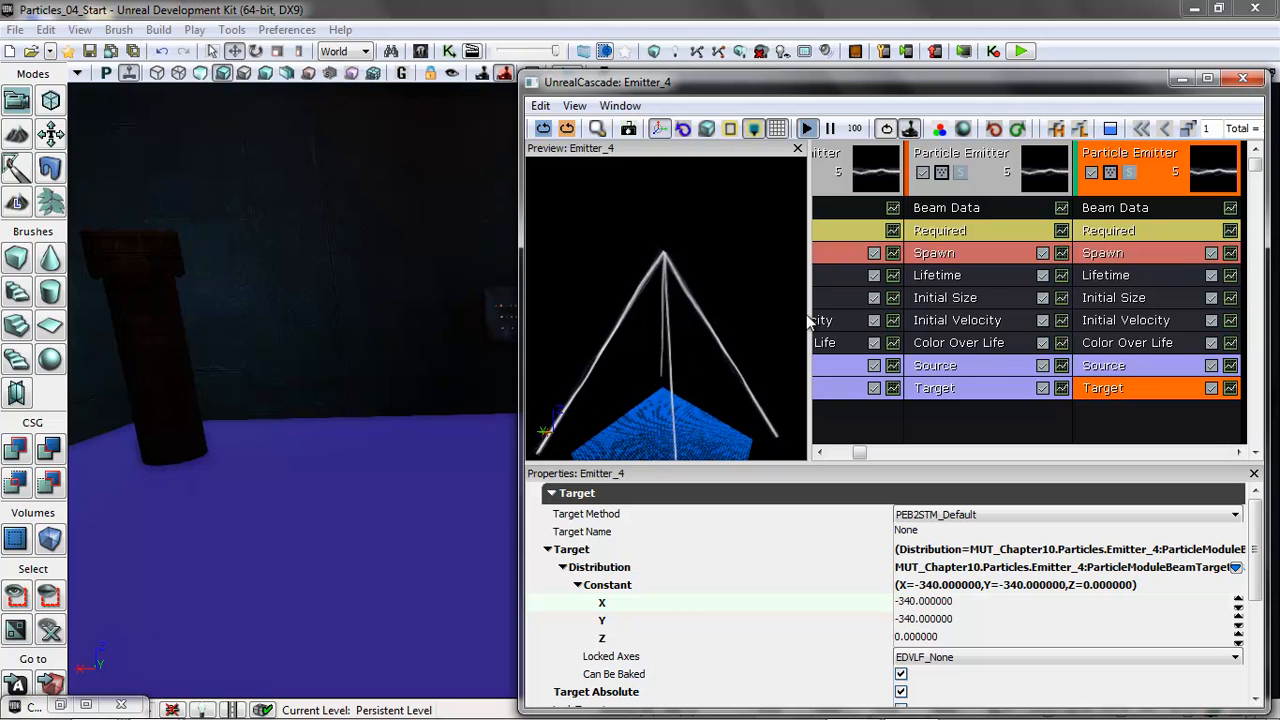
Step: Close the particle editor and save the MUT_Chapter10 package from the Content Browser
{"action": "left_click", "coordinate": [1242, 80]}
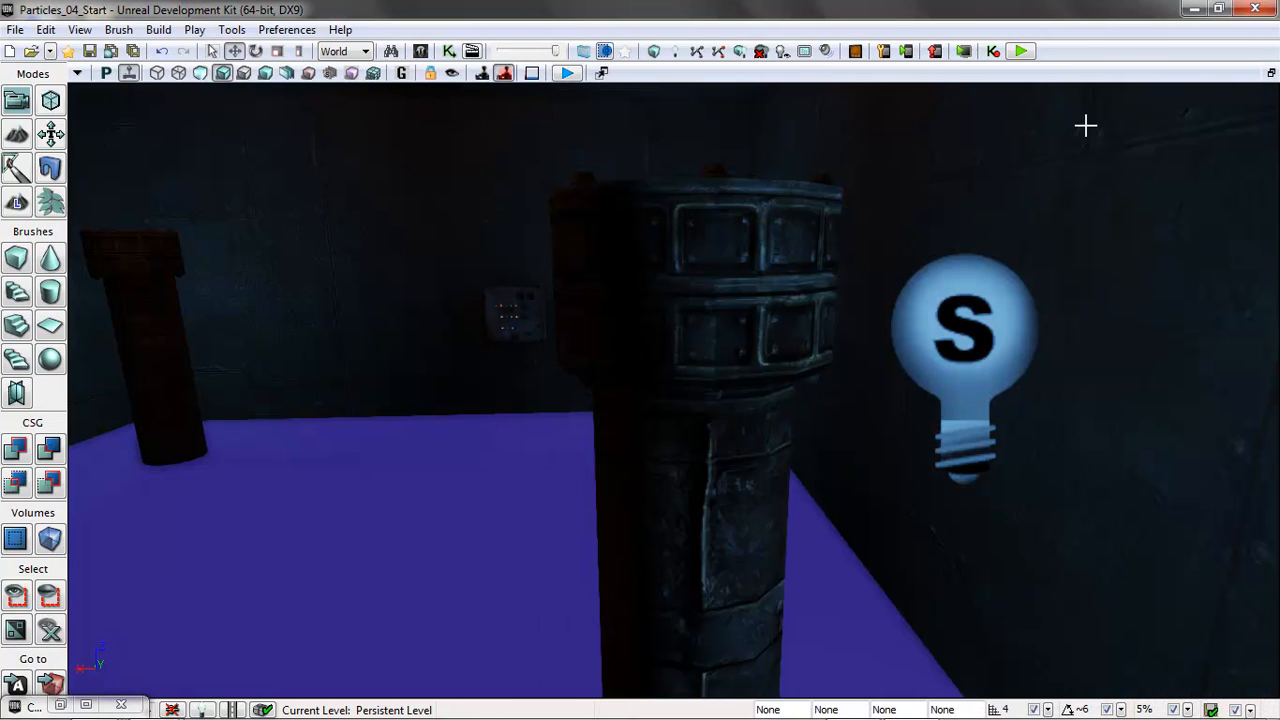
{"action": "left_click", "coordinate": [60, 705]}
{"action": "left_click", "coordinate": [251, 464]}
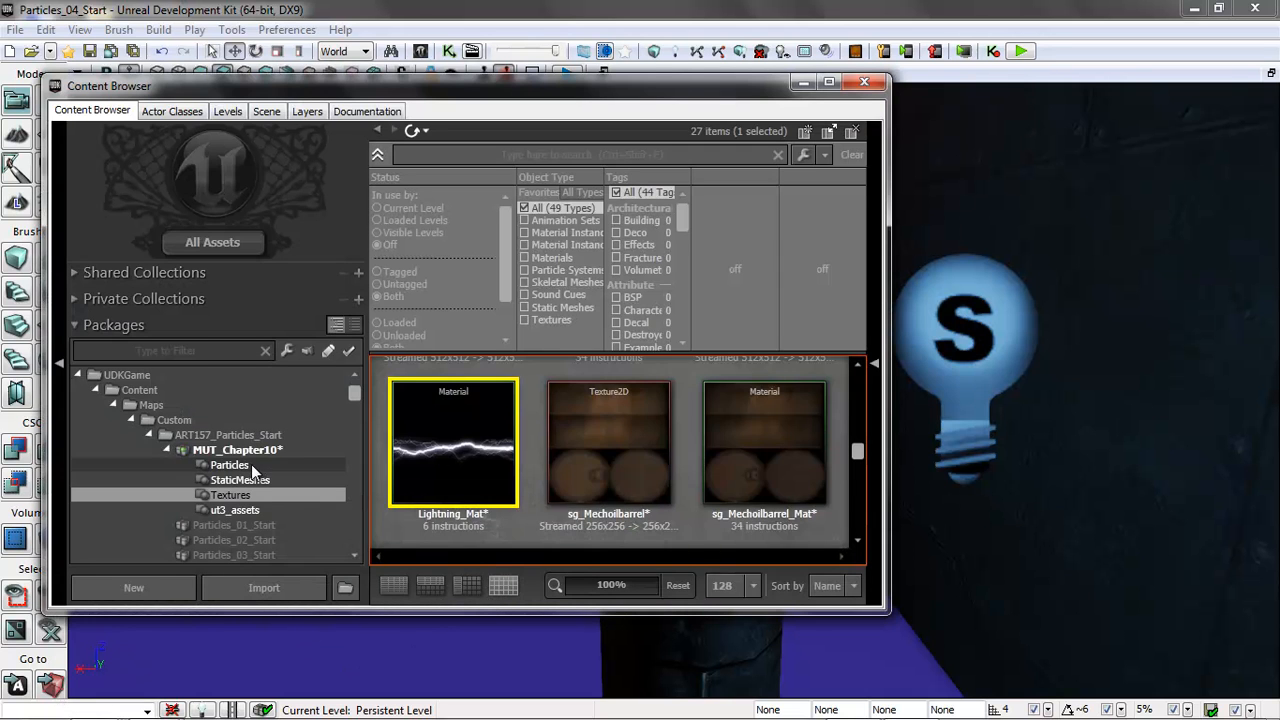
{"action": "left_click", "coordinate": [245, 449]}
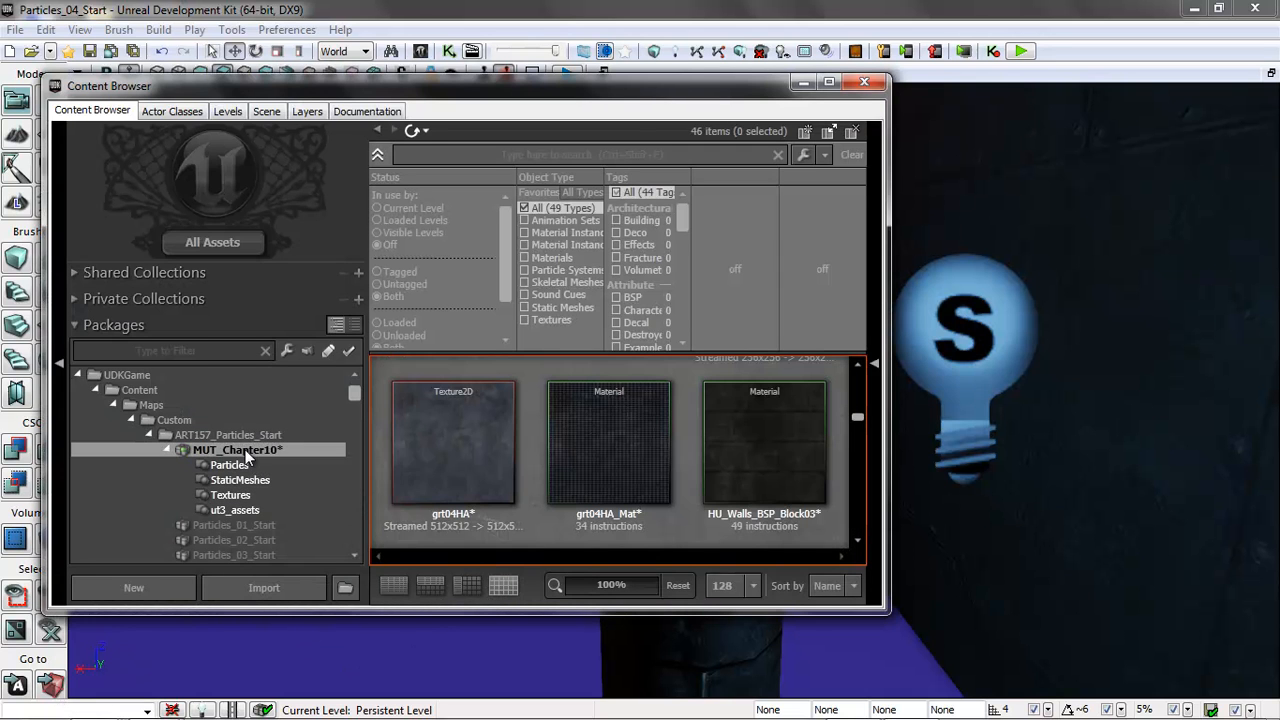
{"action": "right_click", "coordinate": [246, 451]}
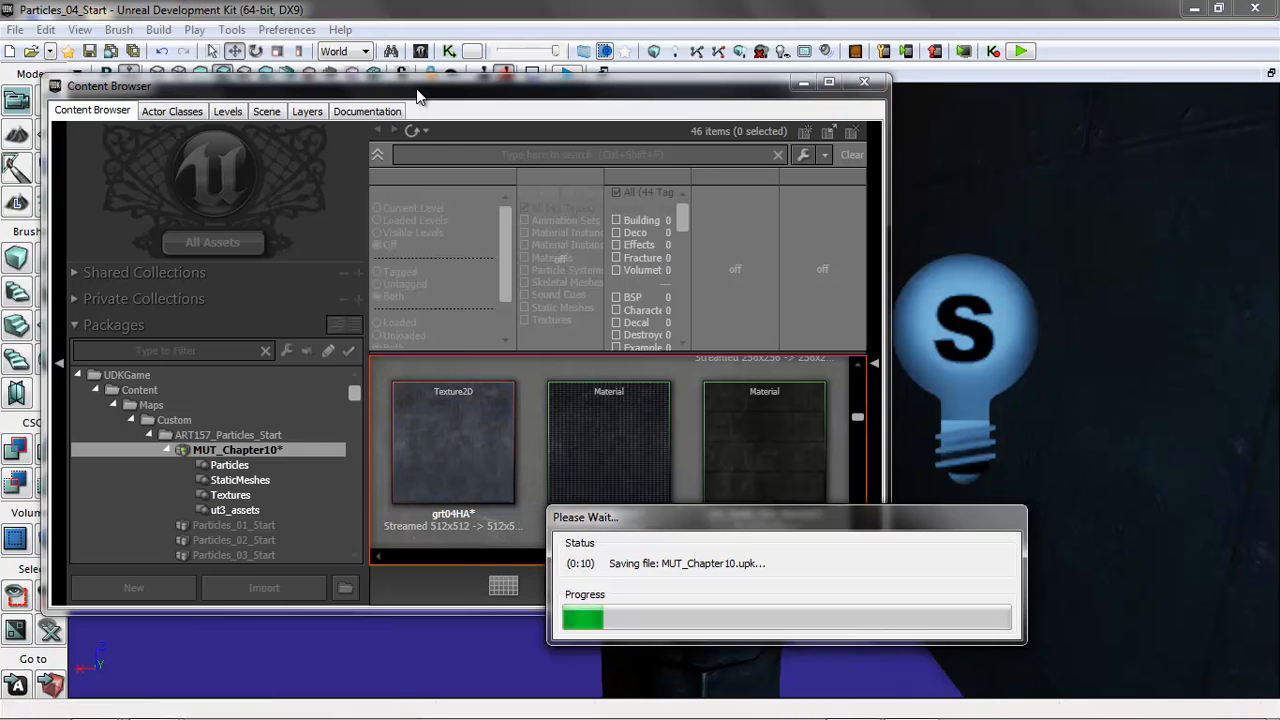
Step: Place the Emitter_4 particle system from MUT_Chapter10's Particles group in the room beside the pillars and look over its four beams
{"action": "left_click_drag", "start_coordinate": [430, 100], "coordinate": [892, 124]}
{"action": "left_click", "coordinate": [698, 490]}
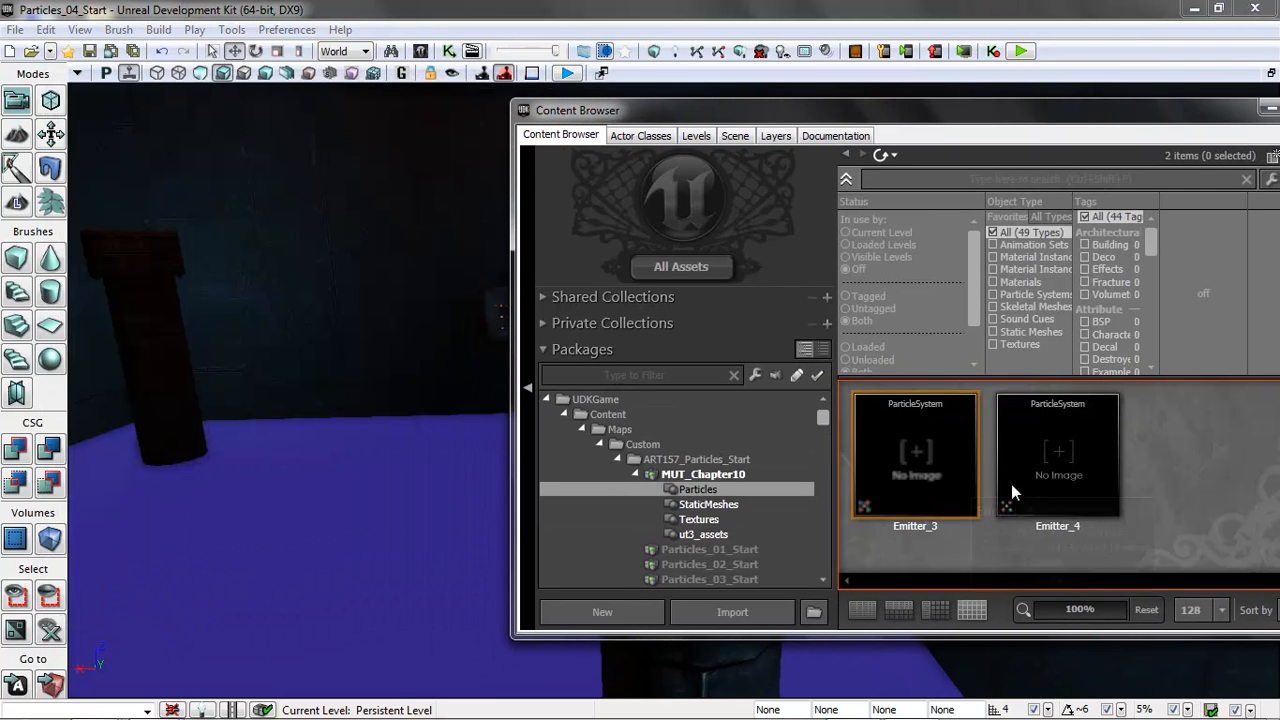
{"action": "left_click", "coordinate": [1050, 454]}
{"action": "left_click_drag", "start_coordinate": [1055, 435], "coordinate": [278, 500]}
{"action": "left_click_drag", "start_coordinate": [367, 556], "coordinate": [377, 606]}
{"action": "right_click_drag", "start_coordinate": [377, 606], "coordinate": [397, 323]}
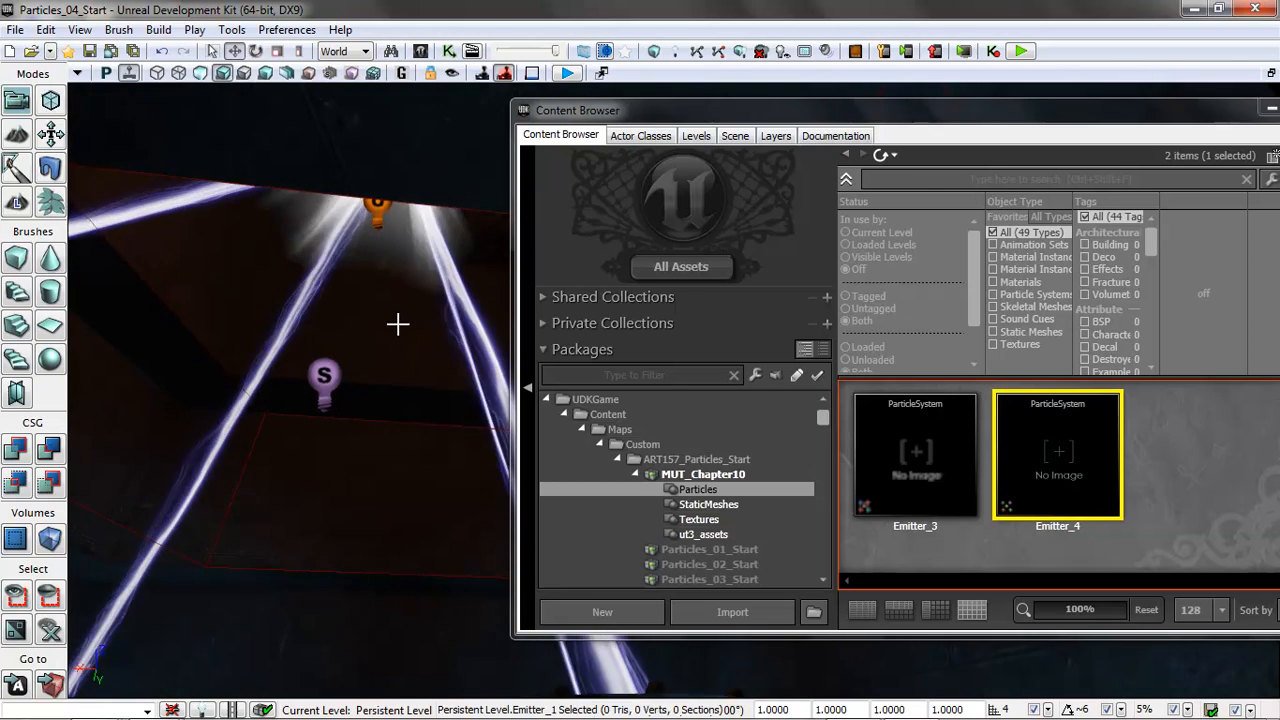
{"action": "left_click_drag", "start_coordinate": [371, 537], "coordinate": [363, 589]}
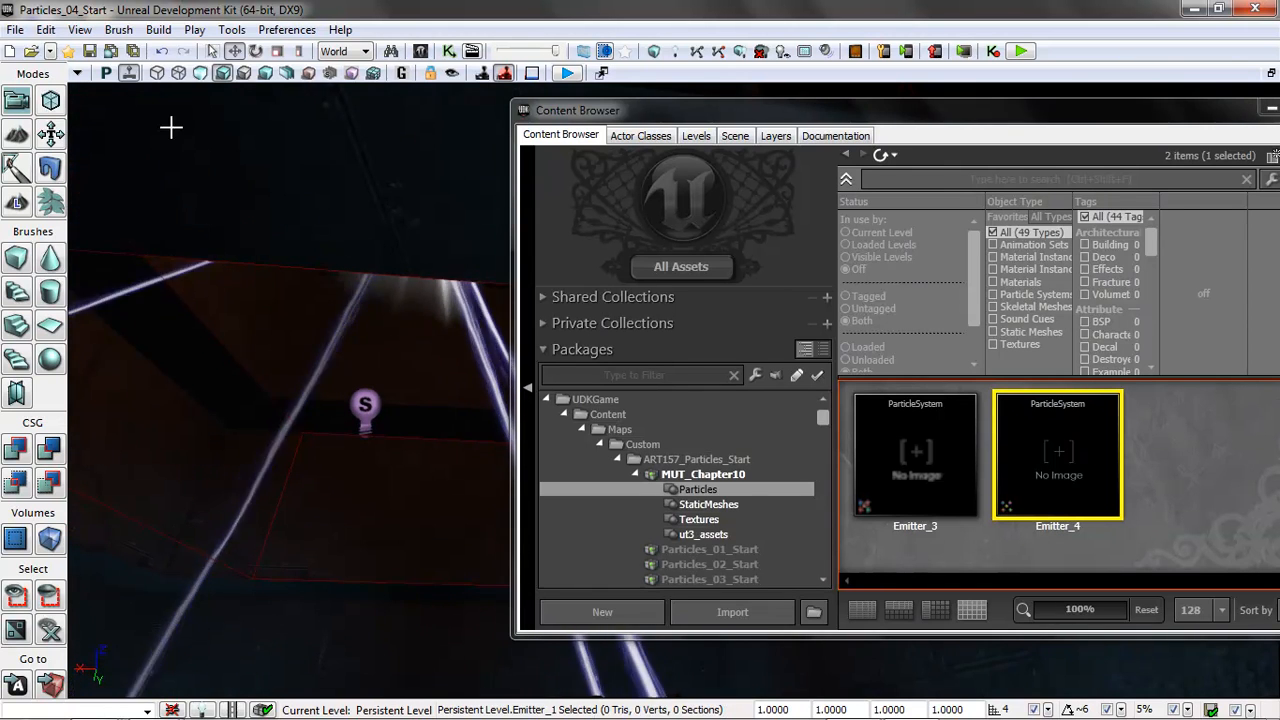
{"action": "right_click_drag", "start_coordinate": [406, 440], "coordinate": [431, 669]}
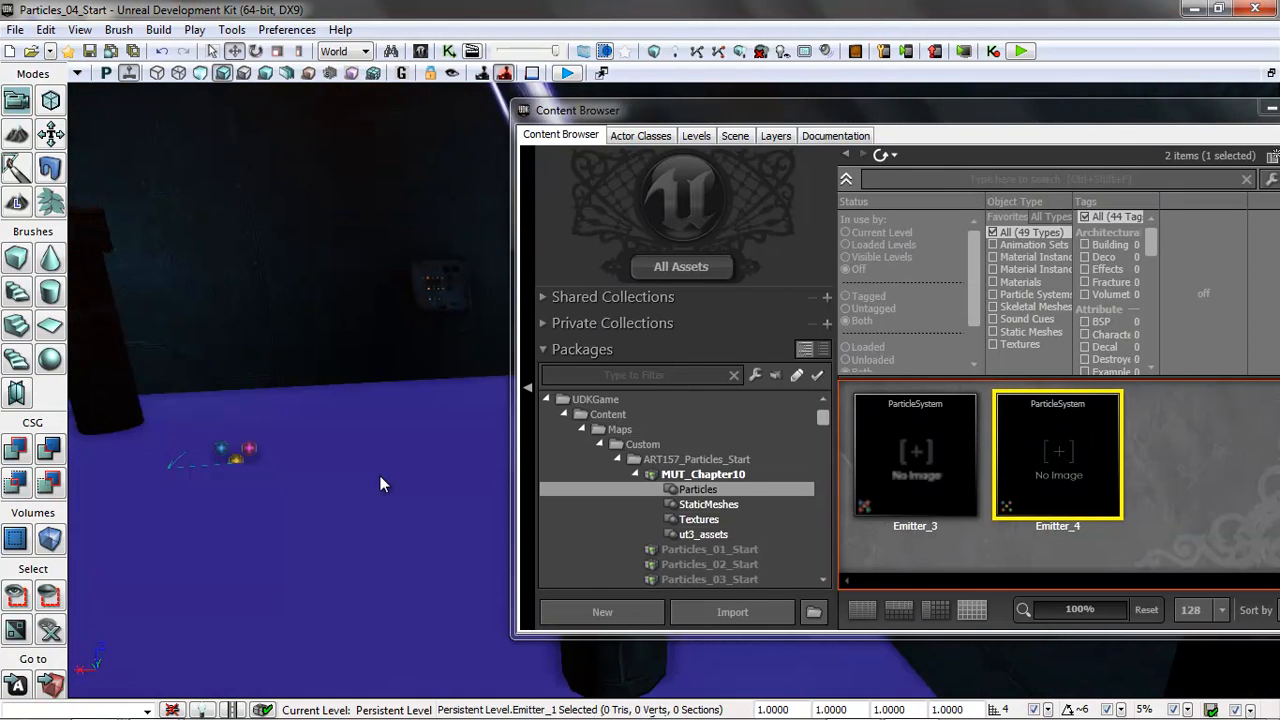
Step: Playtest the level from the room floor, then examine where the lightning beams meet the pillar tops
{"action": "right_click", "coordinate": [380, 460]}
{"action": "left_click", "coordinate": [400, 440]}
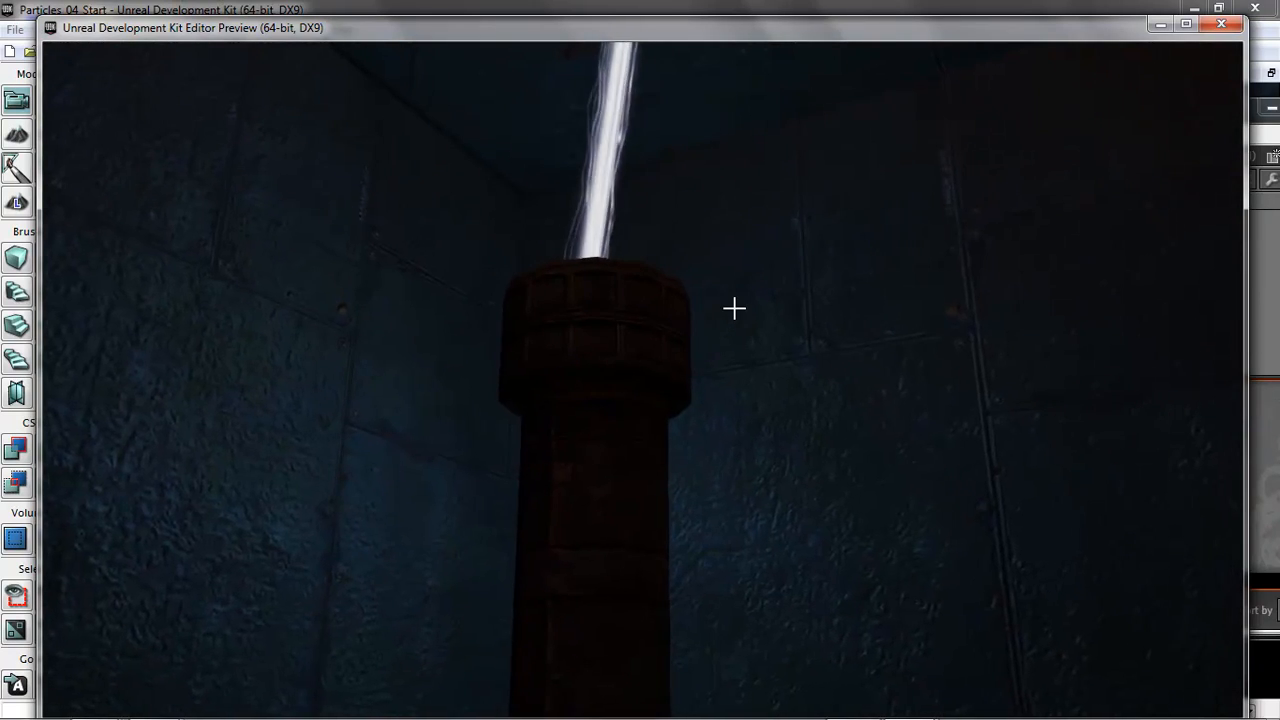
{"action": "key", "text": "Escape"}
{"action": "left_click_drag", "start_coordinate": [424, 445], "coordinate": [514, 440]}
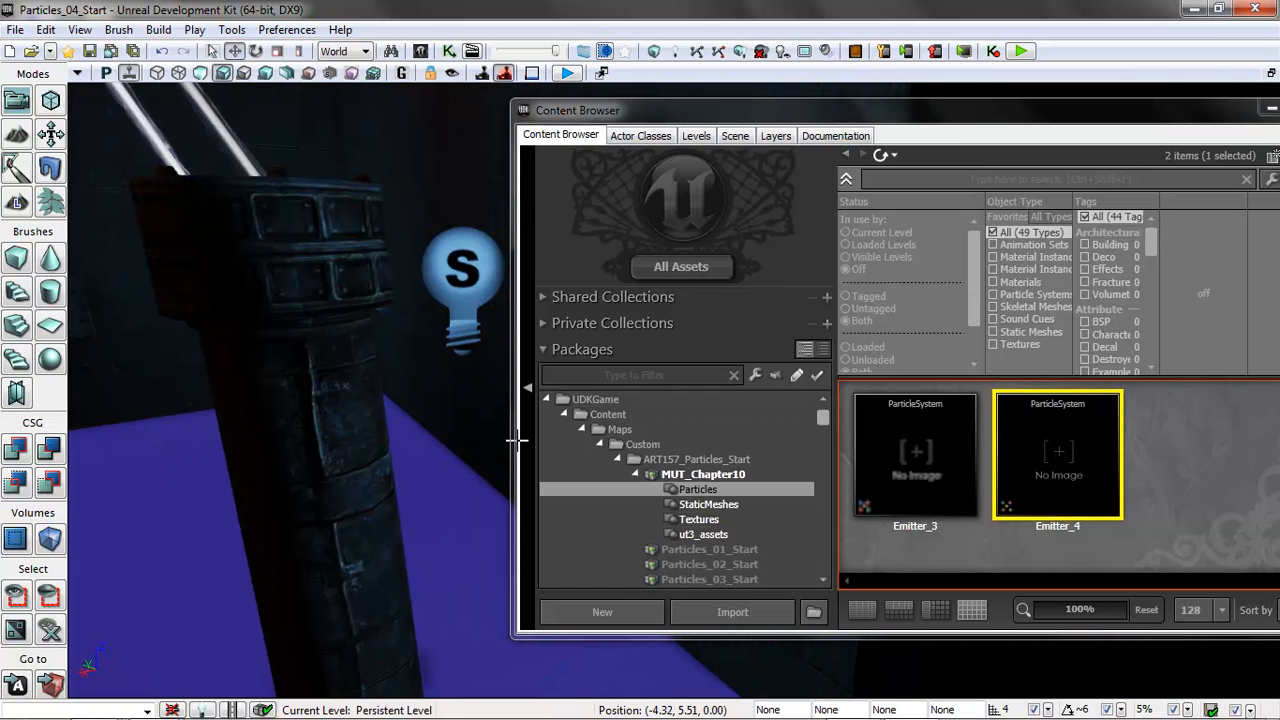
{"action": "left_click_drag", "start_coordinate": [277, 406], "coordinate": [246, 486]}
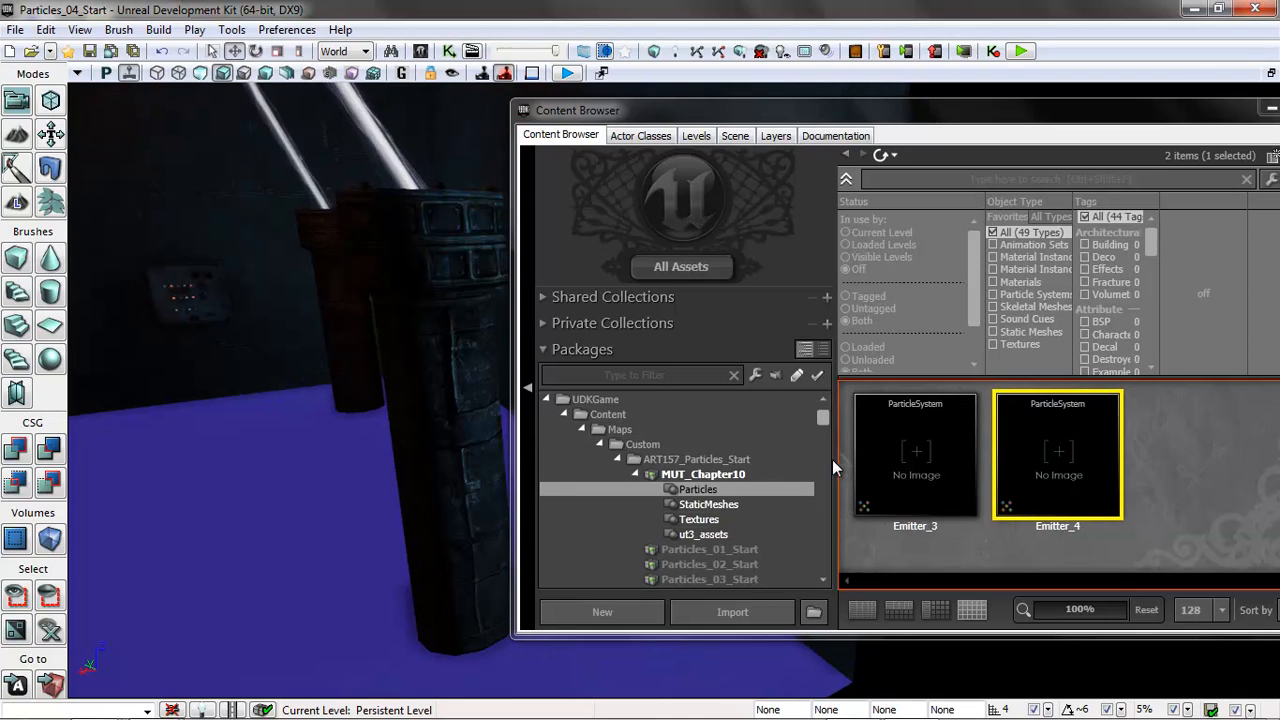
Step: Open the Particles_05_Start level without saving the changes to Particles_04_Start
{"action": "left_click", "coordinate": [17, 30]}
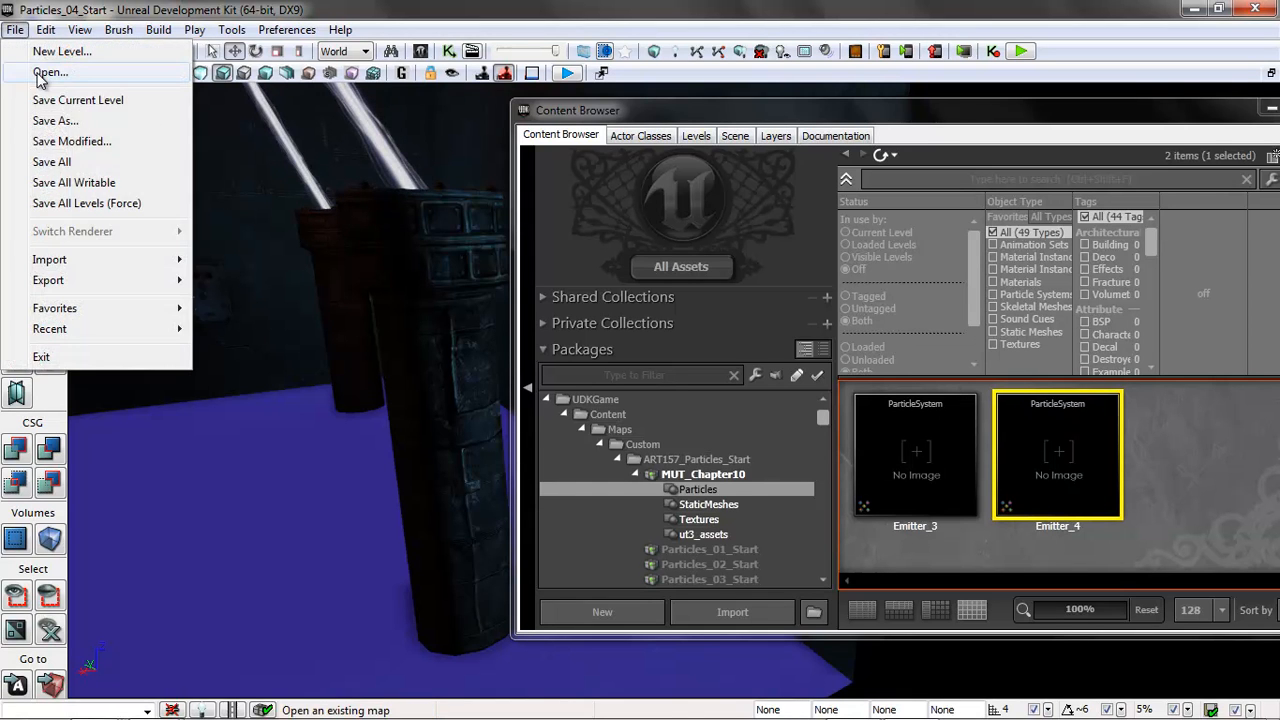
{"action": "left_click", "coordinate": [40, 77]}
{"action": "left_click", "coordinate": [434, 348]}
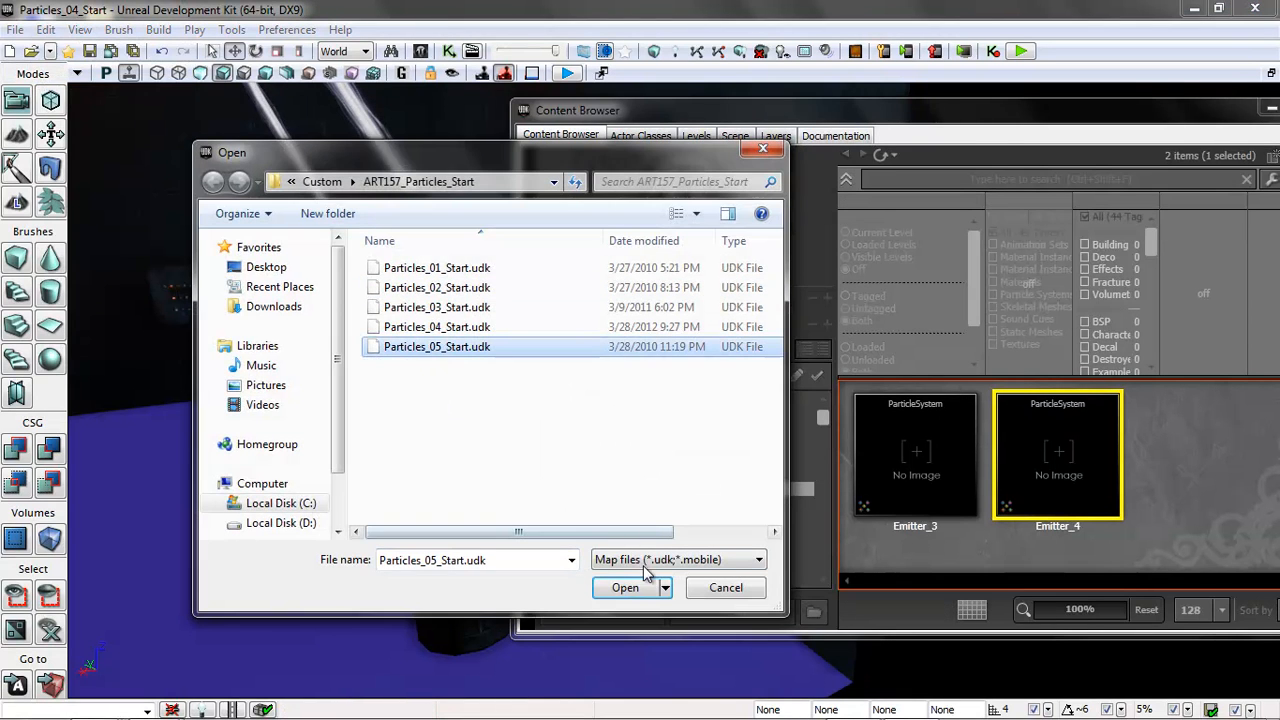
{"action": "left_click", "coordinate": [628, 589]}
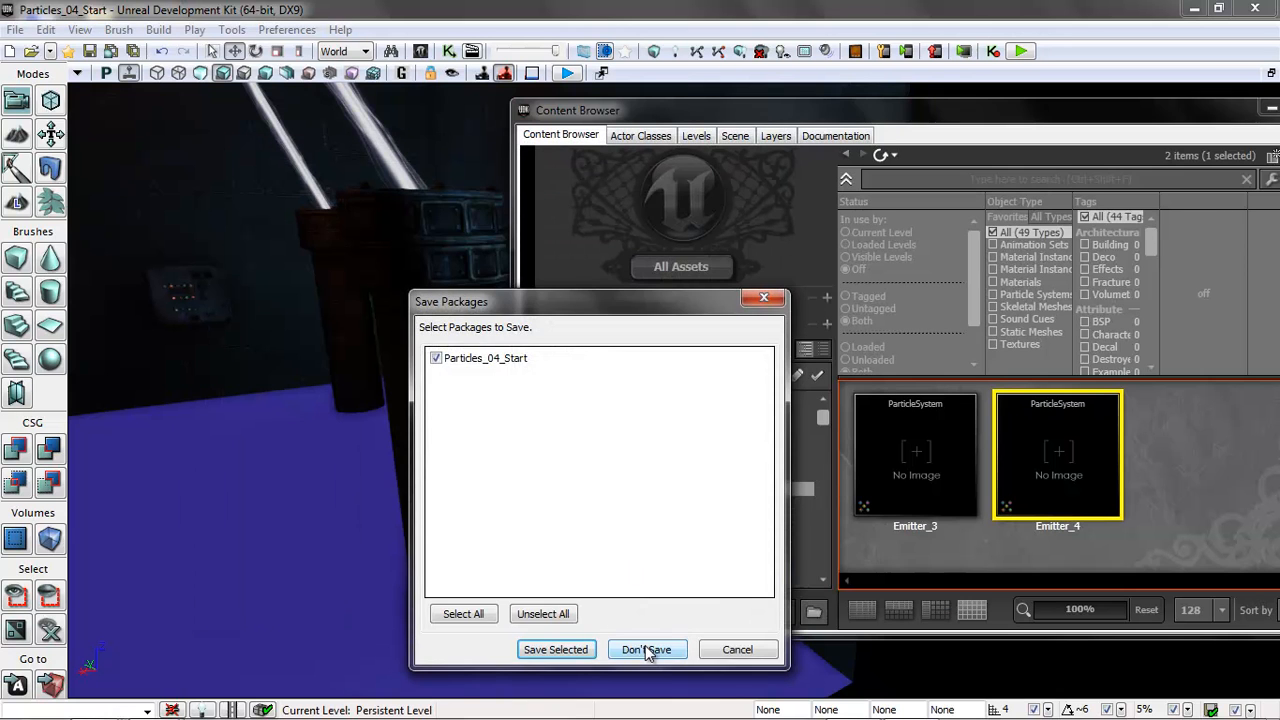
{"action": "left_click", "coordinate": [647, 651]}
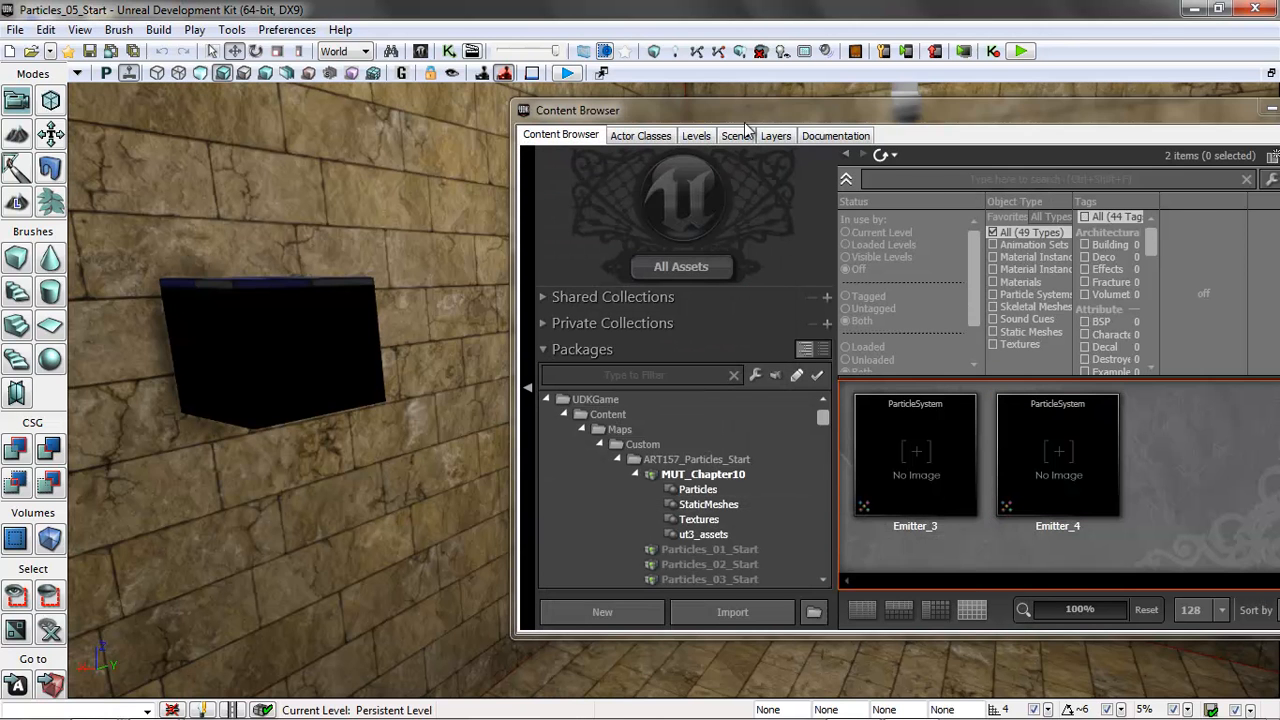
Step: Create a new ParticleSystem named Emitter_5 in the MUT_Chapter10 package under the Particles grouping
{"action": "left_click_drag", "start_coordinate": [757, 109], "coordinate": [665, 129]}
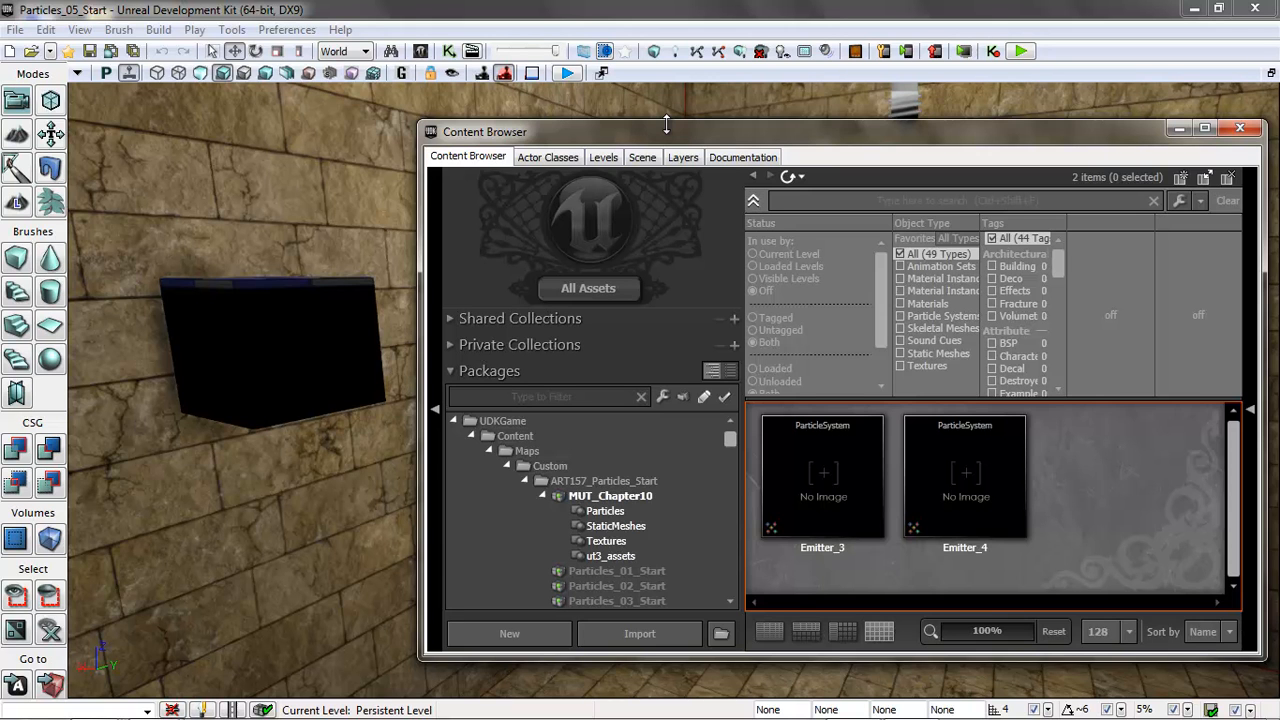
{"action": "right_click", "coordinate": [1088, 467]}
{"action": "scroll", "coordinate": [1088, 464], "scroll_direction": "down", "scroll_amount": 1}
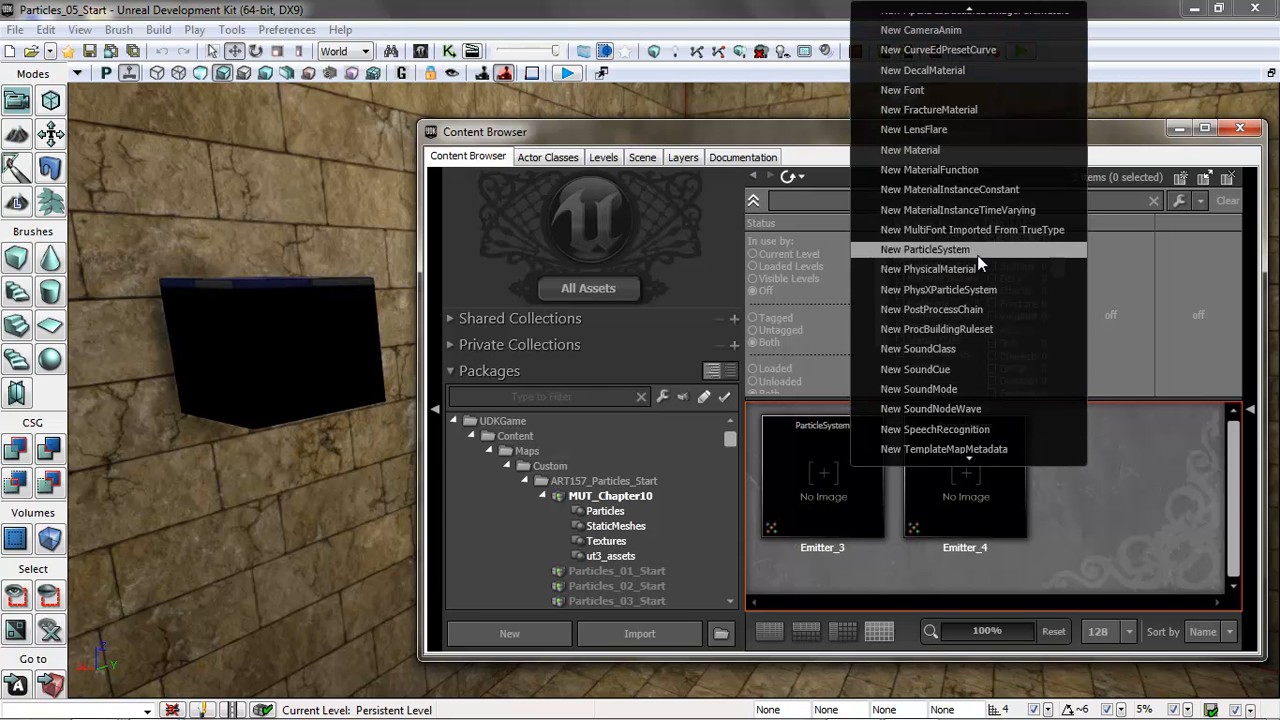
{"action": "left_click", "coordinate": [977, 255]}
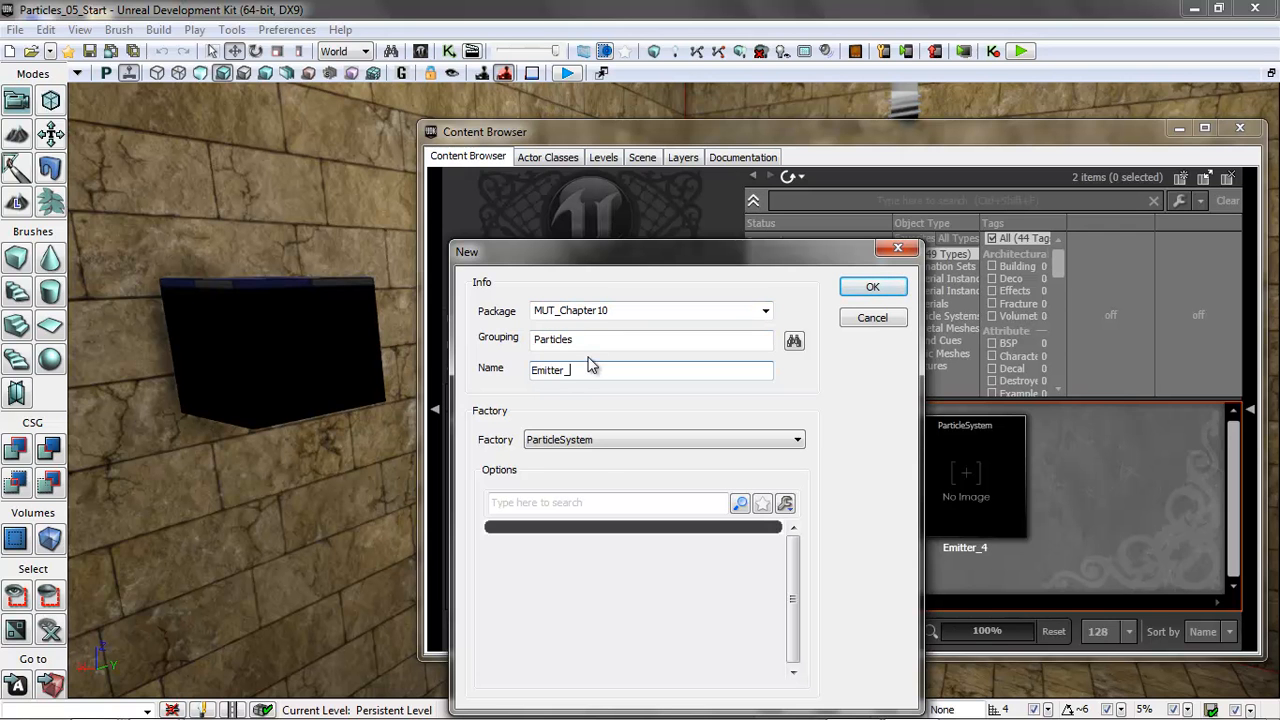
{"action": "type", "text": "Emitter_5"}
{"action": "left_click", "coordinate": [868, 288]}
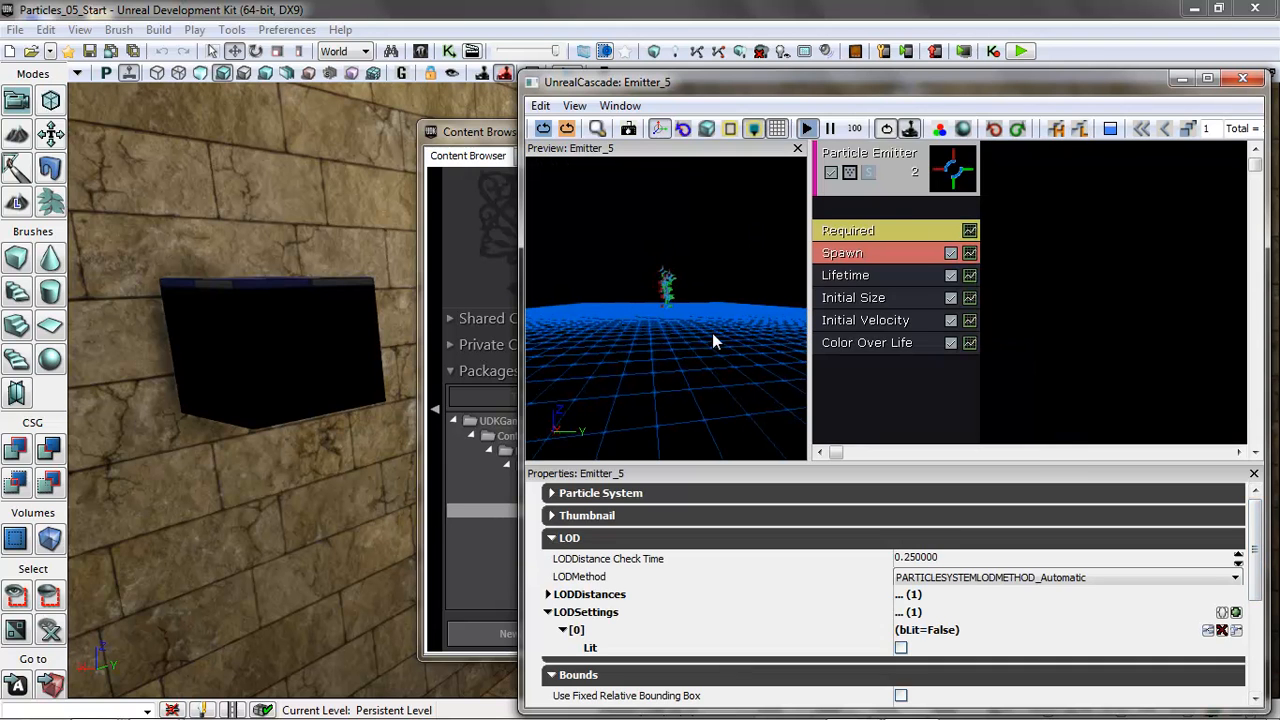
Step: Add a Ribbon Data type module to Emitter_5's particle emitter and check the trail in the preview
{"action": "right_click", "coordinate": [895, 197]}
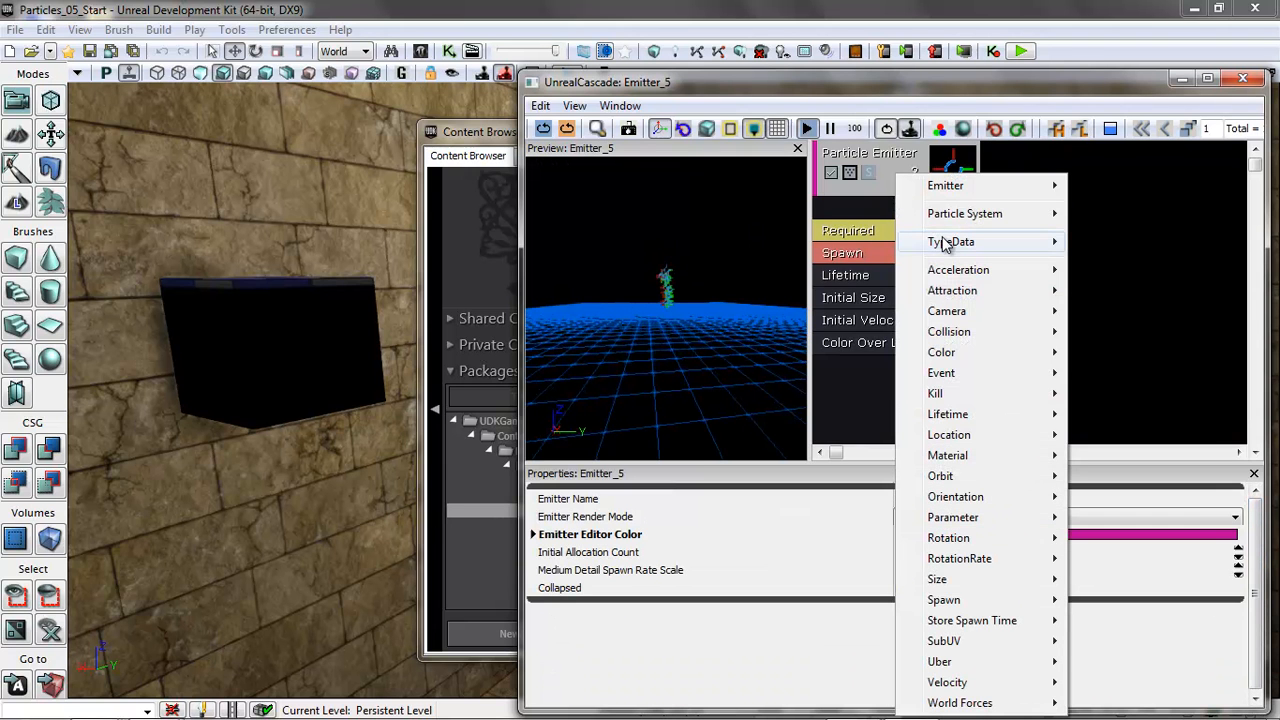
{"action": "mouse_move", "coordinate": [957, 243]}
{"action": "left_click", "coordinate": [752, 366]}
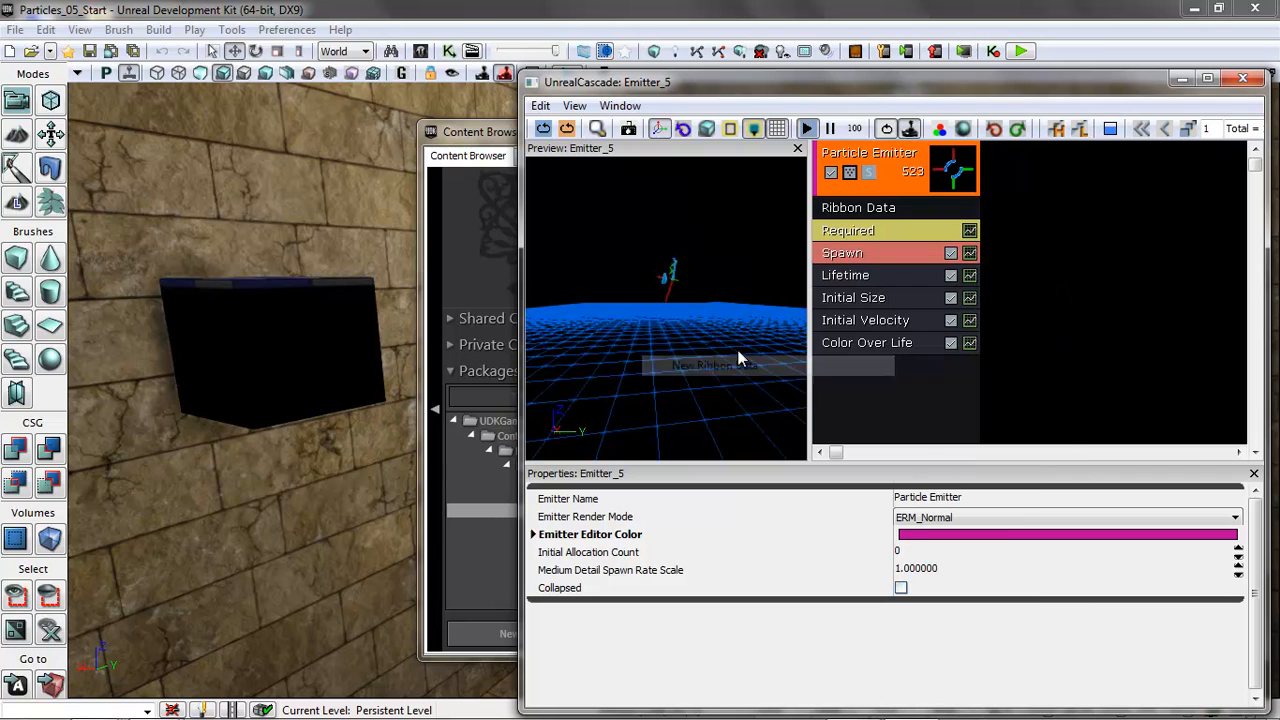
{"action": "left_click_drag", "start_coordinate": [690, 345], "coordinate": [676, 253]}
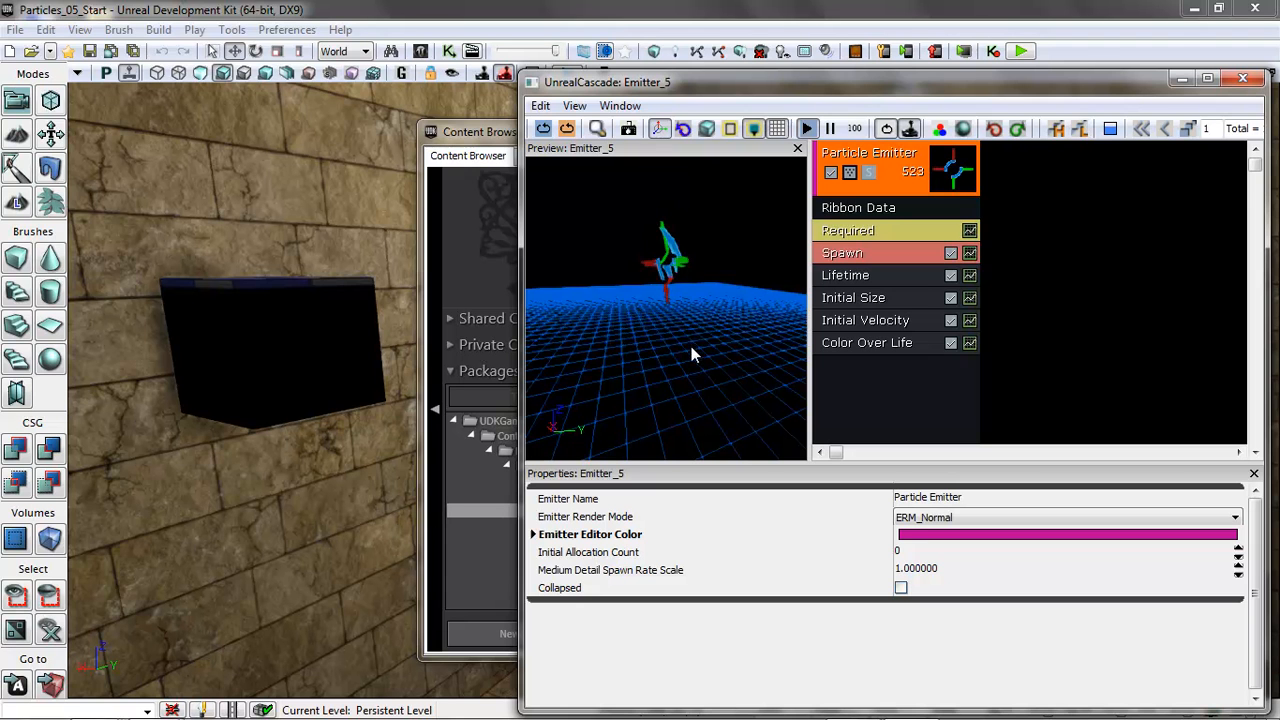
Step: Move the particle editor aside and build the lighting of the Particles_05_Start level
{"action": "left_click_drag", "start_coordinate": [646, 80], "coordinate": [1006, 120]}
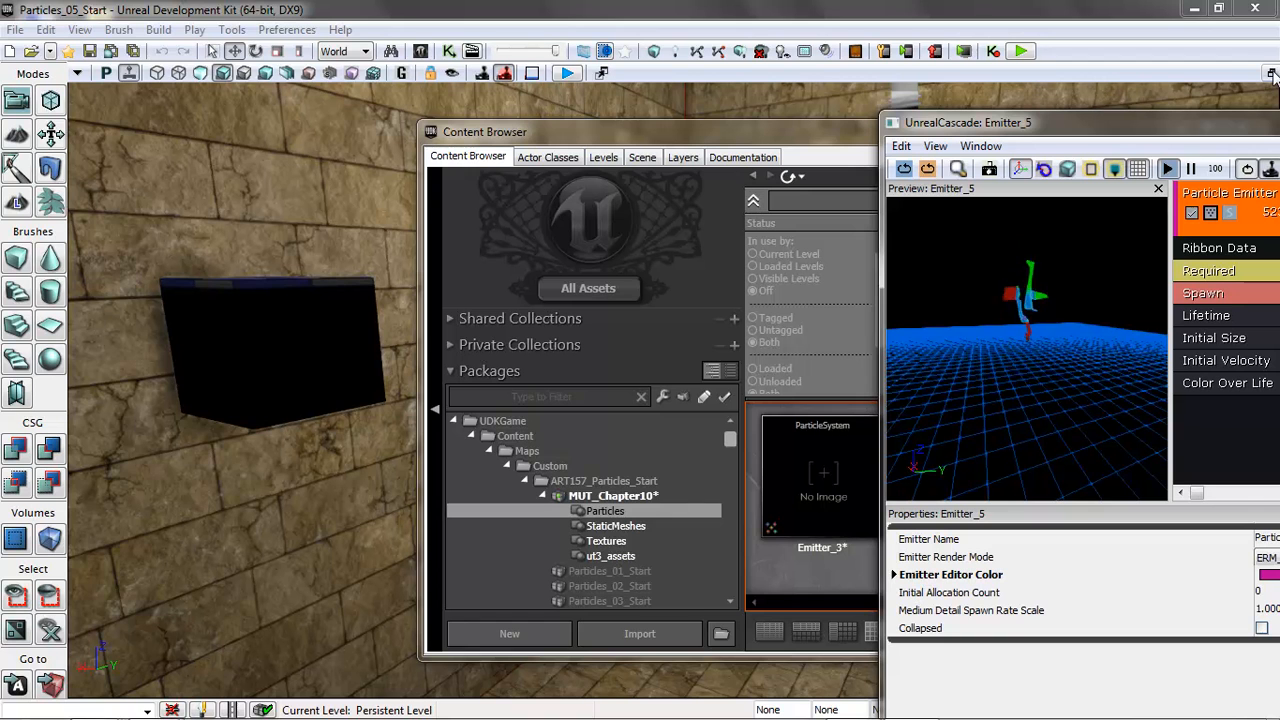
{"action": "left_click", "coordinate": [160, 30]}
{"action": "left_click", "coordinate": [190, 164]}
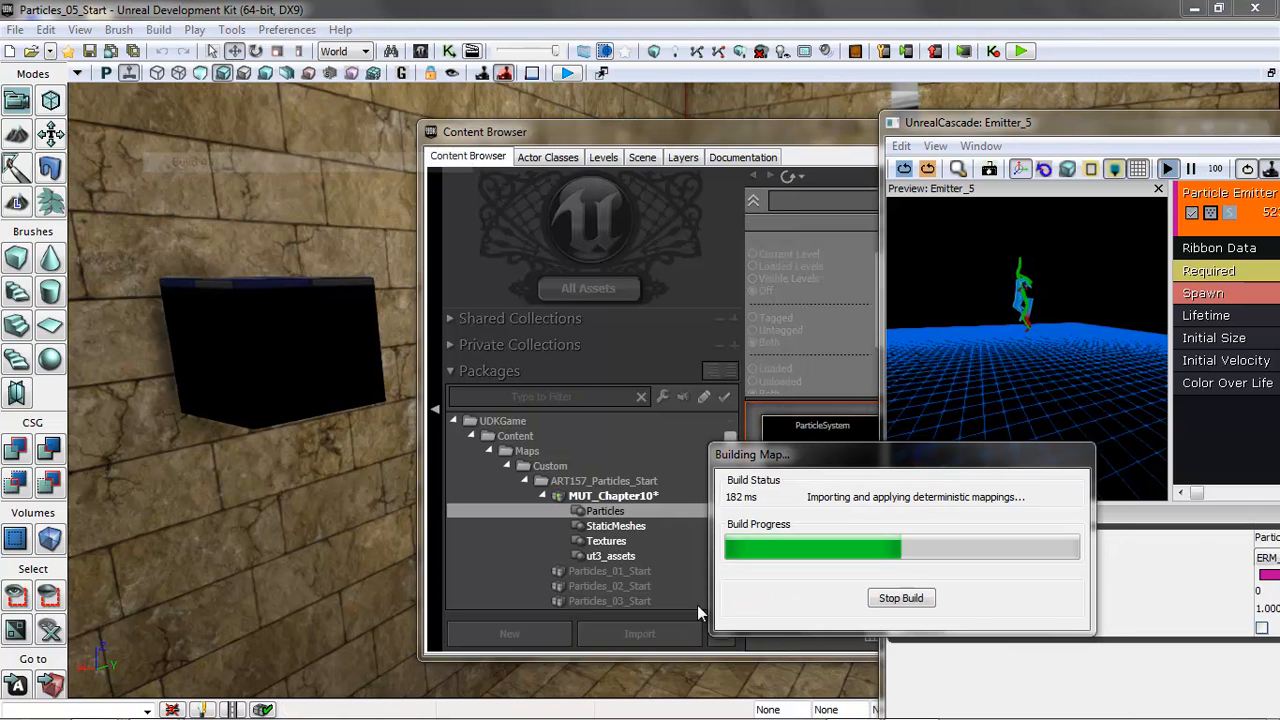
{"action": "left_click", "coordinate": [1151, 543]}
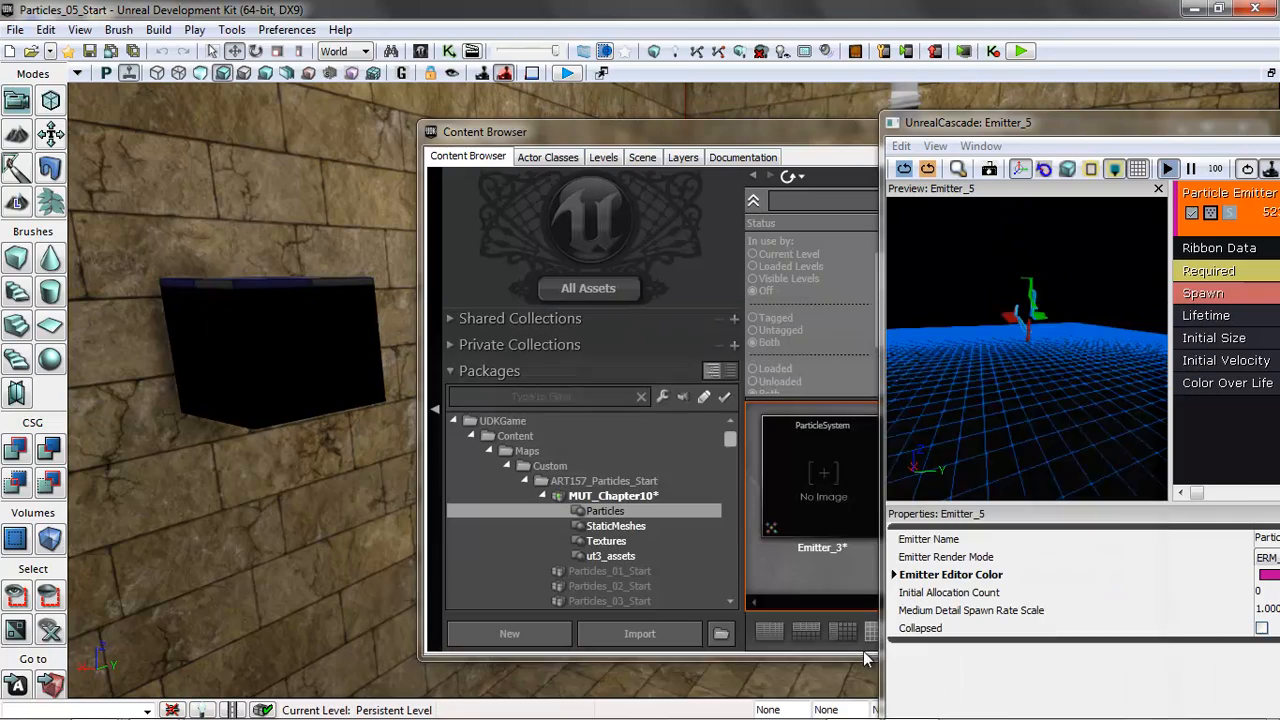
Step: Playtest the Particles_05_Start level from the floor, then leave the preview
{"action": "right_click", "coordinate": [815, 686]}
{"action": "left_click", "coordinate": [855, 641]}
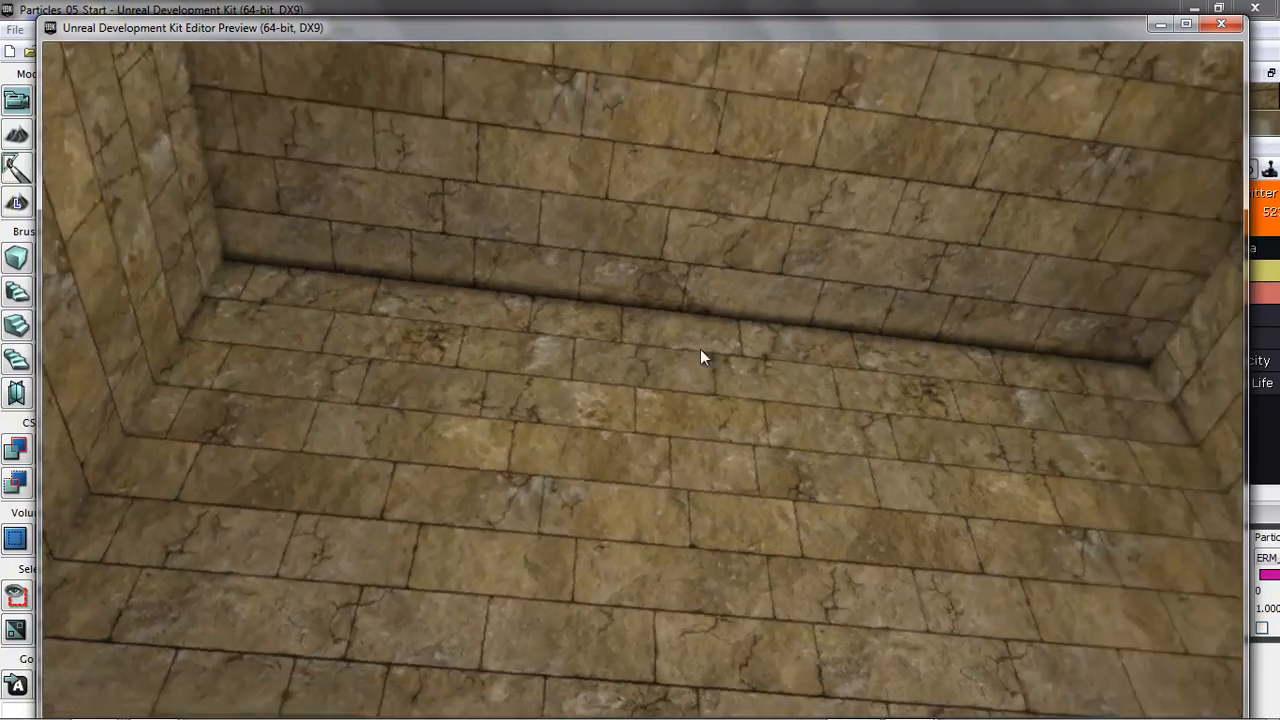
{"action": "key", "text": "Escape"}
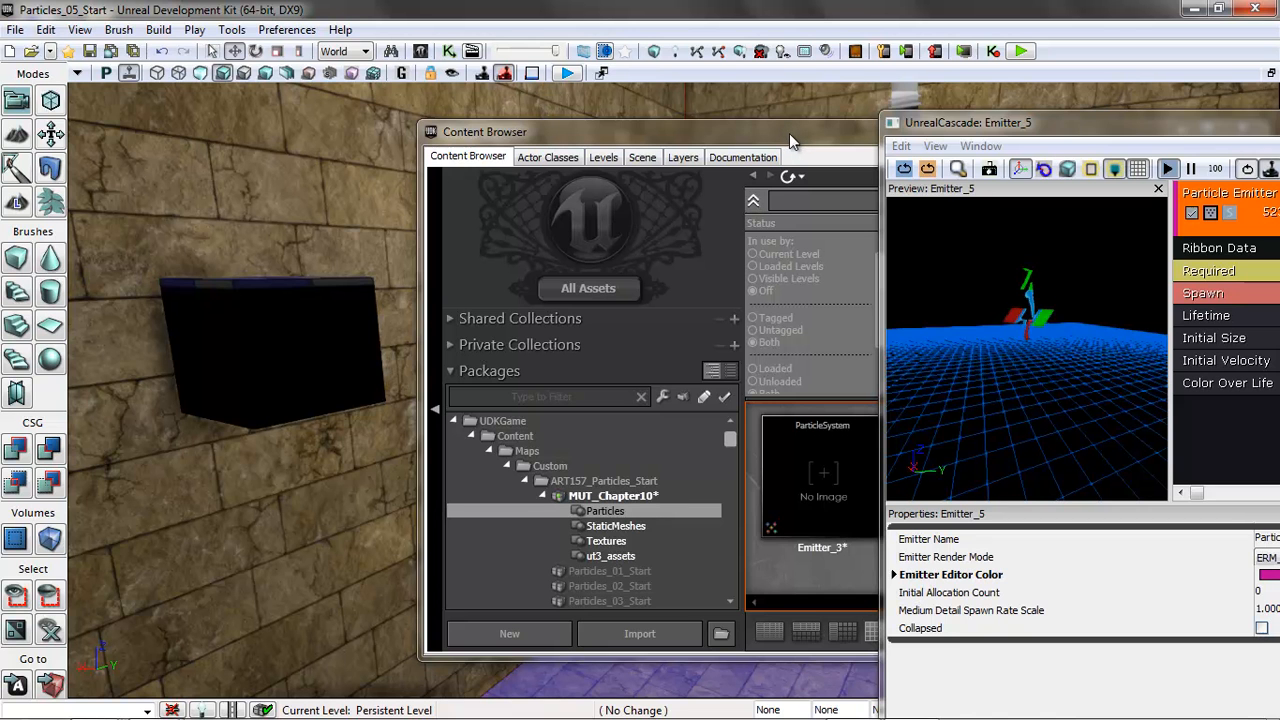
Step: Minimize the particle editor and place the Emitter_5 particle system on the room floor
{"action": "left_click_drag", "start_coordinate": [1010, 122], "coordinate": [692, 241]}
{"action": "left_click", "coordinate": [1129, 240]}
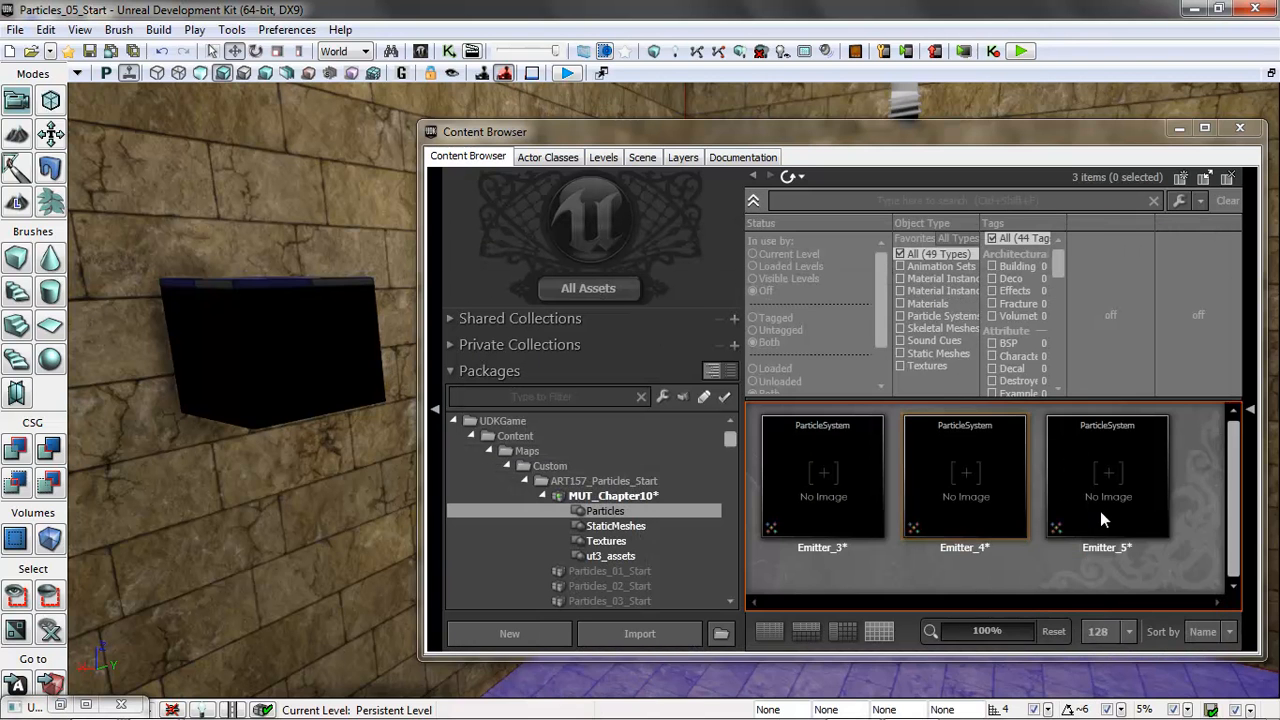
{"action": "left_click", "coordinate": [1108, 471]}
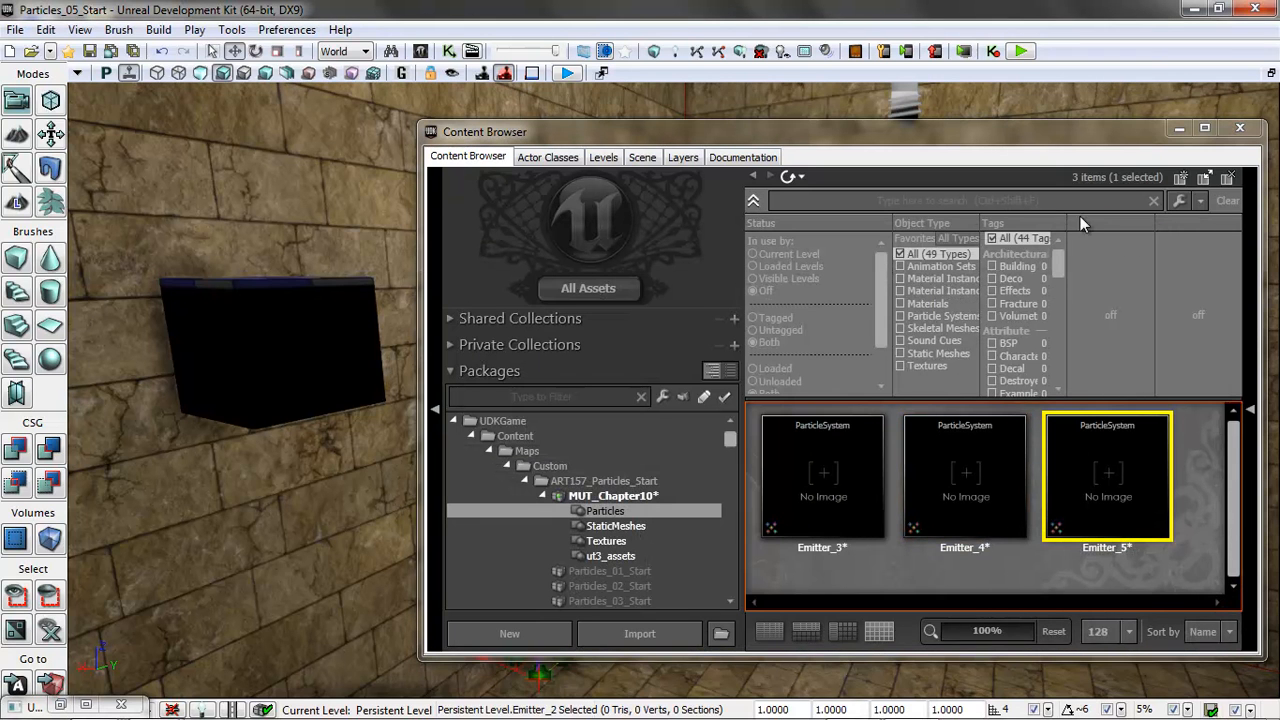
Step: Switch to the multi-view layout and move the placed emitter in the top and front views up beside the checkered cube
{"action": "left_click", "coordinate": [1270, 73]}
{"action": "left_click_drag", "start_coordinate": [569, 132], "coordinate": [789, 141]}
{"action": "left_click_drag", "start_coordinate": [514, 105], "coordinate": [512, 138]}
{"action": "left_click_drag", "start_coordinate": [562, 223], "coordinate": [423, 234]}
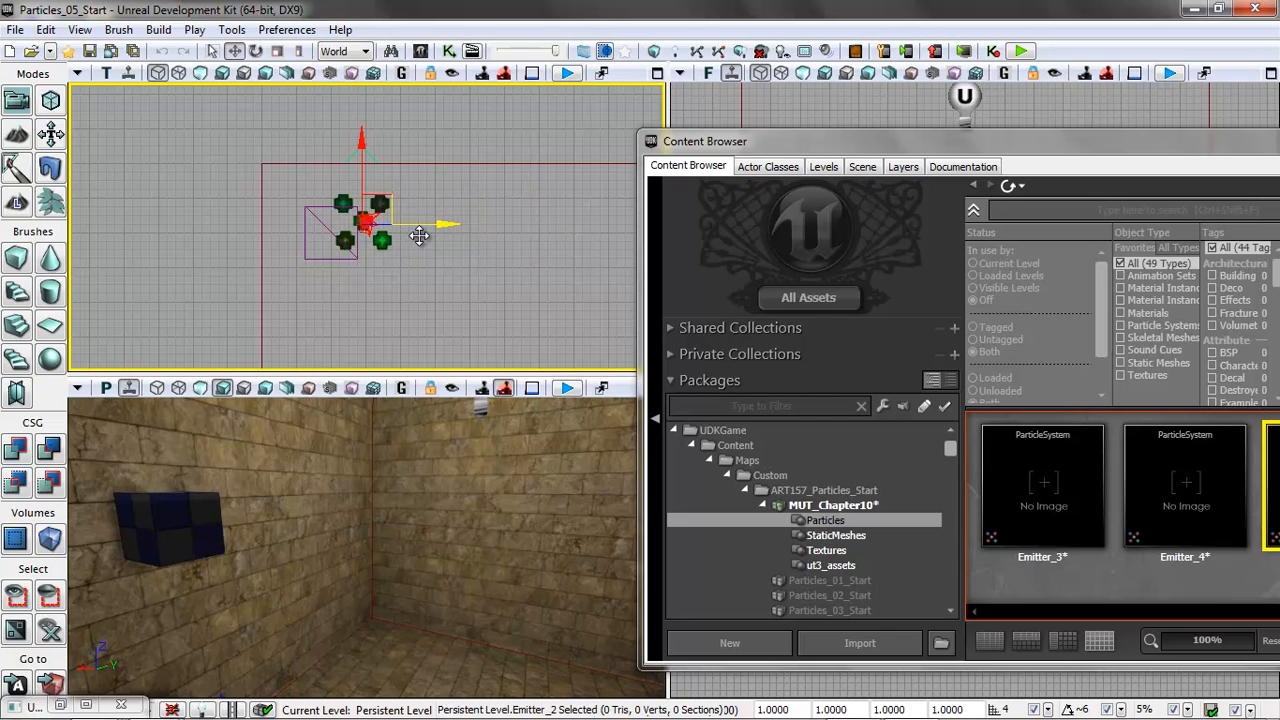
{"action": "left_click_drag", "start_coordinate": [365, 145], "coordinate": [362, 163]}
{"action": "left_click_drag", "start_coordinate": [1005, 147], "coordinate": [856, 348]}
{"action": "left_click_drag", "start_coordinate": [994, 252], "coordinate": [965, 187]}
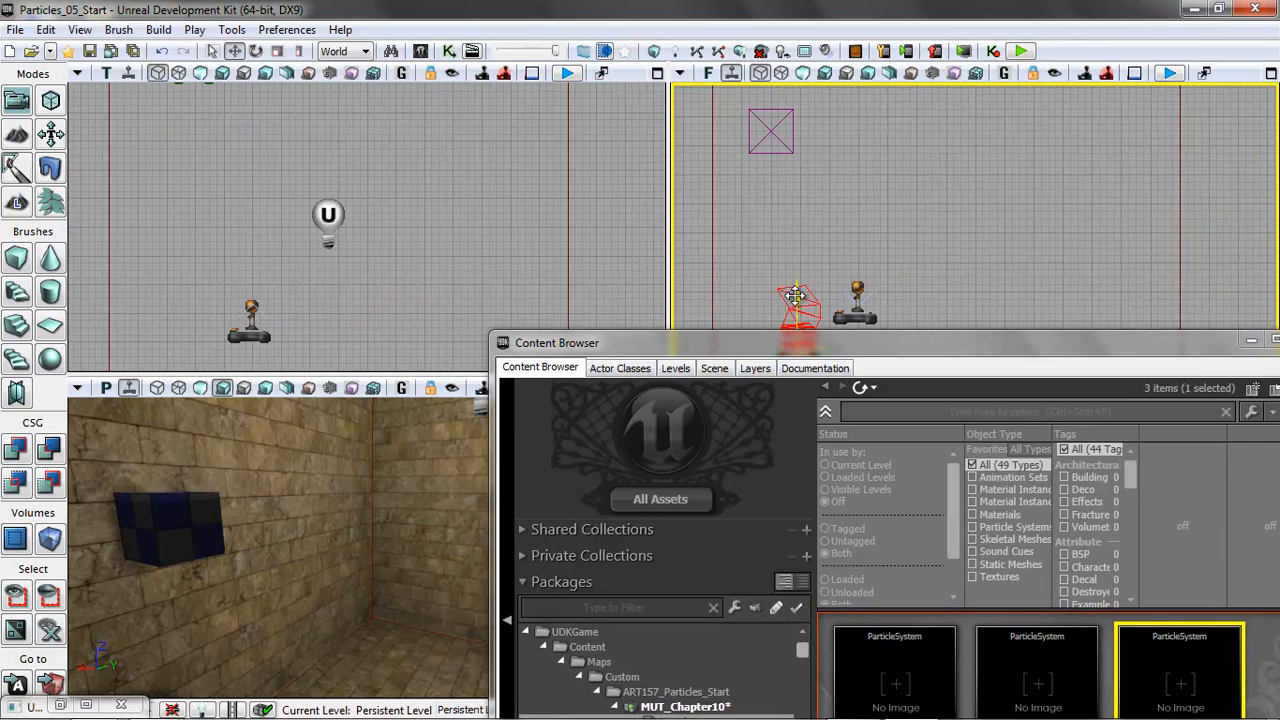
{"action": "left_click_drag", "start_coordinate": [796, 295], "coordinate": [789, 54]}
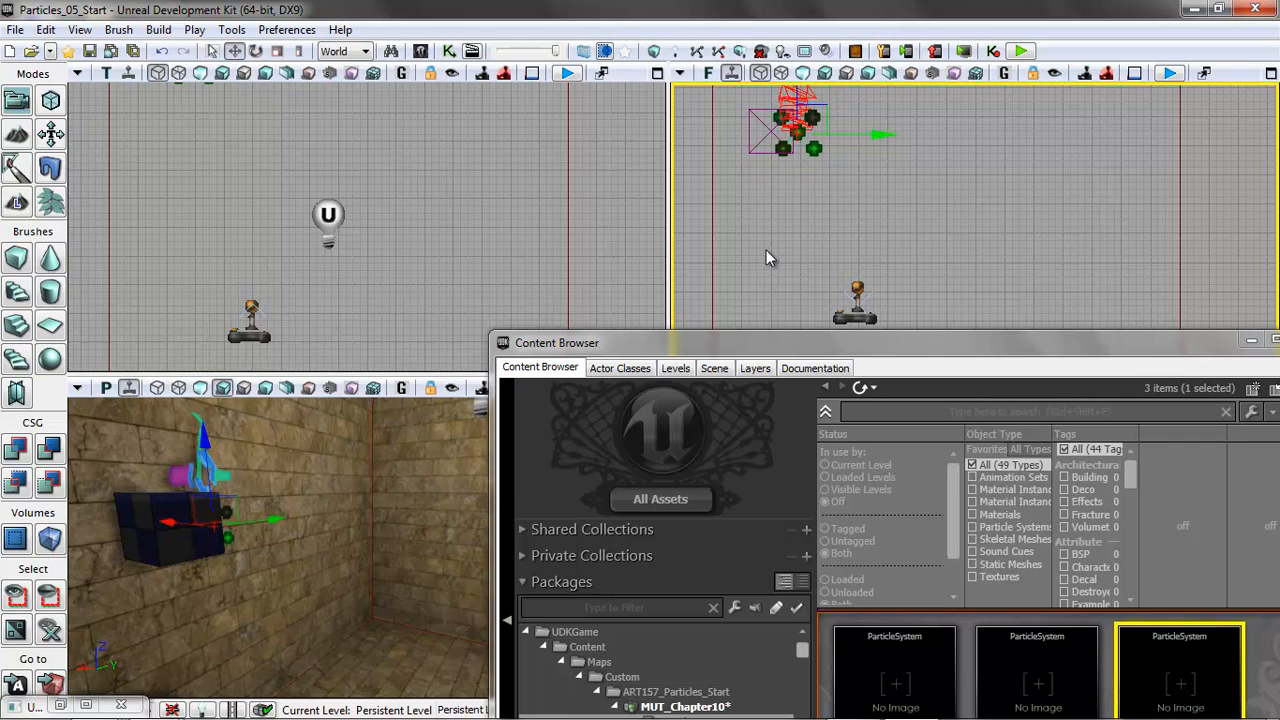
Step: Set the attachment Base of the placed ribbon emitter to InterpActor_0 in its properties
{"action": "key", "text": "F4"}
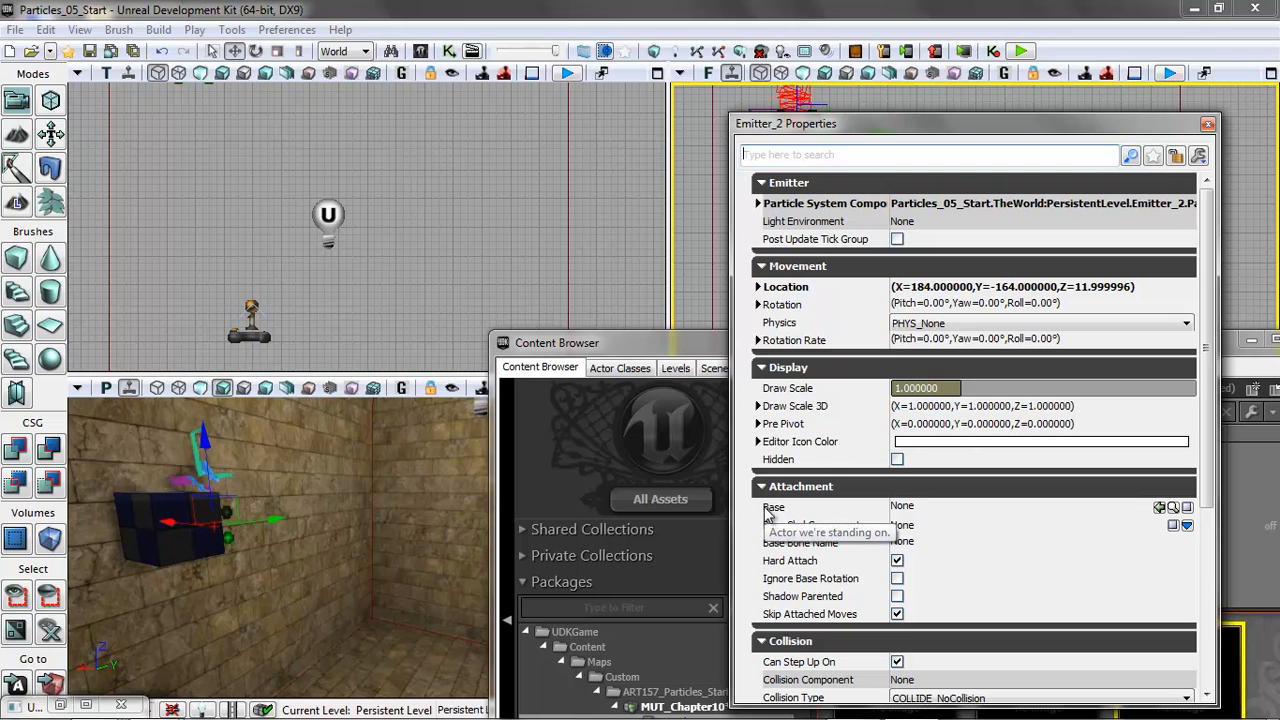
{"action": "left_click", "coordinate": [1014, 510]}
{"action": "type", "text": "Interp"}
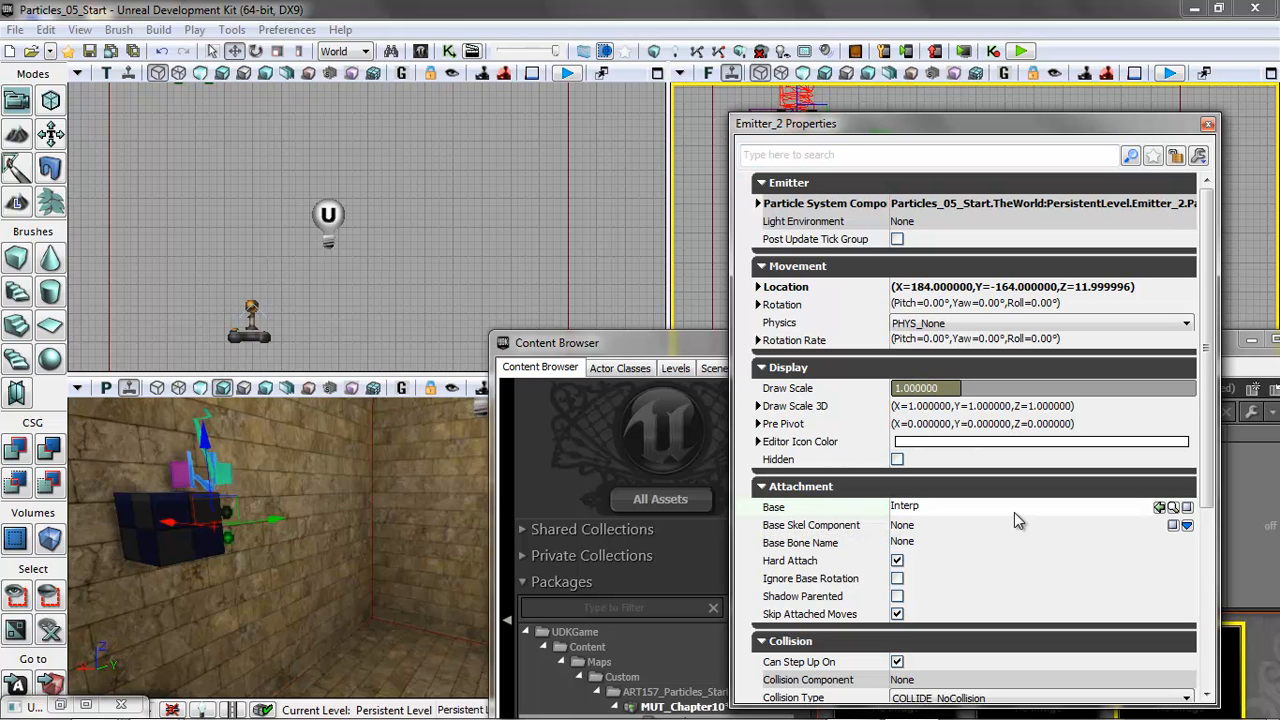
{"action": "type", "text": "Actor_0"}
{"action": "key", "text": "Return"}
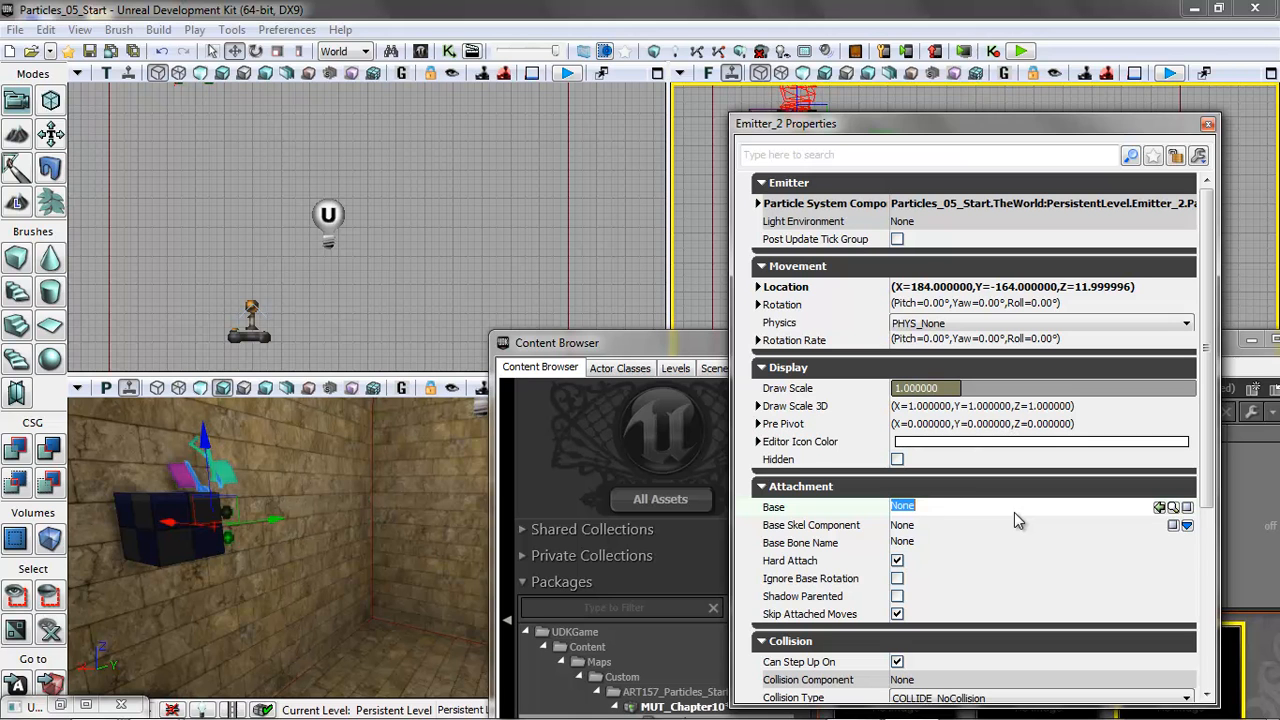
{"action": "type", "text": "InterpActor"}
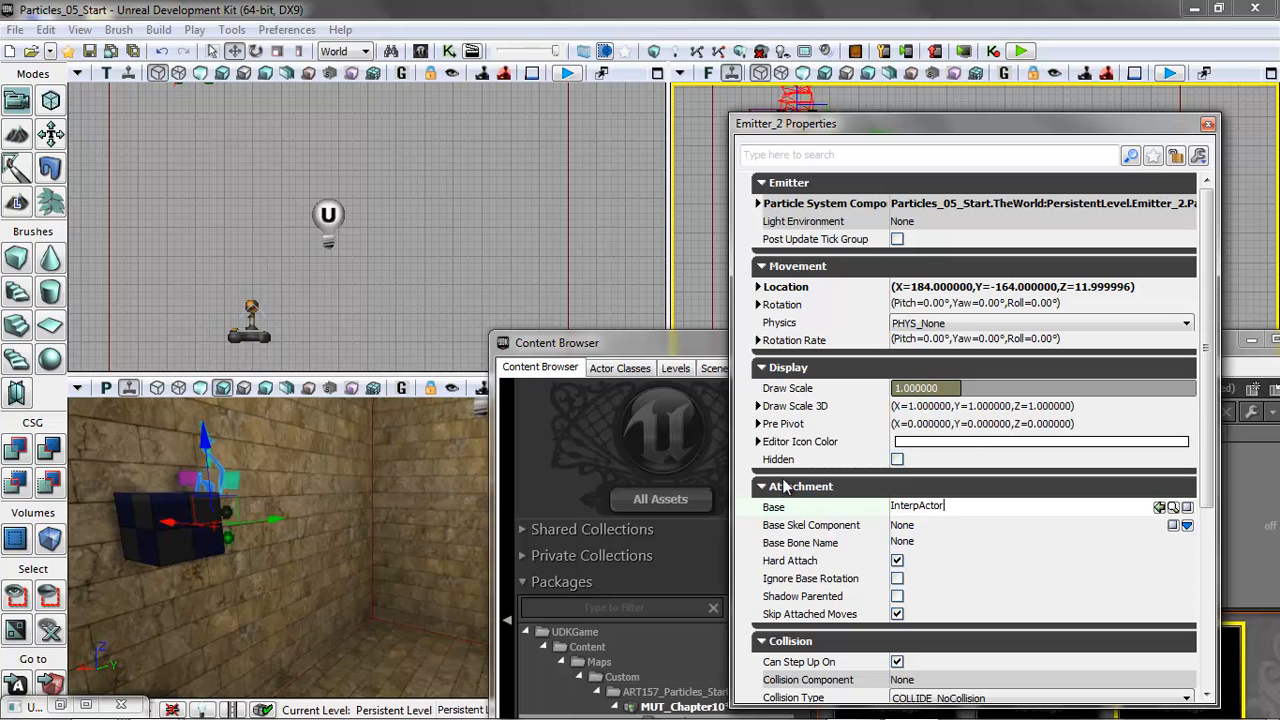
{"action": "key", "text": "Return"}
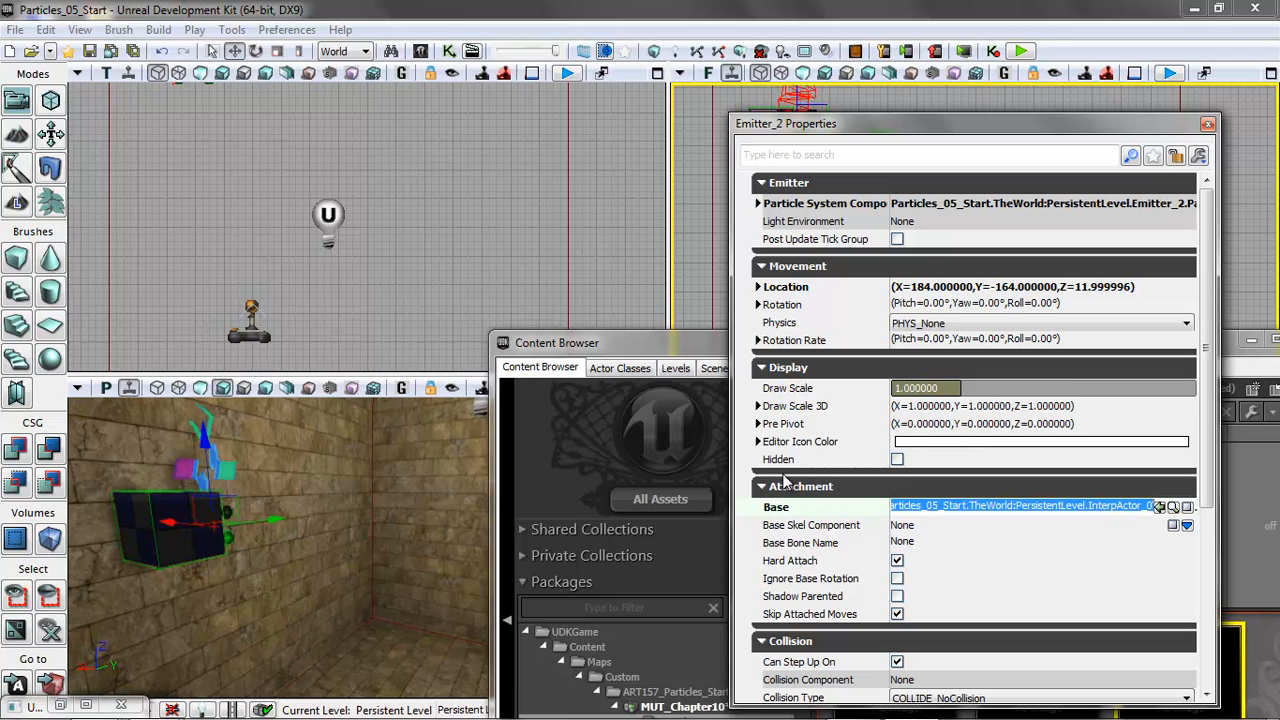
Step: Playtest the level to examine how the attached emitter behaves with the moving cube, then leave the preview
{"action": "right_click", "coordinate": [406, 666]}
{"action": "left_click", "coordinate": [483, 635]}
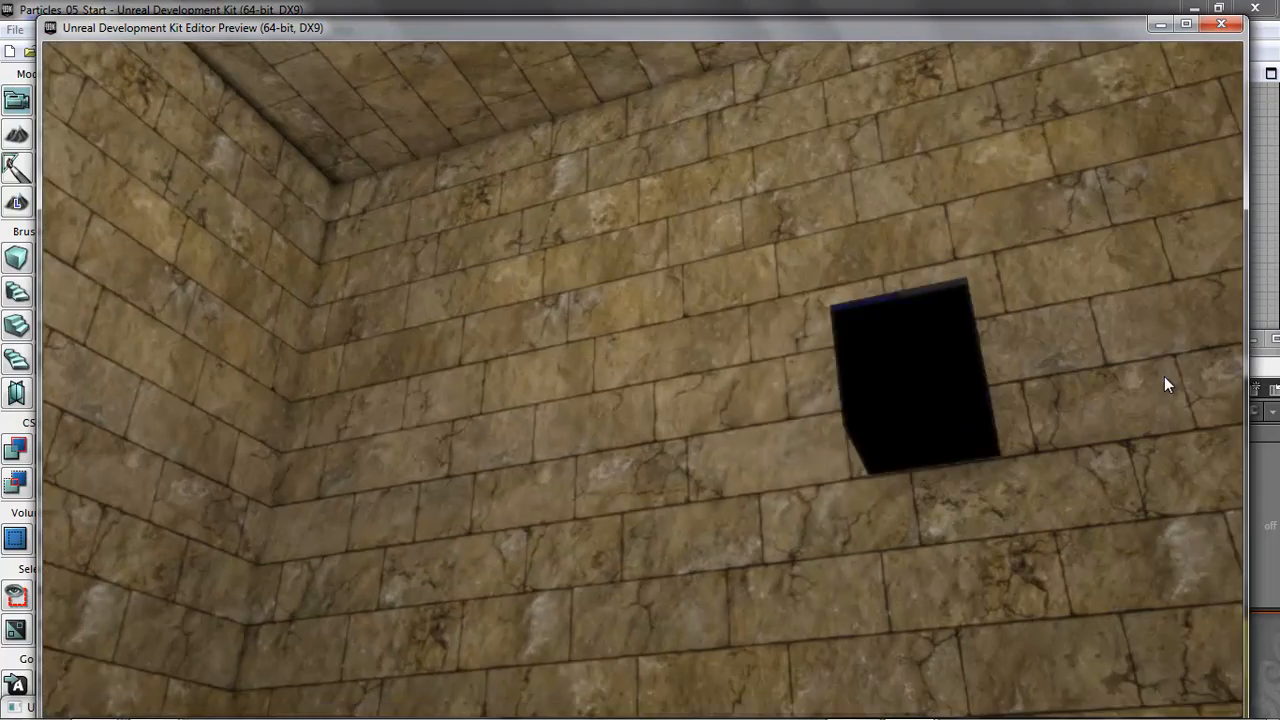
{"action": "key", "text": "Escape"}
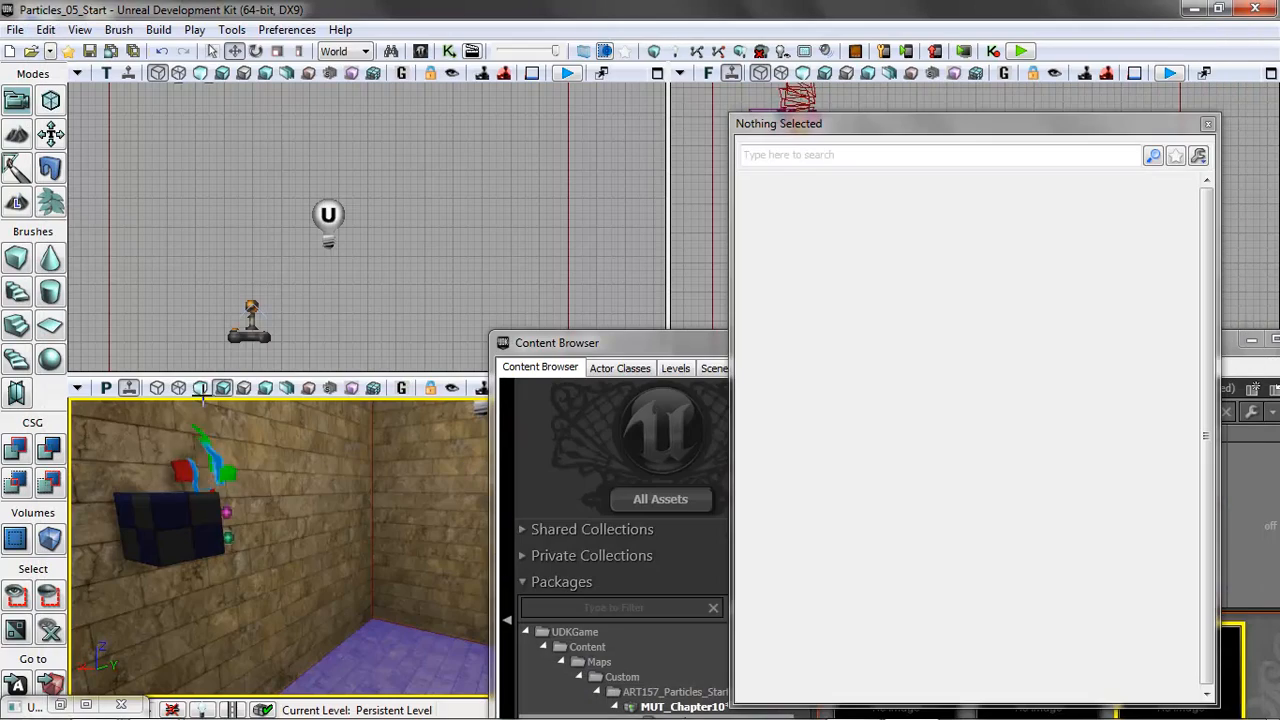
Step: Reopen the placed ribbon emitter's properties to check its attachment Base entry, and close them
{"action": "left_click", "coordinate": [1207, 123]}
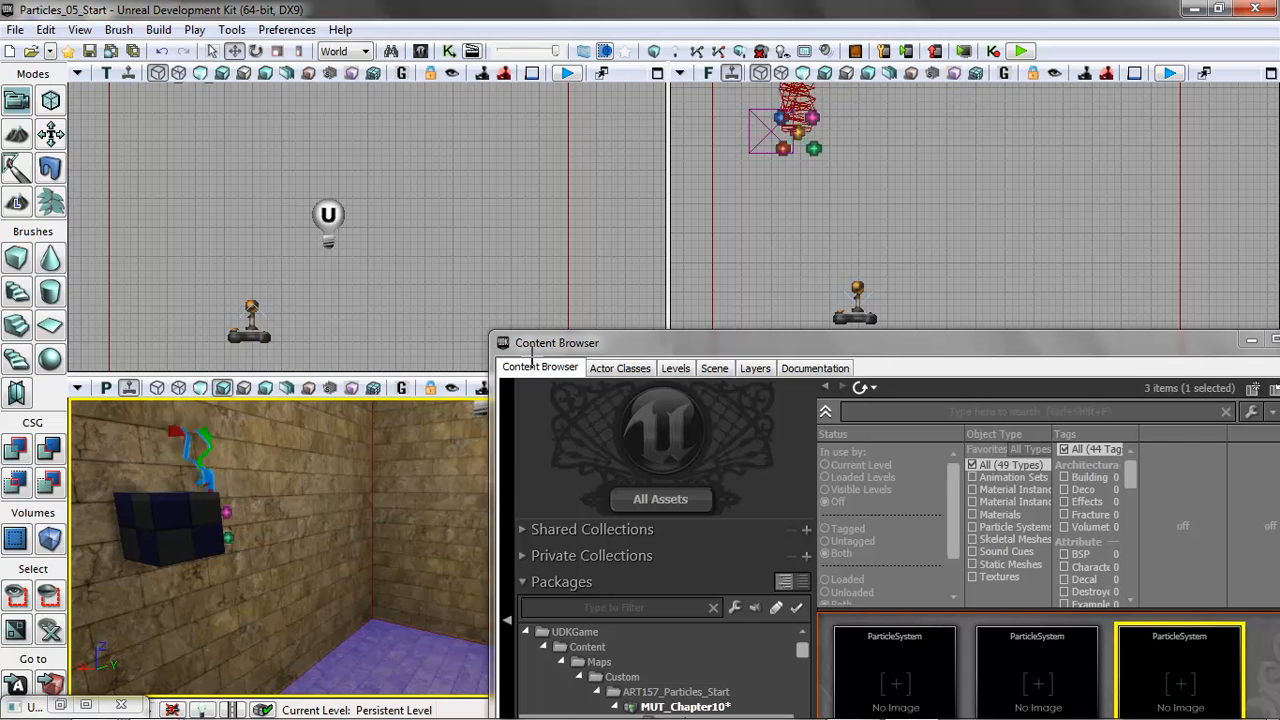
{"action": "left_click", "coordinate": [184, 526]}
{"action": "left_click_drag", "start_coordinate": [243, 514], "coordinate": [237, 515]}
{"action": "left_click", "coordinate": [815, 150]}
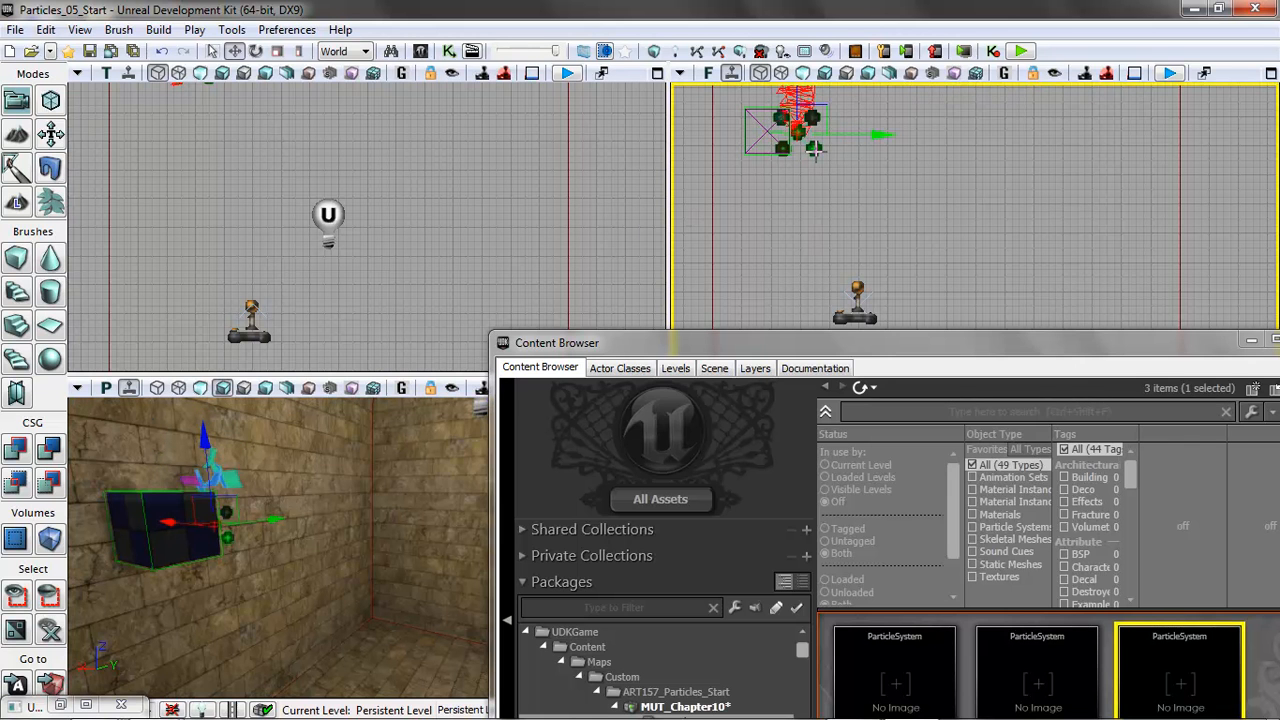
{"action": "key", "text": "F4"}
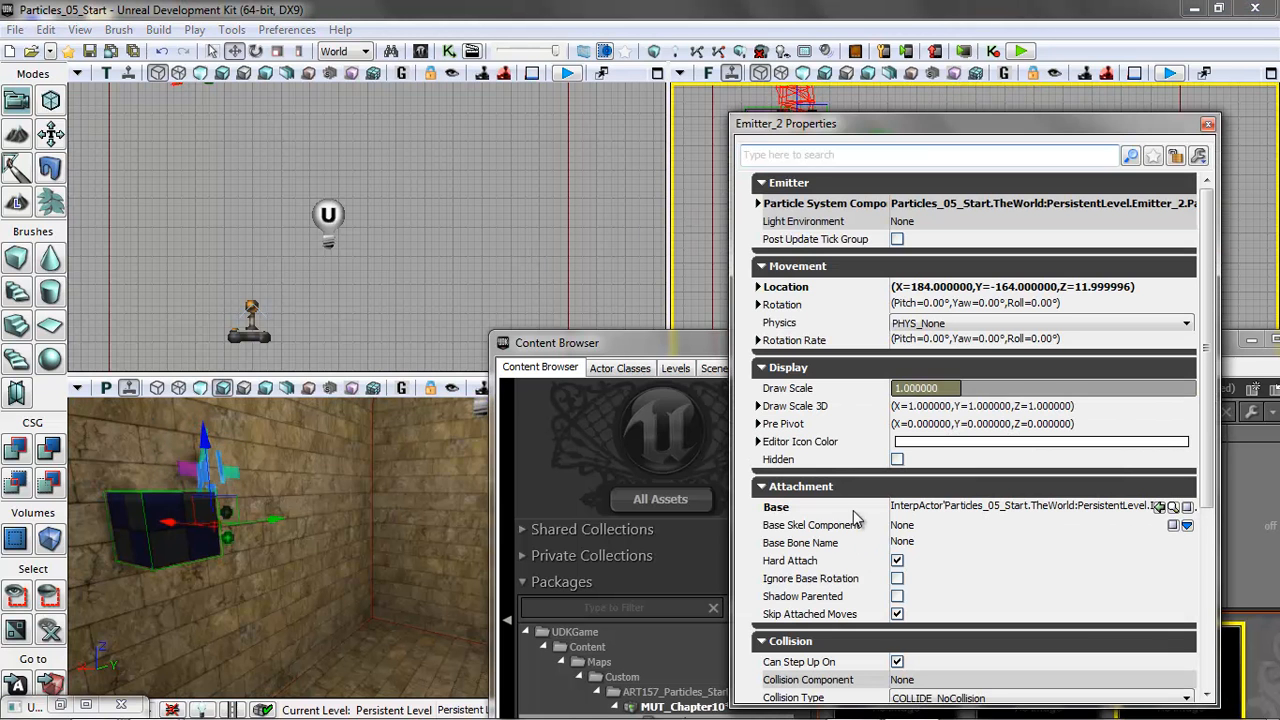
{"action": "left_click", "coordinate": [1071, 506]}
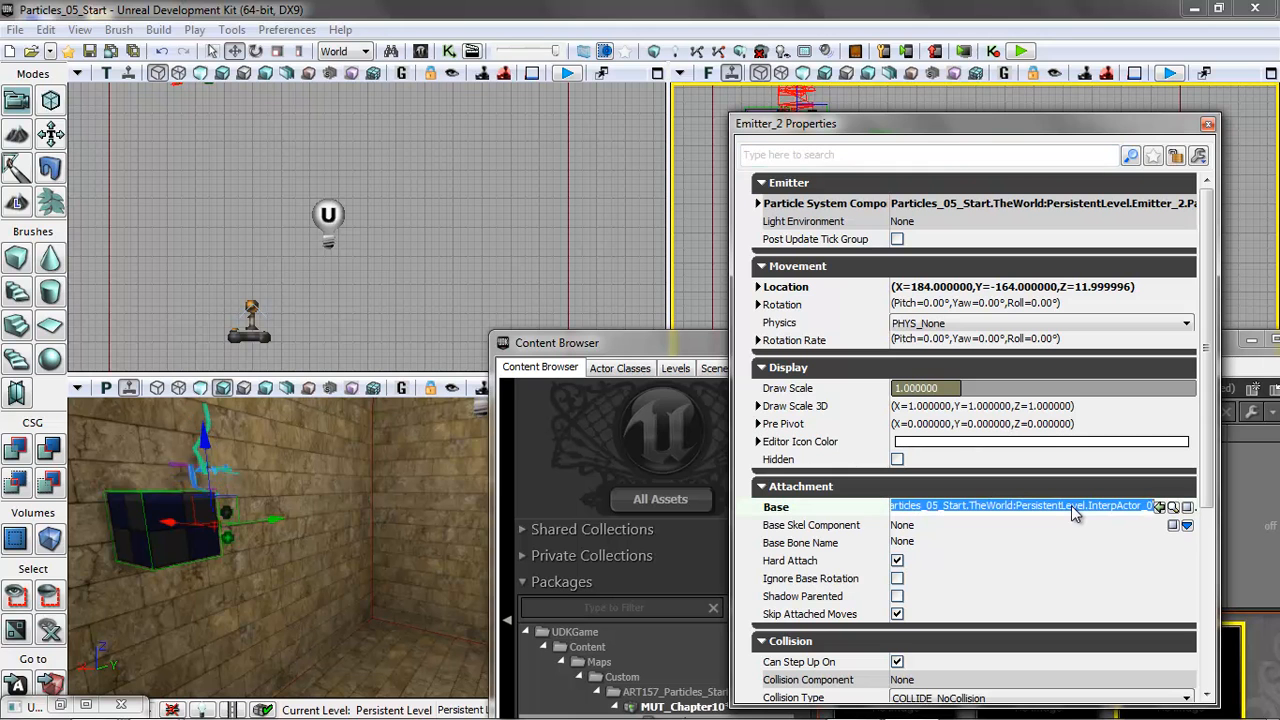
{"action": "left_click", "coordinate": [1208, 125]}
Step: Create a new material SoftFlare2_Mat from the SoftFlare2 texture in the Textures group of MUT_Chapter10
{"action": "left_click_drag", "start_coordinate": [707, 350], "coordinate": [603, 188]}
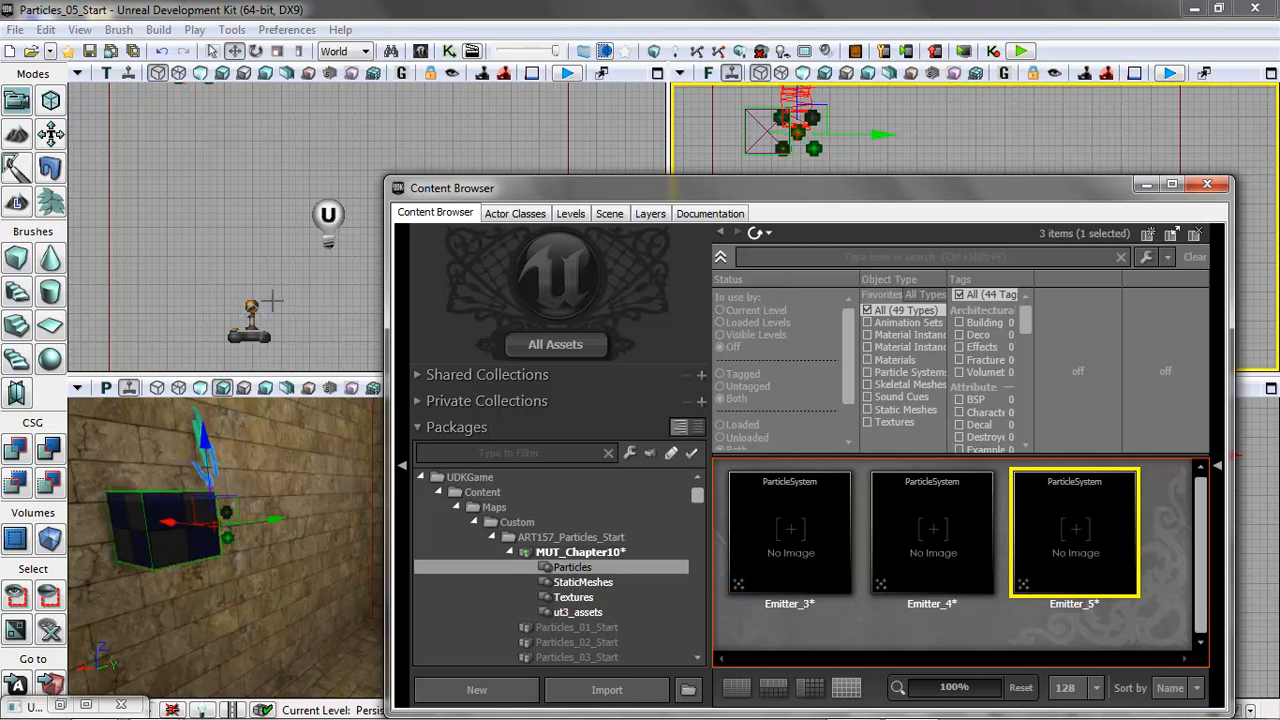
{"action": "left_click", "coordinate": [573, 597]}
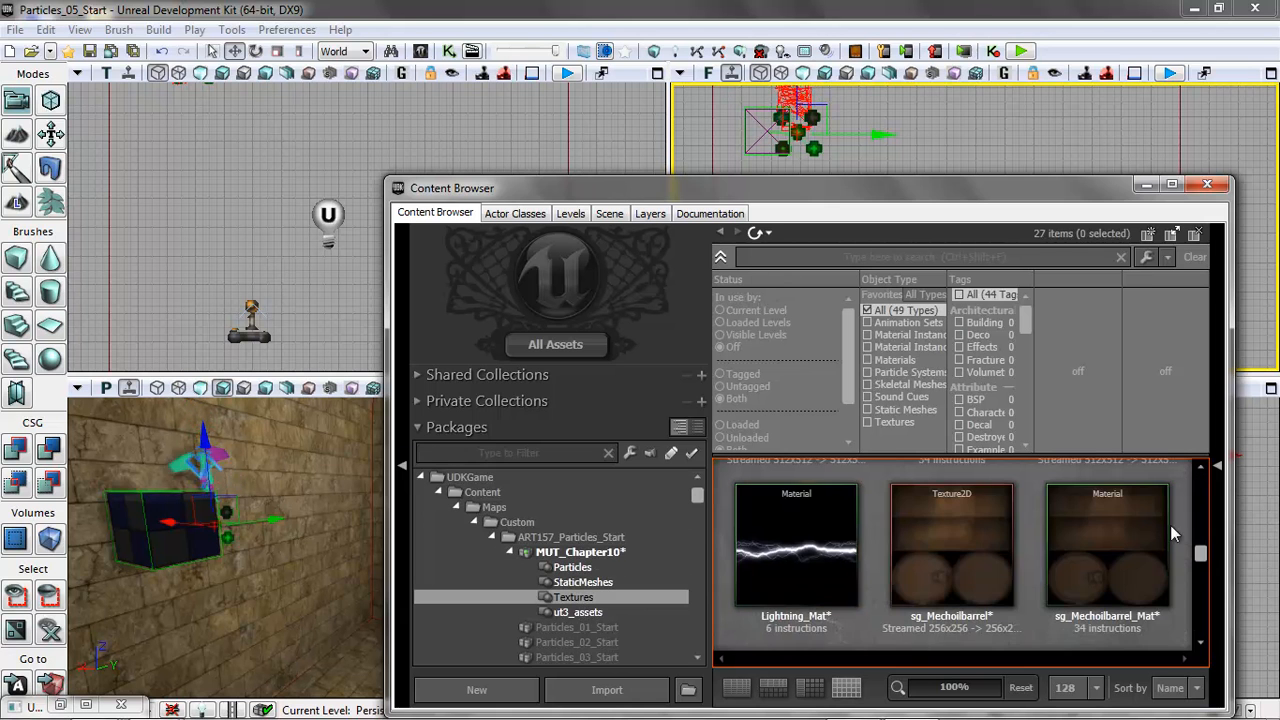
{"action": "mouse_move", "coordinate": [1205, 562]}
{"action": "left_mouse_down"}
{"action": "mouse_move", "coordinate": [1215, 510]}
{"action": "mouse_move", "coordinate": [1200, 584]}
{"action": "left_mouse_up"}
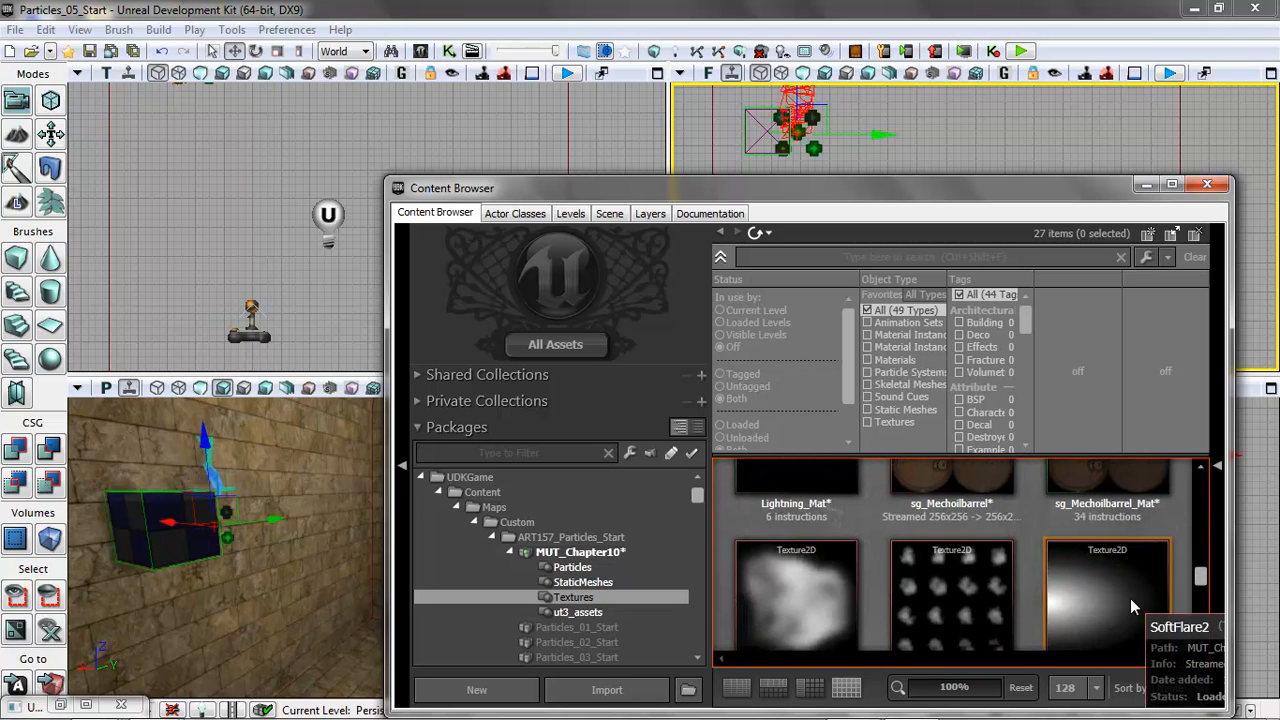
{"action": "right_click", "coordinate": [1111, 588]}
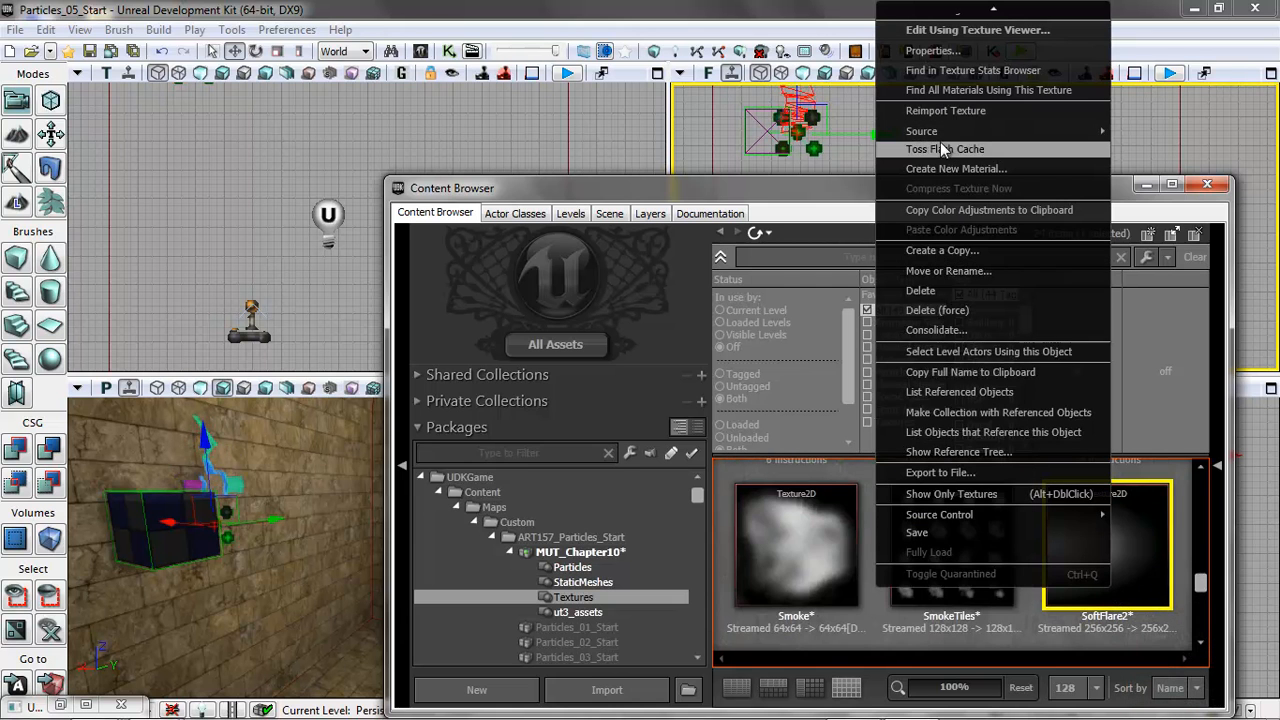
{"action": "mouse_move", "coordinate": [943, 133]}
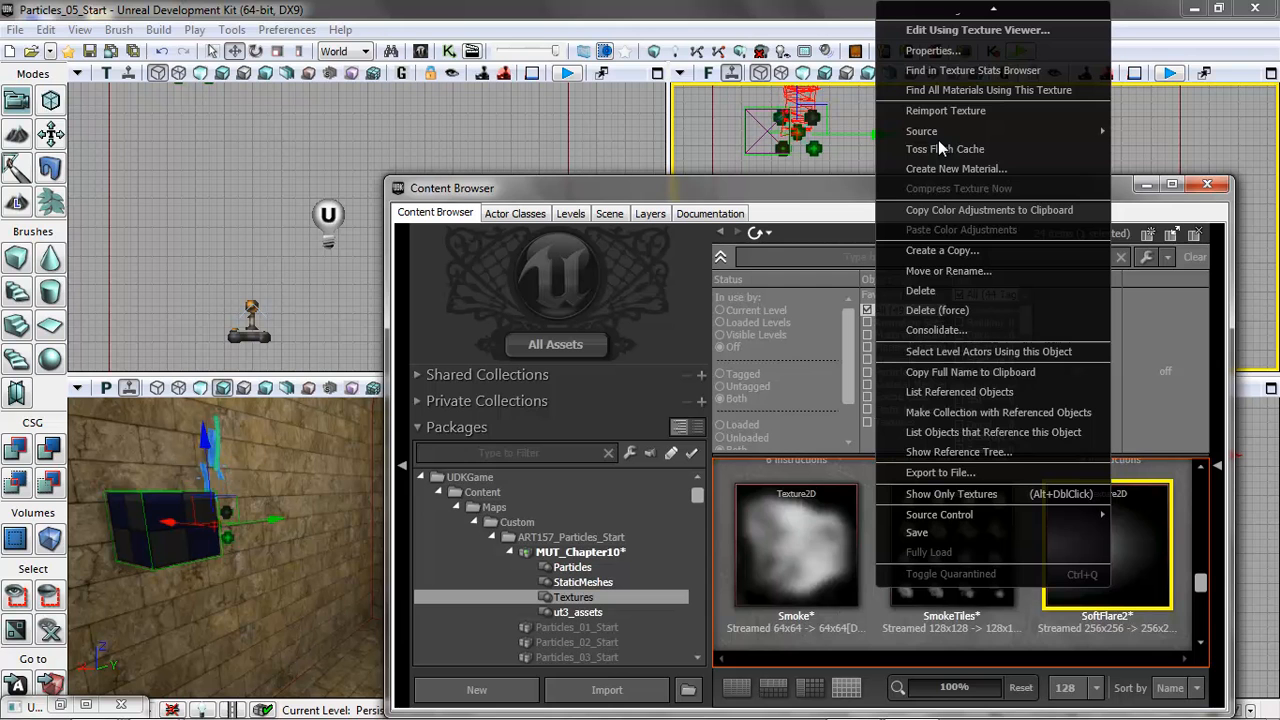
{"action": "left_click", "coordinate": [931, 168]}
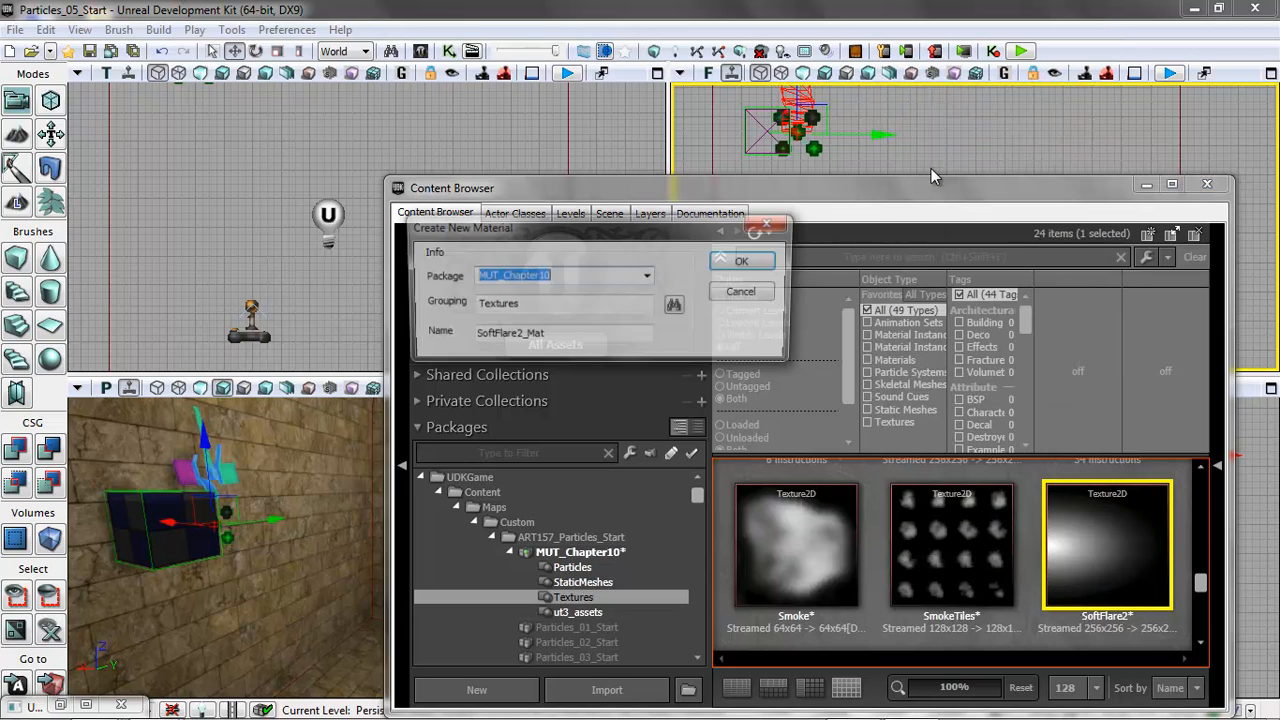
{"action": "left_click", "coordinate": [768, 262]}
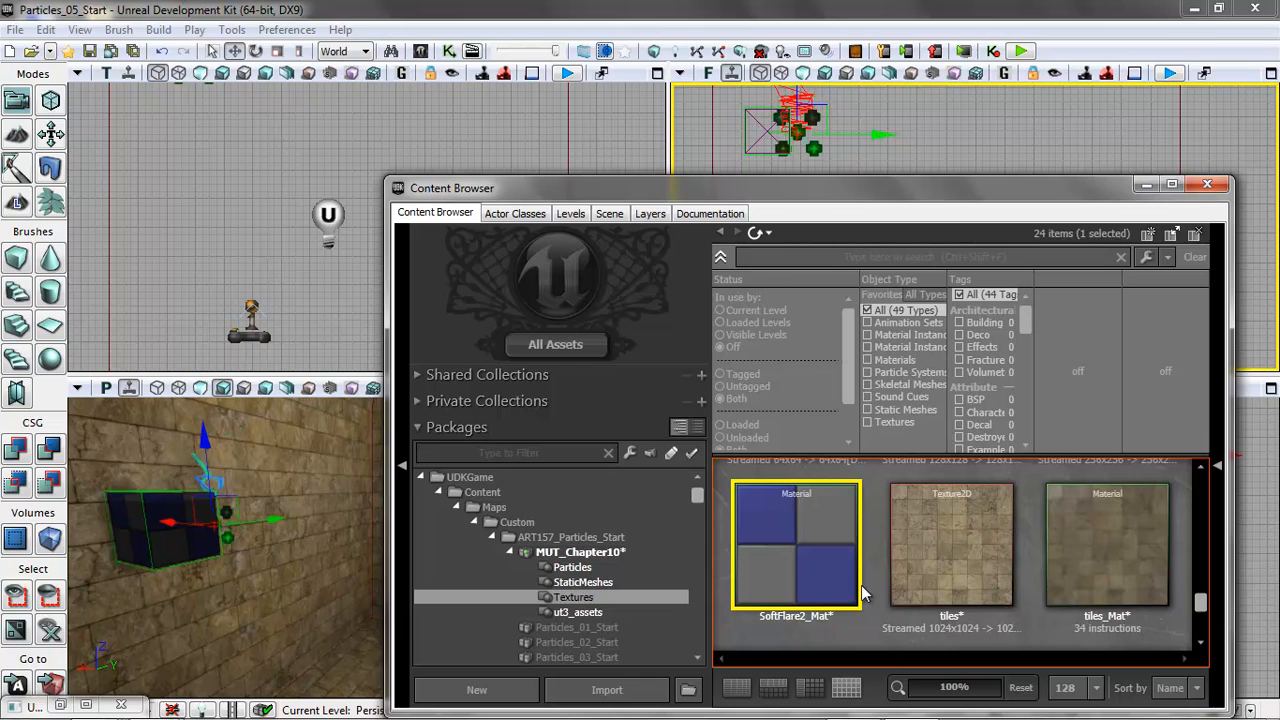
Step: Open SoftFlare2_Mat for editing, move its Texture Sample clear of the material node, and add a Vertex Color node below it
{"action": "double_click", "coordinate": [783, 514]}
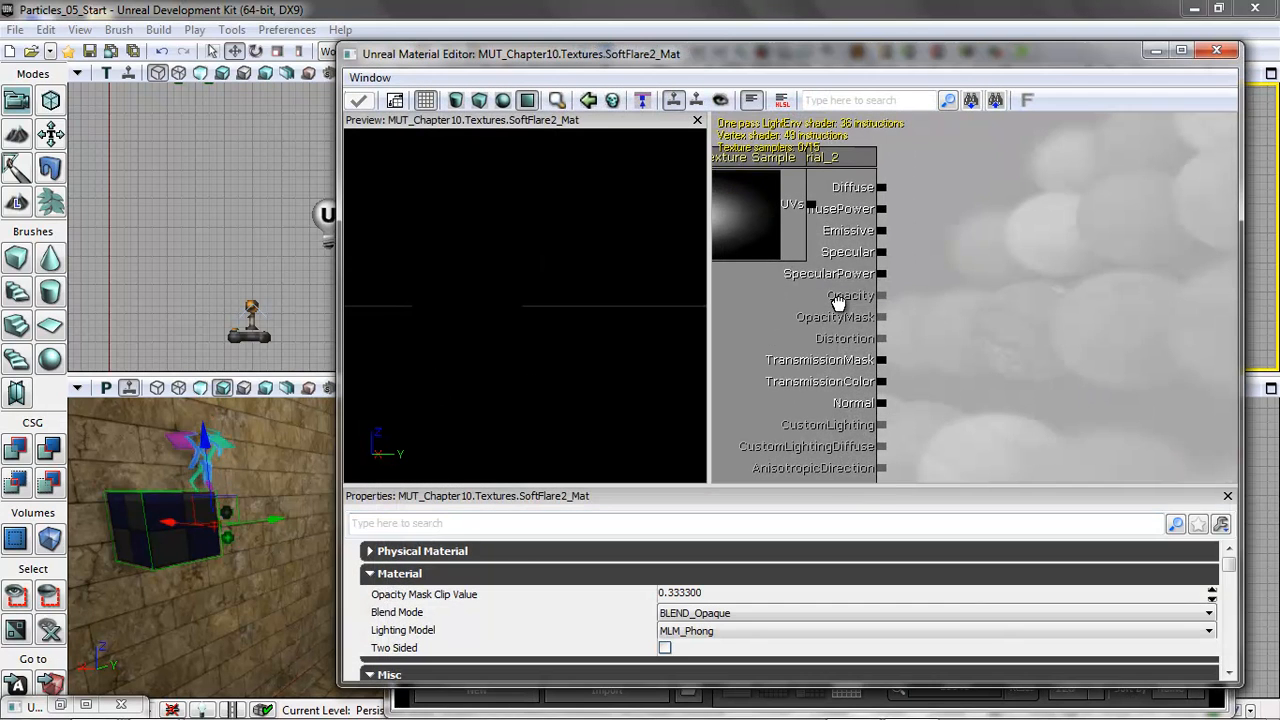
{"action": "left_click", "coordinate": [778, 238]}
{"action": "left_click_drag", "start_coordinate": [1105, 250], "coordinate": [1168, 284], "text": "ctrl"}
{"action": "right_click", "coordinate": [1050, 407]}
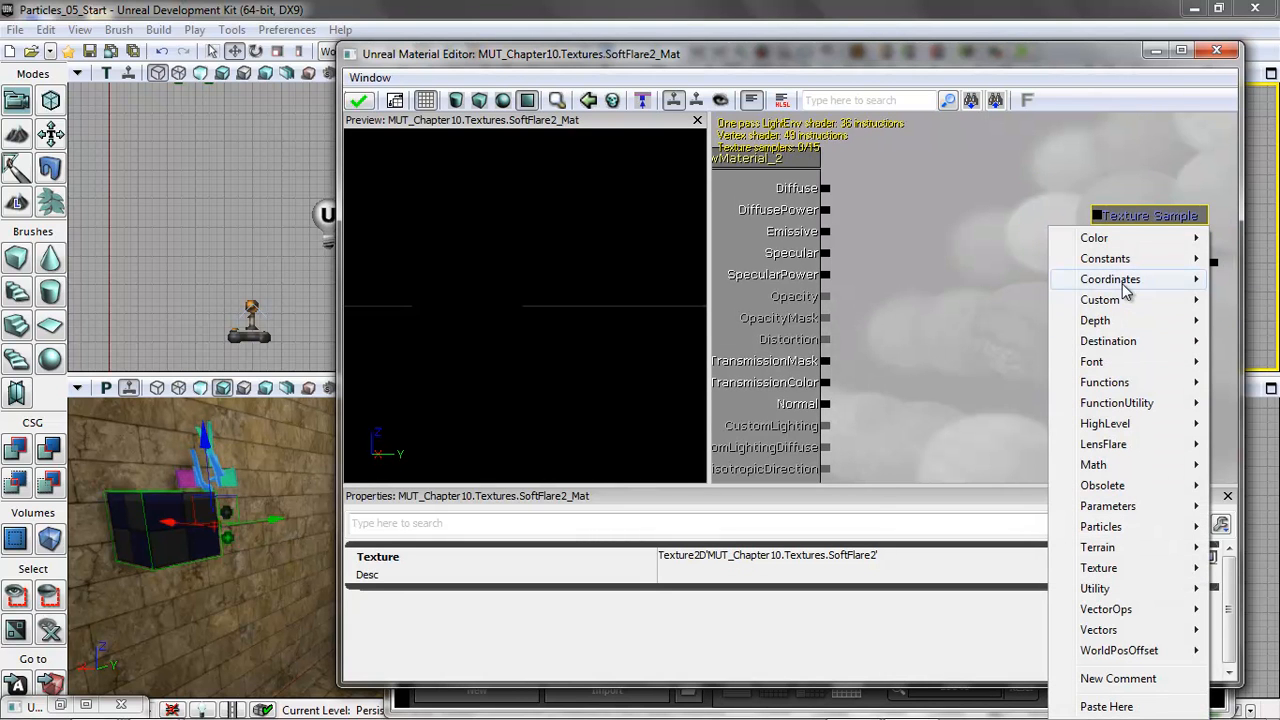
{"action": "mouse_move", "coordinate": [1103, 260]}
{"action": "left_click", "coordinate": [925, 386]}
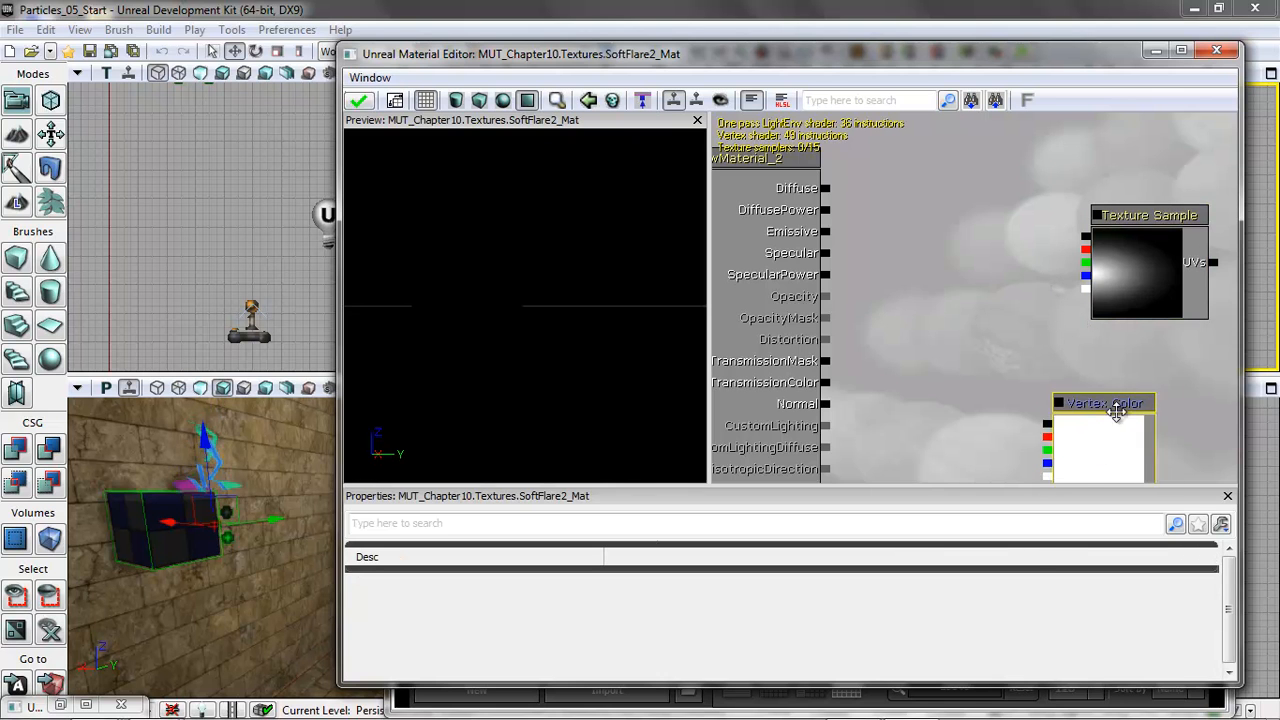
{"action": "left_click_drag", "start_coordinate": [1116, 411], "coordinate": [1166, 369]}
Step: Add two Multiply nodes between the material node and the Texture Sample and Vertex Color nodes
{"action": "right_click", "coordinate": [873, 309]}
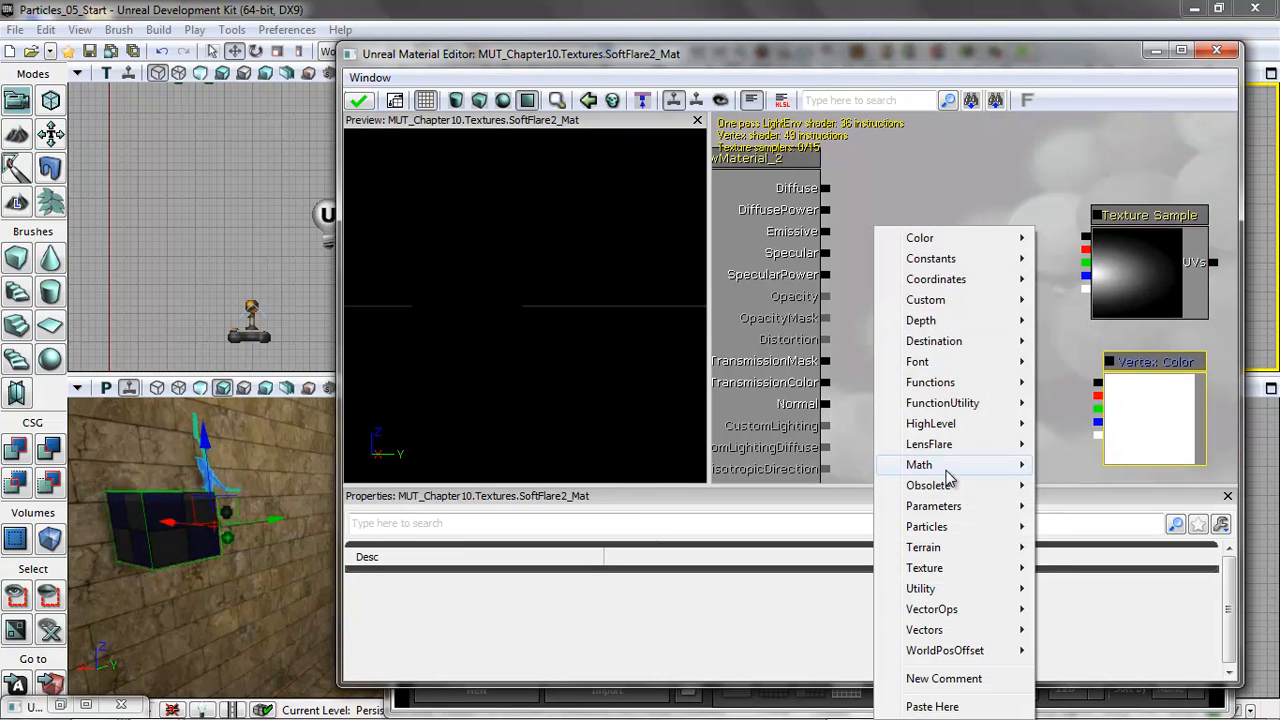
{"action": "mouse_move", "coordinate": [941, 470]}
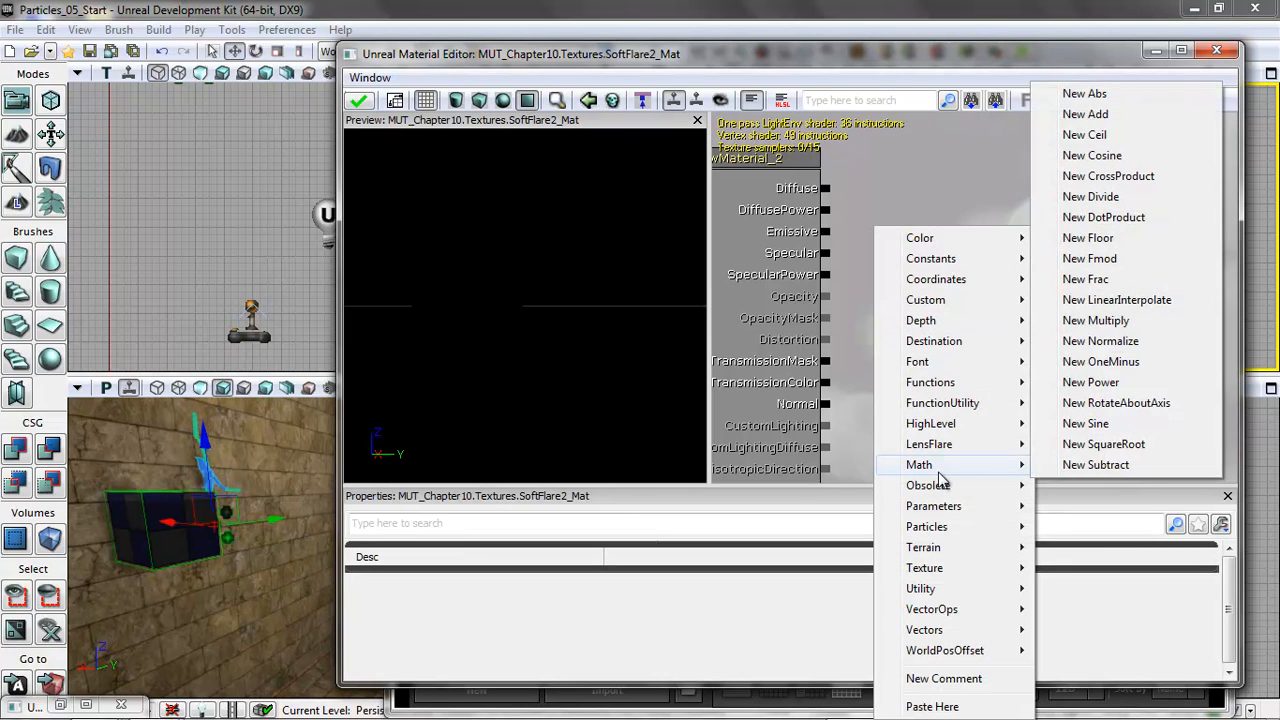
{"action": "left_click", "coordinate": [1113, 321]}
{"action": "right_click", "coordinate": [957, 262]}
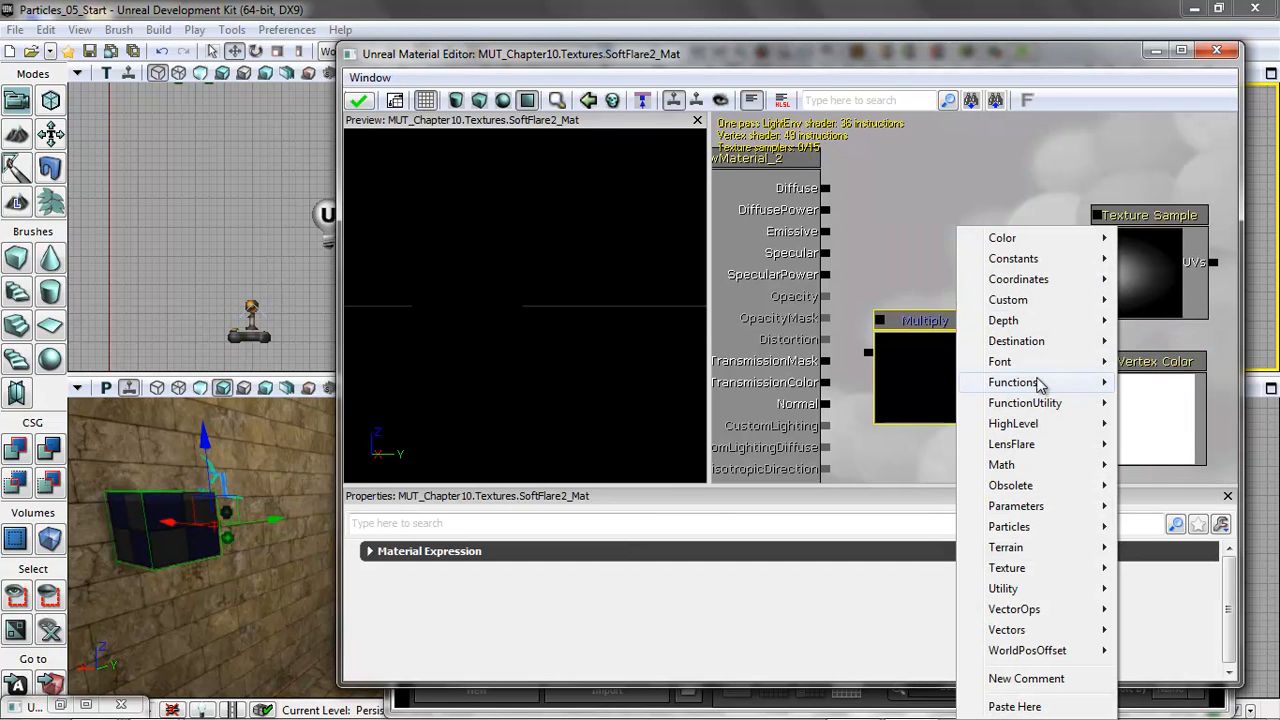
{"action": "mouse_move", "coordinate": [1018, 470]}
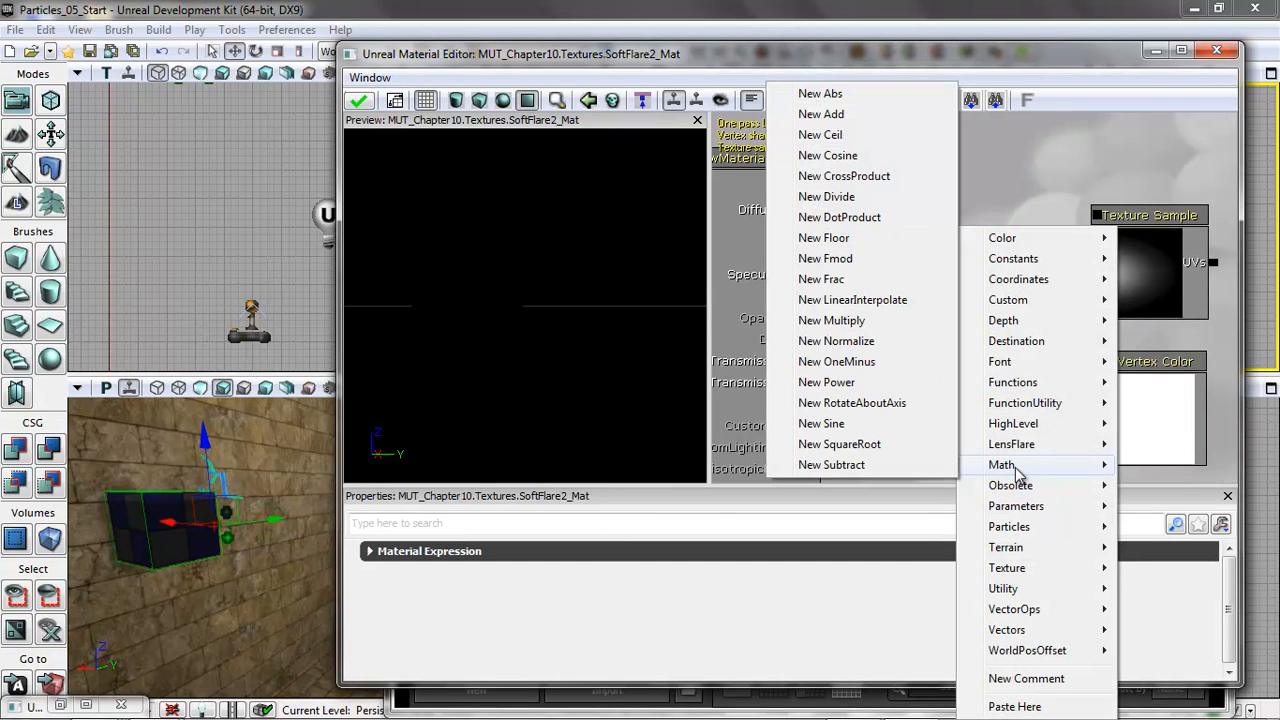
{"action": "left_click", "coordinate": [875, 322]}
{"action": "left_click_drag", "start_coordinate": [919, 375], "coordinate": [895, 283], "text": "ctrl"}
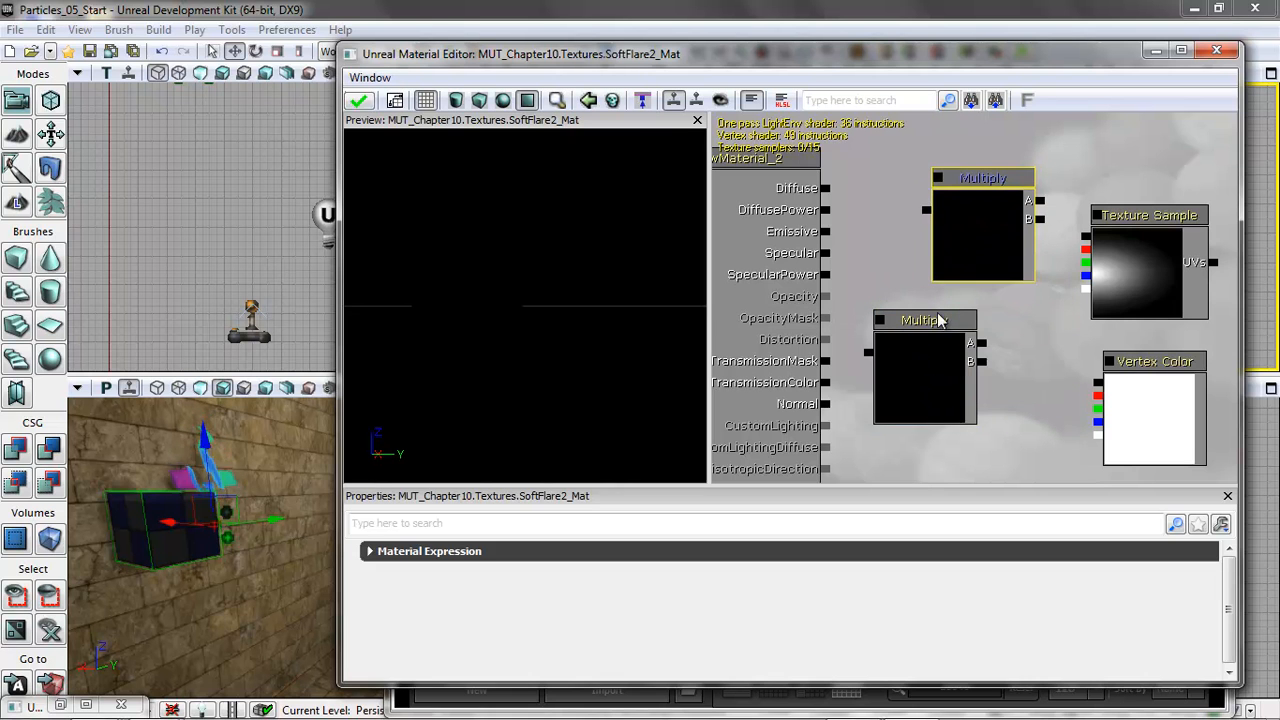
Step: Multiply the Texture Sample and Vertex Color colour outputs in the upper Multiply node and feed the result into Emissive
{"action": "left_click", "coordinate": [1074, 409]}
{"action": "left_click_drag", "start_coordinate": [1085, 236], "coordinate": [1041, 202]}
{"action": "left_click_drag", "start_coordinate": [1098, 382], "coordinate": [1041, 219]}
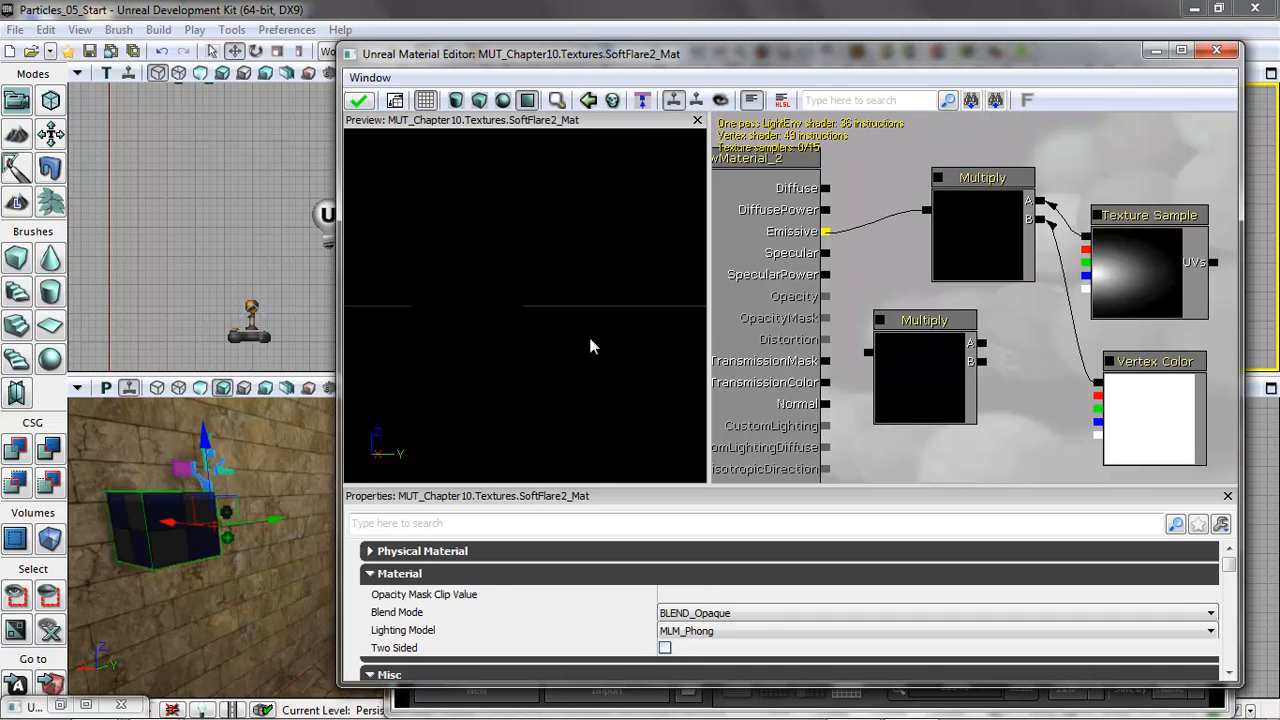
Step: Set the material to BLEND_Additive and MLM_Unlit, feed both alpha outputs through the lower Multiply into Opacity, and apply the changes
{"action": "left_click", "coordinate": [752, 614]}
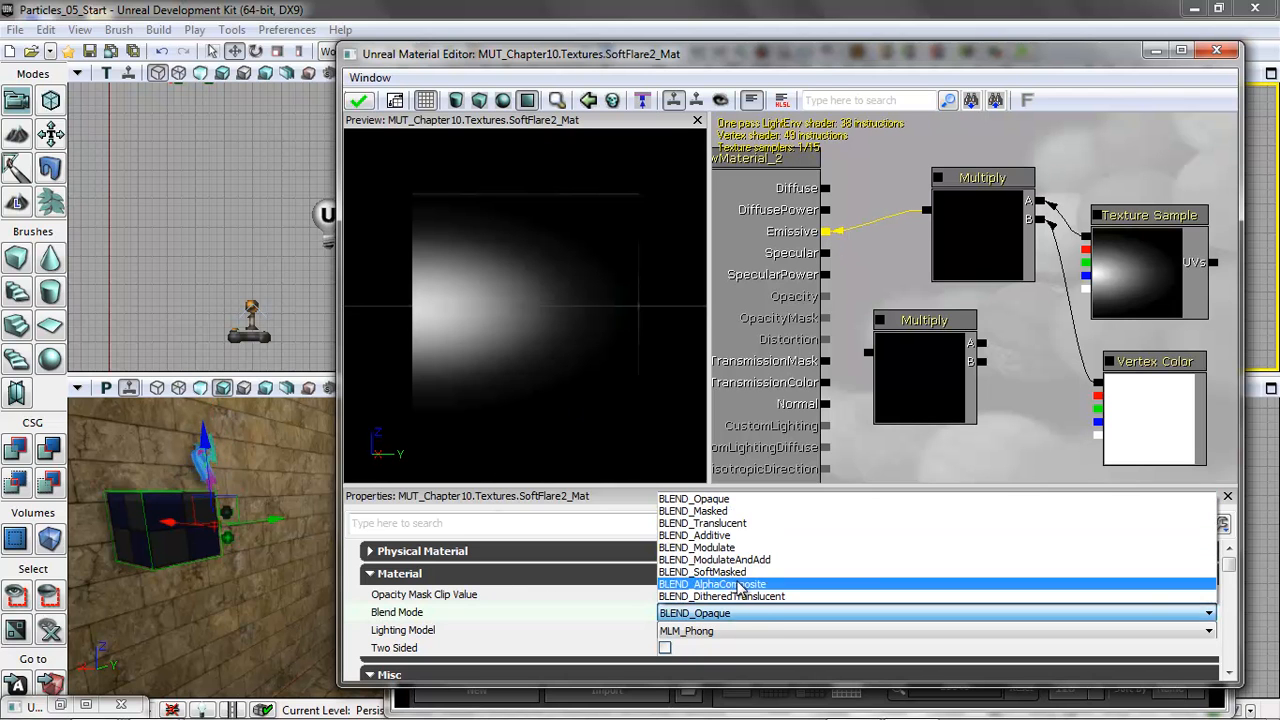
{"action": "left_click", "coordinate": [717, 631]}
{"action": "left_click", "coordinate": [711, 671]}
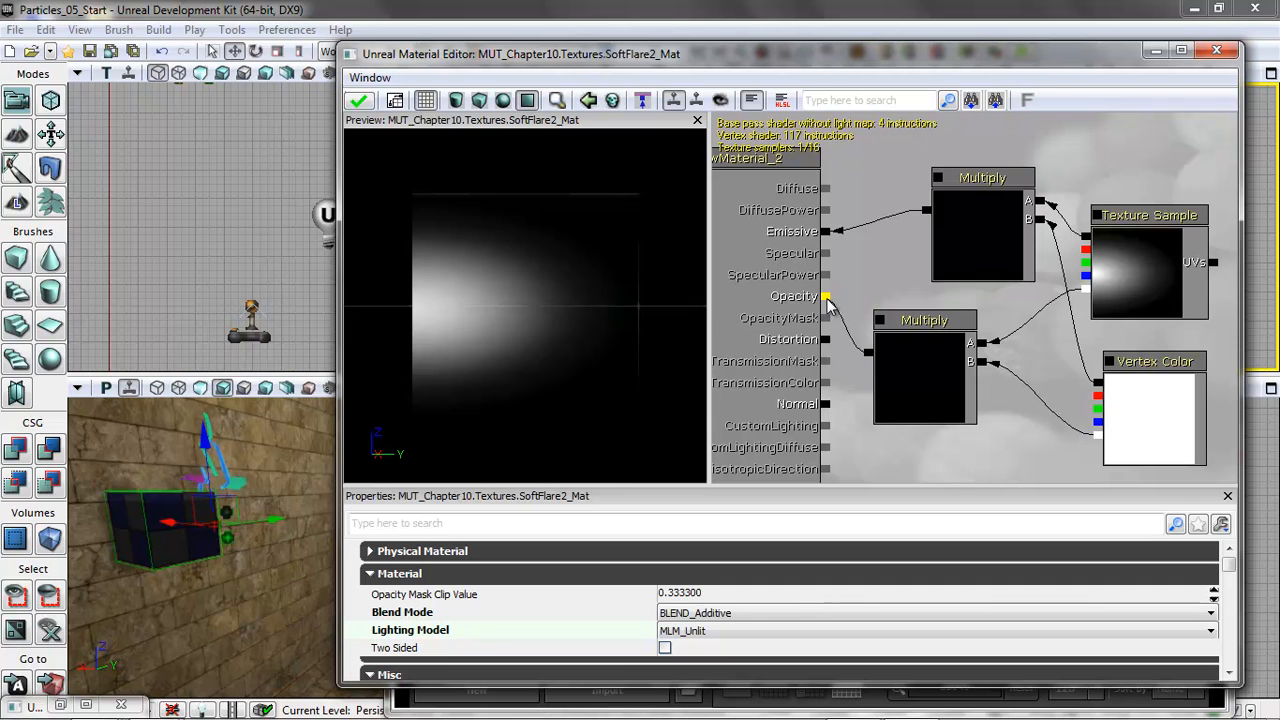
{"action": "mouse_move", "coordinate": [551, 334]}
{"action": "left_mouse_down"}
{"action": "mouse_move", "coordinate": [634, 383]}
{"action": "mouse_move", "coordinate": [551, 316]}
{"action": "left_mouse_up"}
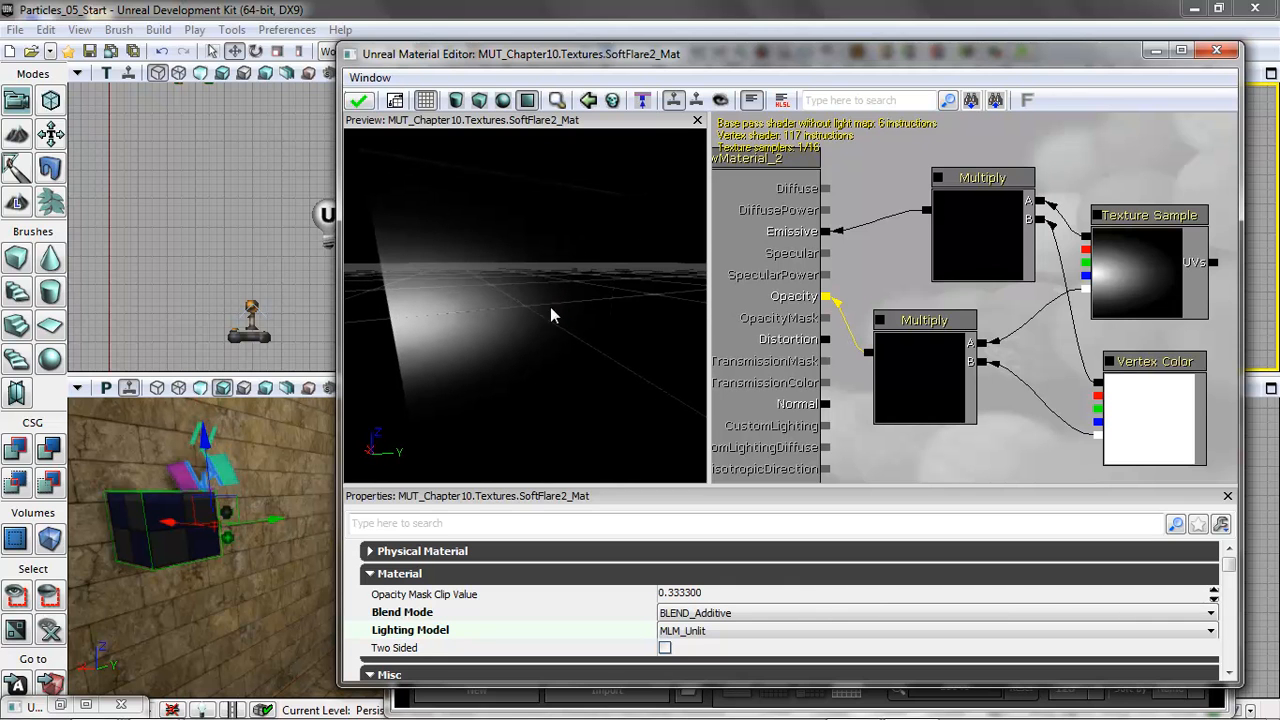
{"action": "left_click", "coordinate": [360, 102]}
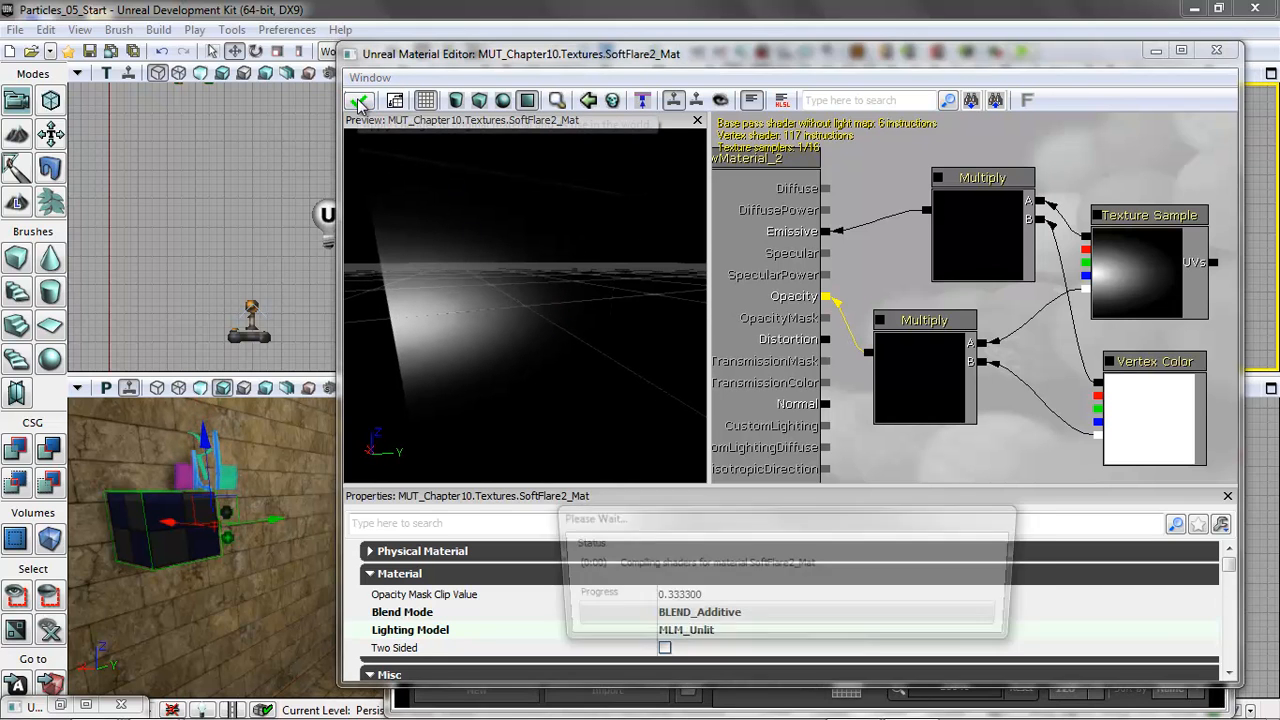
{"action": "left_click", "coordinate": [1217, 51]}
Step: Restore the Emitter_5 particle editor and assign SoftFlare2_Mat as the material in the emitter's Required module
{"action": "left_click_drag", "start_coordinate": [863, 187], "coordinate": [831, 134]}
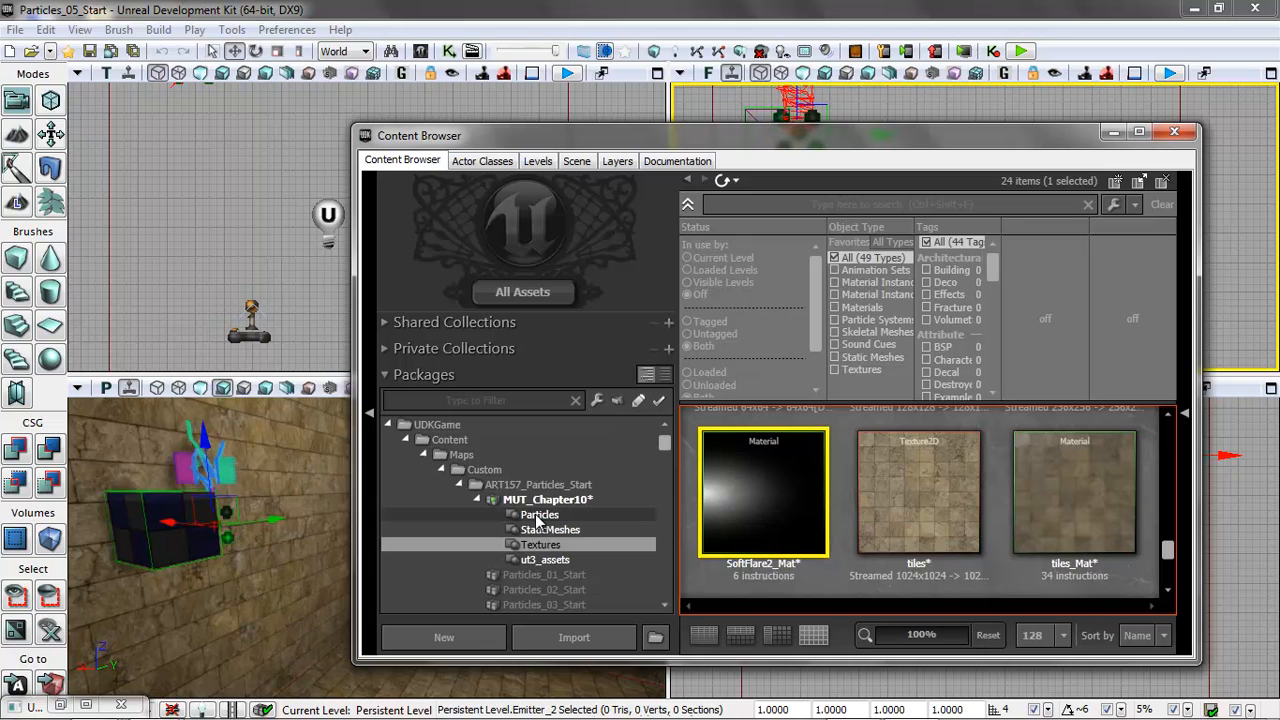
{"action": "left_click", "coordinate": [60, 705]}
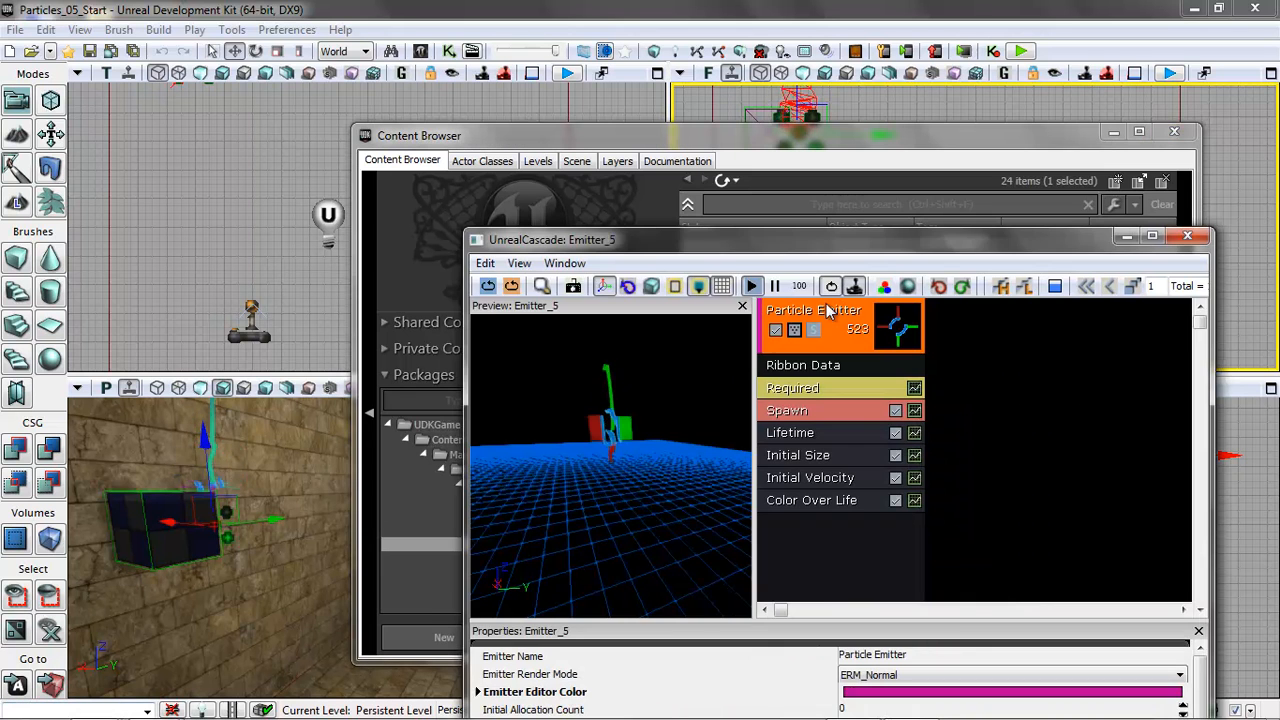
{"action": "left_click_drag", "start_coordinate": [830, 256], "coordinate": [494, 119]}
{"action": "left_click", "coordinate": [1013, 264]}
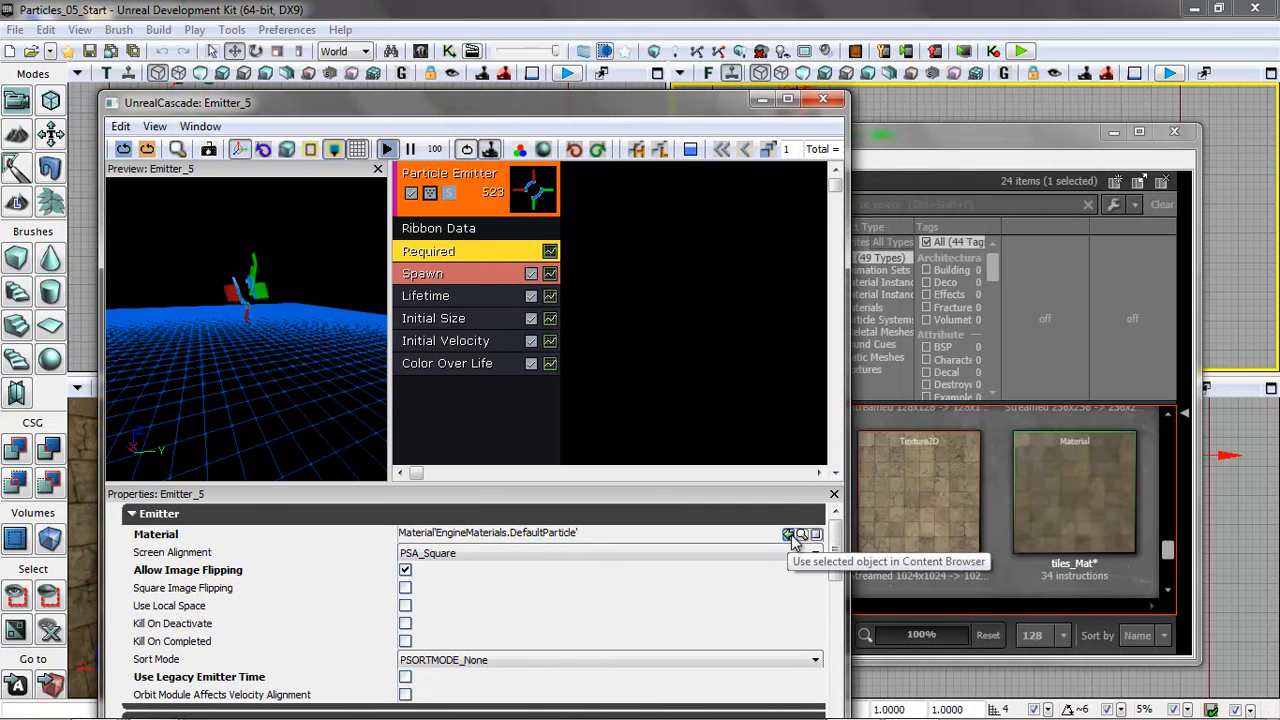
{"action": "left_click_drag", "start_coordinate": [245, 361], "coordinate": [216, 313]}
{"action": "right_click_drag", "start_coordinate": [216, 313], "coordinate": [223, 284]}
Step: Minimize the Content Browser and set the Max Draw Count in the emitter's Required module to 5000
{"action": "left_click_drag", "start_coordinate": [449, 106], "coordinate": [869, 99]}
{"action": "left_click", "coordinate": [469, 131]}
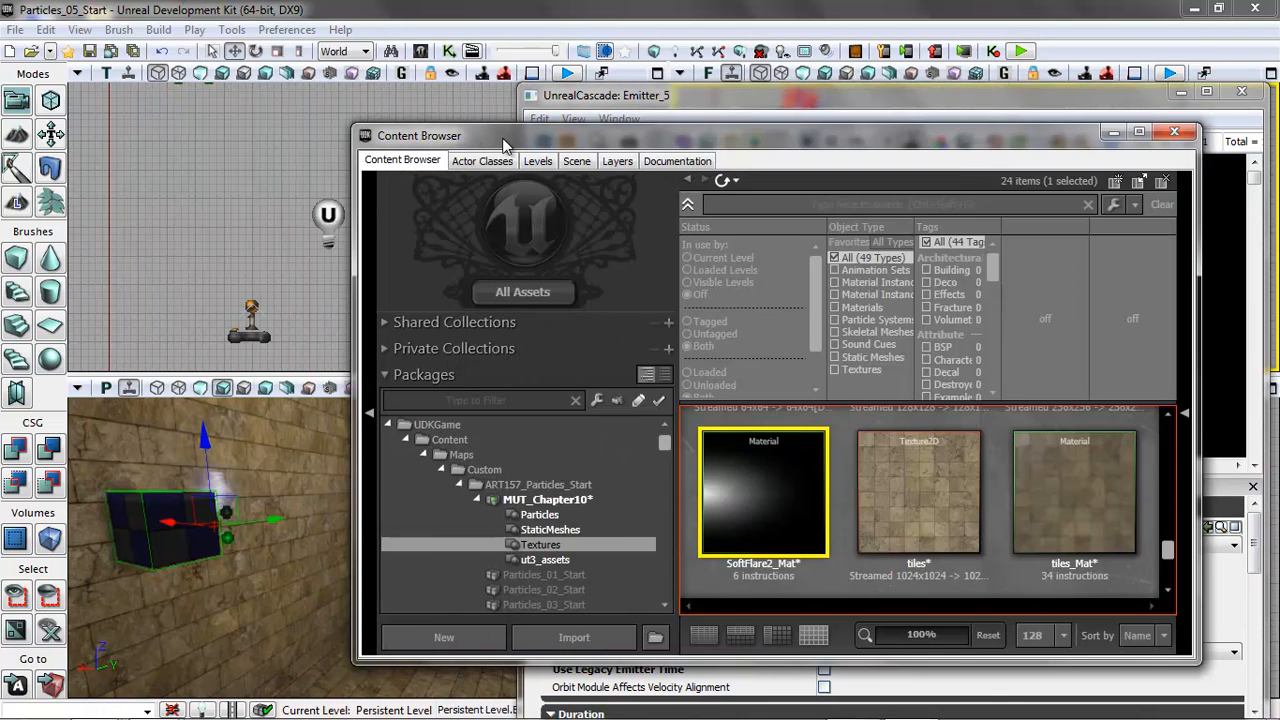
{"action": "left_click", "coordinate": [1113, 133]}
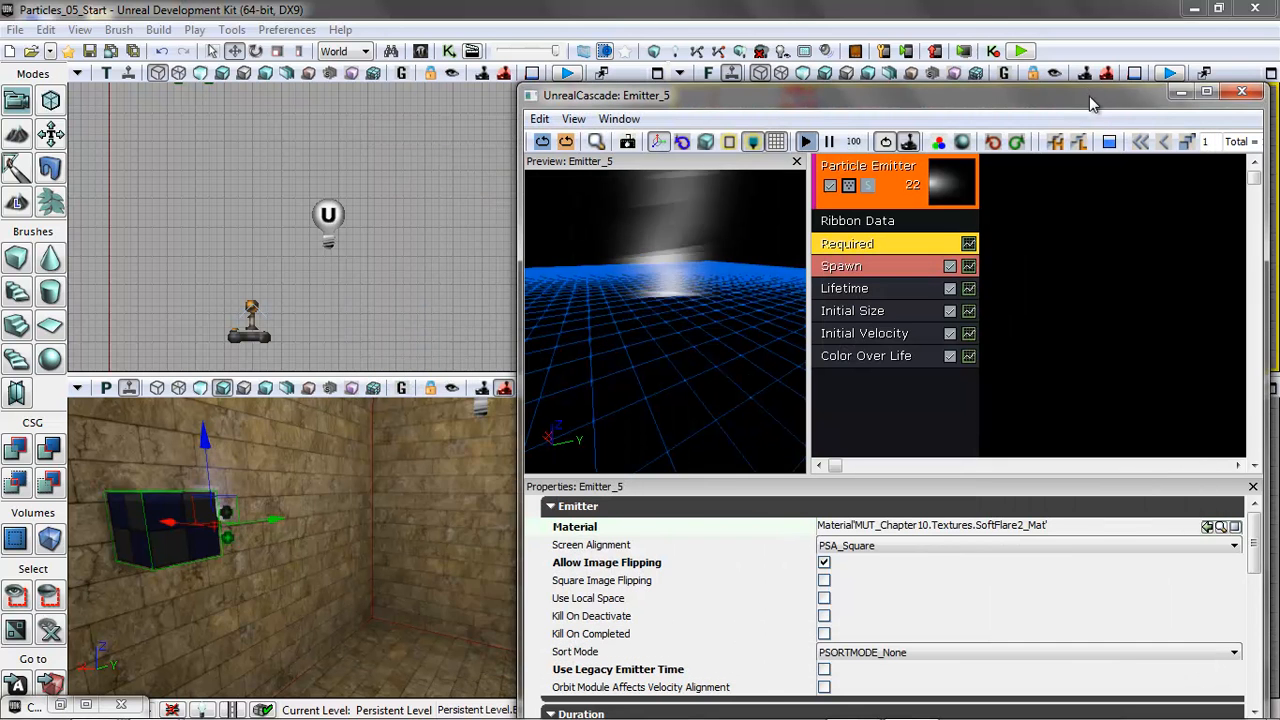
{"action": "left_click_drag", "start_coordinate": [1089, 96], "coordinate": [1014, 94]}
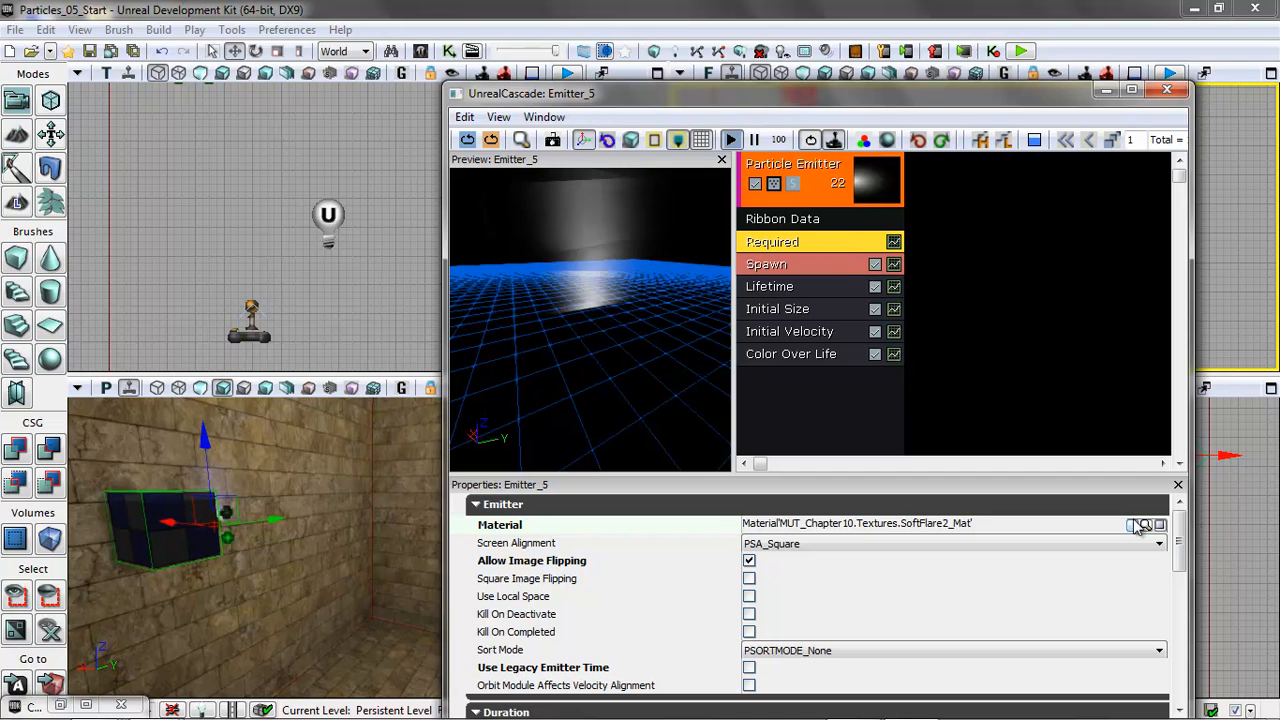
{"action": "left_click_drag", "start_coordinate": [1186, 530], "coordinate": [1168, 658]}
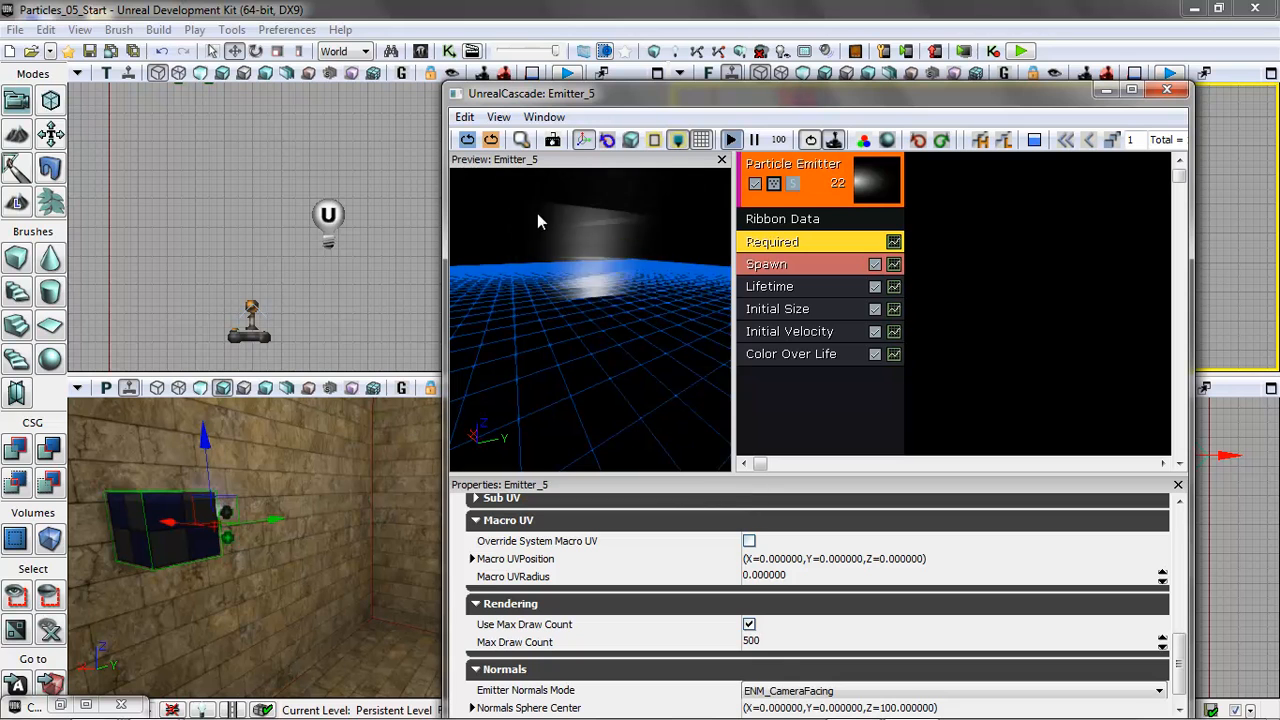
{"action": "left_click", "coordinate": [760, 642]}
{"action": "type", "text": "5000"}
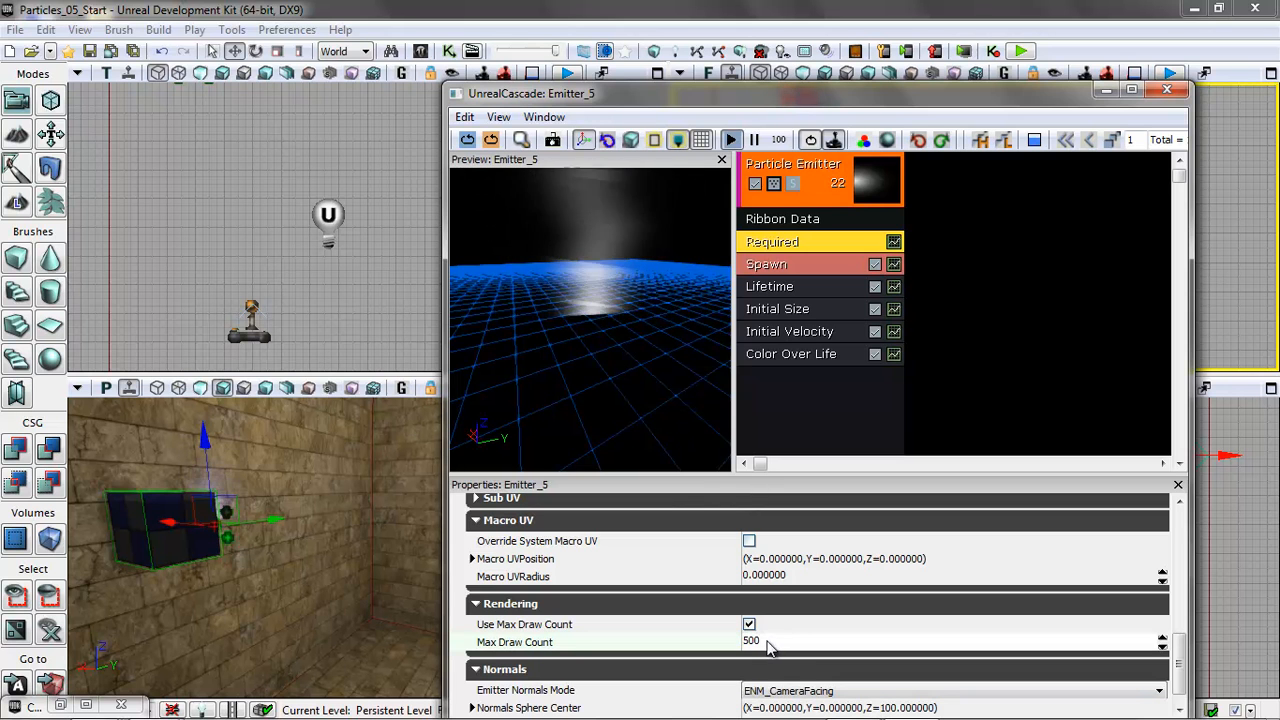
{"action": "key", "text": "Return"}
Step: Delete the Initial Velocity module from the ribbon emitter
{"action": "mouse_move", "coordinate": [613, 360]}
{"action": "left_mouse_down"}
{"action": "mouse_move", "coordinate": [617, 386]}
{"action": "mouse_move", "coordinate": [607, 335]}
{"action": "mouse_move", "coordinate": [630, 445]}
{"action": "mouse_move", "coordinate": [630, 334]}
{"action": "left_mouse_up"}
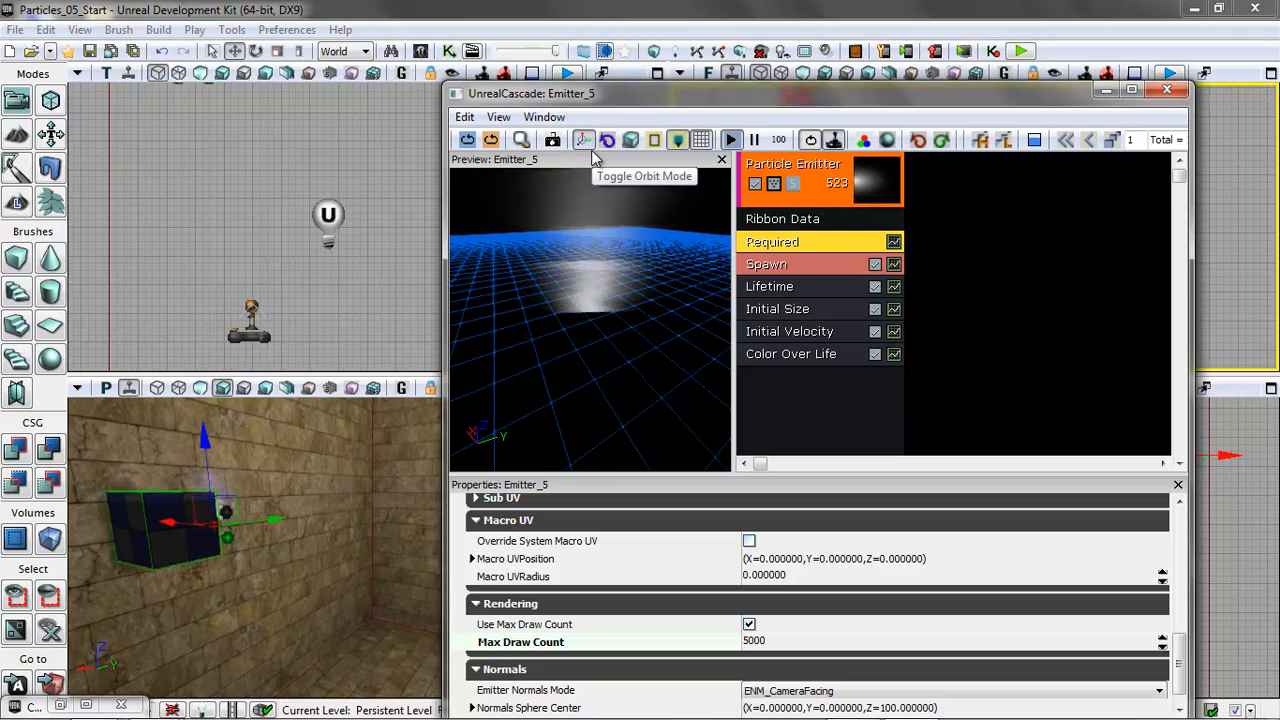
{"action": "left_click", "coordinate": [826, 340]}
{"action": "right_click", "coordinate": [826, 340]}
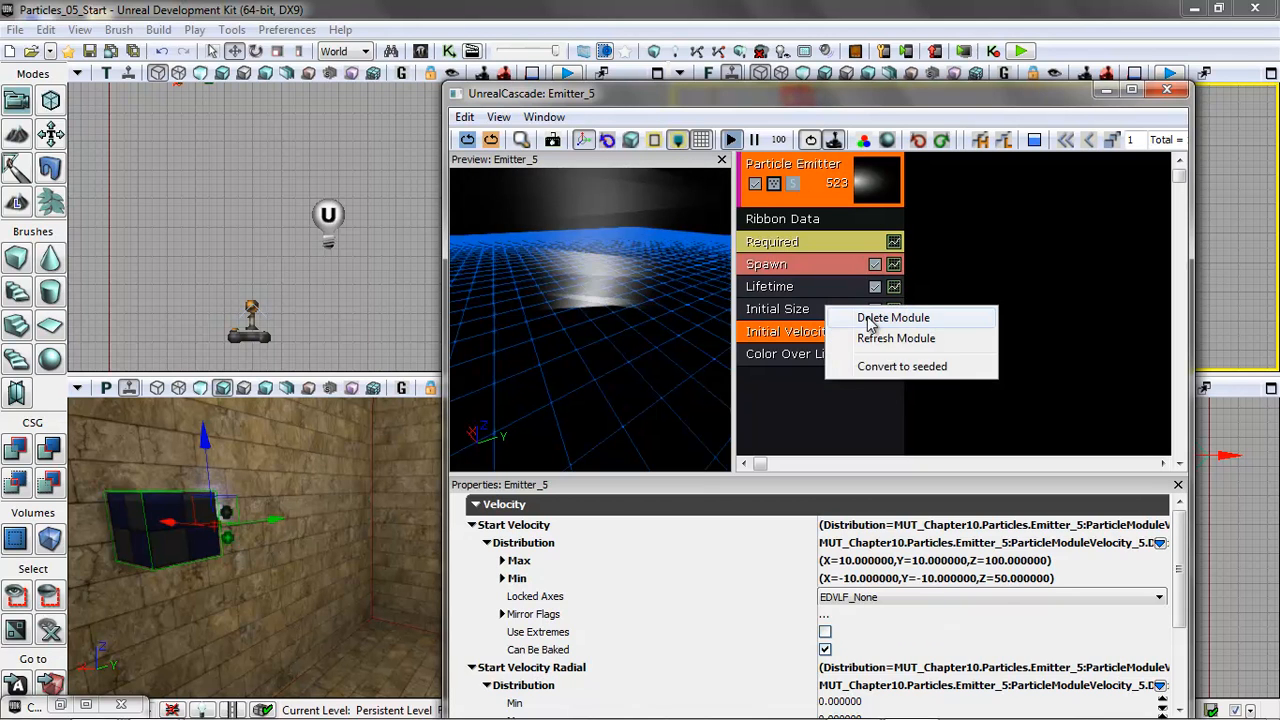
{"action": "left_click", "coordinate": [870, 320]}
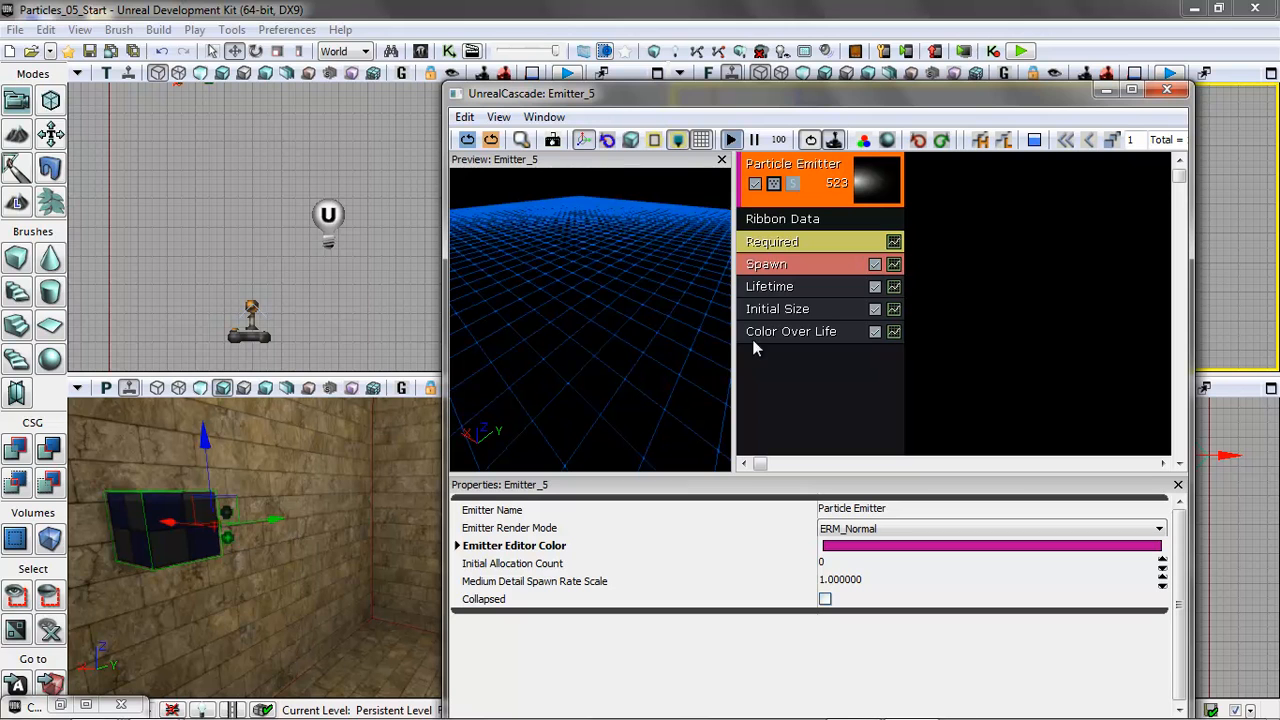
Step: Undo the Initial Velocity module's deletion and set Color Over Life point 0's Out Val to X 0.95, Y 0.75, Z 0
{"action": "key", "text": "ctrl+z"}
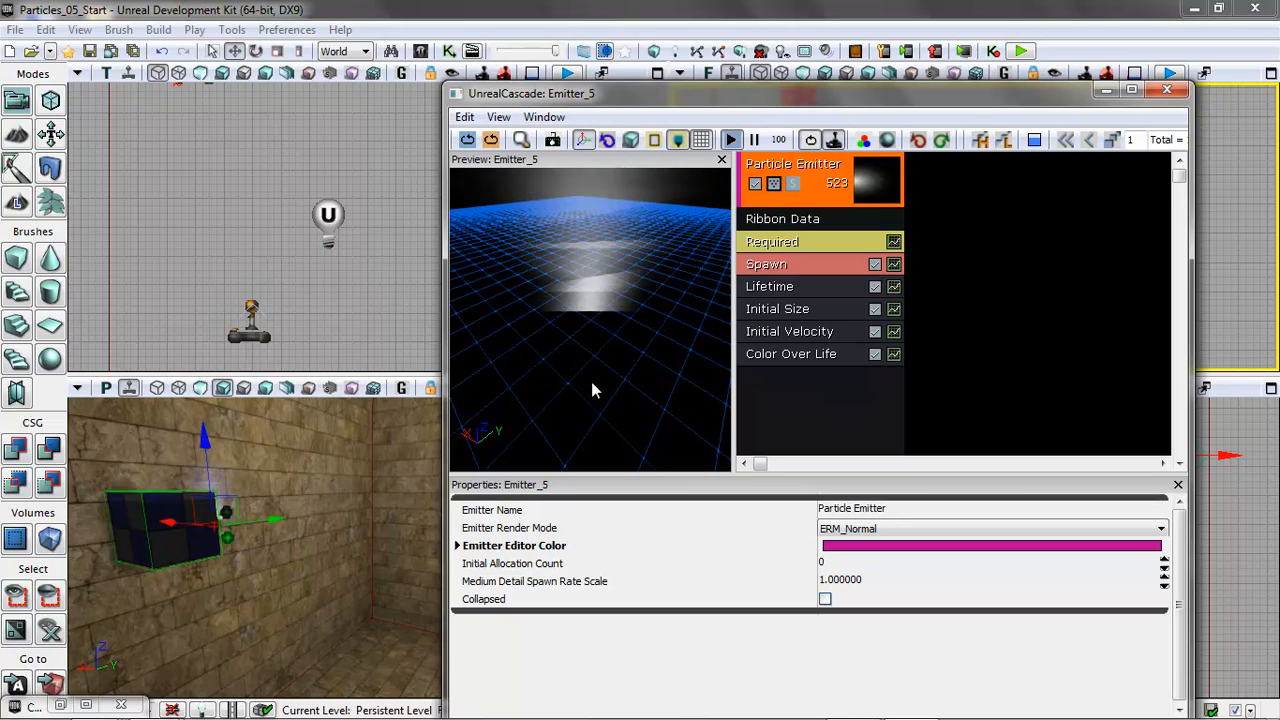
{"action": "left_click", "coordinate": [805, 355]}
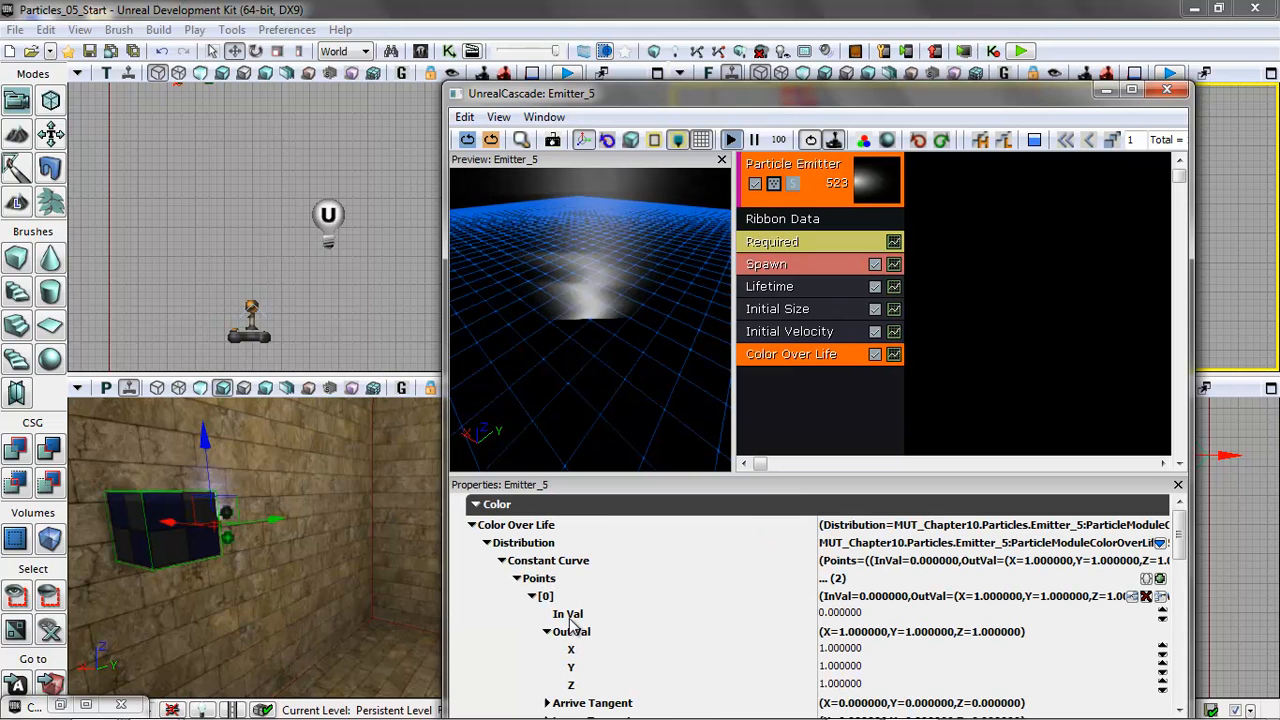
{"action": "left_click", "coordinate": [870, 650]}
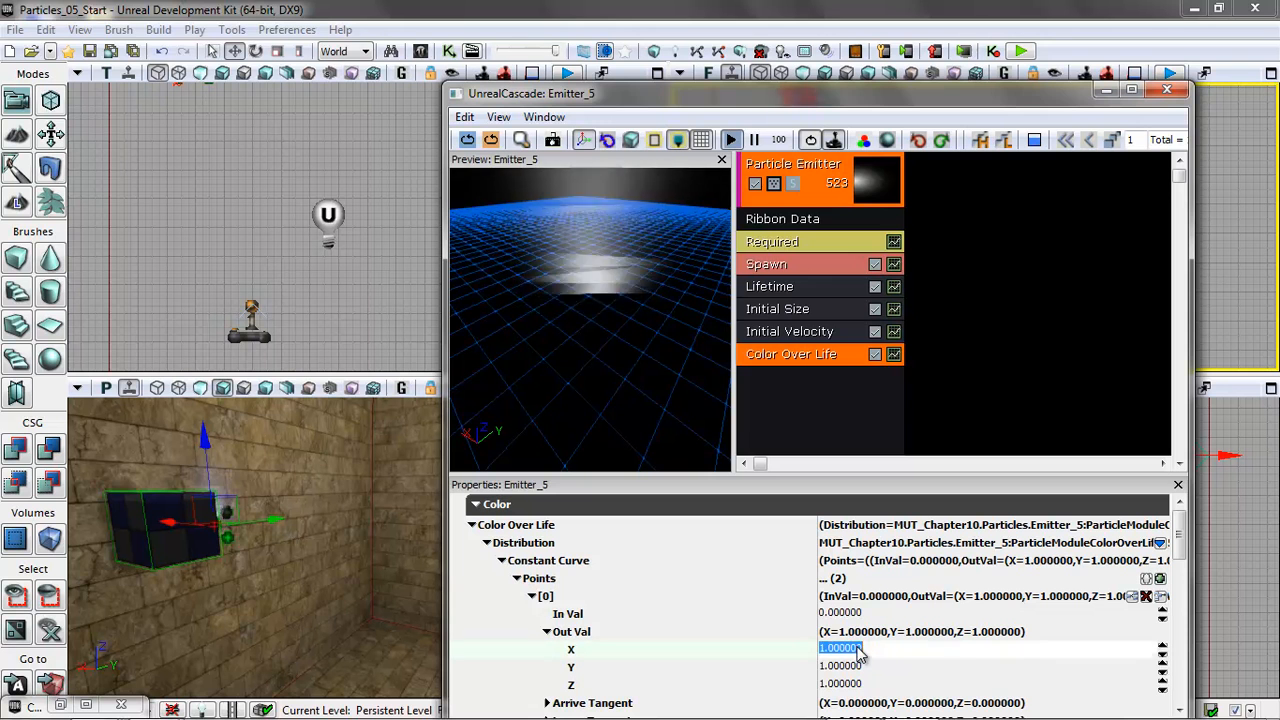
{"action": "type", "text": ".95"}
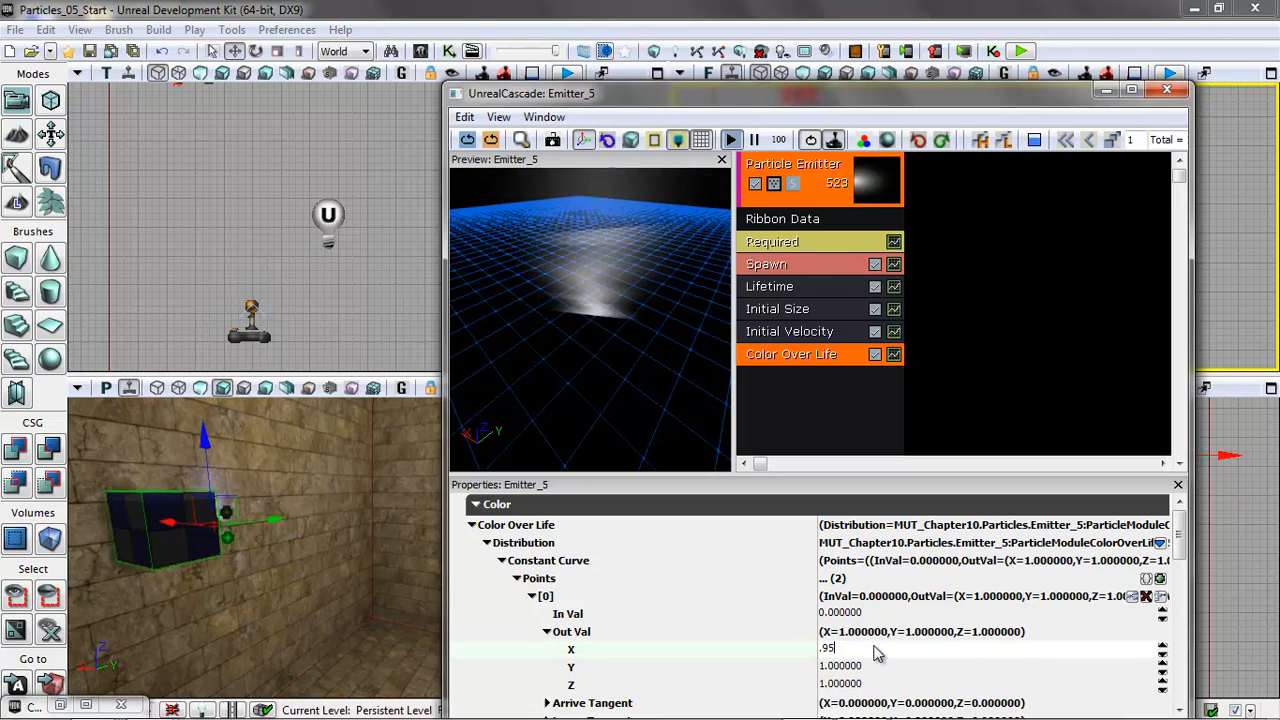
{"action": "key", "text": "Tab"}
{"action": "type", "text": ".75"}
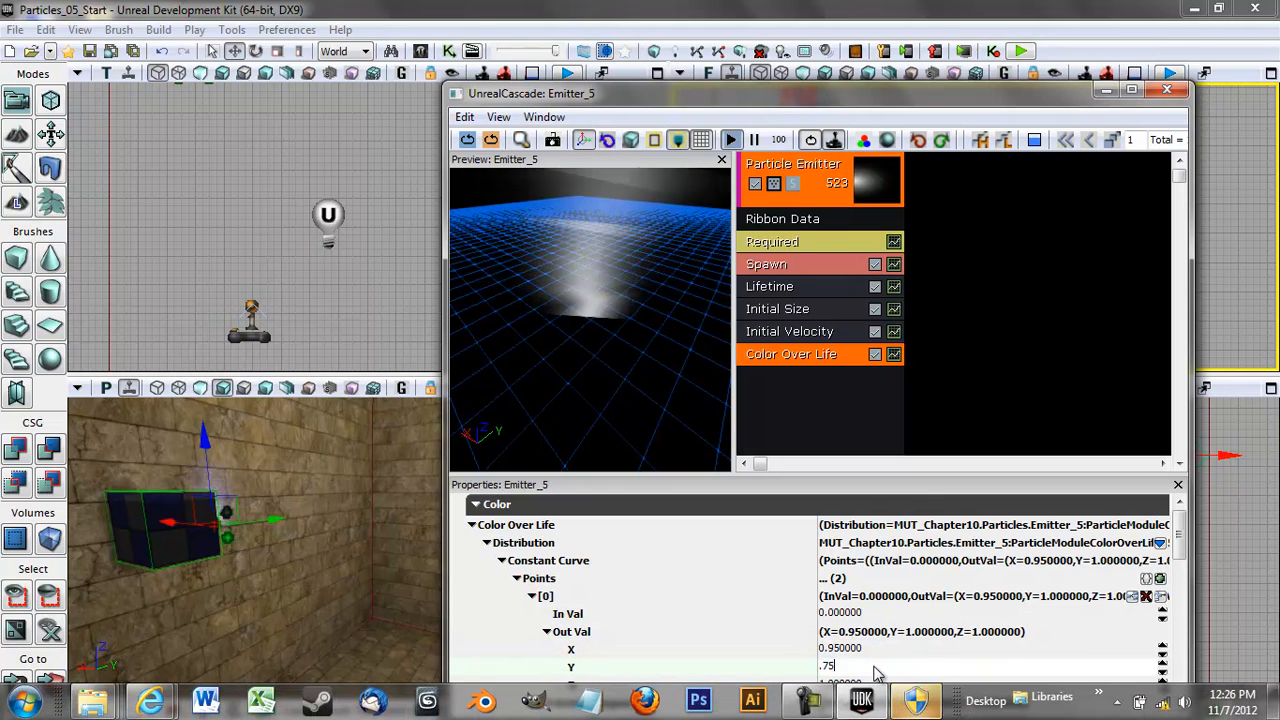
{"action": "key", "text": "Tab"}
{"action": "type", "text": "0"}
{"action": "key", "text": "Return"}
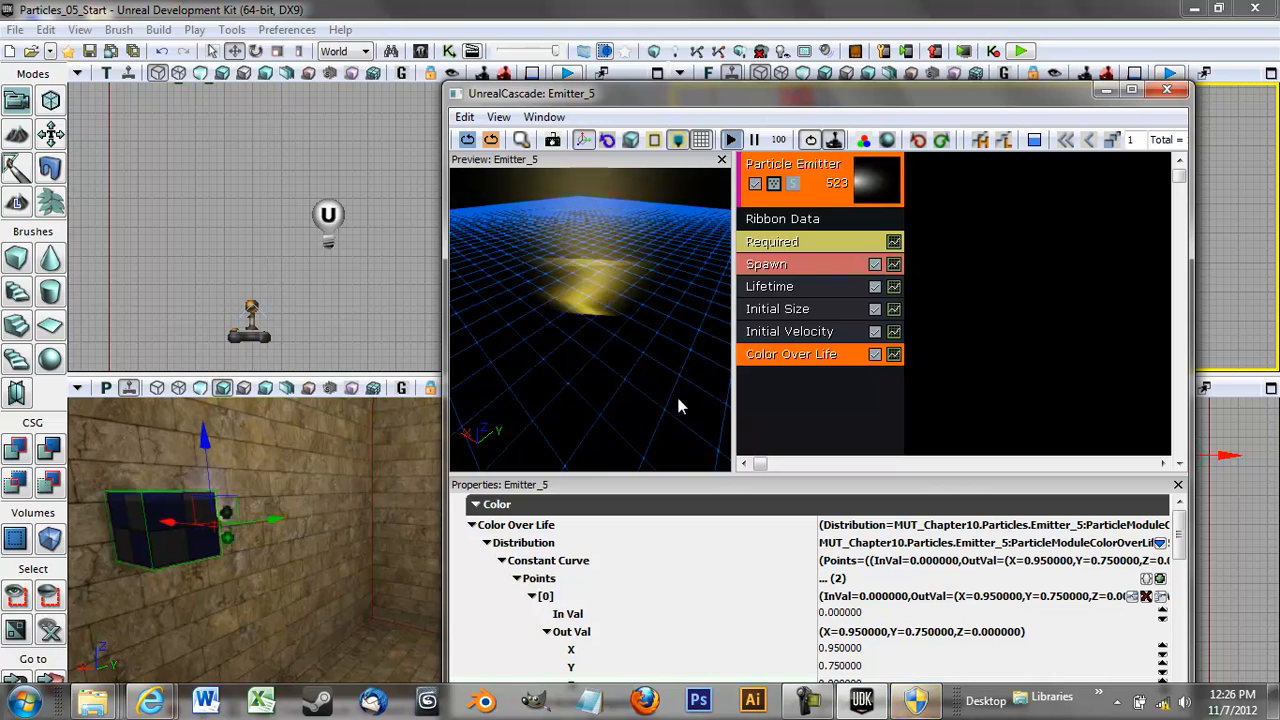
Step: Set Color Over Life point 1's In Val to 0.5 and its Out Val Y and Z to 0
{"action": "left_click_drag", "start_coordinate": [1179, 540], "coordinate": [1176, 582]}
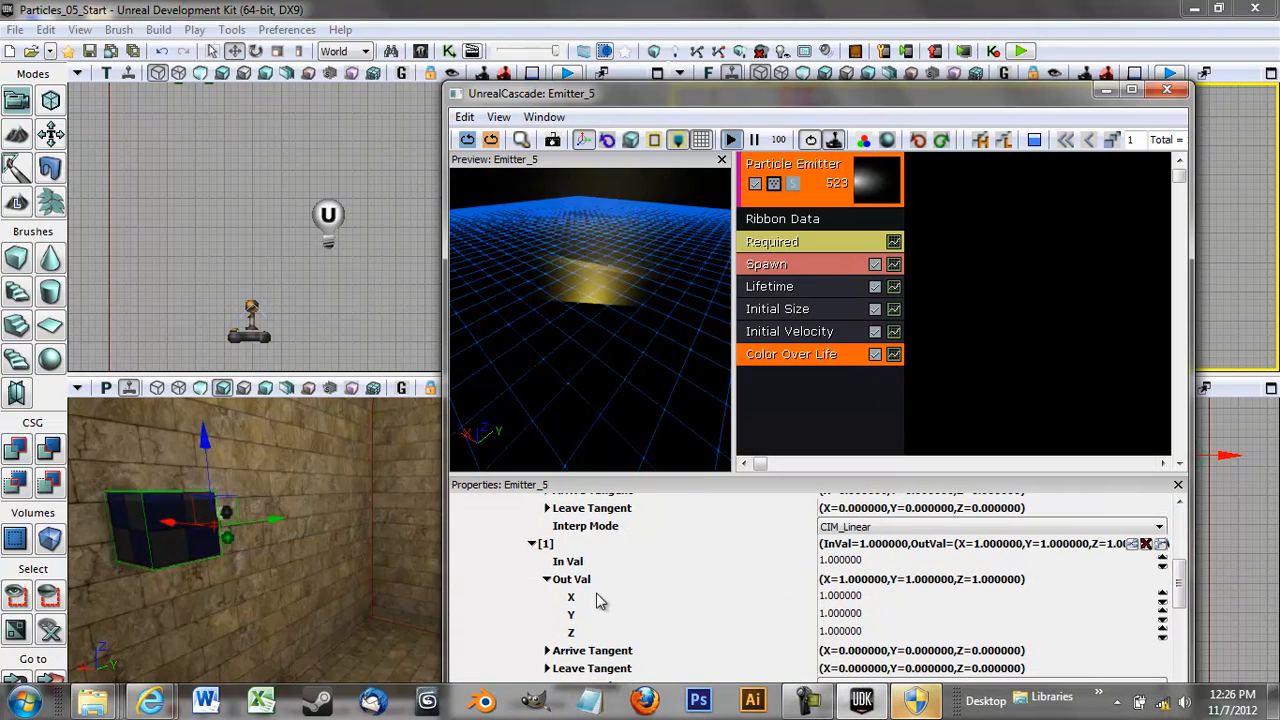
{"action": "left_click", "coordinate": [862, 561]}
{"action": "left_click", "coordinate": [857, 560]}
{"action": "type", "text": ".5"}
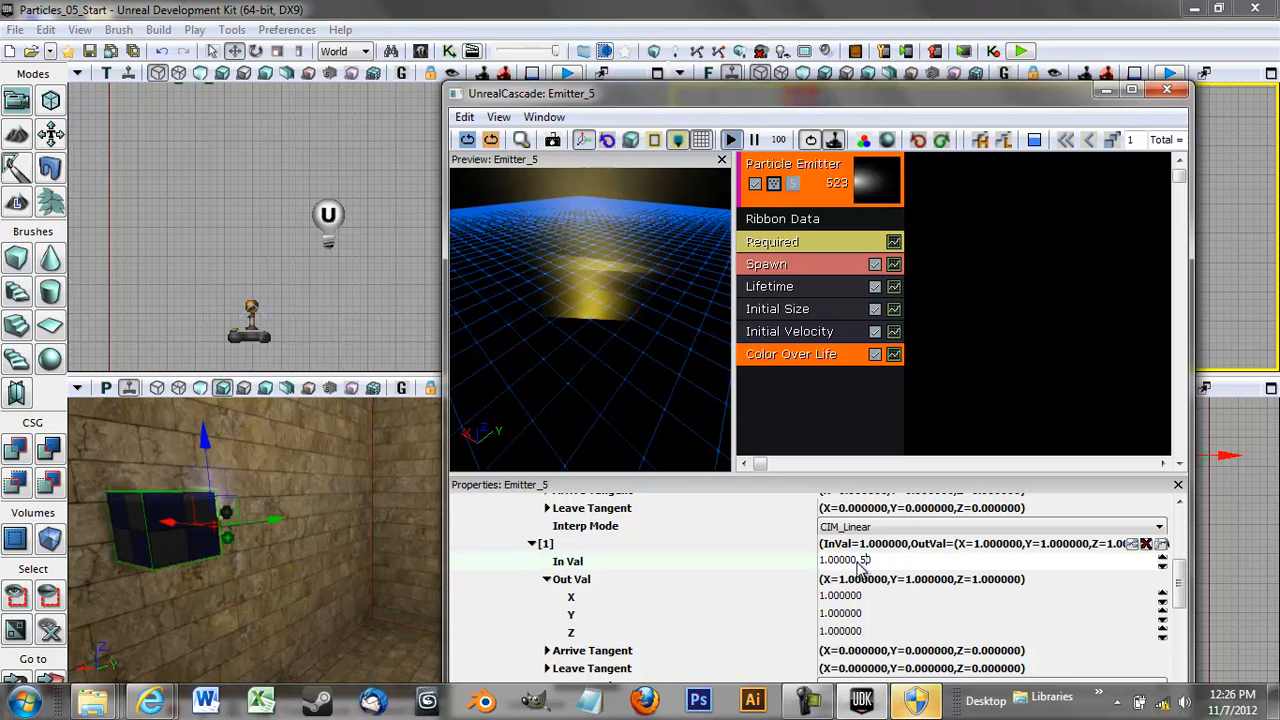
{"action": "left_click_drag", "start_coordinate": [857, 567], "coordinate": [808, 570]}
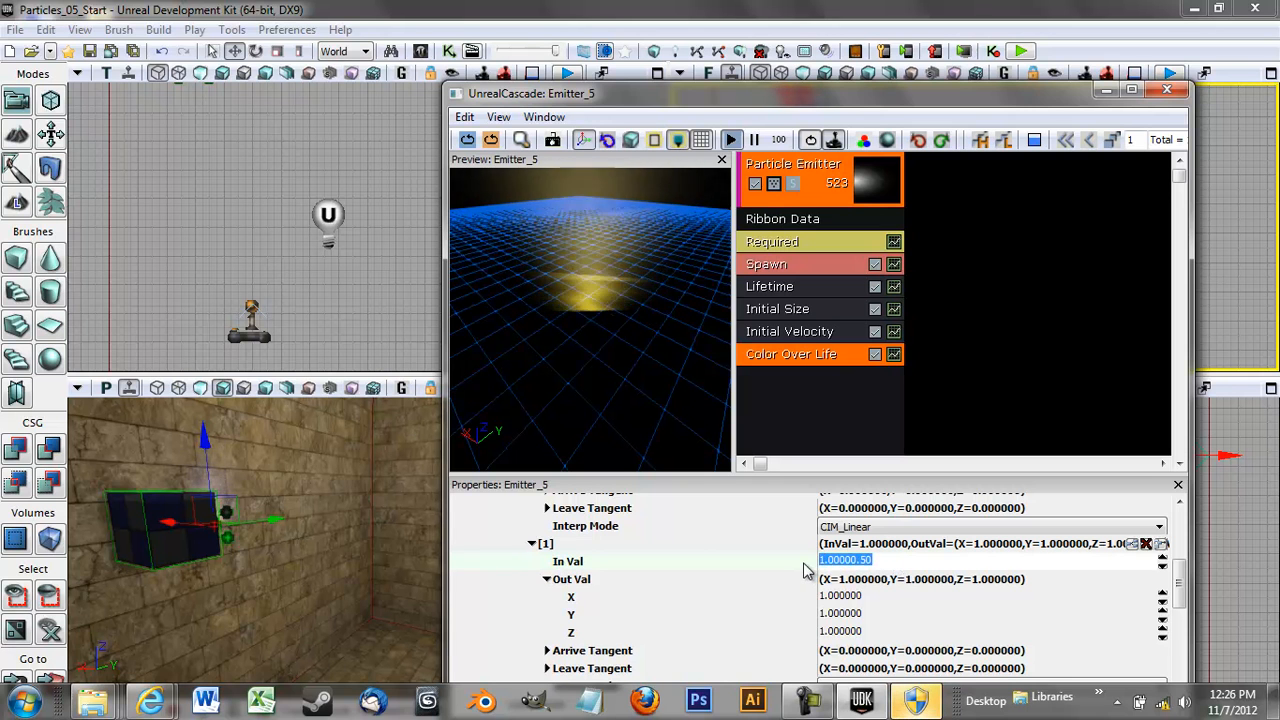
{"action": "type", "text": ".5"}
{"action": "left_click", "coordinate": [866, 616]}
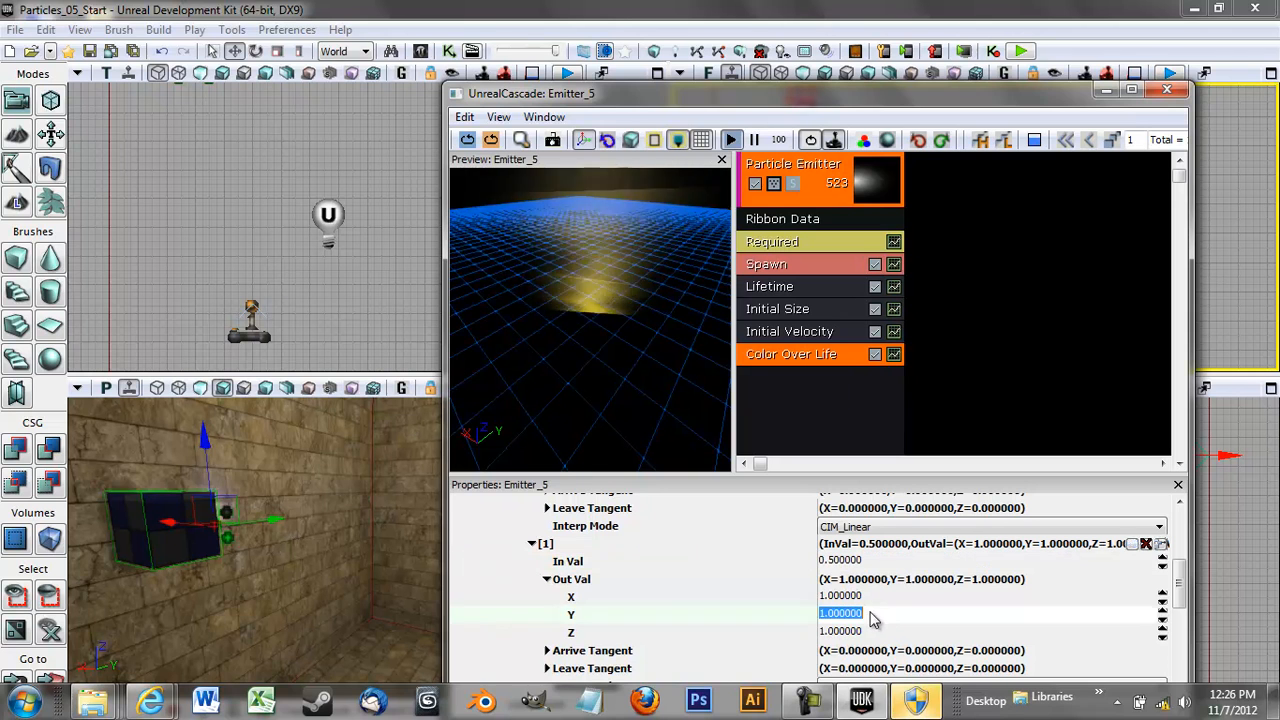
{"action": "type", "text": "0"}
{"action": "left_click", "coordinate": [856, 633]}
{"action": "type", "text": "0"}
{"action": "left_click", "coordinate": [872, 615]}
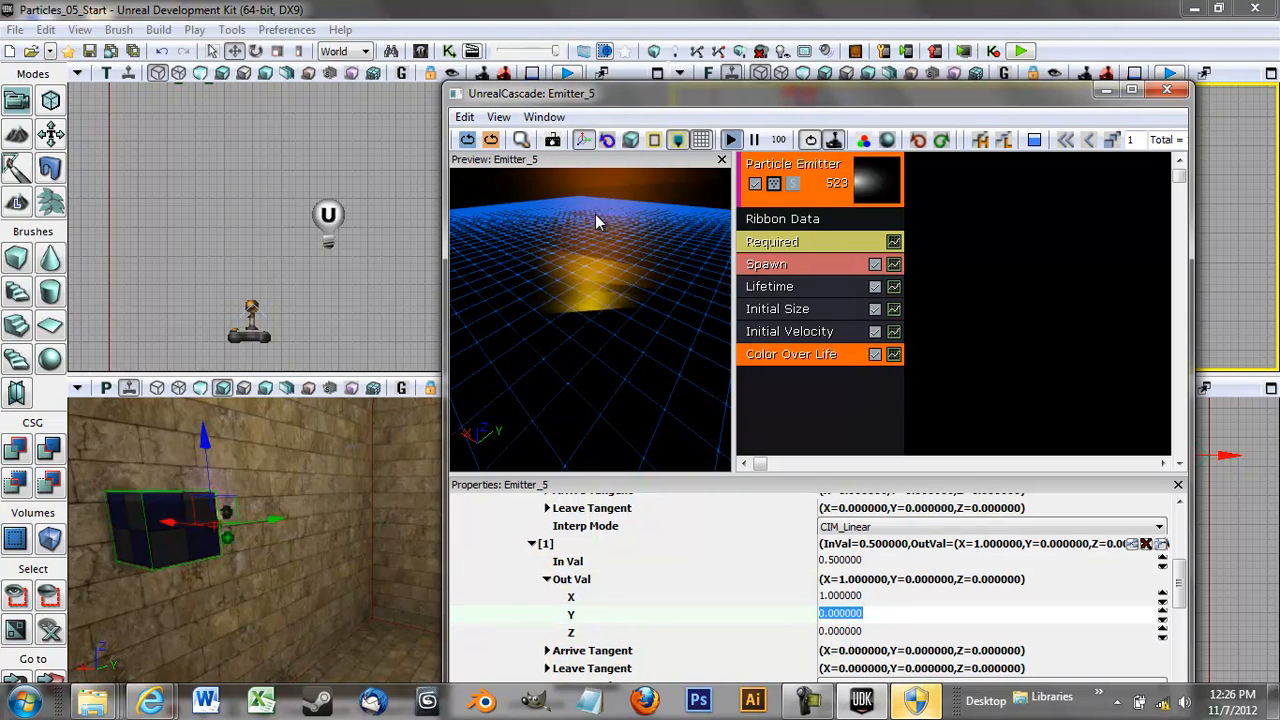
{"action": "left_click_drag", "start_coordinate": [1182, 581], "coordinate": [1182, 540]}
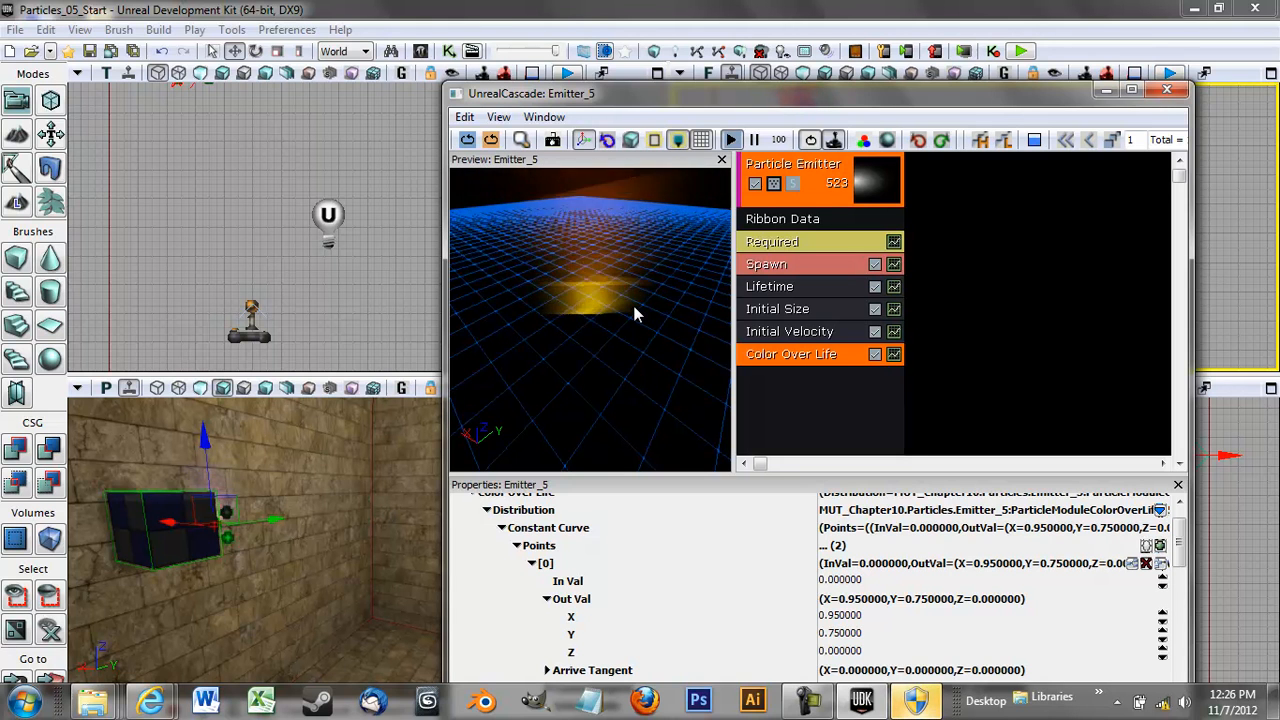
Step: Delete the Initial Velocity module from the ribbon emitter and close the Emitter_5 particle editor
{"action": "left_click", "coordinate": [804, 334]}
{"action": "right_click", "coordinate": [806, 336]}
{"action": "left_click", "coordinate": [858, 321]}
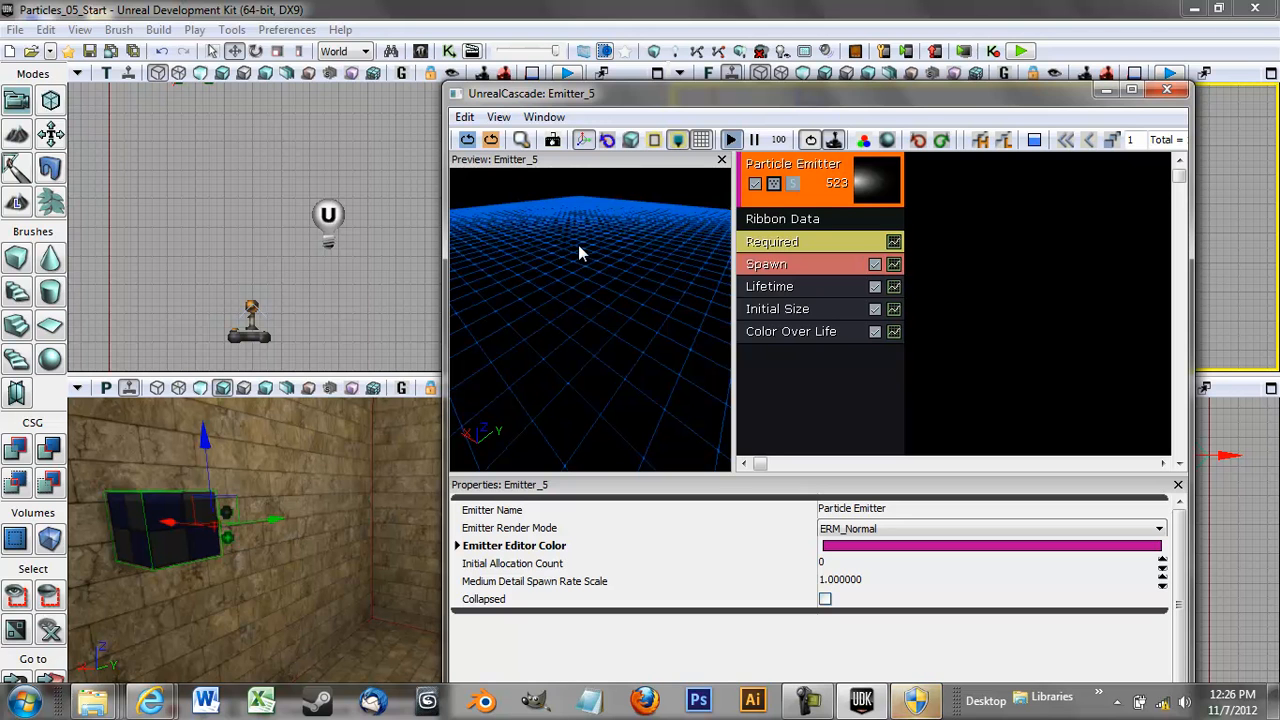
{"action": "left_click", "coordinate": [1170, 91]}
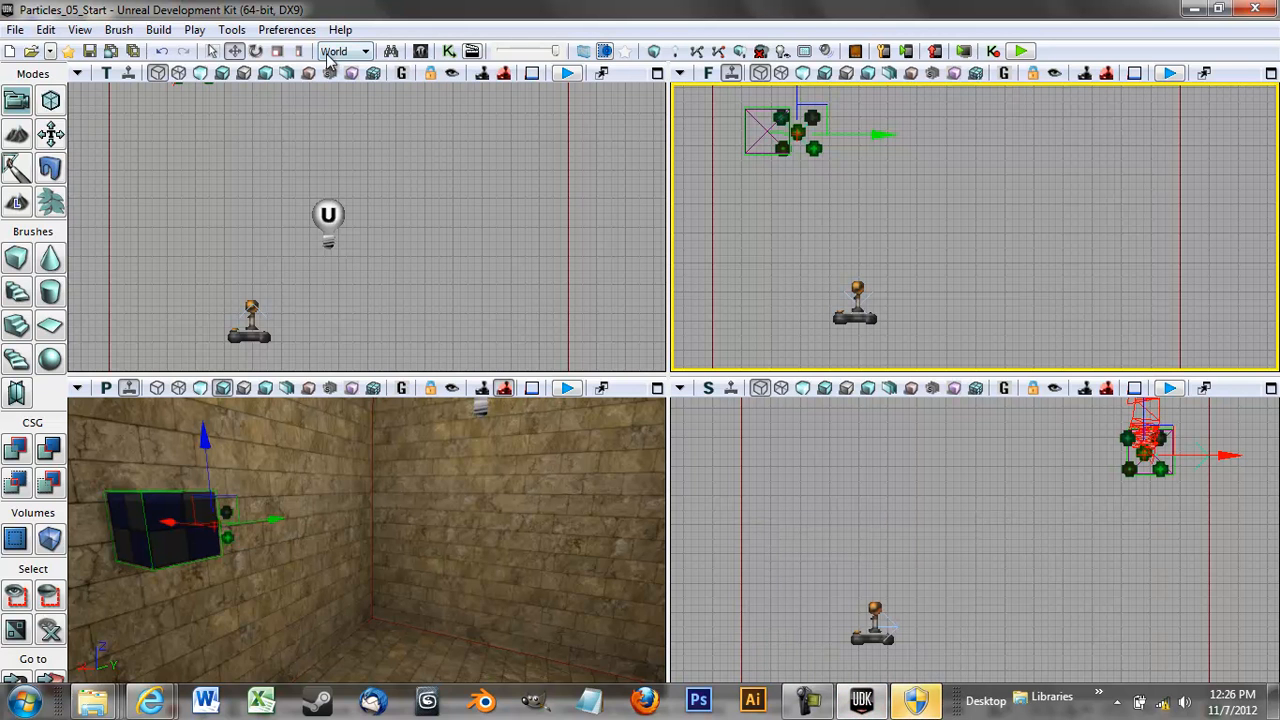
Step: Open the Content Browser and save the MUT_Chapter10 package
{"action": "left_click", "coordinate": [78, 28]}
{"action": "mouse_move", "coordinate": [100, 51]}
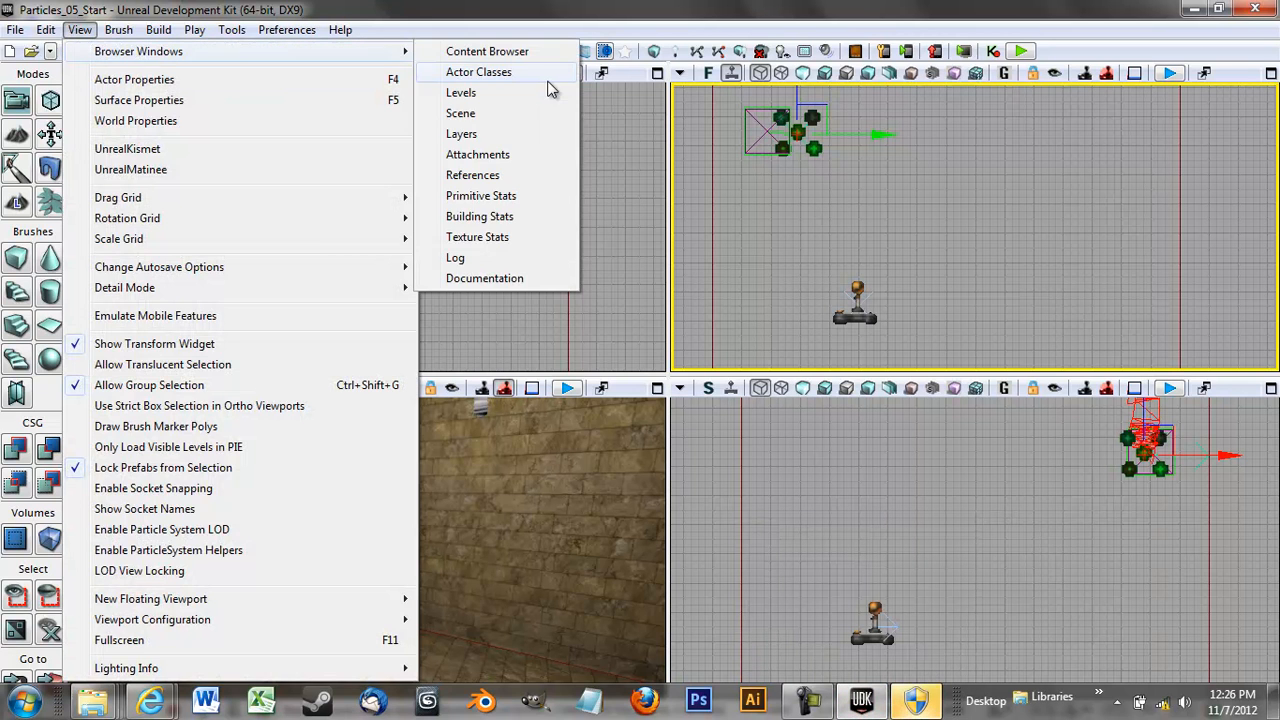
{"action": "left_click", "coordinate": [520, 56]}
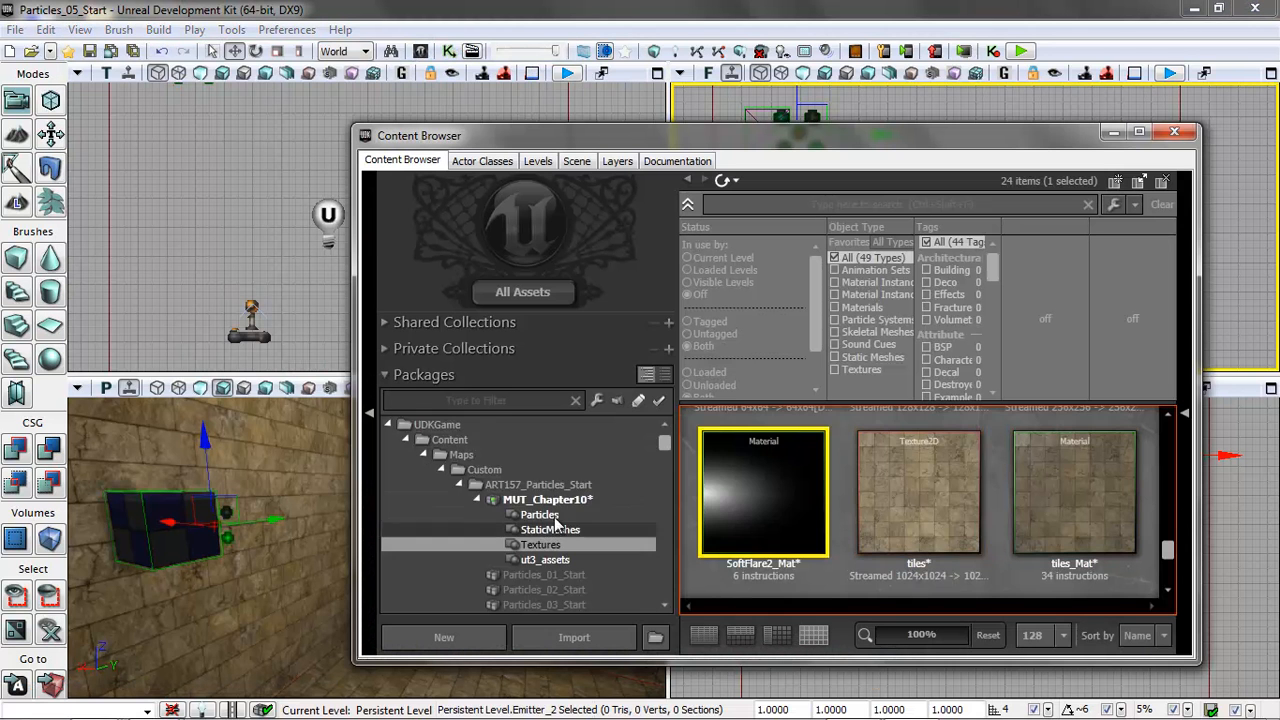
{"action": "right_click", "coordinate": [558, 505]}
{"action": "left_click", "coordinate": [621, 281]}
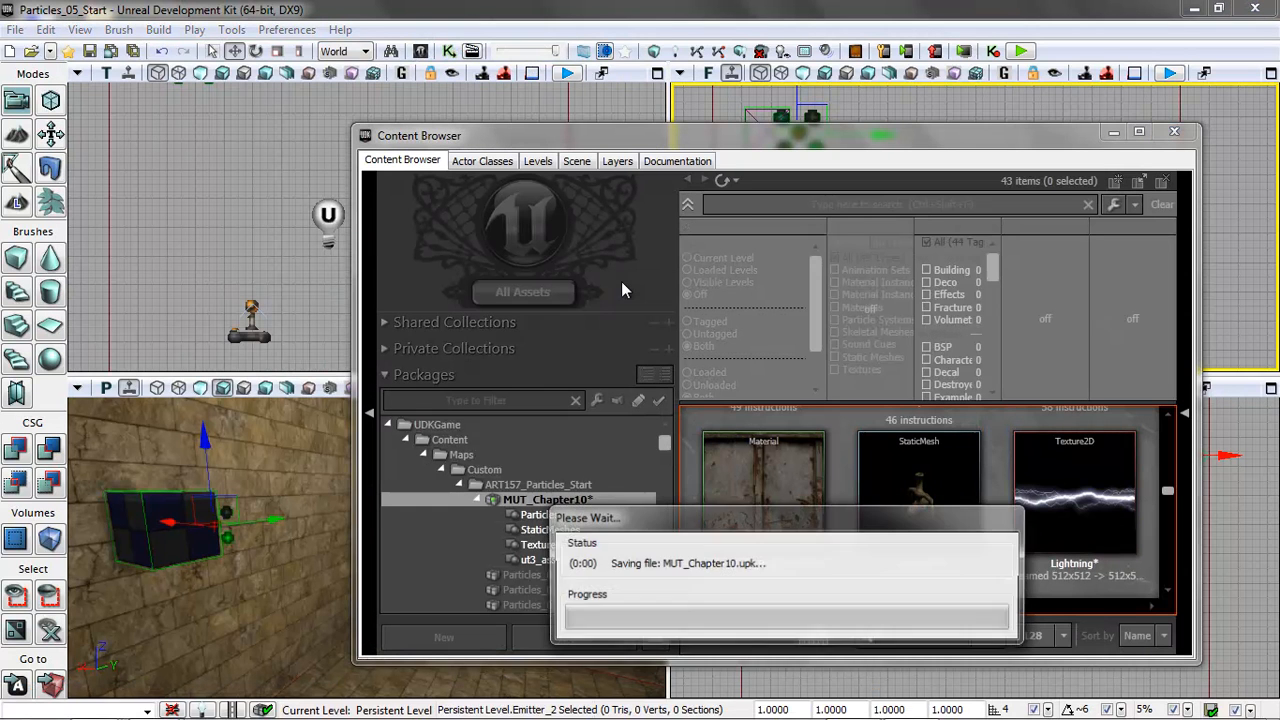
Step: Build the Particles_05_Start level and close the Map Check results
{"action": "left_click", "coordinate": [158, 30]}
{"action": "left_click", "coordinate": [168, 160]}
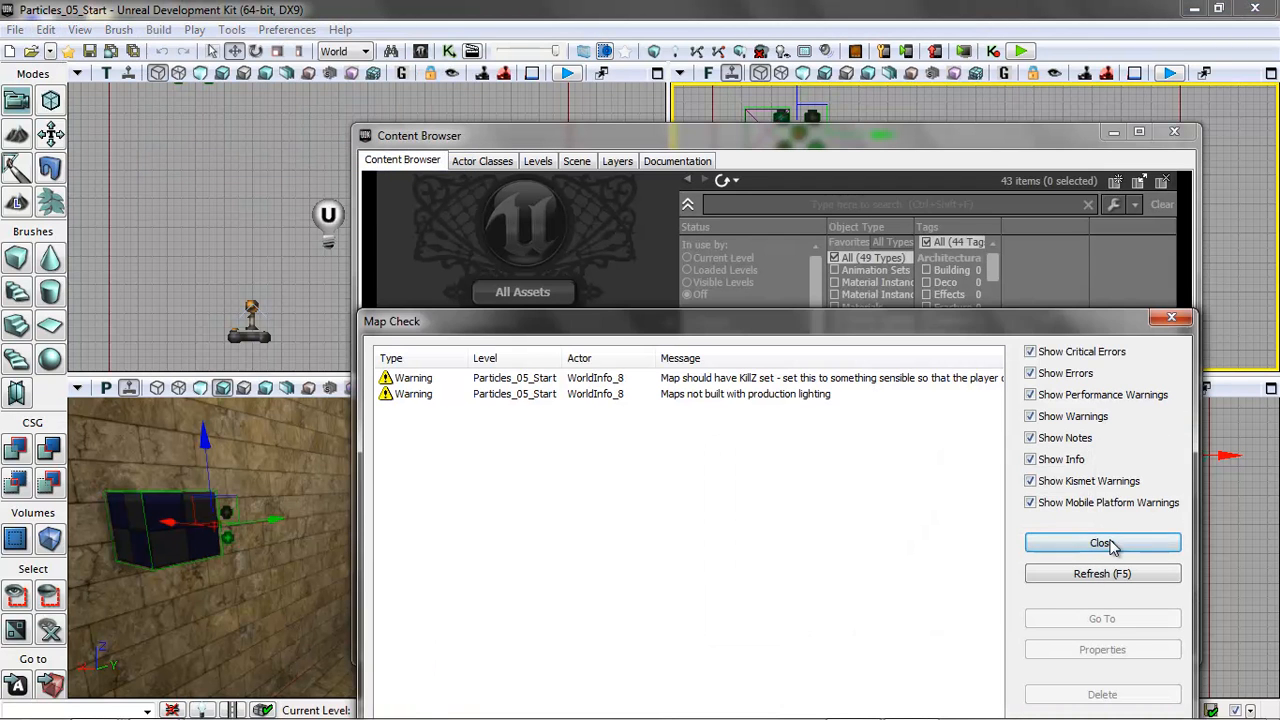
{"action": "left_click", "coordinate": [1113, 545]}
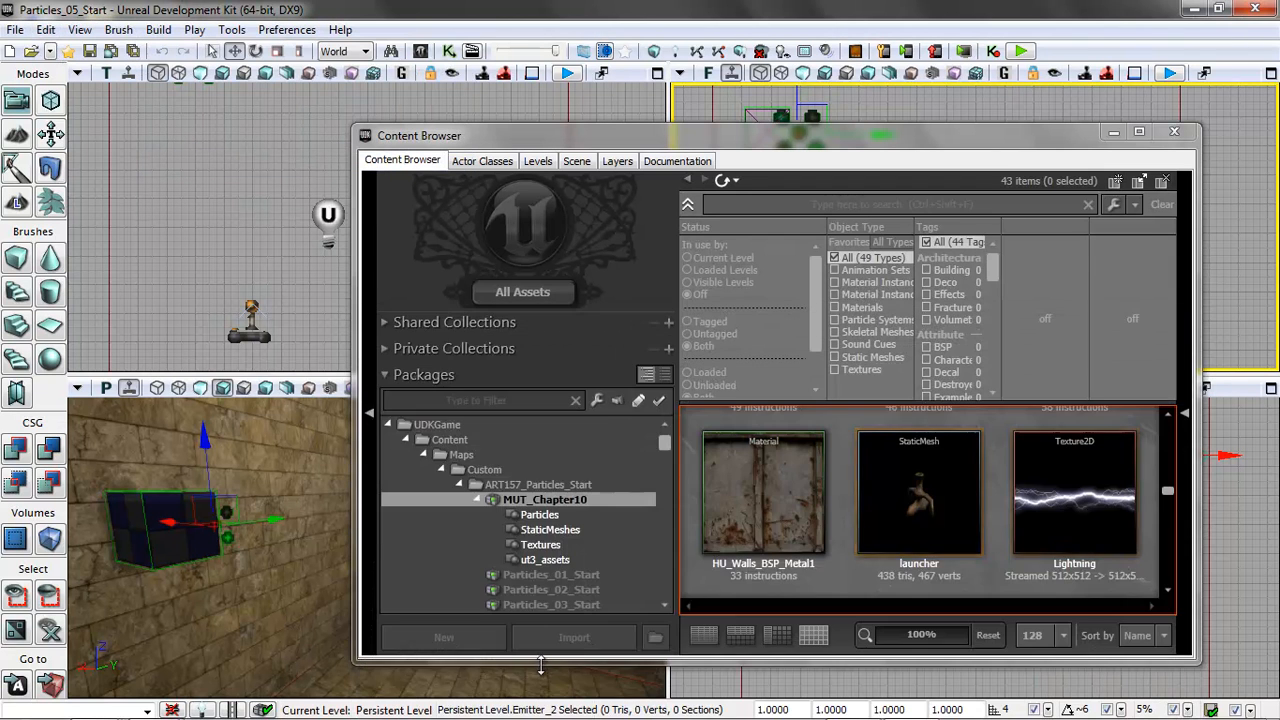
Step: Play the level from a spot on the room's floor to test the ribbon trail, and exit the preview
{"action": "right_click", "coordinate": [482, 662]}
{"action": "left_click", "coordinate": [525, 640]}
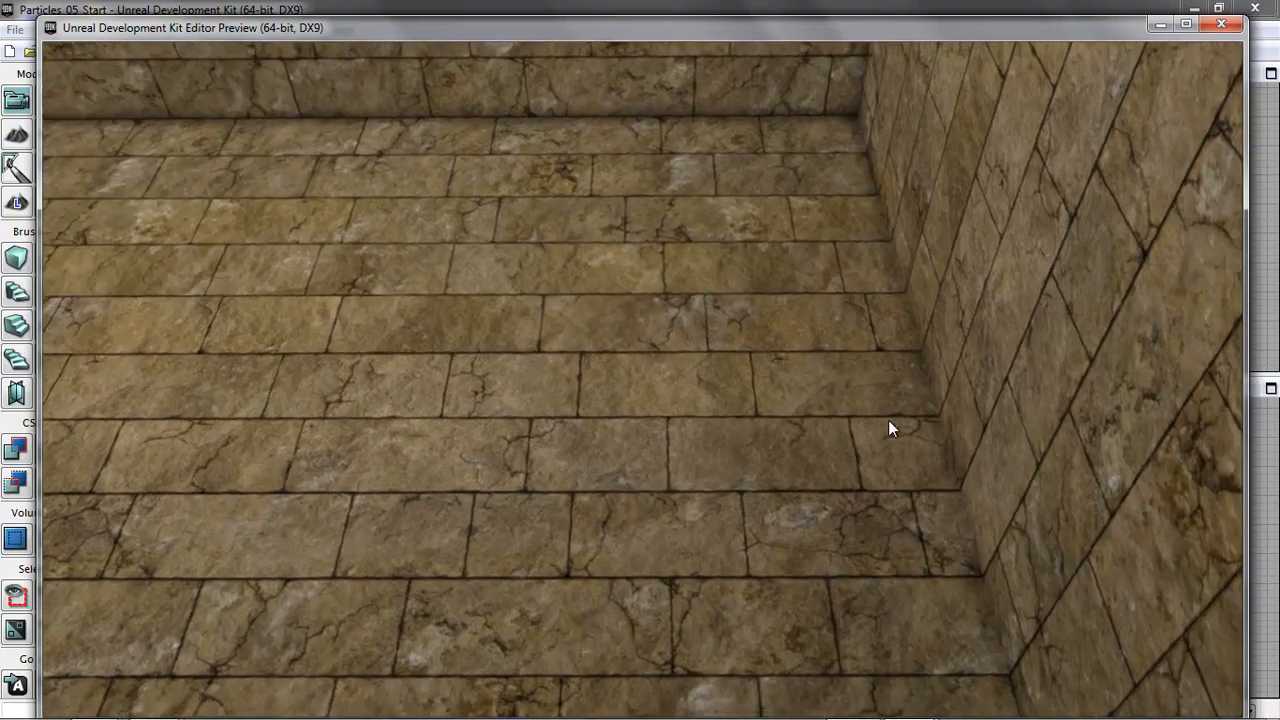
{"action": "key", "text": "Escape"}
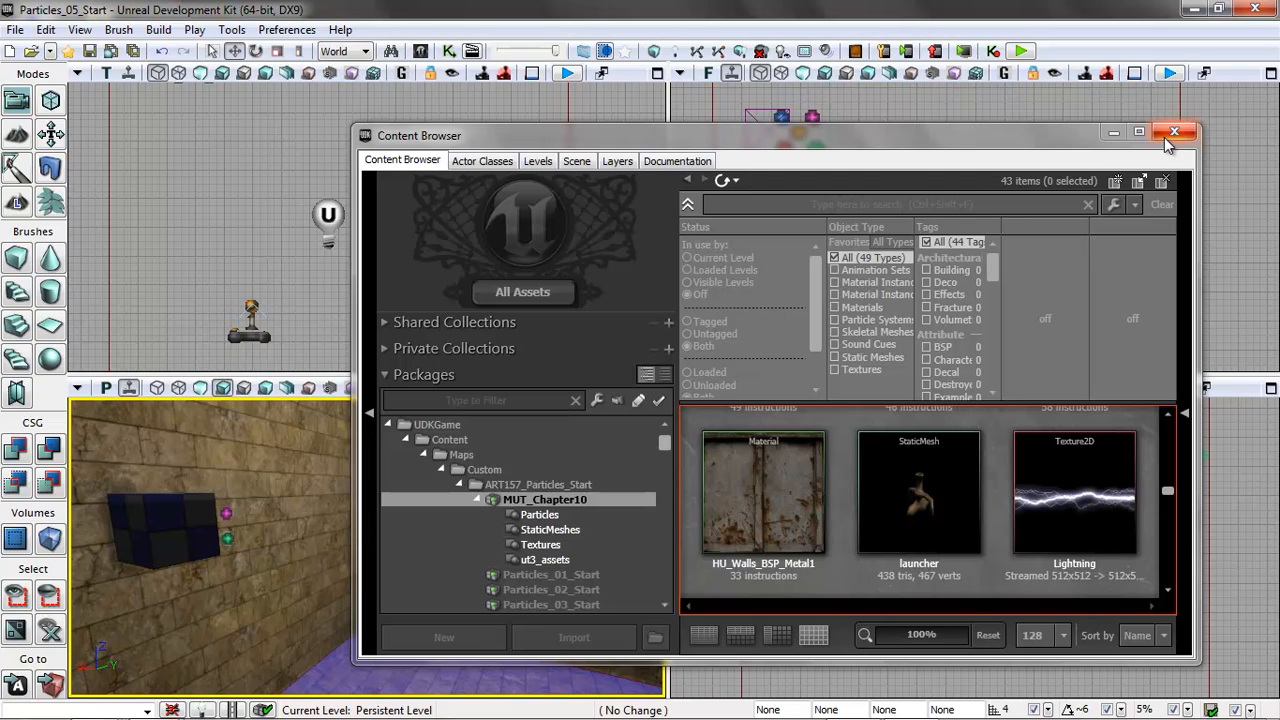
{"action": "mouse_move", "coordinate": [1140, 717]}
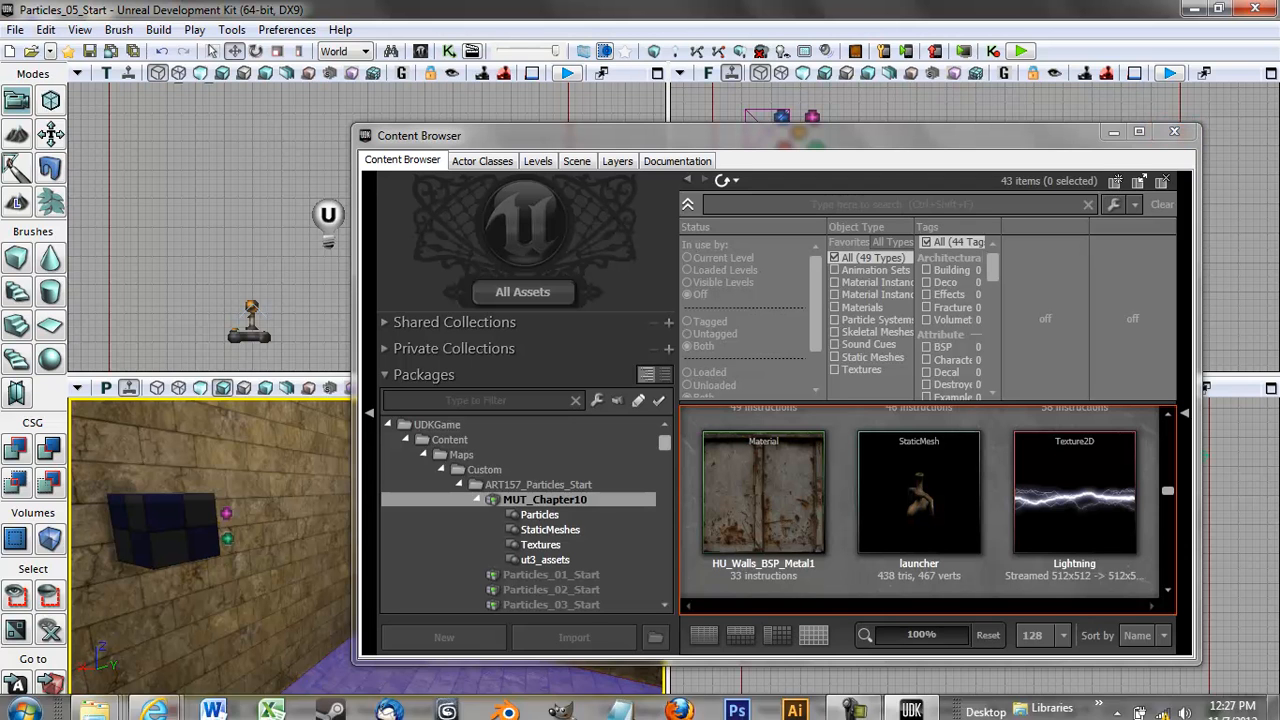
{"action": "left_click", "coordinate": [858, 703]}
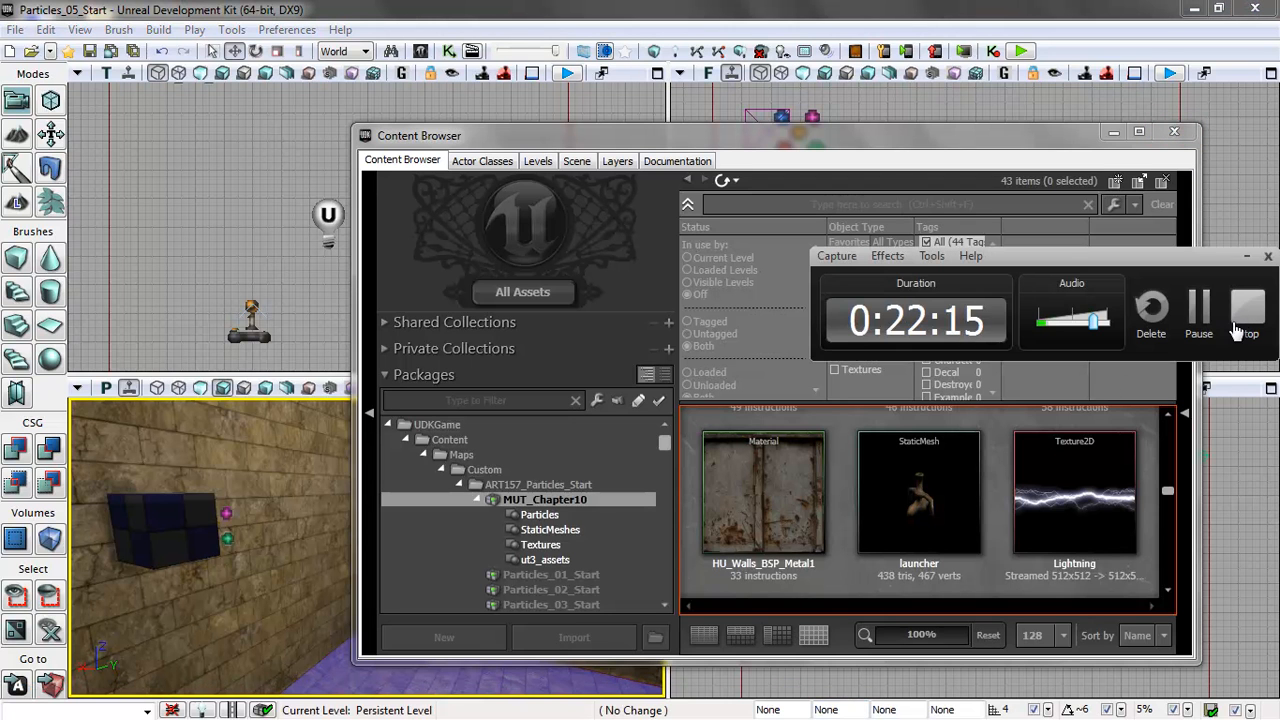